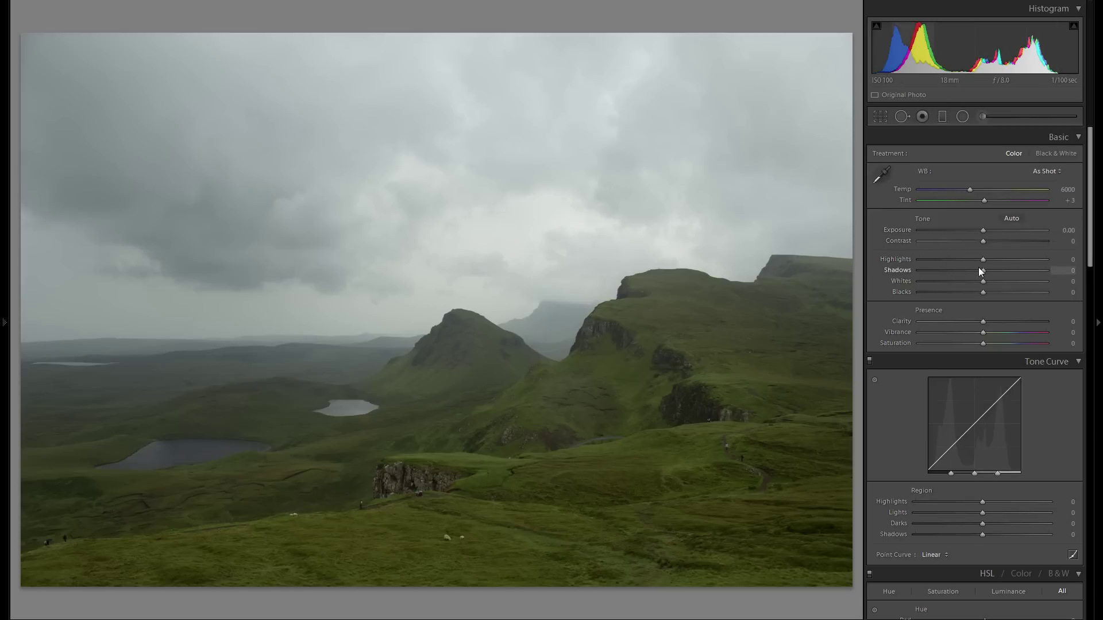
Raise the photo's Shadows to +100 and lower its Highlights to -100.
{"action": "left_click_drag", "start_coordinate": [983, 271], "coordinate": [1066, 271]}
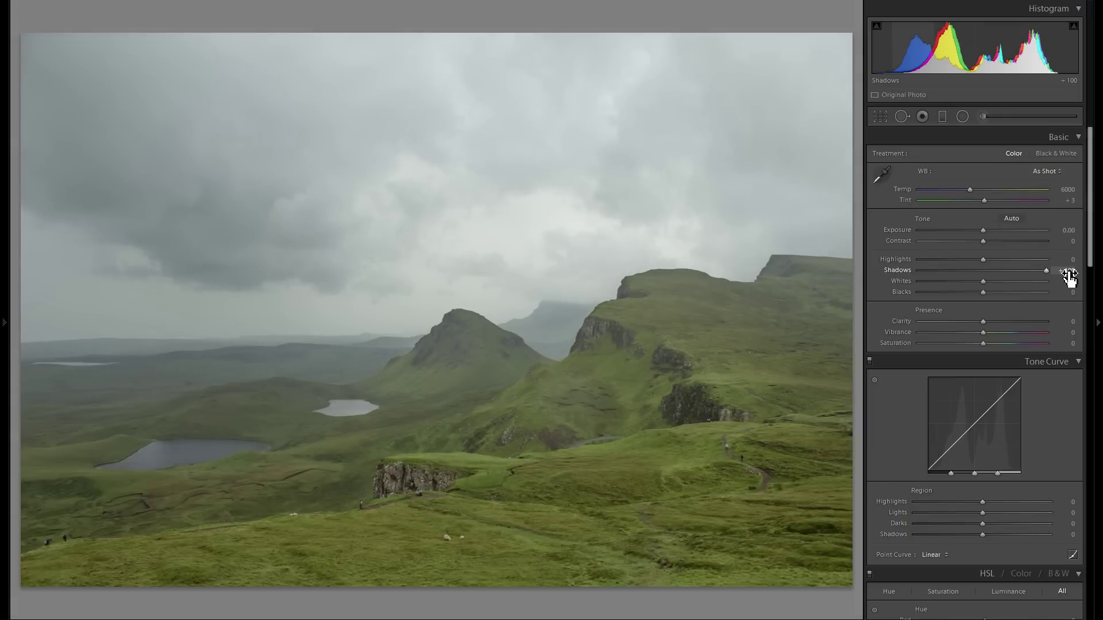
{"action": "double_click", "coordinate": [904, 269]}
{"action": "key", "text": "ctrl+z"}
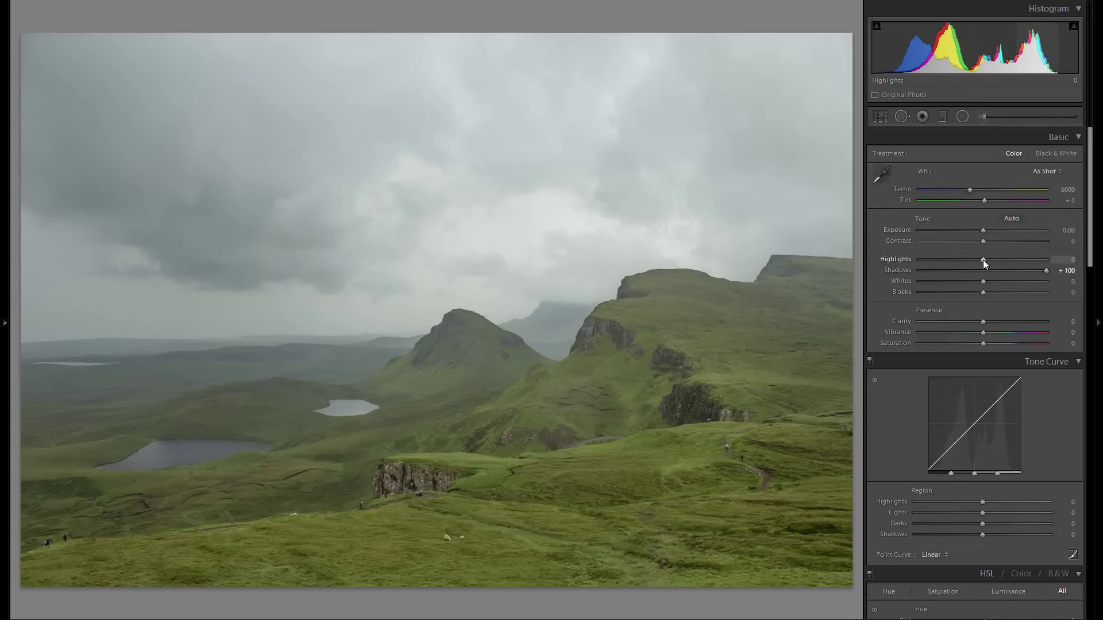
{"action": "left_click_drag", "start_coordinate": [984, 260], "coordinate": [904, 264]}
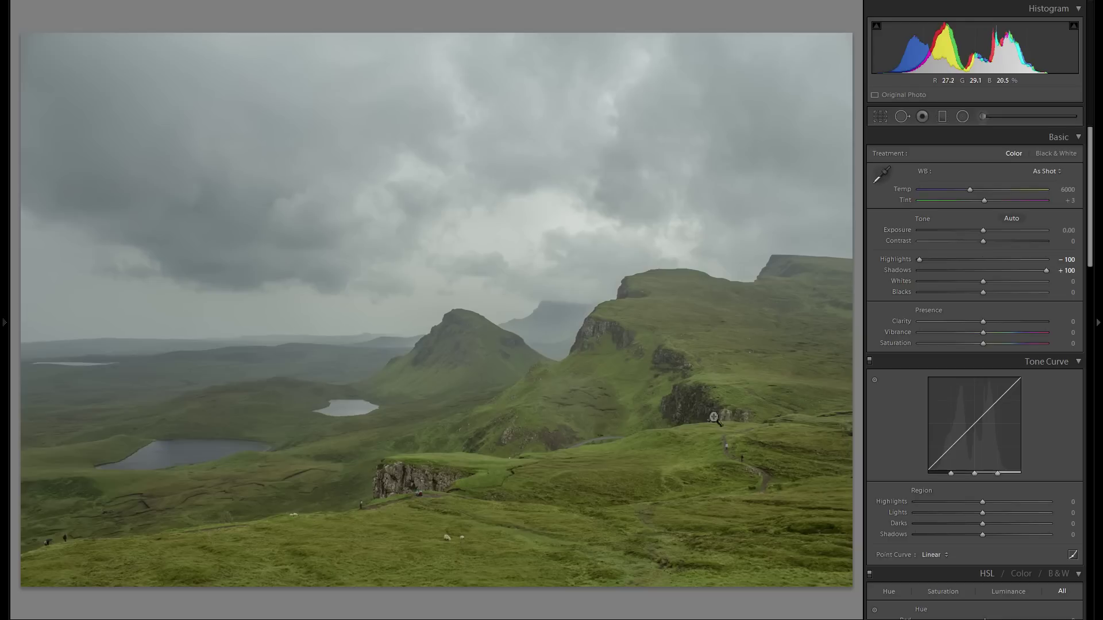
{"action": "double_click", "coordinate": [918, 259]}
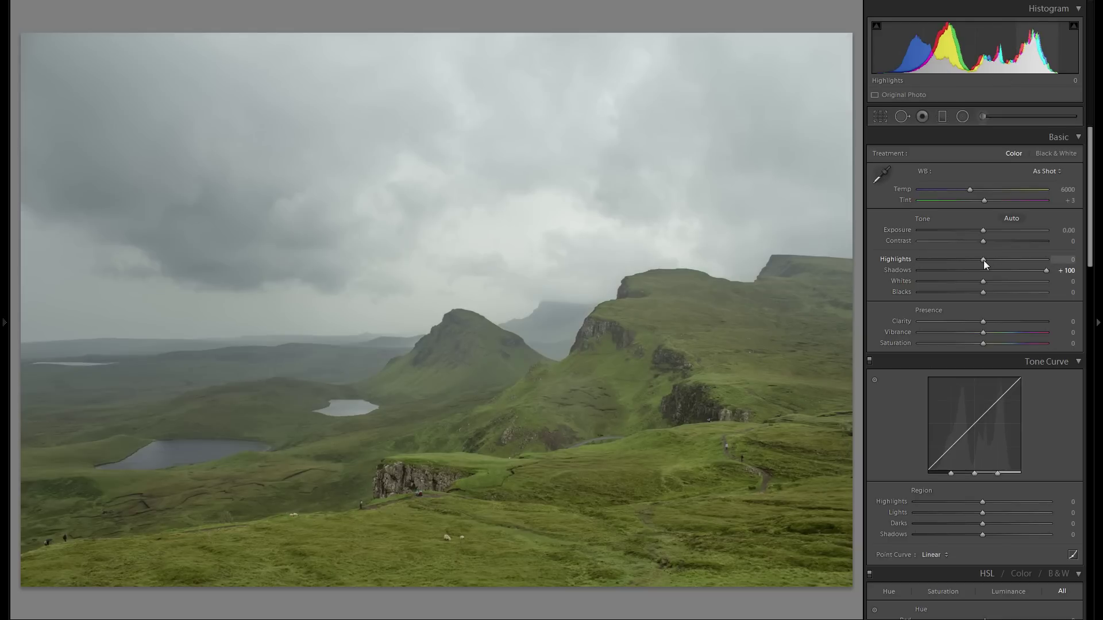
{"action": "left_click_drag", "start_coordinate": [983, 261], "coordinate": [837, 260]}
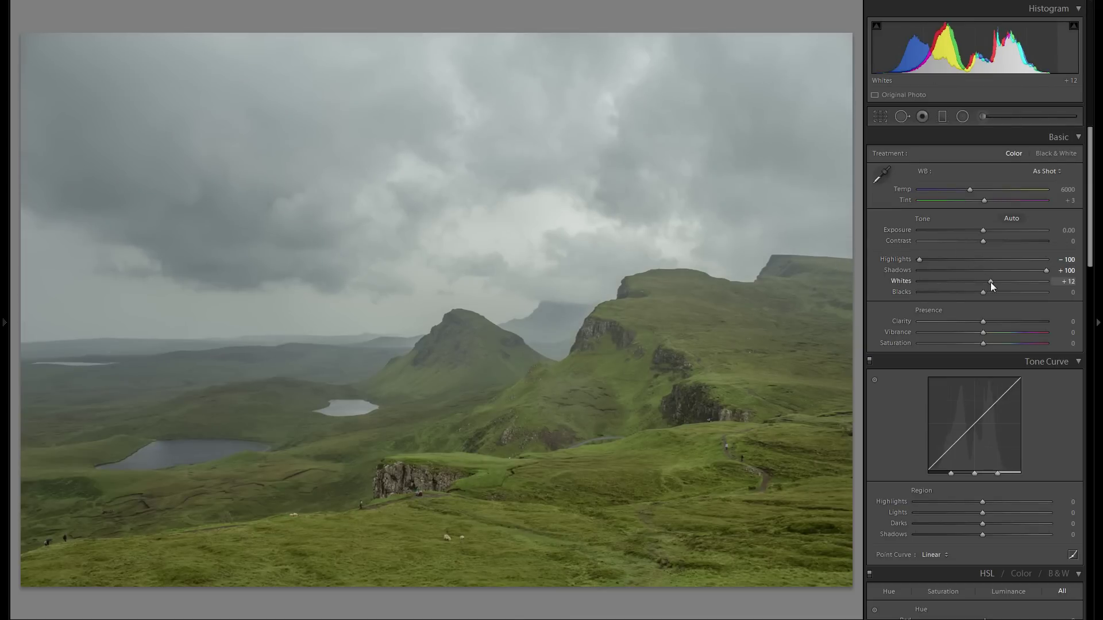
Set Whites to +64, comparing the result with the slider reset.
{"action": "left_click_drag", "start_coordinate": [990, 281], "coordinate": [1023, 281]}
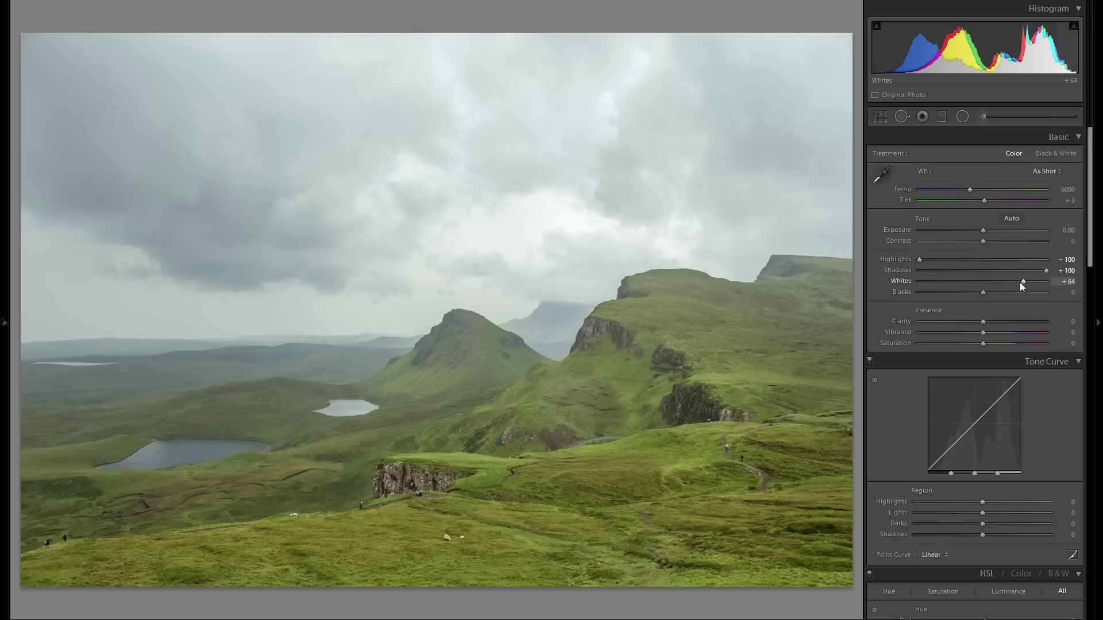
{"action": "double_click", "coordinate": [905, 280]}
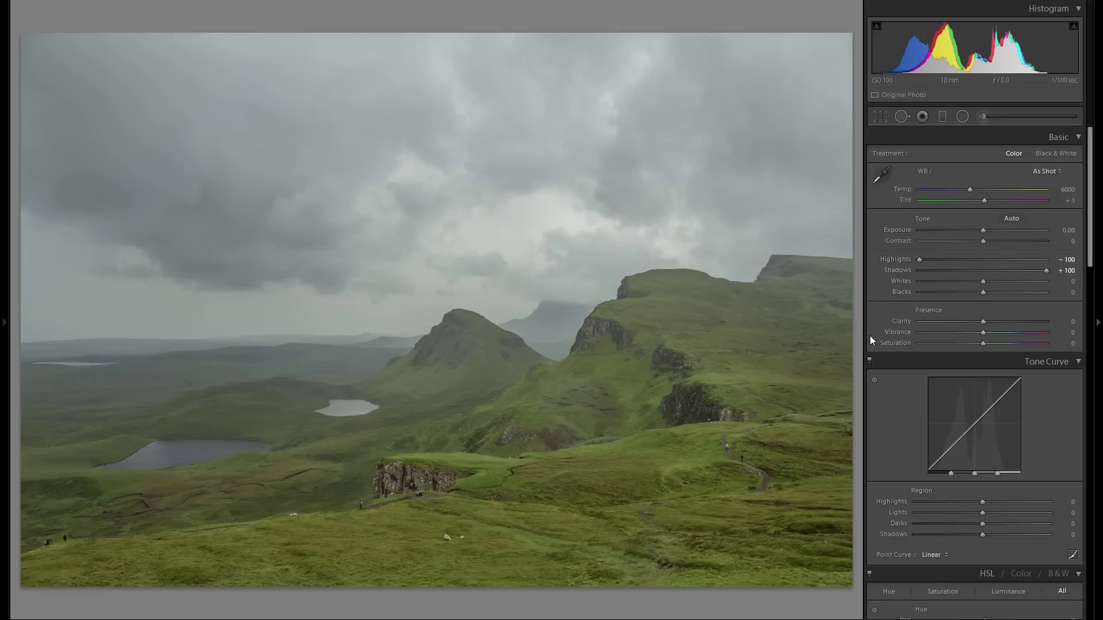
{"action": "key", "text": "ctrl+z"}
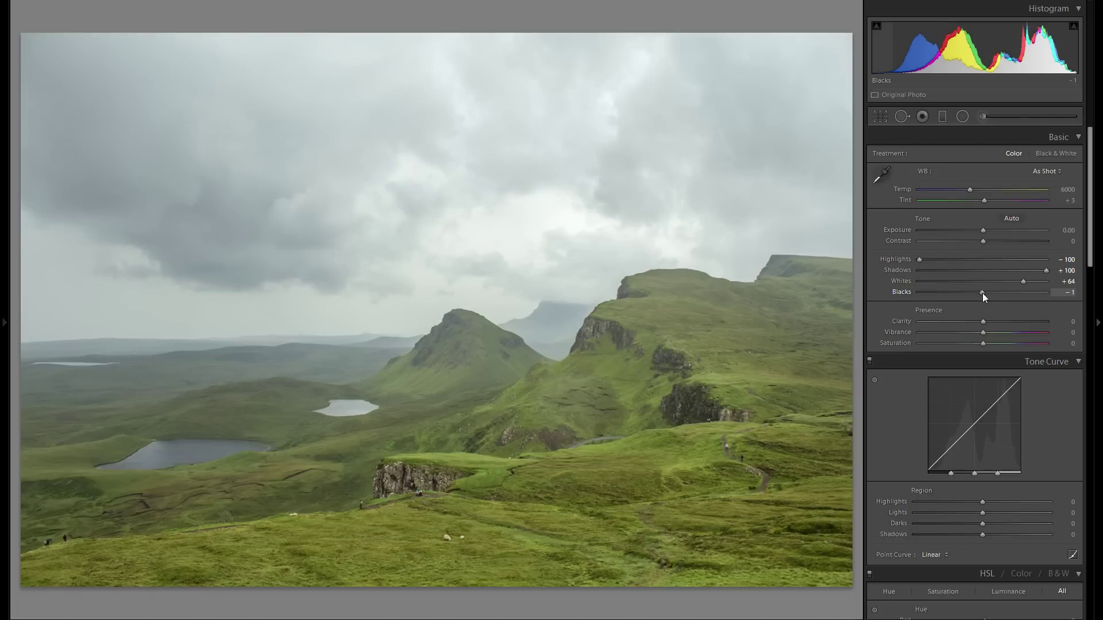
{"action": "left_click_drag", "start_coordinate": [983, 294], "coordinate": [955, 295]}
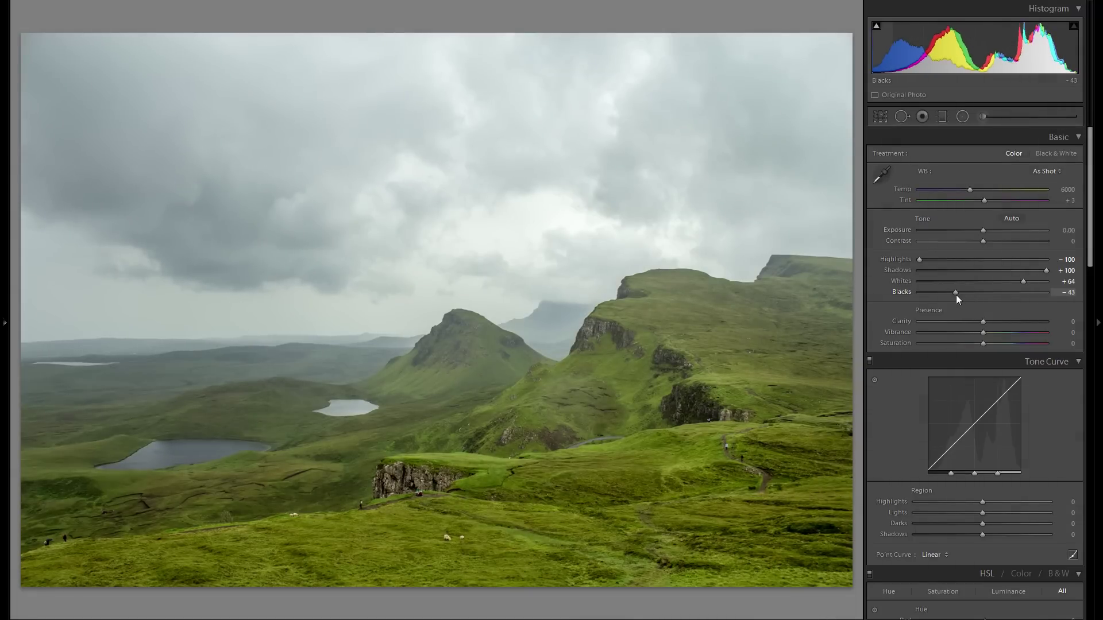
{"action": "double_click", "coordinate": [904, 292]}
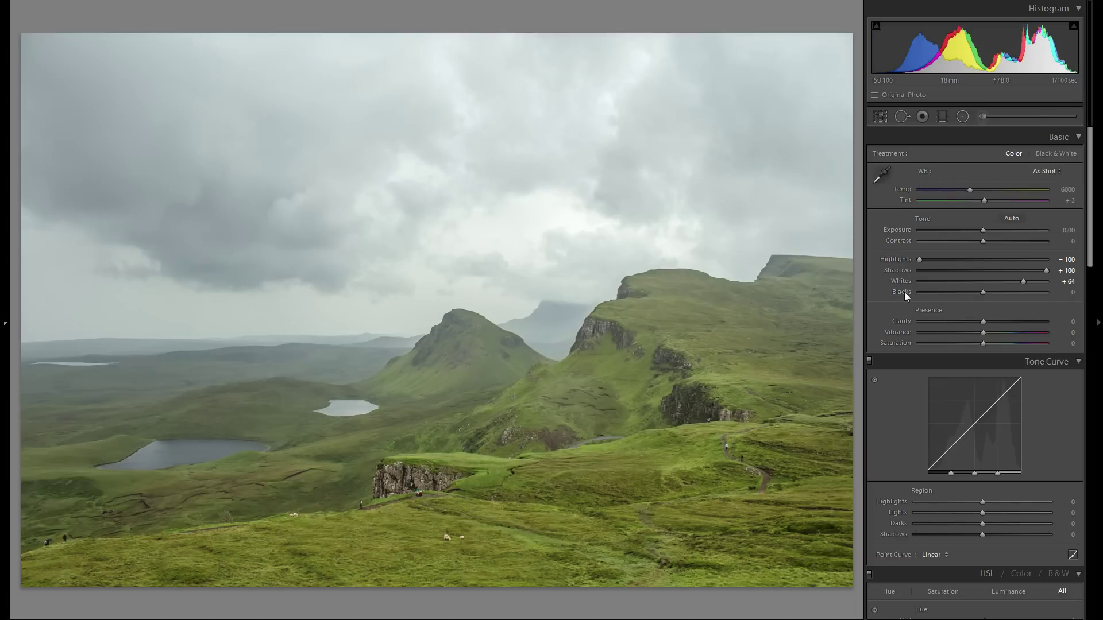
{"action": "left_click_drag", "start_coordinate": [968, 294], "coordinate": [938, 294]}
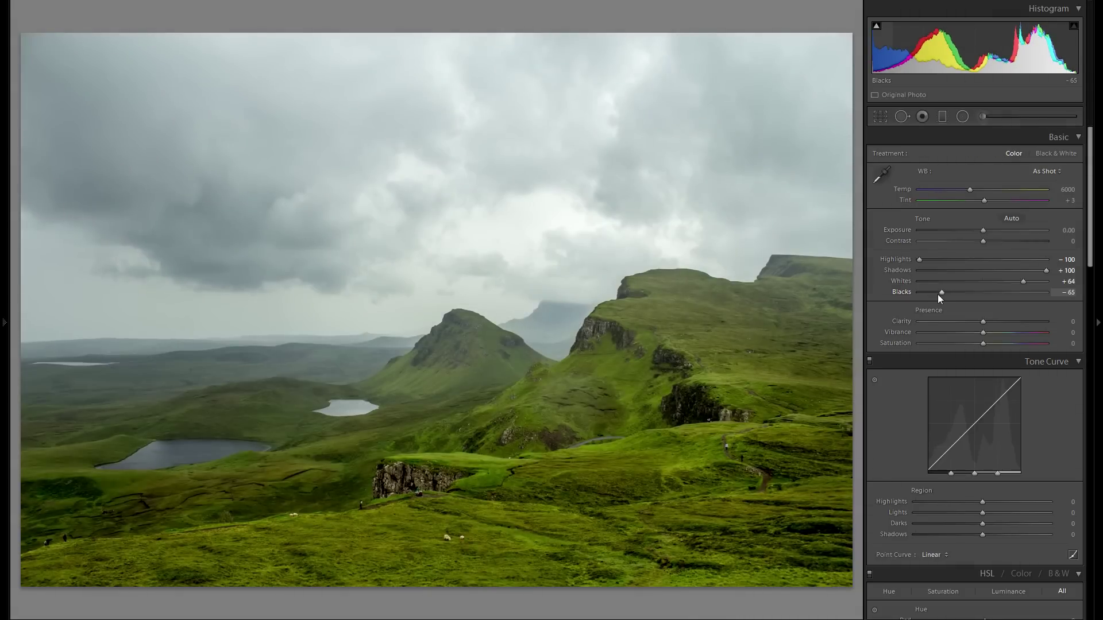
{"action": "double_click", "coordinate": [905, 294]}
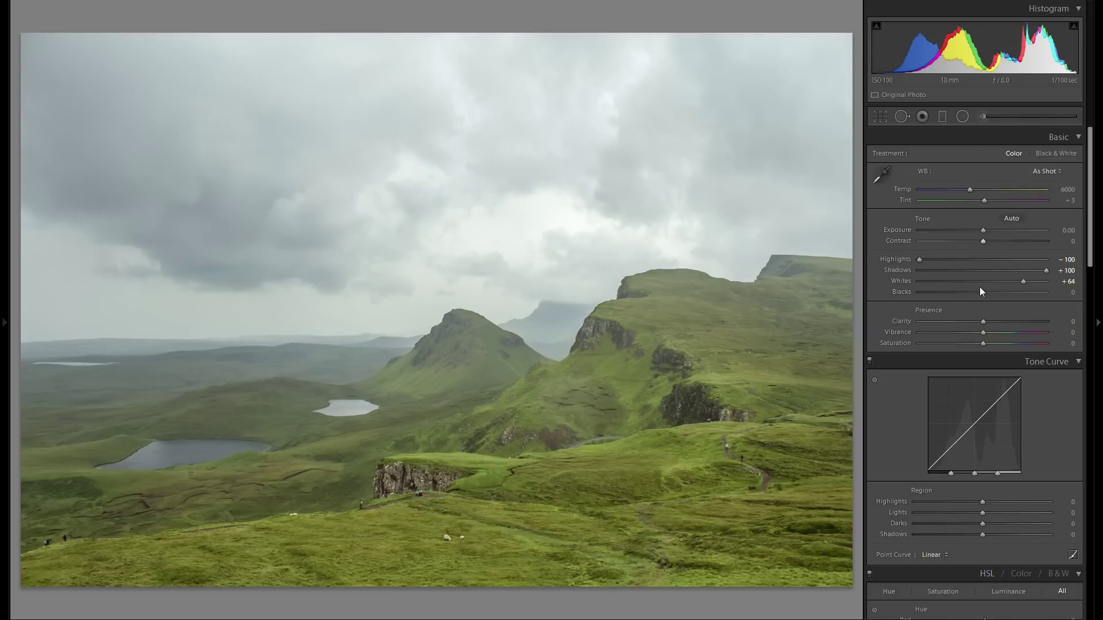
{"action": "left_click_drag", "start_coordinate": [981, 294], "coordinate": [939, 294]}
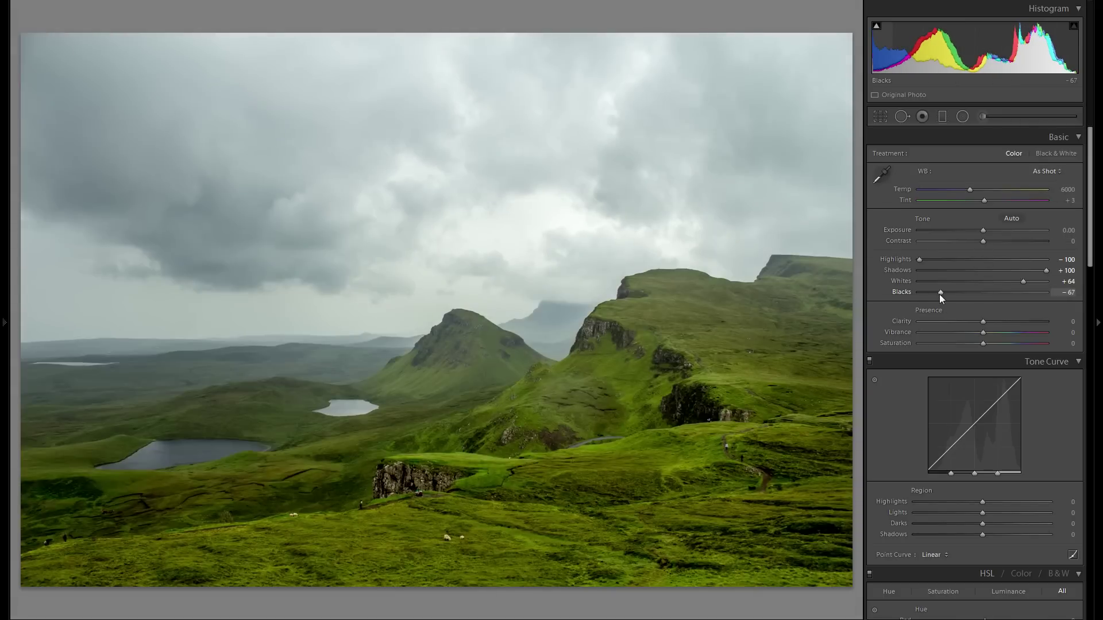
{"action": "double_click", "coordinate": [907, 291]}
{"action": "left_click_drag", "start_coordinate": [981, 241], "coordinate": [1036, 246]}
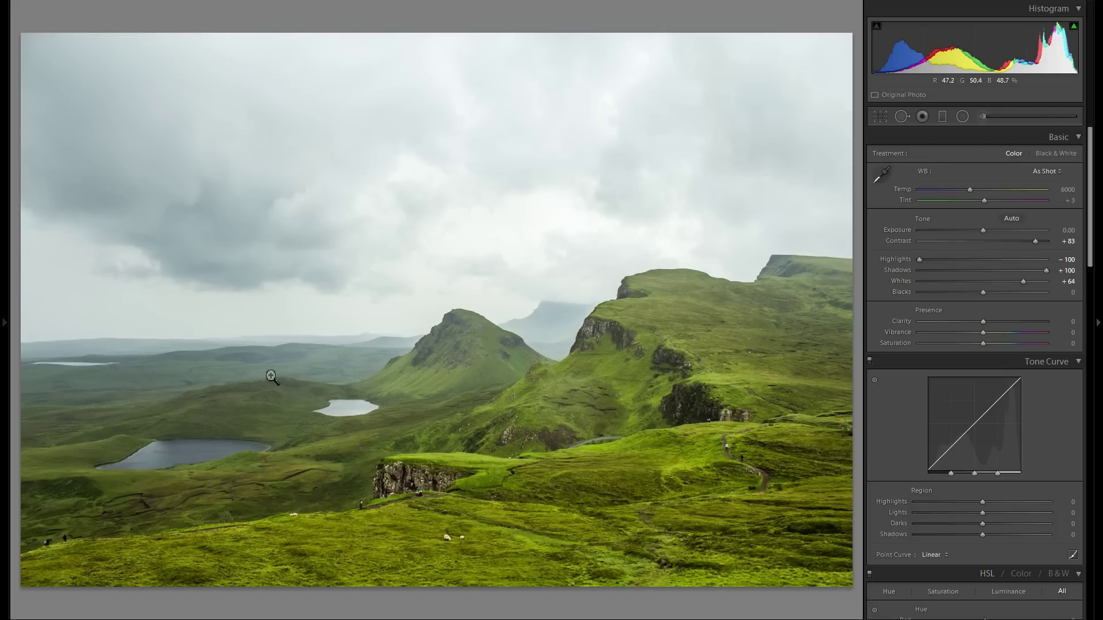
{"action": "double_click", "coordinate": [898, 241]}
Set Blacks to -55, using the clipping preview and a close look at the dark rock face as guides.
{"action": "left_click_drag", "start_coordinate": [987, 297], "coordinate": [953, 293]}
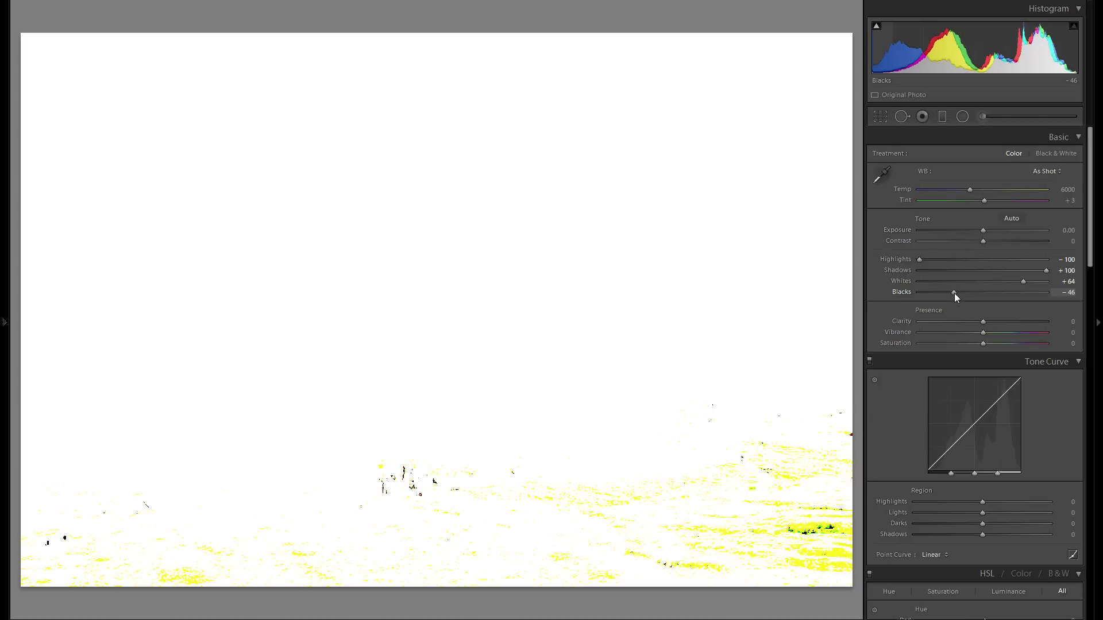
{"action": "left_click_drag", "start_coordinate": [953, 293], "coordinate": [950, 293]}
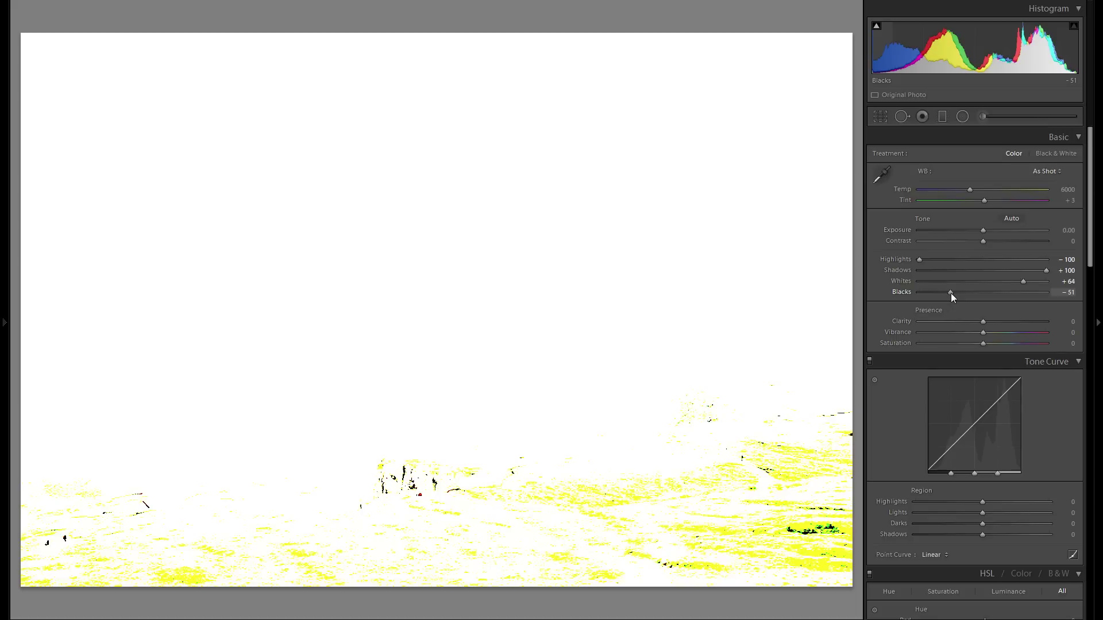
{"action": "left_click_drag", "start_coordinate": [950, 293], "coordinate": [935, 294]}
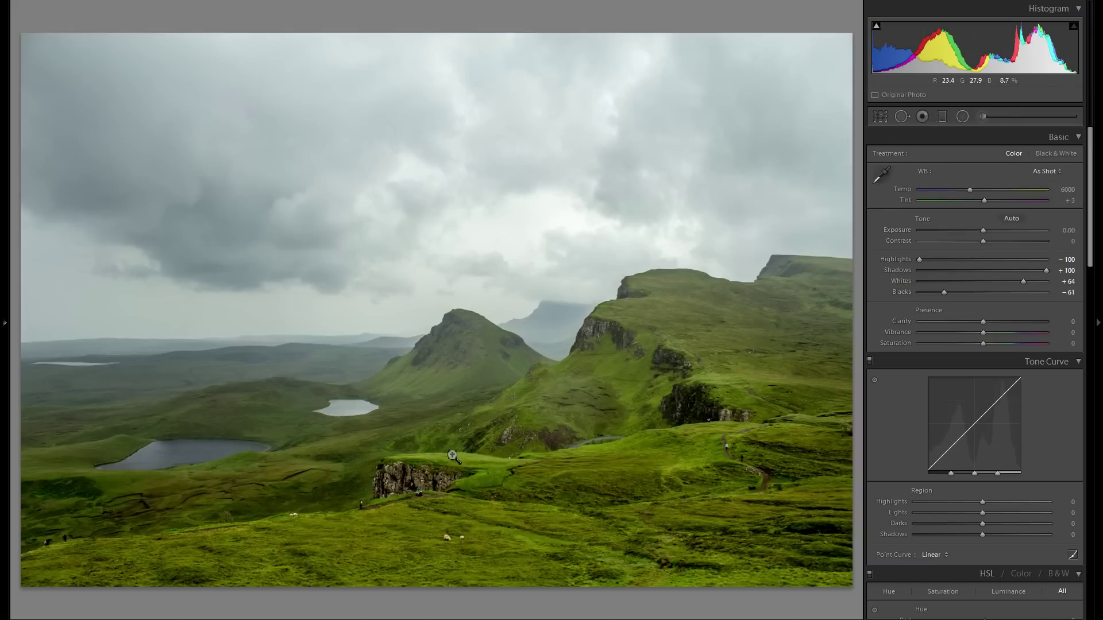
{"action": "left_click", "coordinate": [395, 476]}
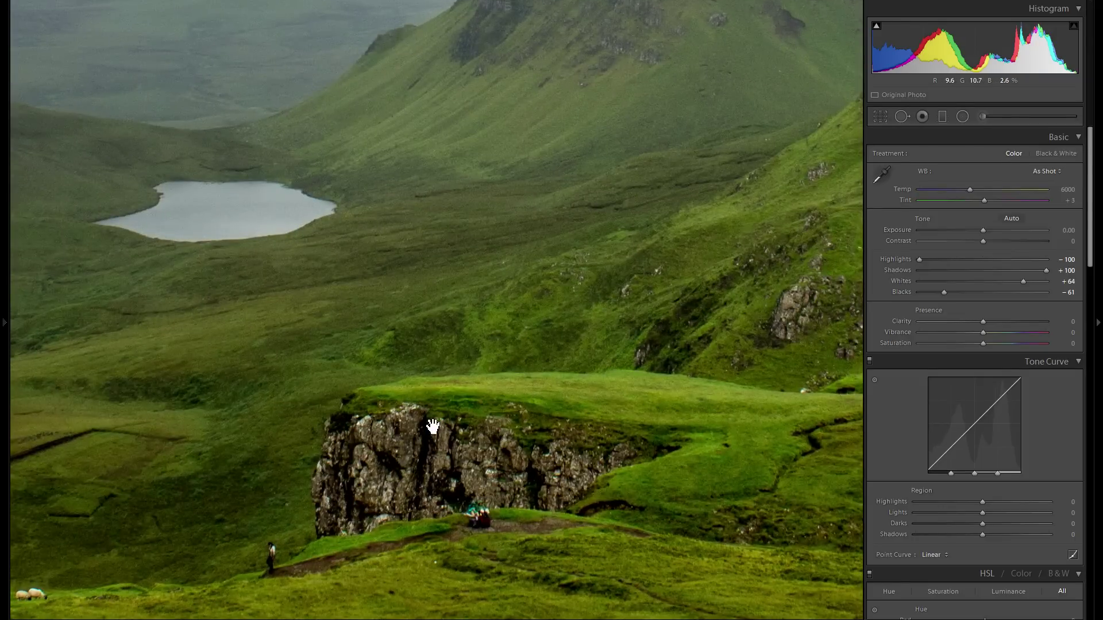
{"action": "left_click", "coordinate": [427, 482]}
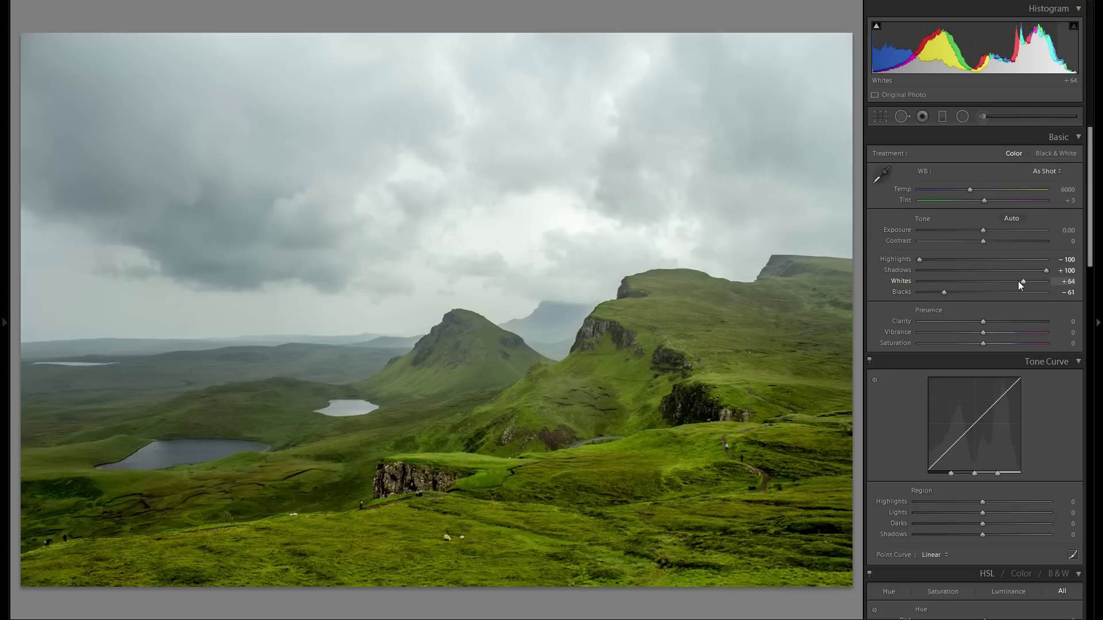
{"action": "mouse_move", "coordinate": [945, 292]}
{"action": "left_mouse_down"}
{"action": "mouse_move", "coordinate": [953, 298]}
{"action": "mouse_move", "coordinate": [934, 298]}
{"action": "mouse_move", "coordinate": [948, 301]}
{"action": "left_mouse_up"}
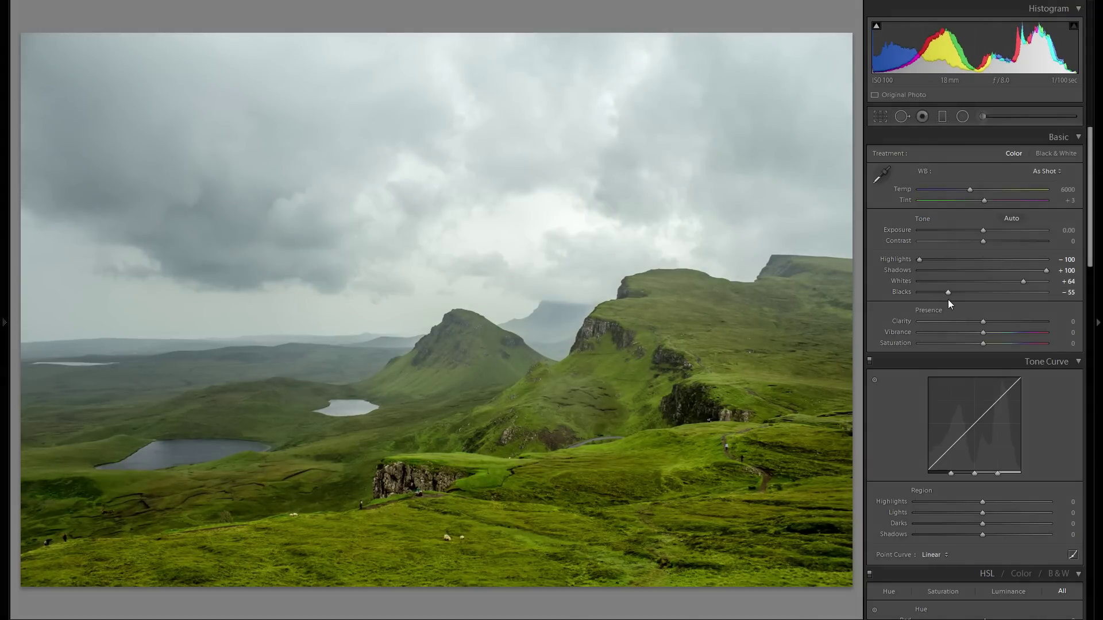
Compare the edit with Blacks reset and with all Tone adjustments reset, undoing each reset.
{"action": "double_click", "coordinate": [901, 293]}
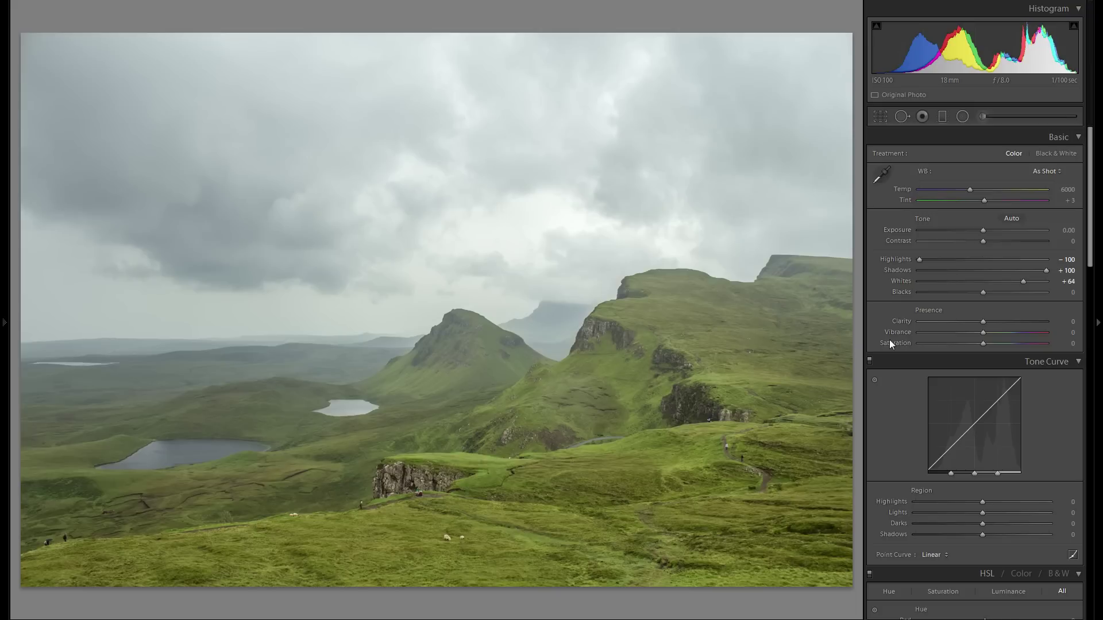
{"action": "key", "text": "ctrl+z"}
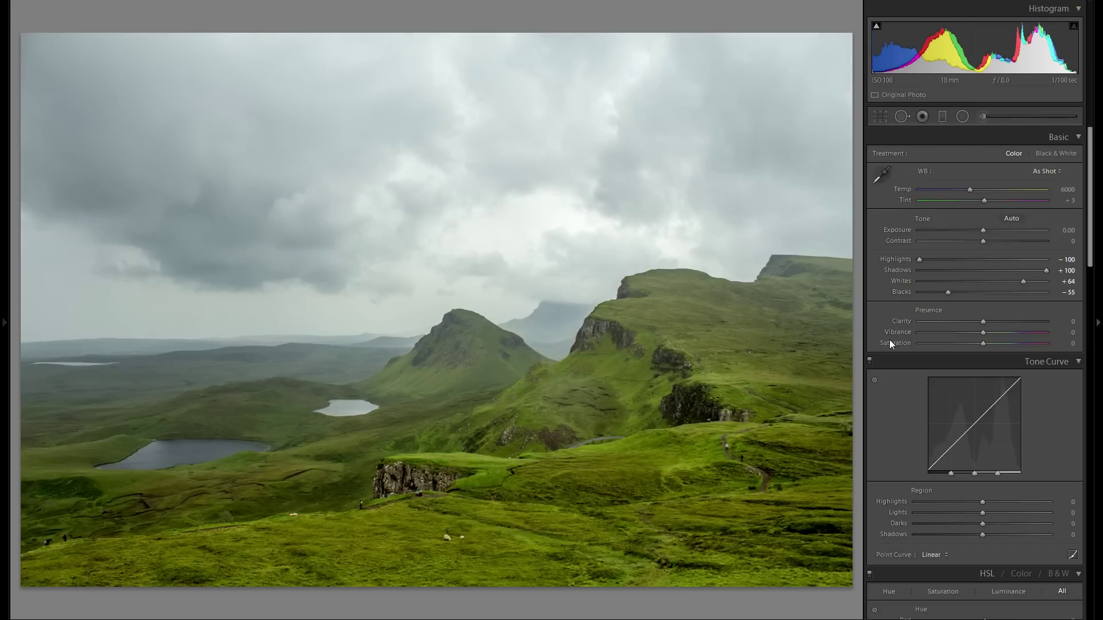
{"action": "key", "text": "alt"}
{"action": "left_click", "coordinate": [935, 219], "text": "alt"}
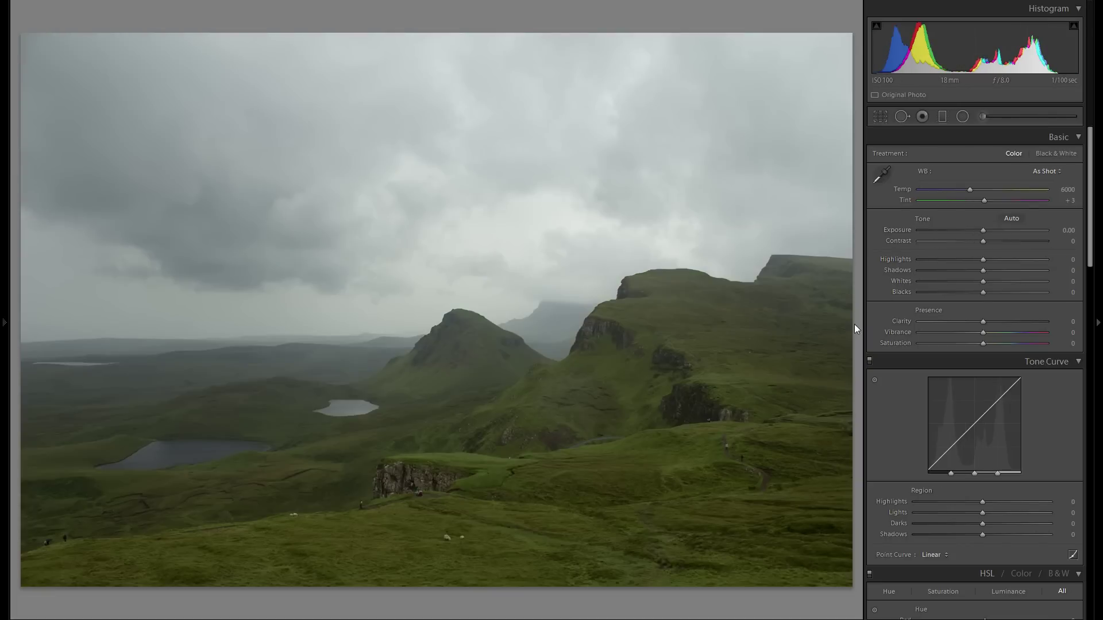
{"action": "key", "text": "ctrl+z"}
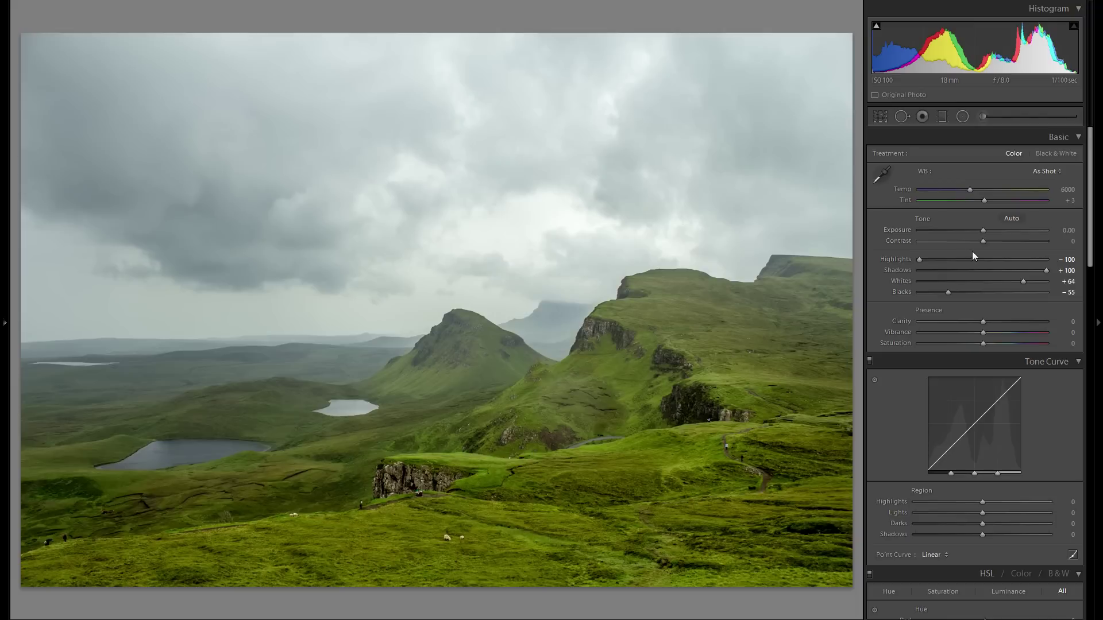
Try different positive and negative Contrast amounts and set Contrast to +36.
{"action": "left_click_drag", "start_coordinate": [983, 241], "coordinate": [1009, 243]}
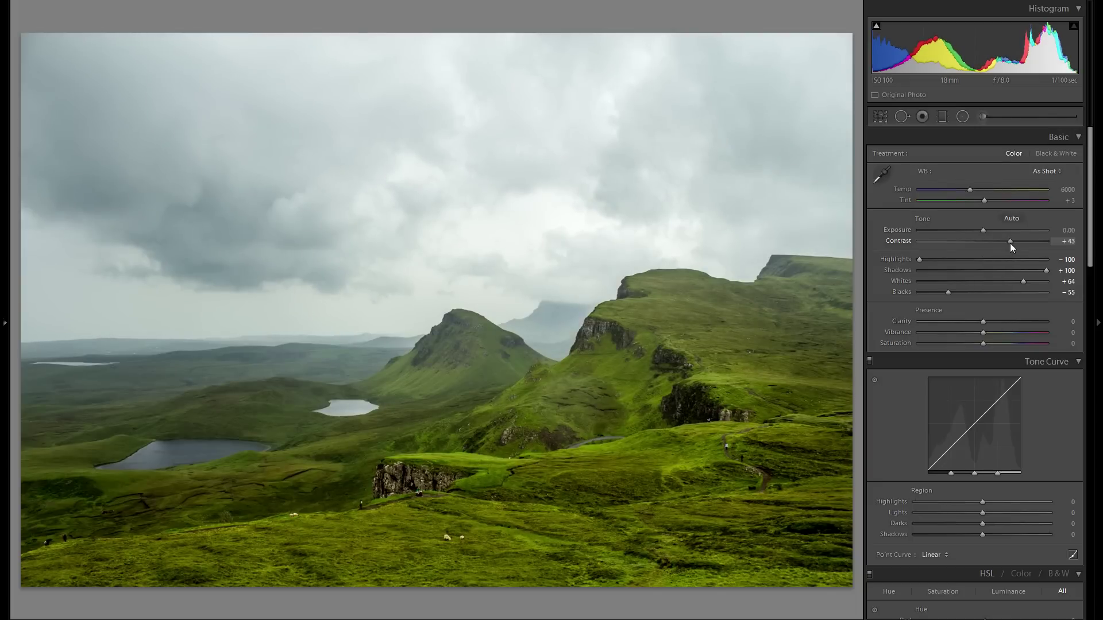
{"action": "mouse_move", "coordinate": [1009, 243]}
{"action": "left_mouse_down"}
{"action": "mouse_move", "coordinate": [953, 241]}
{"action": "mouse_move", "coordinate": [1002, 247]}
{"action": "left_mouse_up"}
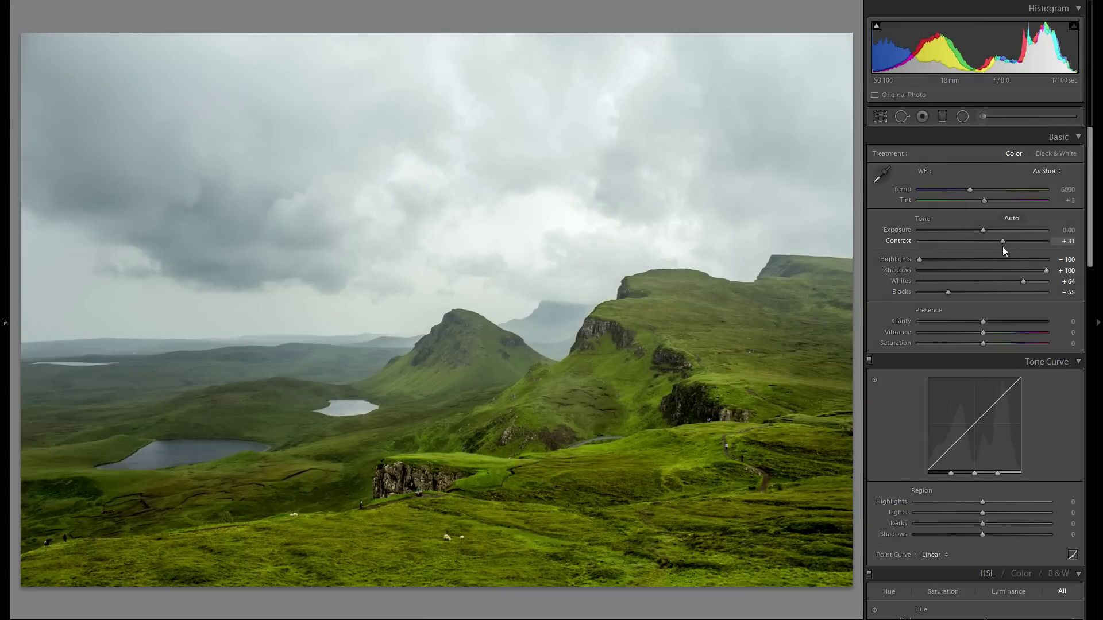
{"action": "left_click_drag", "start_coordinate": [1001, 247], "coordinate": [1002, 247]}
{"action": "left_click_drag", "start_coordinate": [1003, 247], "coordinate": [955, 243]}
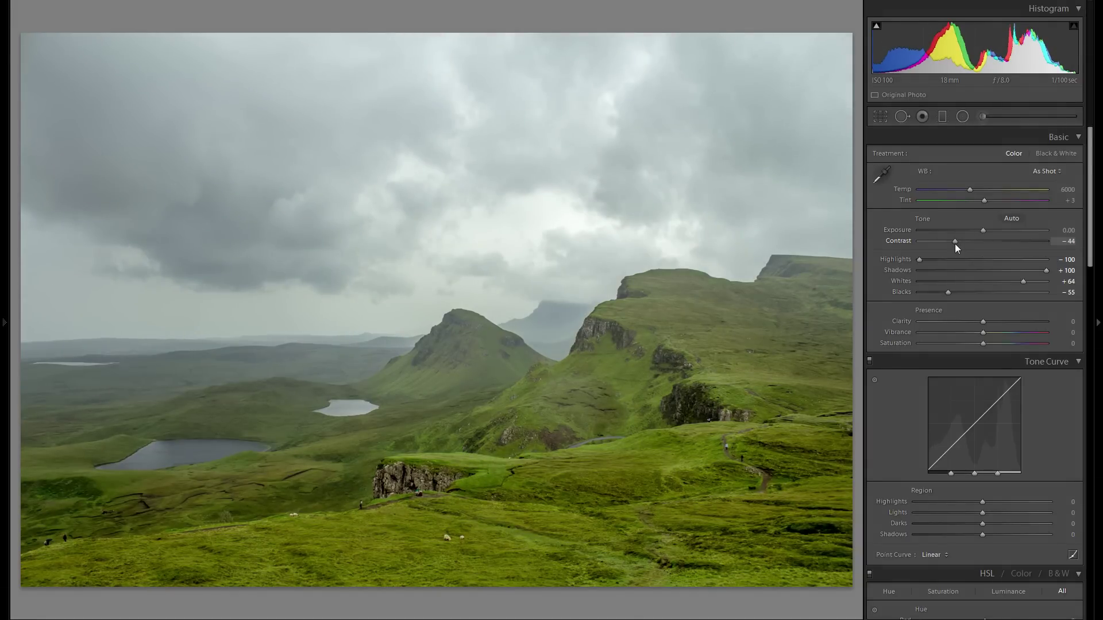
{"action": "left_click_drag", "start_coordinate": [955, 244], "coordinate": [1005, 244]}
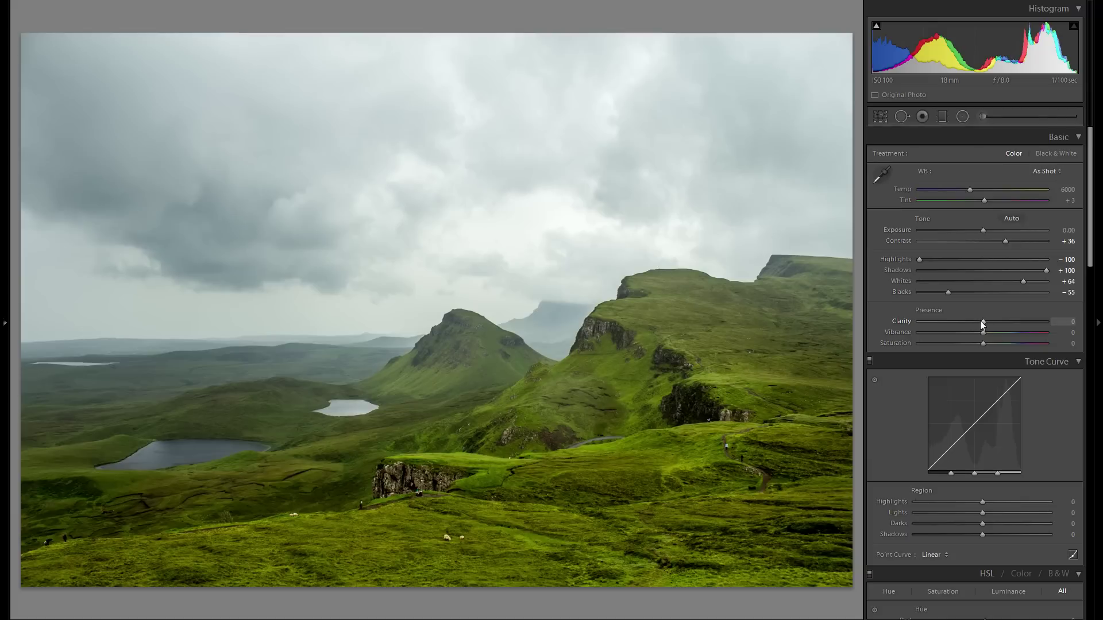
Set Clarity to +20, checking the effect of a stronger amount on the foreground grass up close.
{"action": "mouse_move", "coordinate": [983, 321]}
{"action": "left_mouse_down"}
{"action": "mouse_move", "coordinate": [949, 324]}
{"action": "mouse_move", "coordinate": [997, 335]}
{"action": "left_mouse_up"}
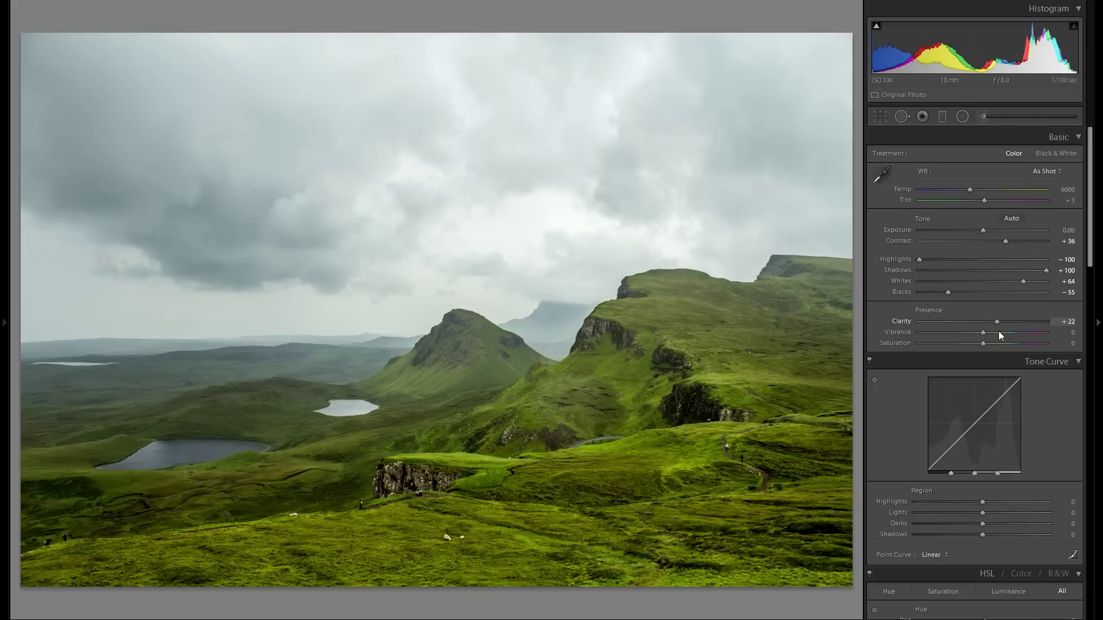
{"action": "left_click_drag", "start_coordinate": [1006, 335], "coordinate": [1040, 329]}
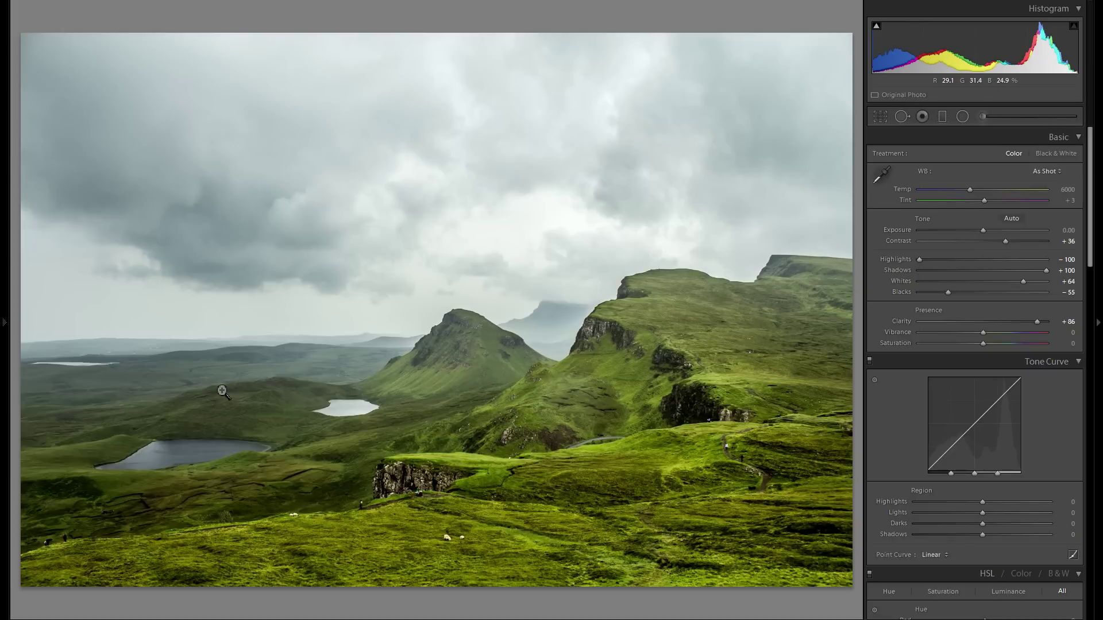
{"action": "left_click", "coordinate": [418, 538]}
{"action": "left_click_drag", "start_coordinate": [490, 548], "coordinate": [319, 398]}
{"action": "left_click_drag", "start_coordinate": [435, 402], "coordinate": [339, 510]}
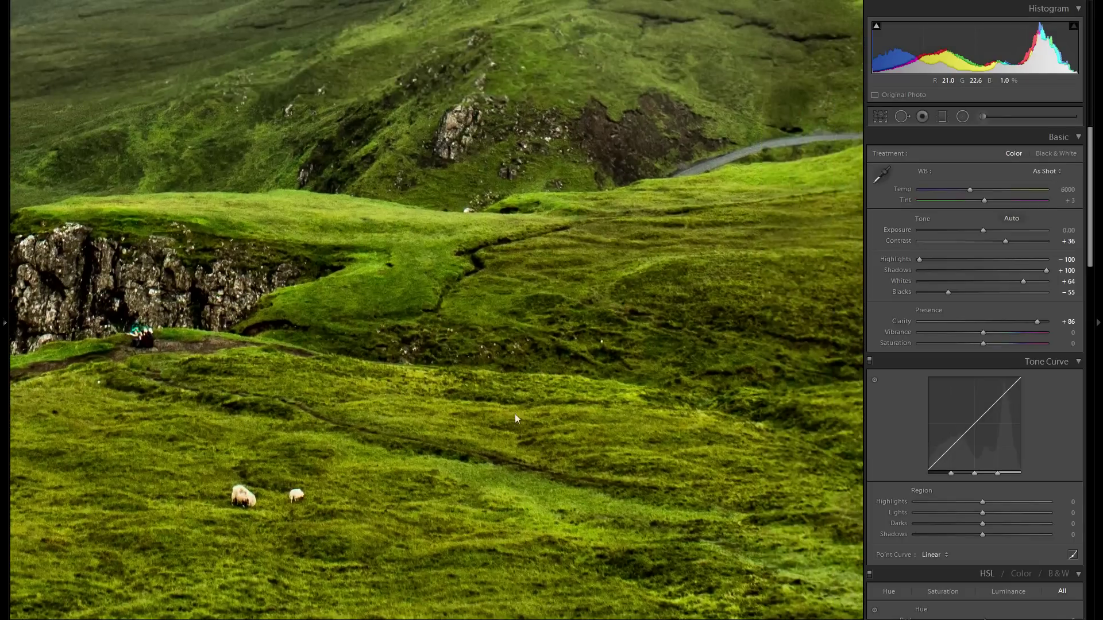
{"action": "left_click", "coordinate": [995, 322]}
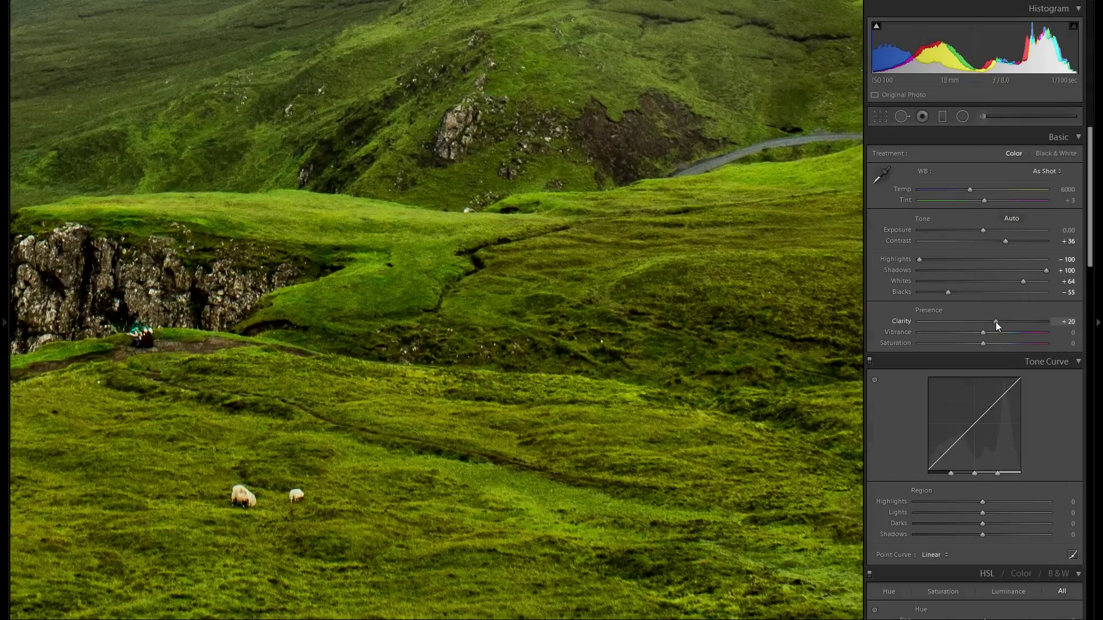
{"action": "key", "text": "z"}
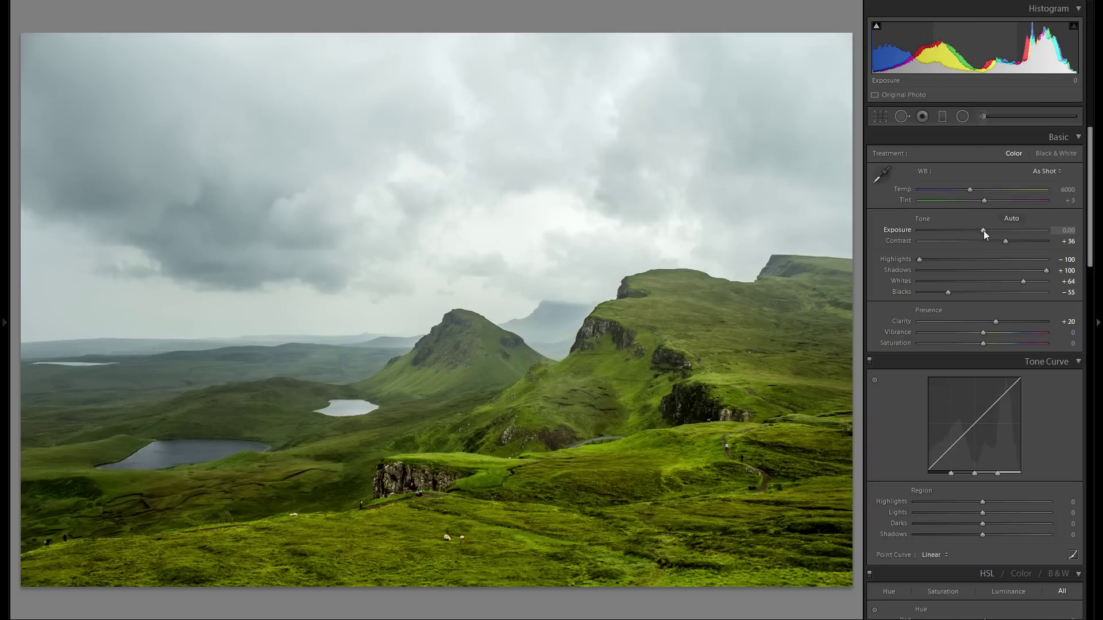
Try lowering Exposure to -0.20 and reset it to its default.
{"action": "left_click_drag", "start_coordinate": [984, 231], "coordinate": [982, 232]}
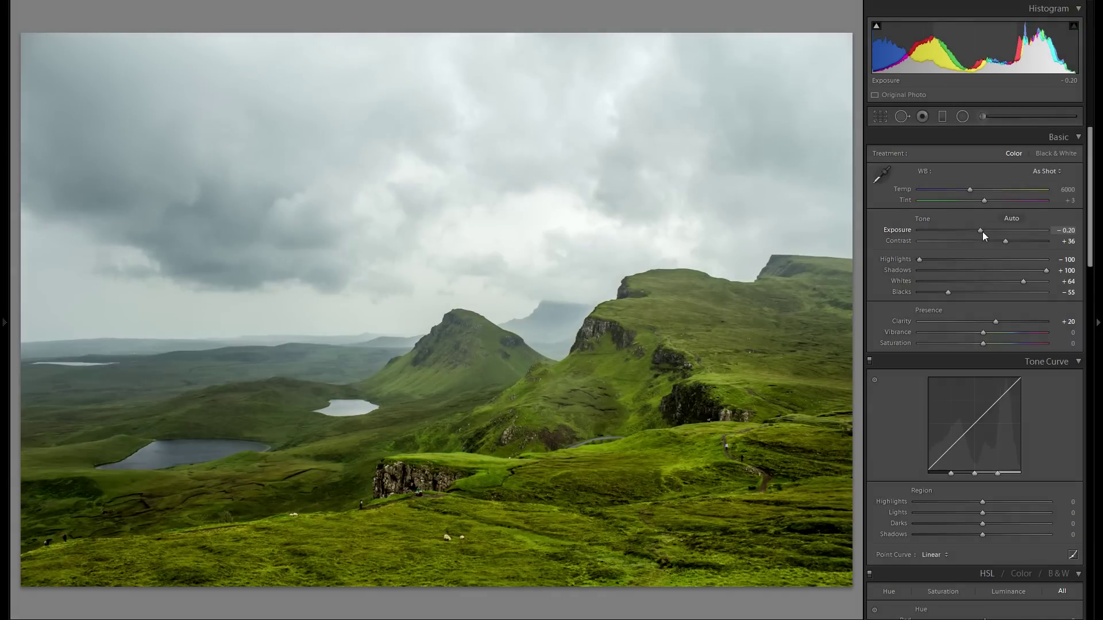
{"action": "double_click", "coordinate": [894, 230]}
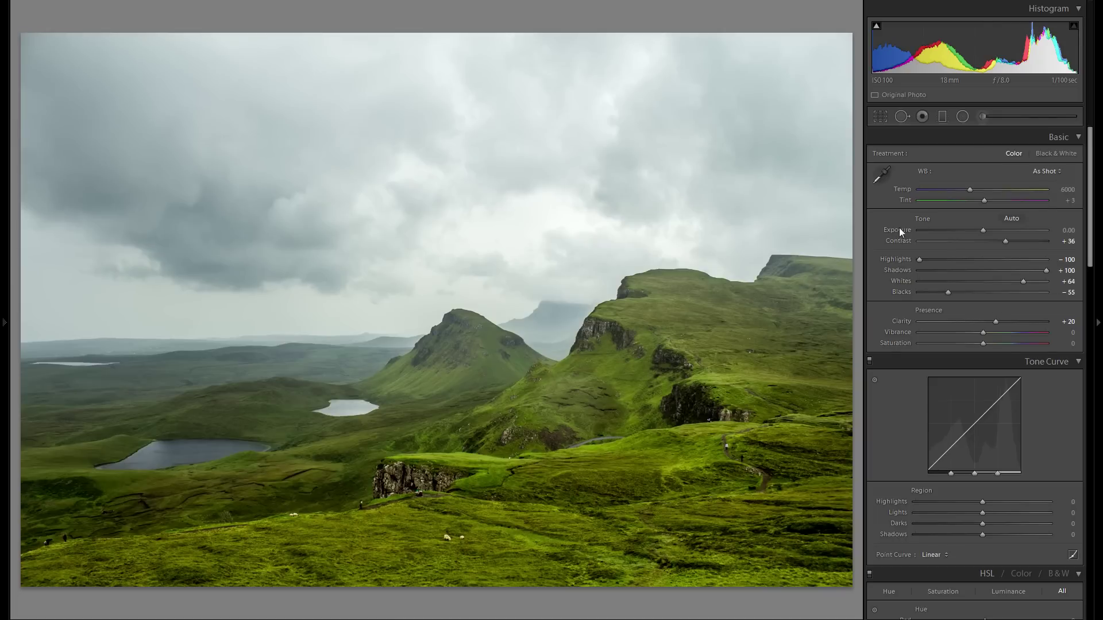
Try raising Exposure to +0.66 and reset it to its default.
{"action": "left_click_drag", "start_coordinate": [984, 227], "coordinate": [993, 228]}
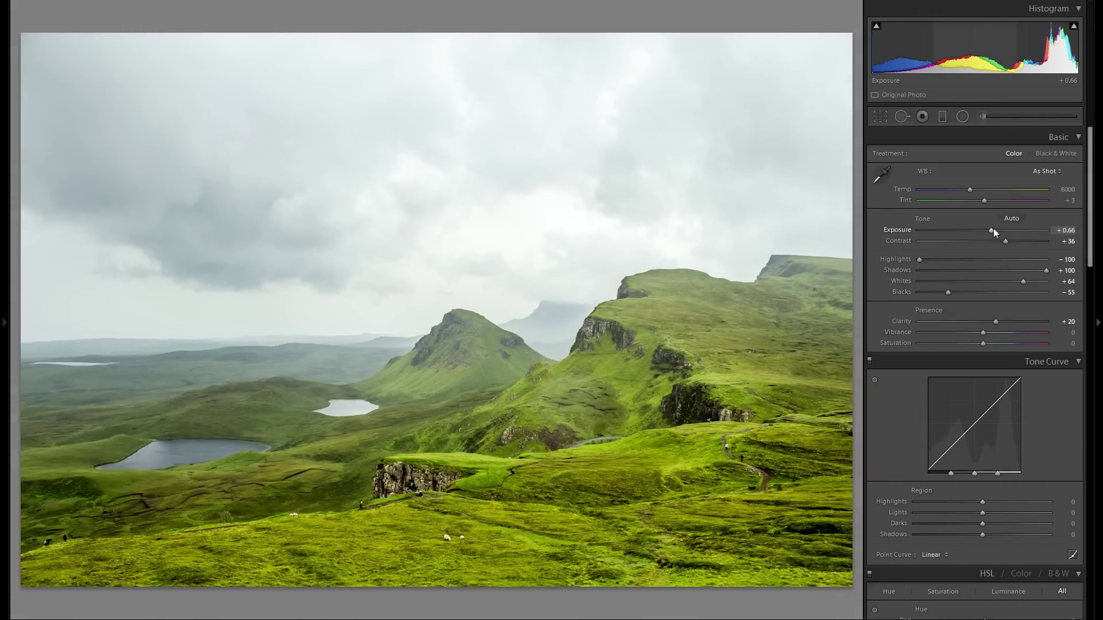
{"action": "left_click_drag", "start_coordinate": [994, 228], "coordinate": [981, 229]}
{"action": "double_click", "coordinate": [981, 229]}
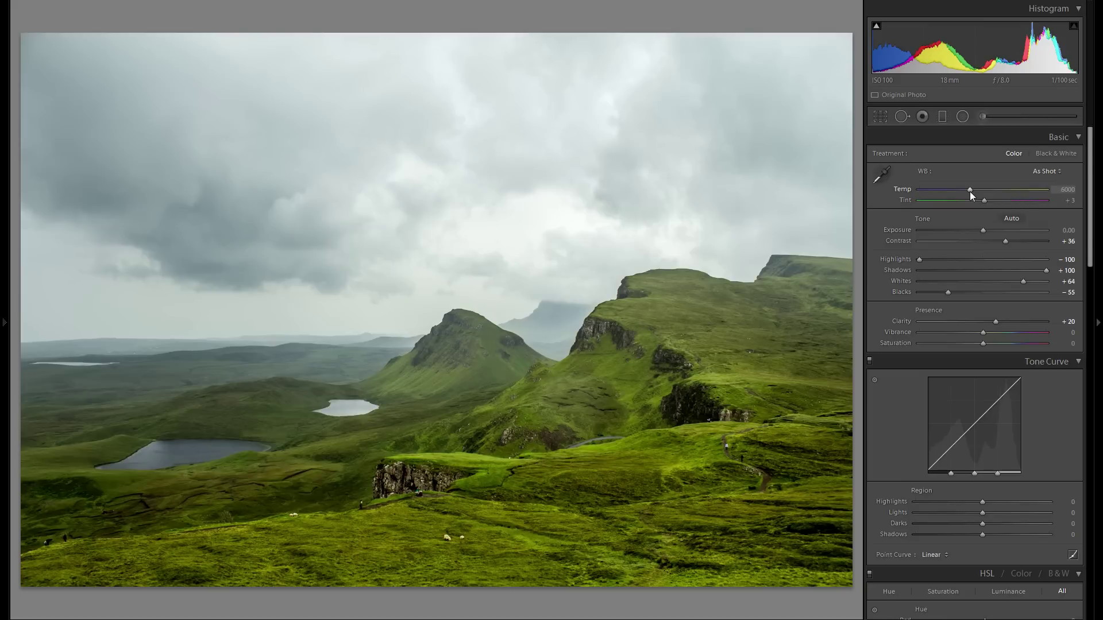
Try cooler and warmer Temp values between 4760 and 6796 and reset the temperature to its default.
{"action": "mouse_move", "coordinate": [970, 192]}
{"action": "left_mouse_down"}
{"action": "mouse_move", "coordinate": [959, 188]}
{"action": "mouse_move", "coordinate": [989, 189]}
{"action": "mouse_move", "coordinate": [958, 190]}
{"action": "left_mouse_up"}
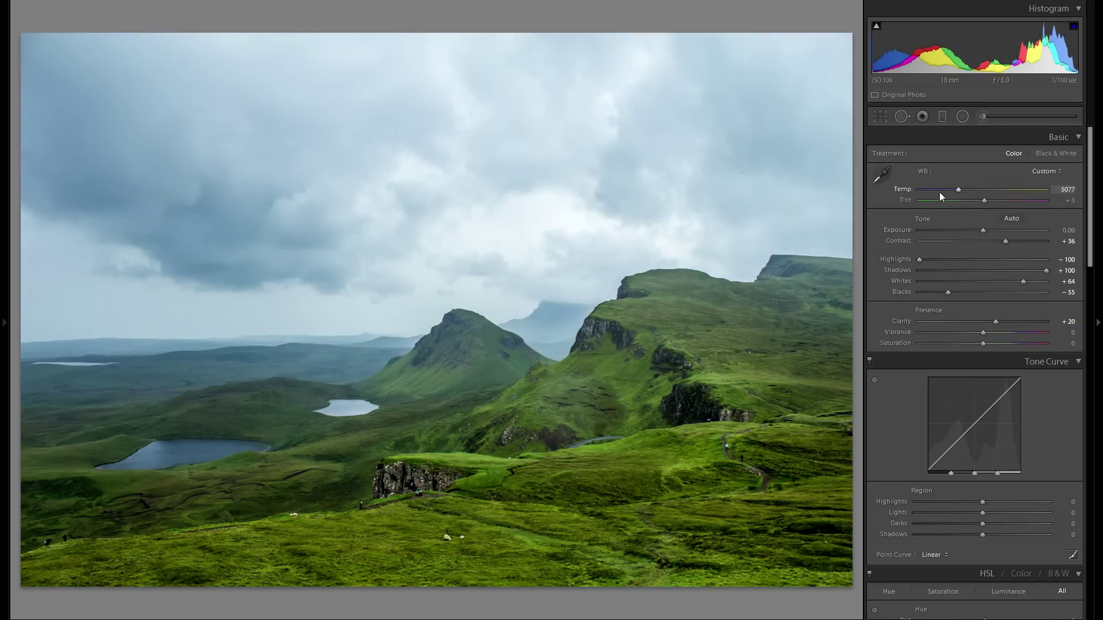
{"action": "double_click", "coordinate": [908, 191]}
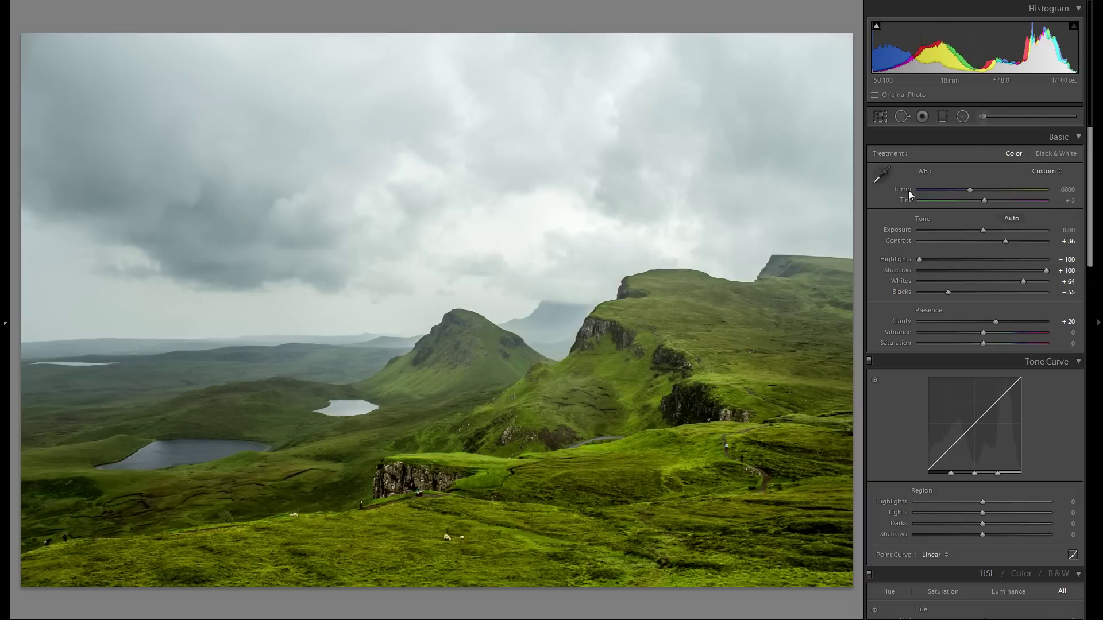
{"action": "left_click_drag", "start_coordinate": [971, 193], "coordinate": [980, 192]}
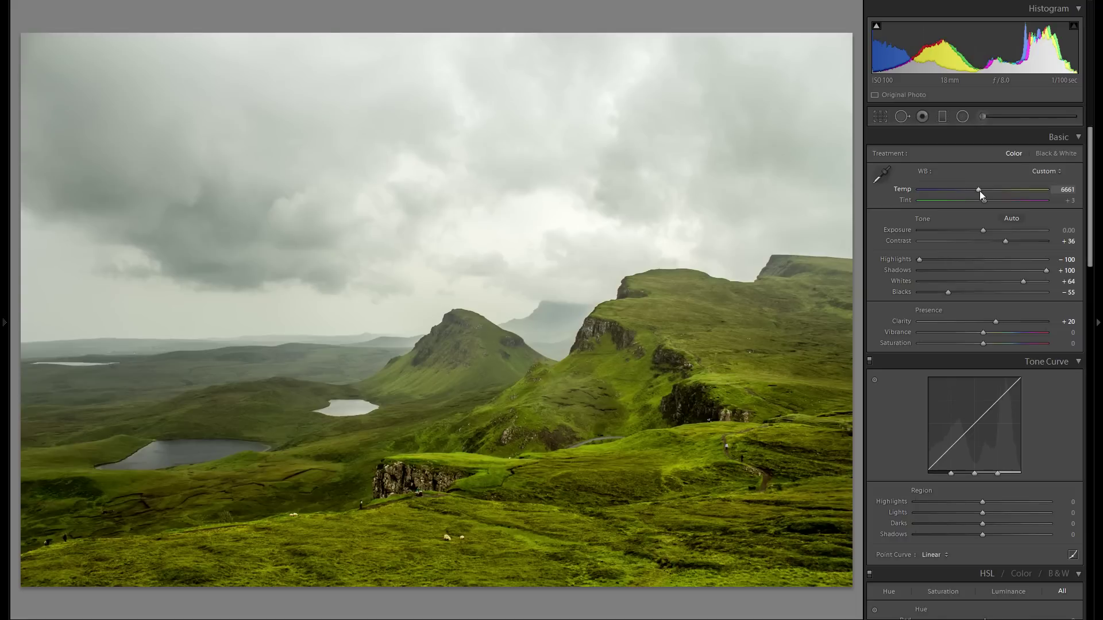
{"action": "left_click_drag", "start_coordinate": [979, 191], "coordinate": [956, 190]}
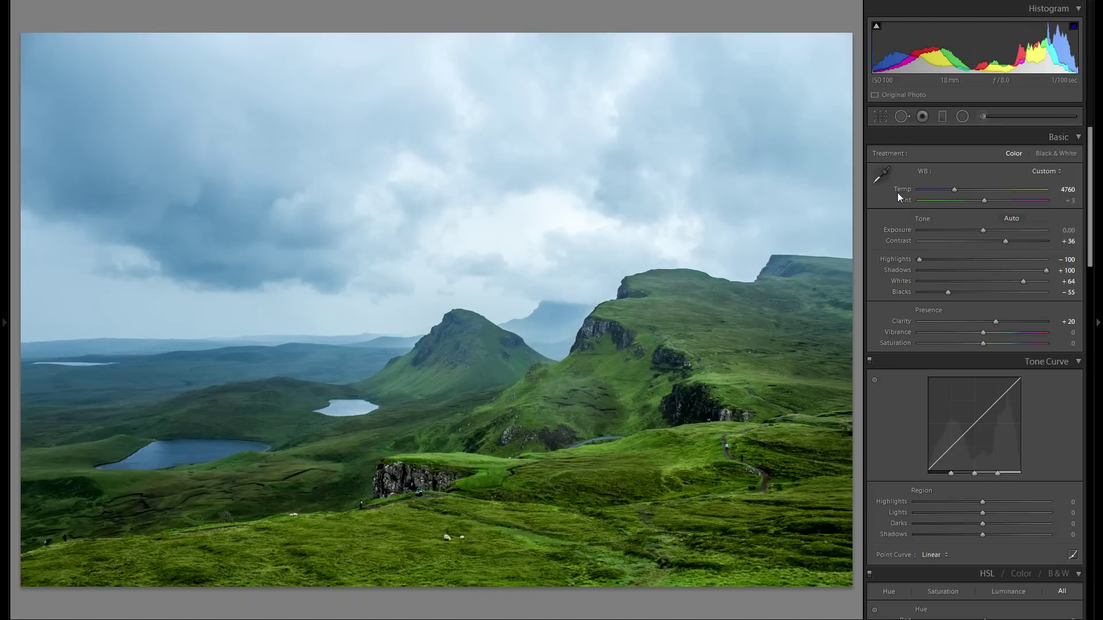
{"action": "left_click_drag", "start_coordinate": [898, 194], "coordinate": [968, 196]}
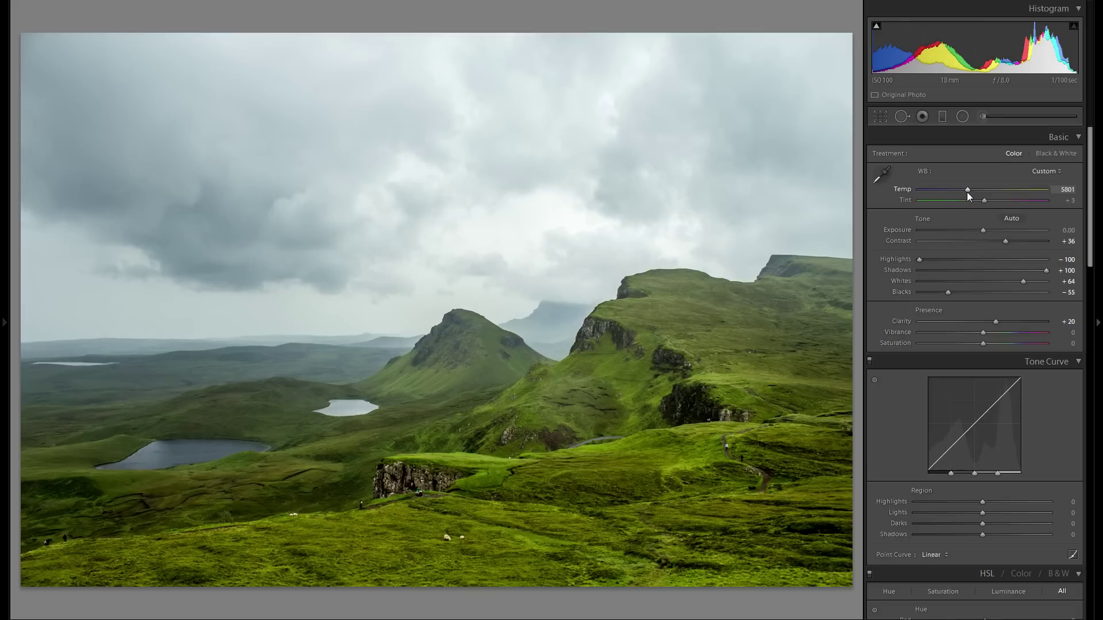
{"action": "left_click_drag", "start_coordinate": [968, 196], "coordinate": [980, 192]}
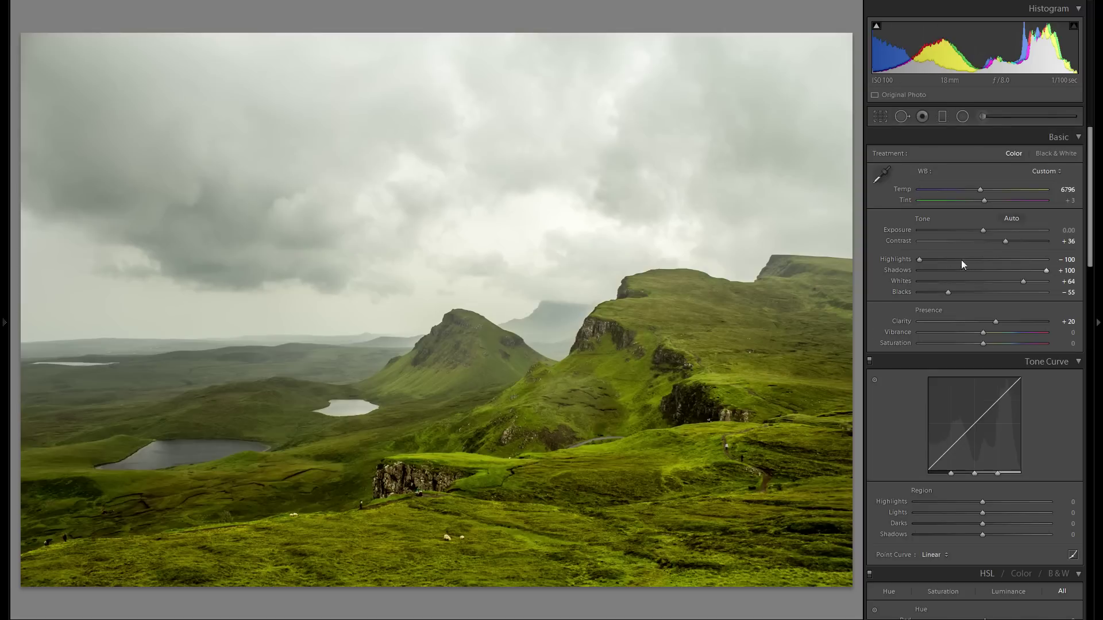
{"action": "left_click_drag", "start_coordinate": [980, 190], "coordinate": [966, 195]}
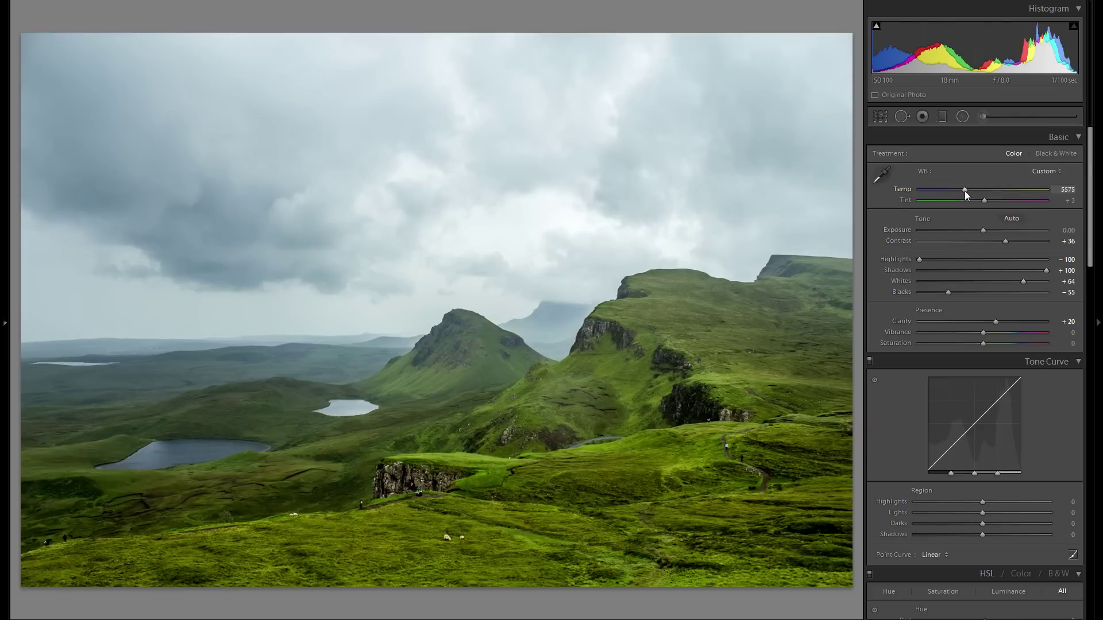
{"action": "double_click", "coordinate": [905, 186]}
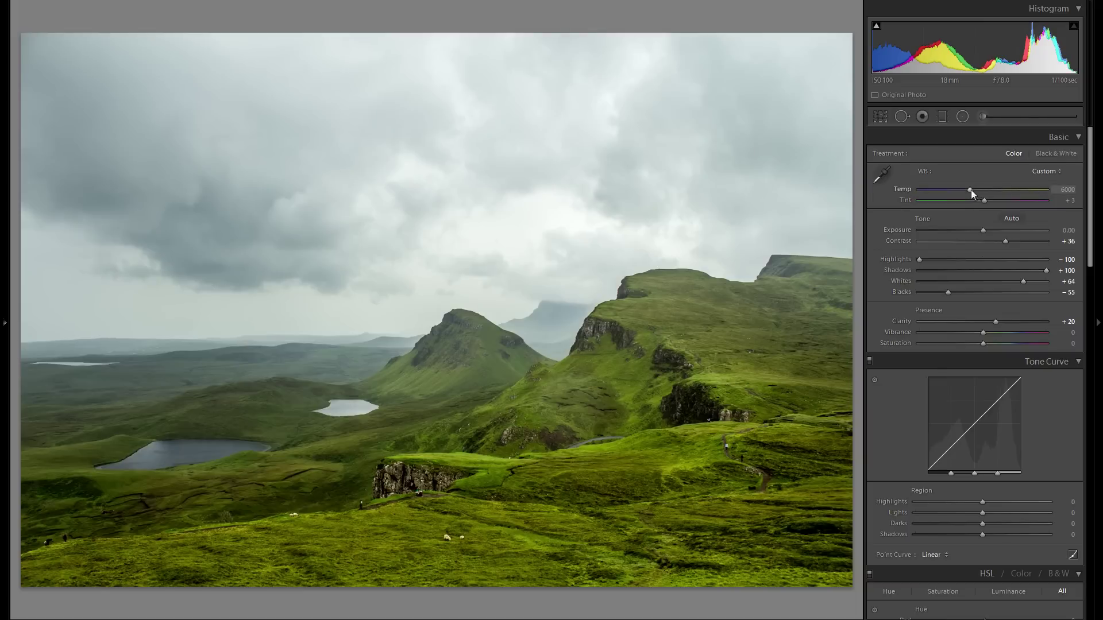
Compare a strongly cool Temp of 3041 with a warm 9222 and a milder 5258, and reset the temperature.
{"action": "left_click", "coordinate": [933, 192]}
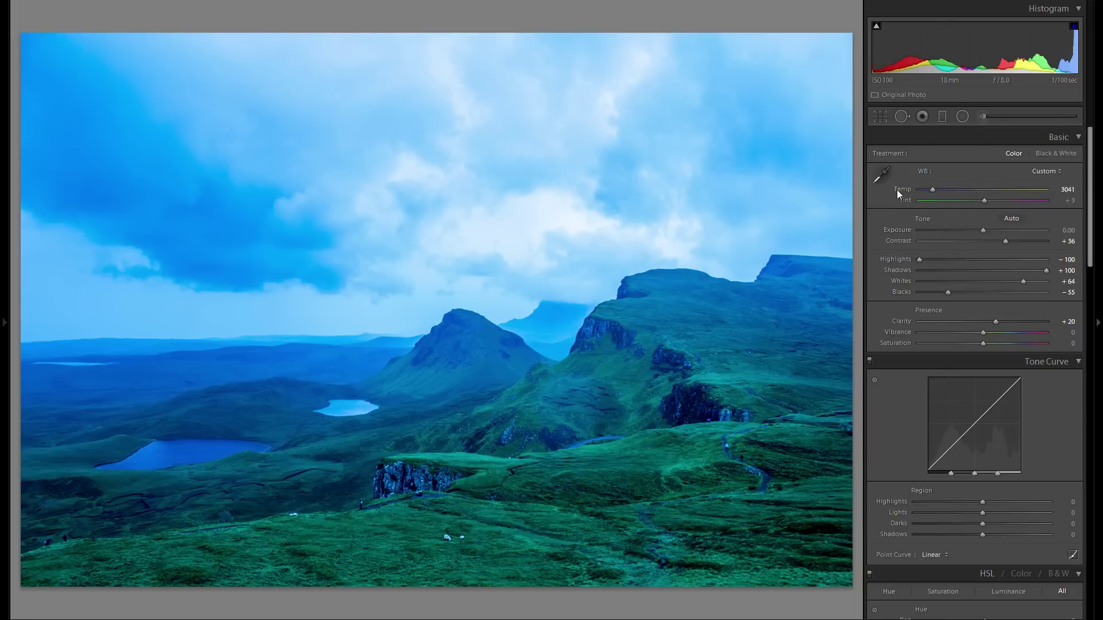
{"action": "left_click", "coordinate": [970, 190]}
{"action": "left_click", "coordinate": [1004, 190]}
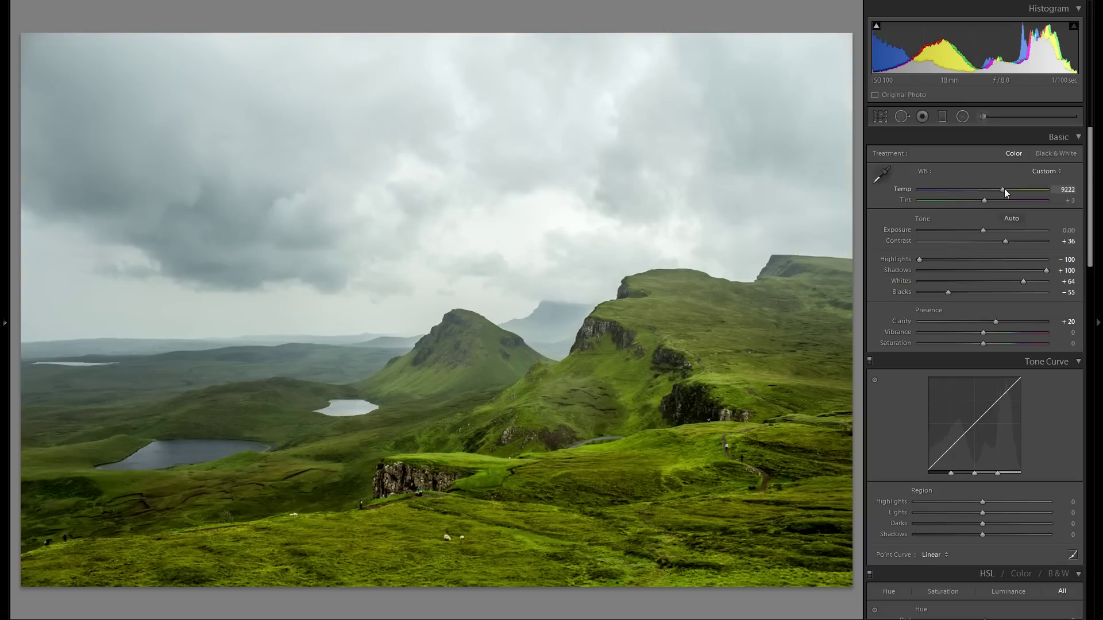
{"action": "left_click", "coordinate": [962, 190]}
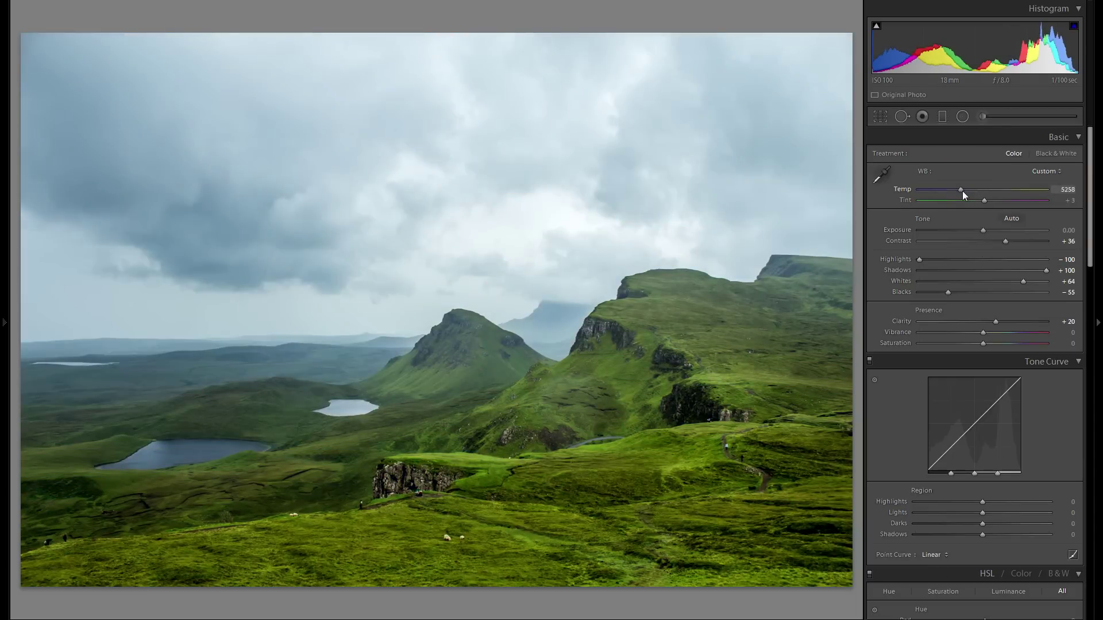
{"action": "double_click", "coordinate": [963, 192]}
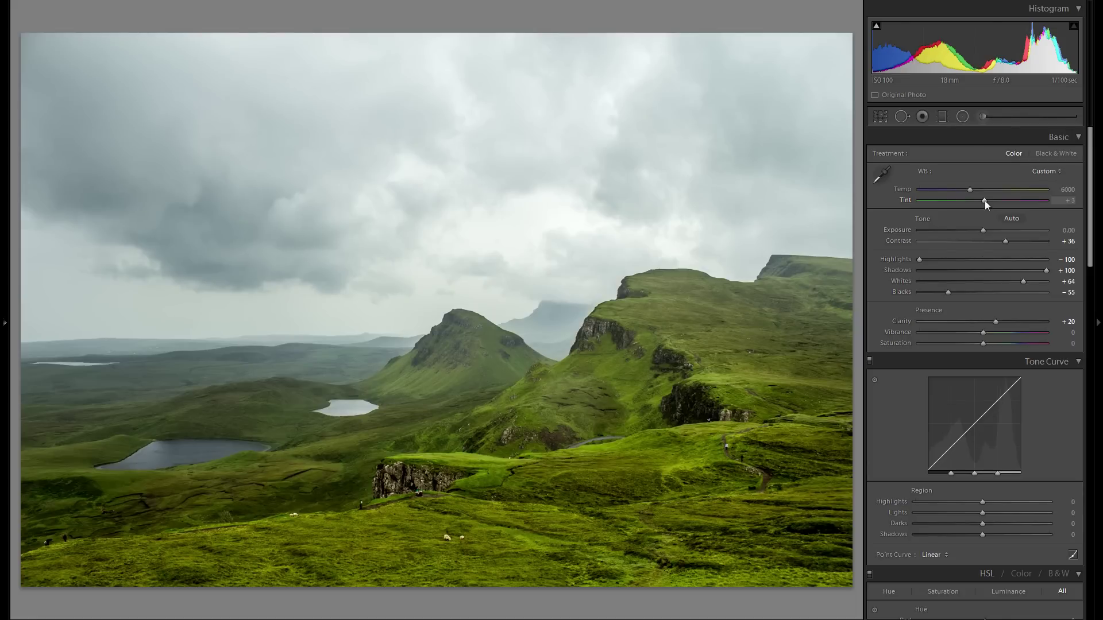
Try Tint values of +17, -32 and +31, resetting the tint to its default after each.
{"action": "left_click_drag", "start_coordinate": [984, 199], "coordinate": [990, 200]}
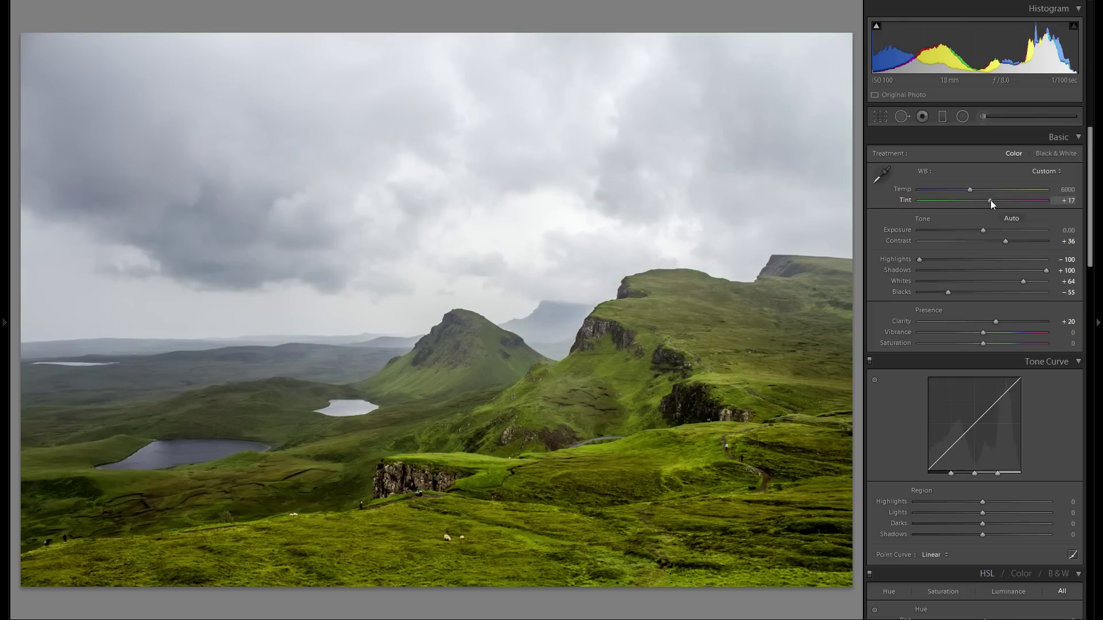
{"action": "double_click", "coordinate": [903, 199]}
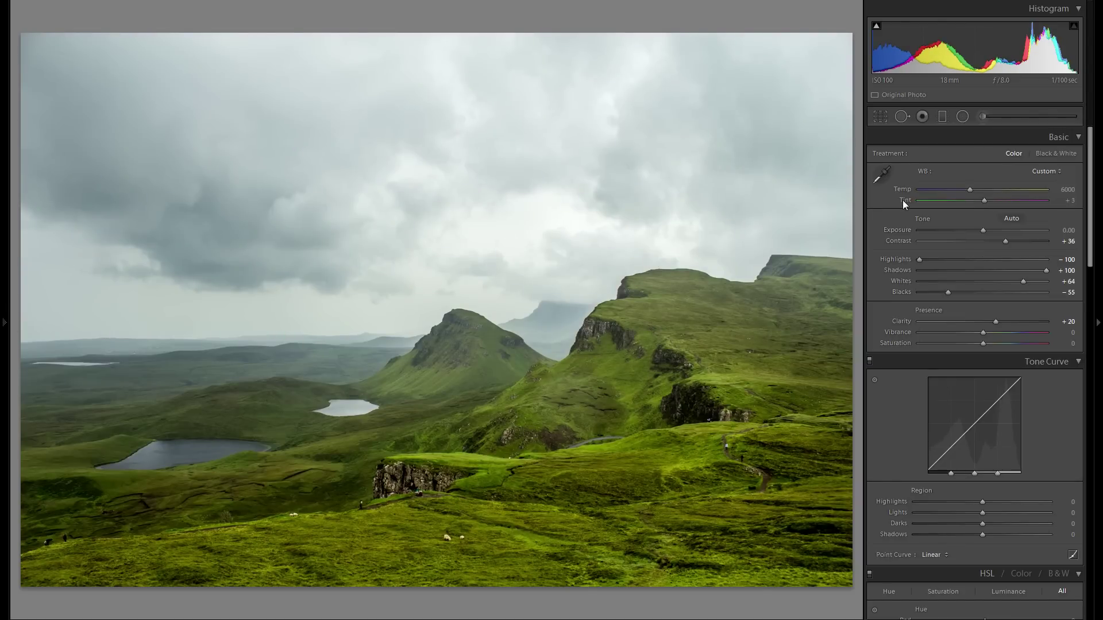
{"action": "left_click_drag", "start_coordinate": [983, 200], "coordinate": [968, 202]}
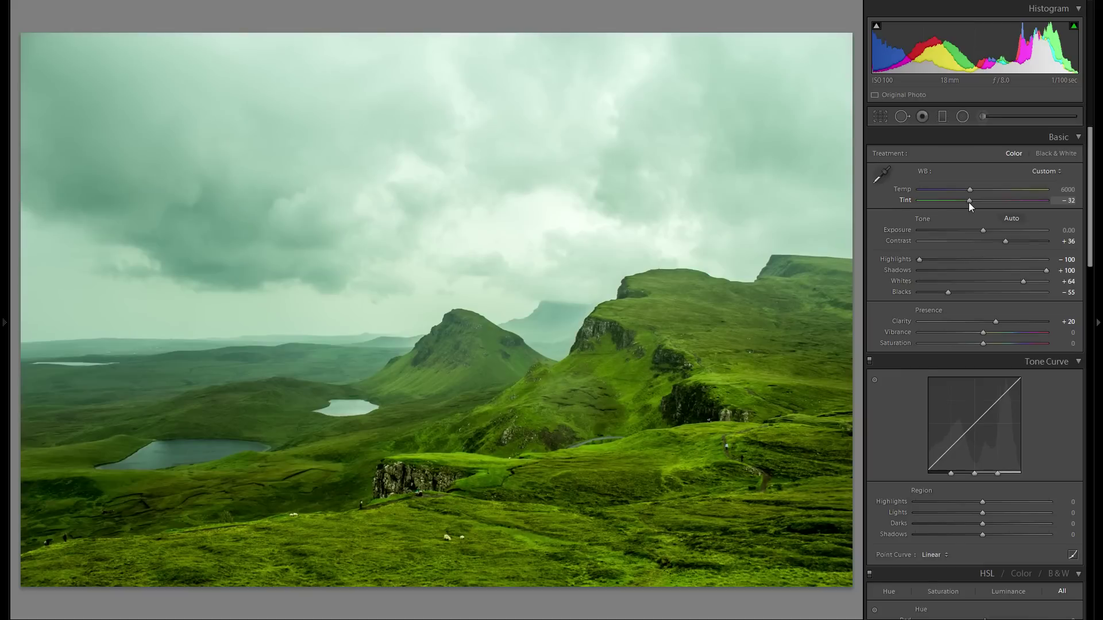
{"action": "double_click", "coordinate": [909, 202]}
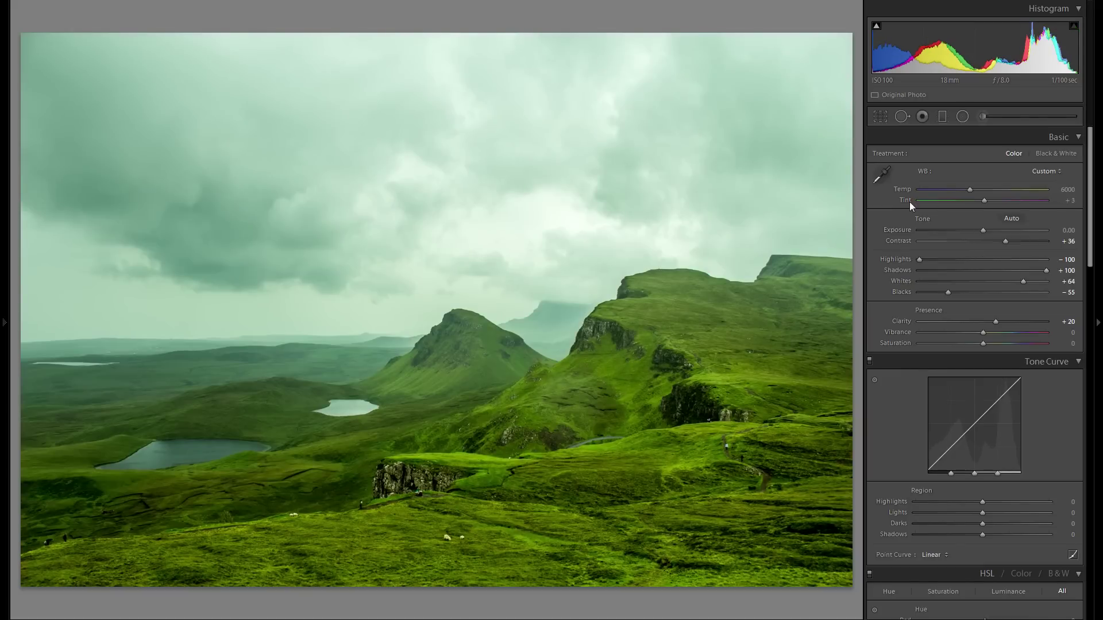
{"action": "left_click_drag", "start_coordinate": [985, 202], "coordinate": [997, 205]}
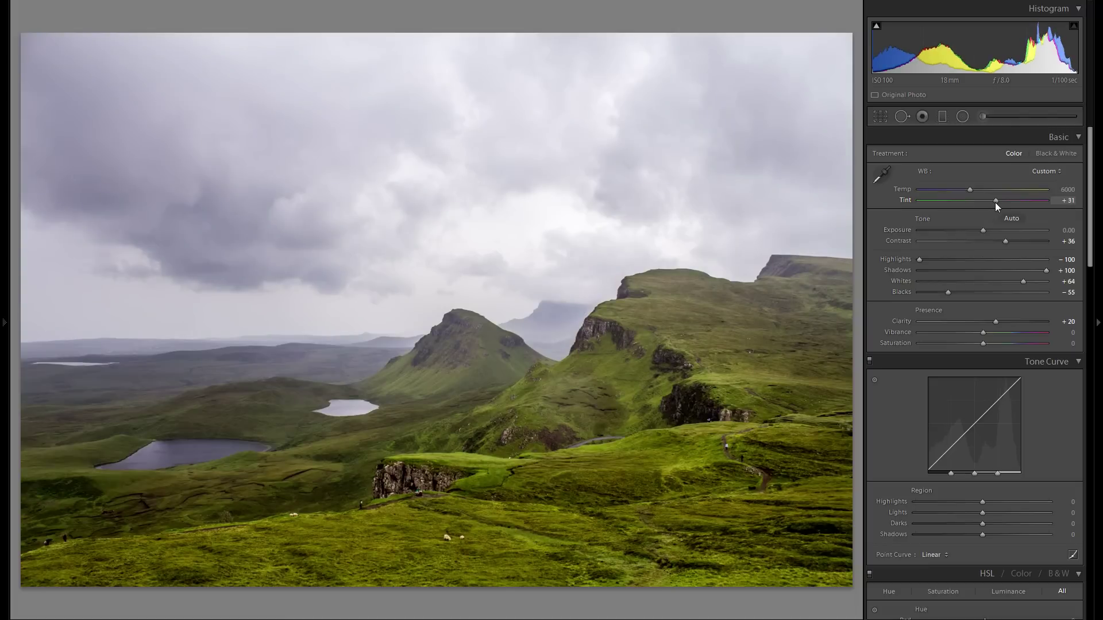
{"action": "double_click", "coordinate": [908, 199]}
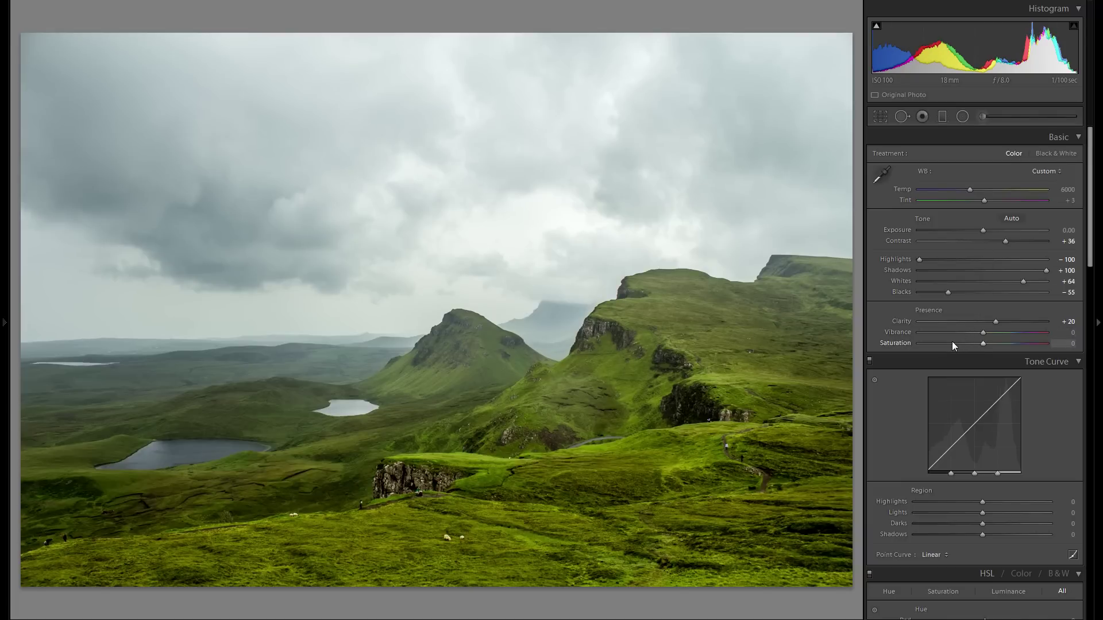
Try a strong positive Vibrance and a slight reduction to -2, resetting it after each.
{"action": "left_click_drag", "start_coordinate": [983, 333], "coordinate": [1023, 334]}
{"action": "double_click", "coordinate": [904, 334]}
{"action": "mouse_move", "coordinate": [983, 333]}
{"action": "left_mouse_down"}
{"action": "mouse_move", "coordinate": [973, 334]}
{"action": "mouse_move", "coordinate": [996, 338]}
{"action": "mouse_move", "coordinate": [954, 338]}
{"action": "mouse_move", "coordinate": [979, 337]}
{"action": "left_mouse_up"}
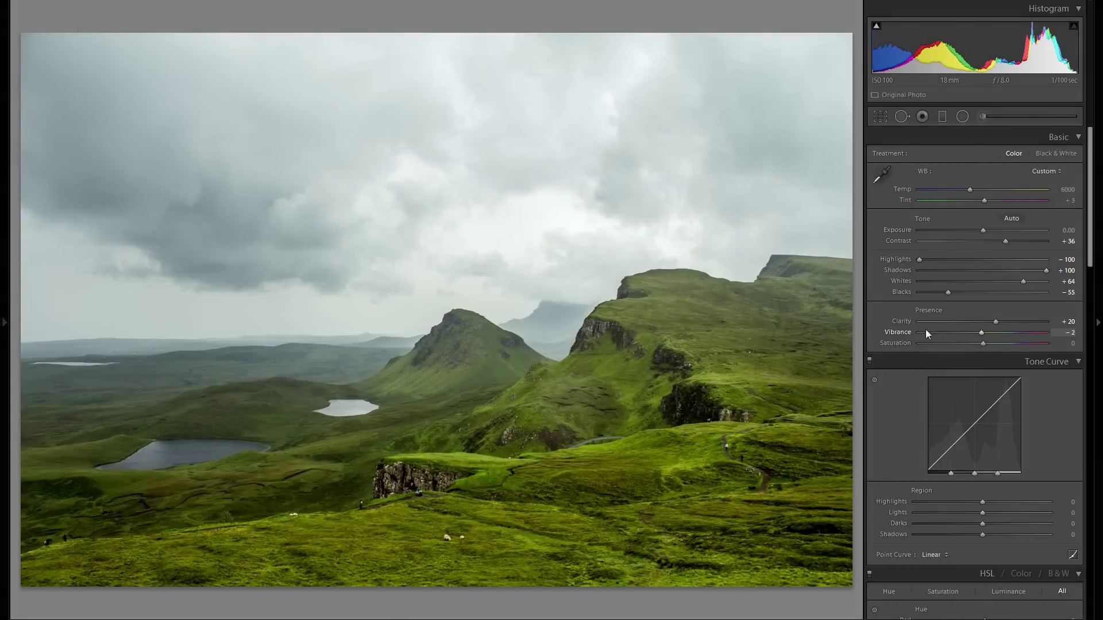
{"action": "double_click", "coordinate": [907, 333]}
Compare Saturation at +40 with Vibrance at +43 and reset both to their defaults.
{"action": "left_click_drag", "start_coordinate": [983, 344], "coordinate": [1008, 343]}
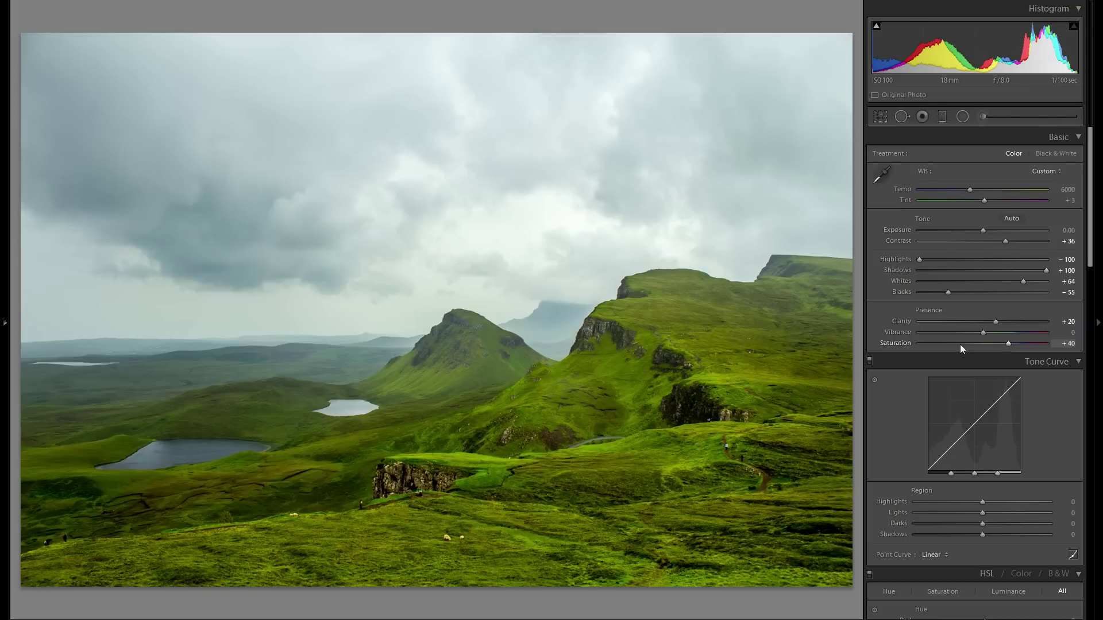
{"action": "double_click", "coordinate": [906, 342]}
{"action": "left_click", "coordinate": [1011, 332]}
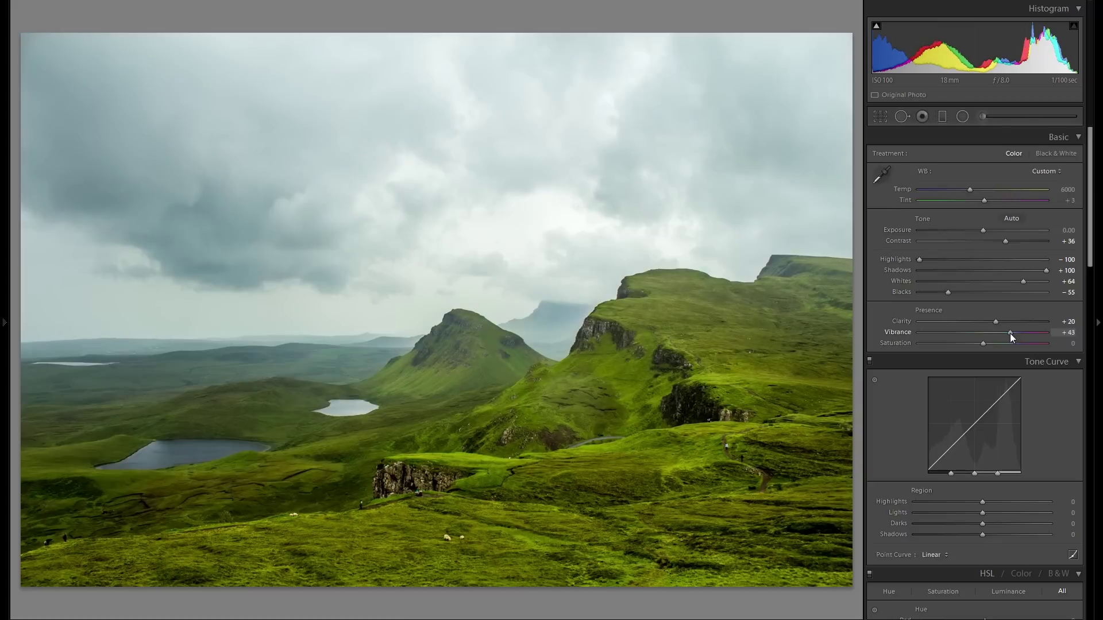
{"action": "left_click_drag", "start_coordinate": [999, 337], "coordinate": [995, 338]}
{"action": "left_click_drag", "start_coordinate": [916, 330], "coordinate": [991, 332]}
{"action": "double_click", "coordinate": [899, 330]}
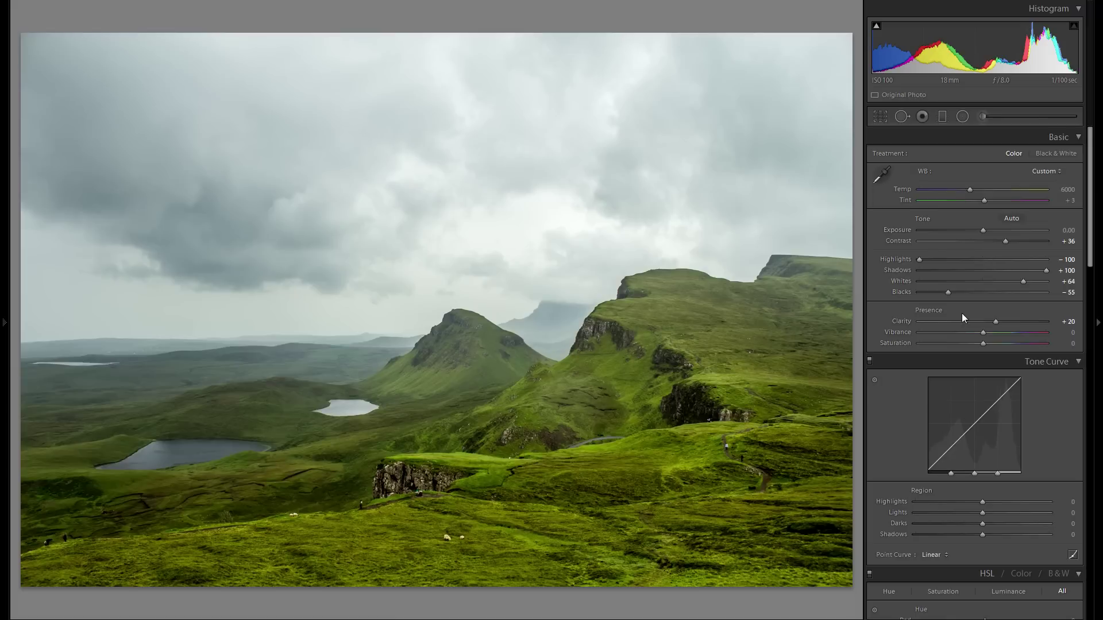
Try raising the Highlights region of the Tone Curve to +50 and +49, resetting it after each.
{"action": "scroll", "coordinate": [970, 308], "scroll_direction": "down", "scroll_amount": 3}
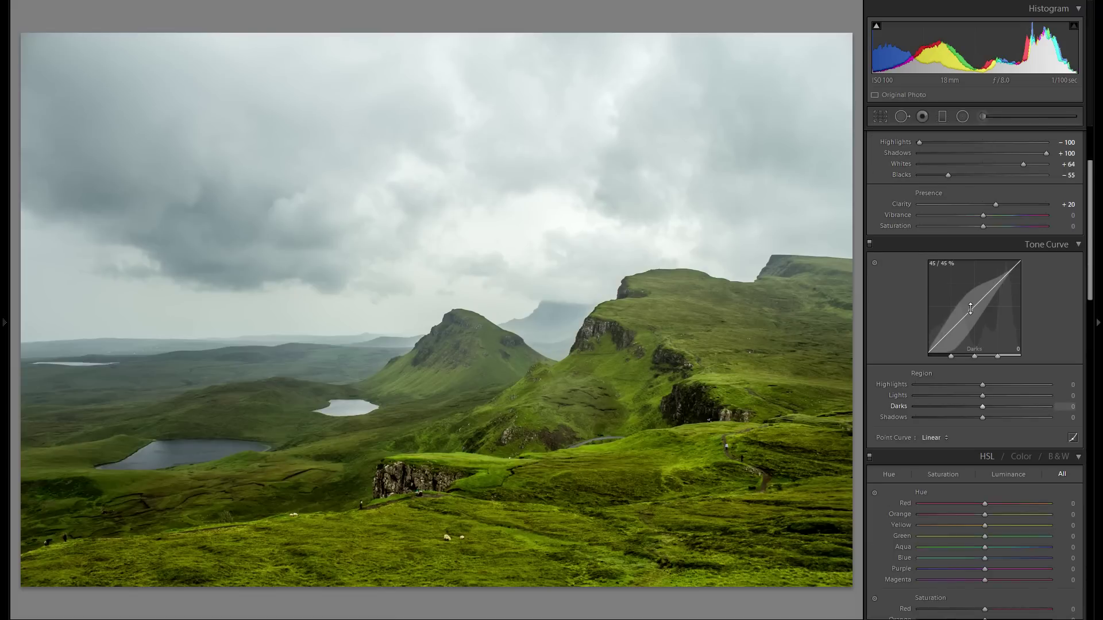
{"action": "scroll", "coordinate": [1017, 315], "scroll_direction": "up", "scroll_amount": 3}
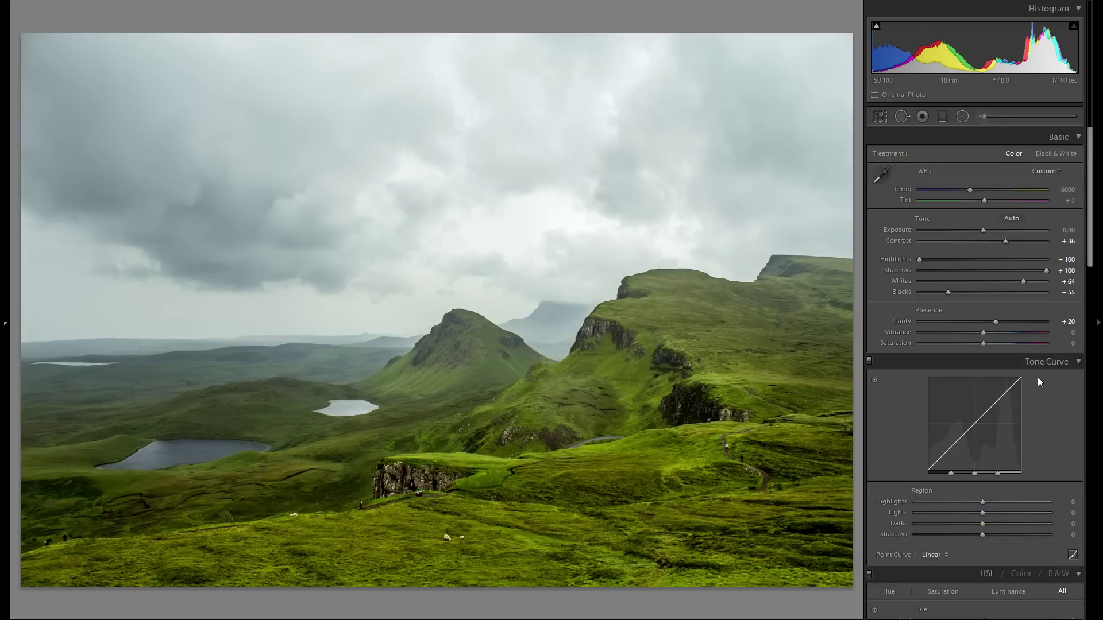
{"action": "scroll", "coordinate": [1037, 386], "scroll_direction": "down", "scroll_amount": 3}
{"action": "scroll", "coordinate": [1036, 386], "scroll_direction": "up", "scroll_amount": 3}
{"action": "scroll", "coordinate": [972, 288], "scroll_direction": "down", "scroll_amount": 5}
{"action": "scroll", "coordinate": [980, 291], "scroll_direction": "up", "scroll_amount": 2}
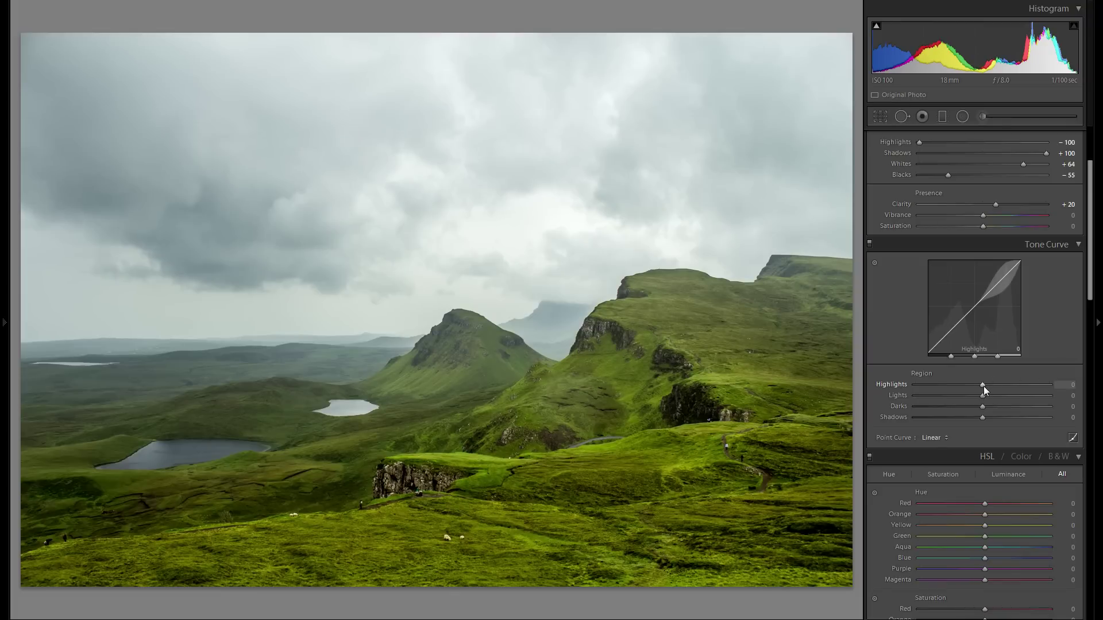
{"action": "left_click_drag", "start_coordinate": [983, 386], "coordinate": [1018, 385]}
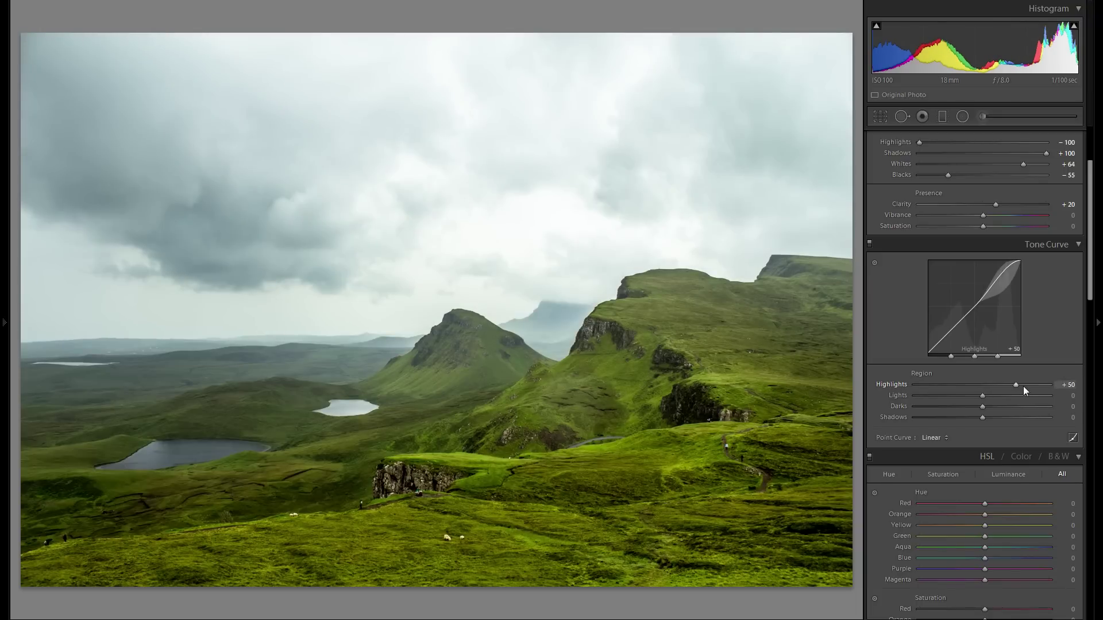
{"action": "scroll", "coordinate": [1022, 386], "scroll_direction": "up", "scroll_amount": 3}
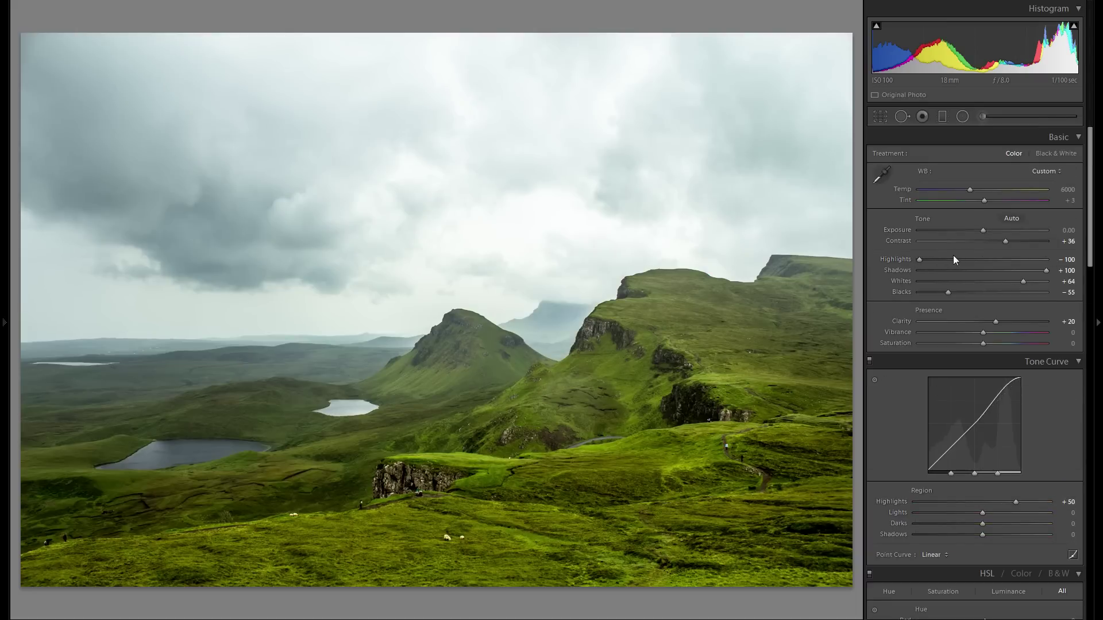
{"action": "double_click", "coordinate": [890, 501]}
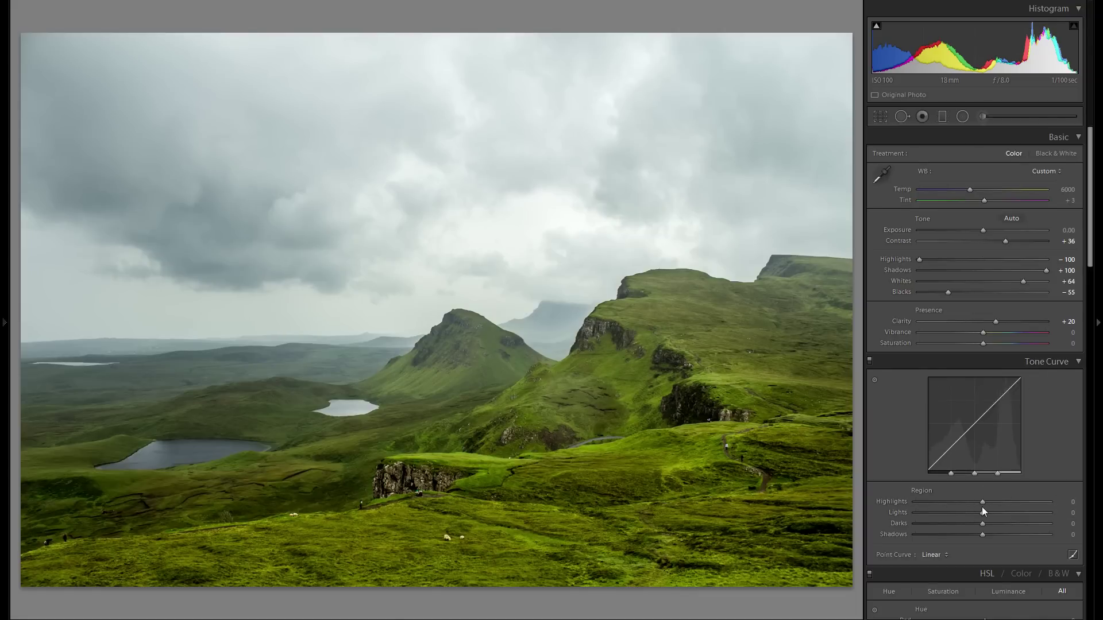
{"action": "mouse_move", "coordinate": [984, 503]}
{"action": "left_mouse_down"}
{"action": "mouse_move", "coordinate": [1017, 499]}
{"action": "mouse_move", "coordinate": [963, 505]}
{"action": "mouse_move", "coordinate": [1015, 503]}
{"action": "left_mouse_up"}
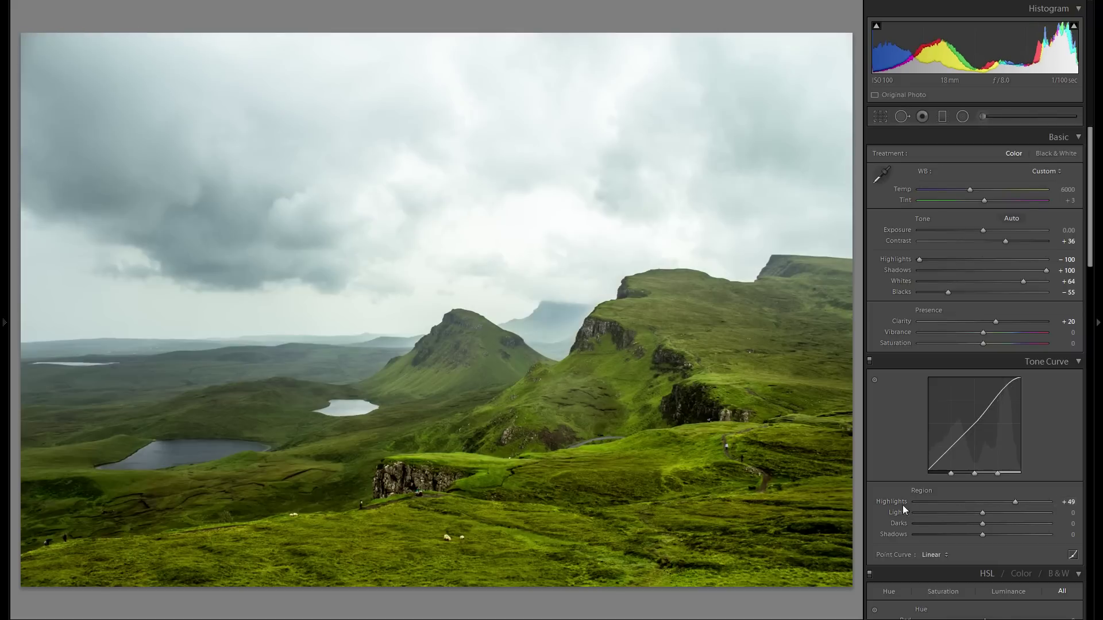
{"action": "double_click", "coordinate": [890, 502]}
{"action": "left_click_drag", "start_coordinate": [949, 257], "coordinate": [881, 260]}
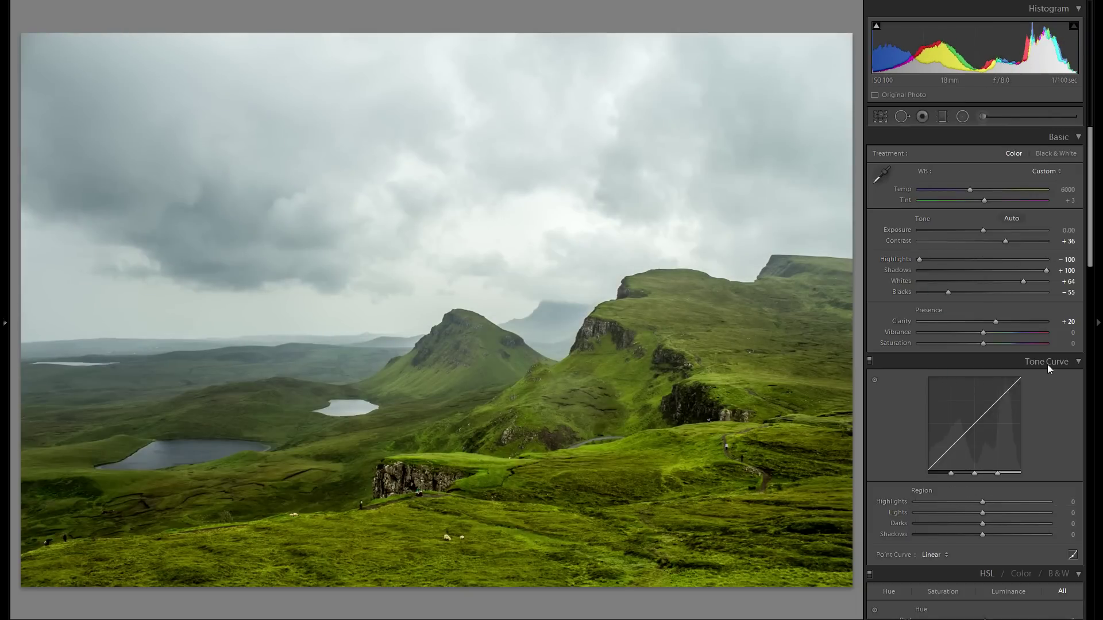
Set the Tone Curve's Highlights region to +44 after trying amounts of +41 and +60.
{"action": "left_click_drag", "start_coordinate": [983, 501], "coordinate": [1011, 503]}
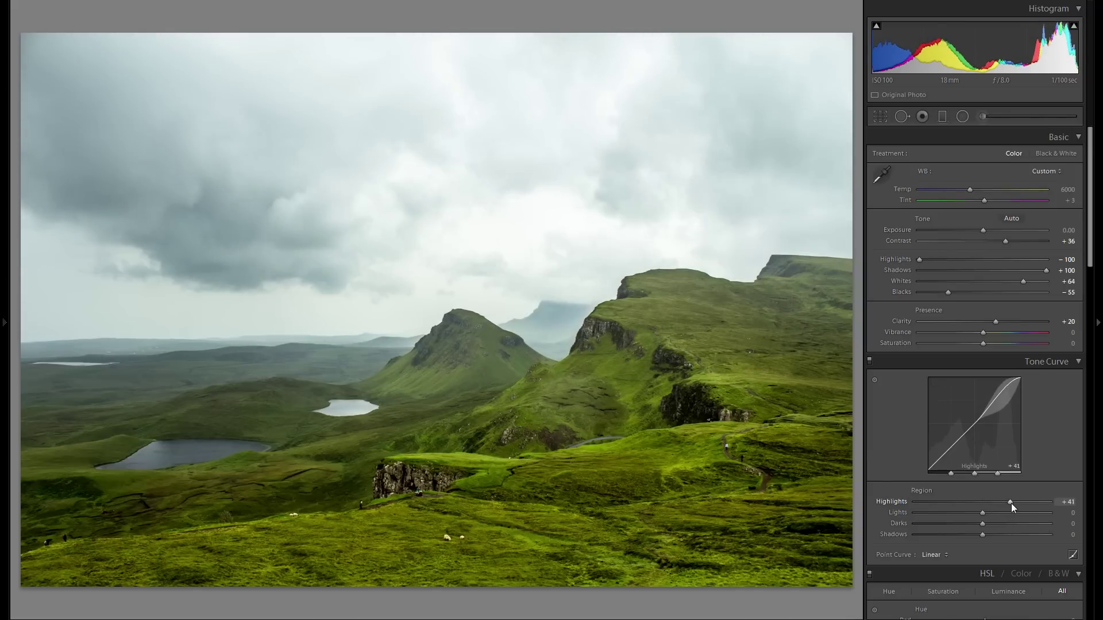
{"action": "mouse_move", "coordinate": [1010, 503]}
{"action": "left_mouse_down"}
{"action": "mouse_move", "coordinate": [980, 504]}
{"action": "mouse_move", "coordinate": [1021, 505]}
{"action": "left_mouse_up"}
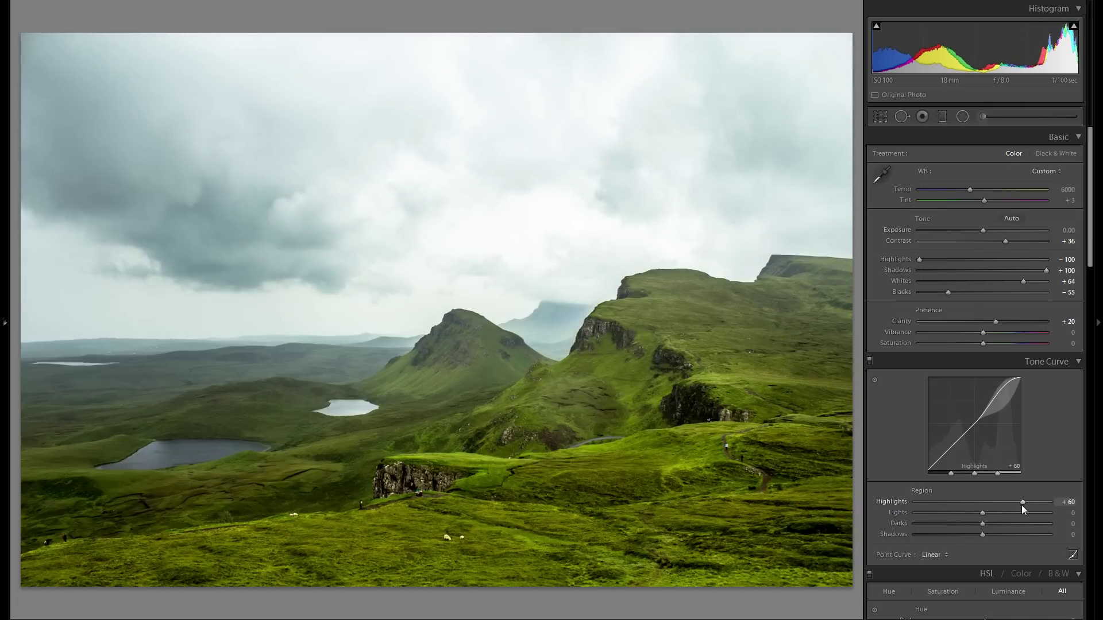
{"action": "left_click_drag", "start_coordinate": [1021, 503], "coordinate": [1012, 502]}
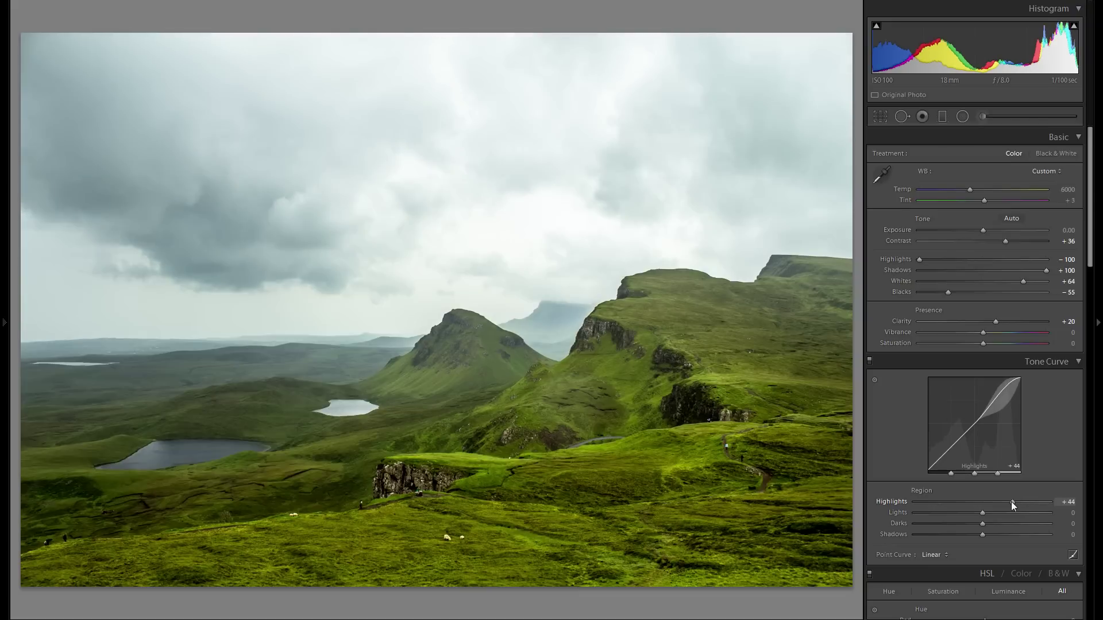
Set the Tone Curve's Highlights region to +49, Lights to +9 and Darks to +7.
{"action": "scroll", "coordinate": [1034, 464], "scroll_direction": "down", "scroll_amount": 3}
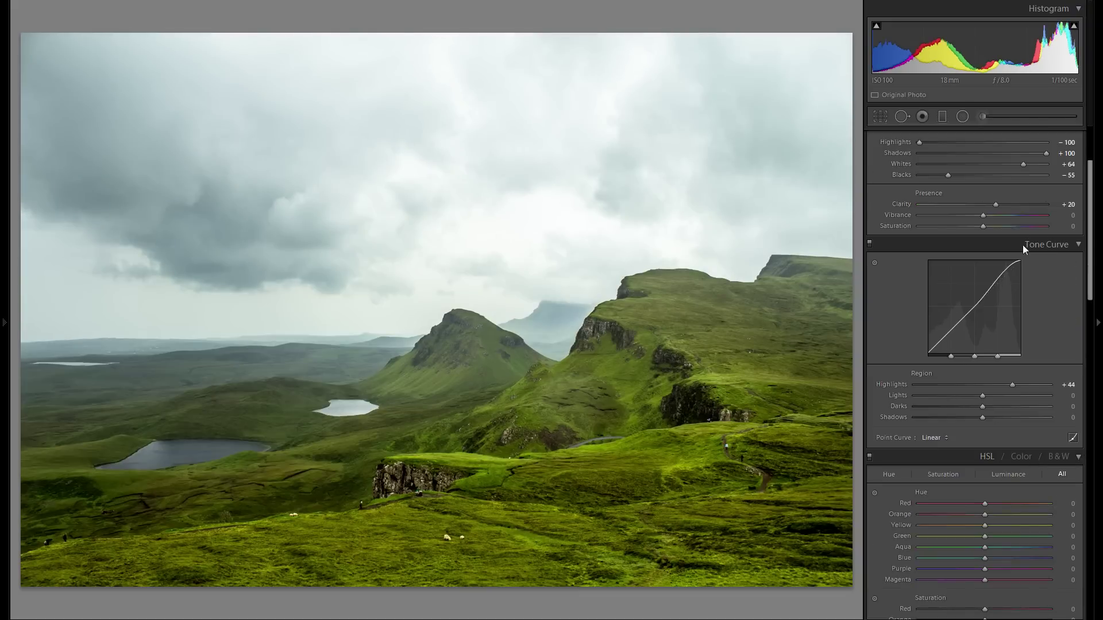
{"action": "mouse_move", "coordinate": [1012, 385]}
{"action": "left_mouse_down"}
{"action": "mouse_move", "coordinate": [977, 387]}
{"action": "mouse_move", "coordinate": [1014, 384]}
{"action": "left_mouse_up"}
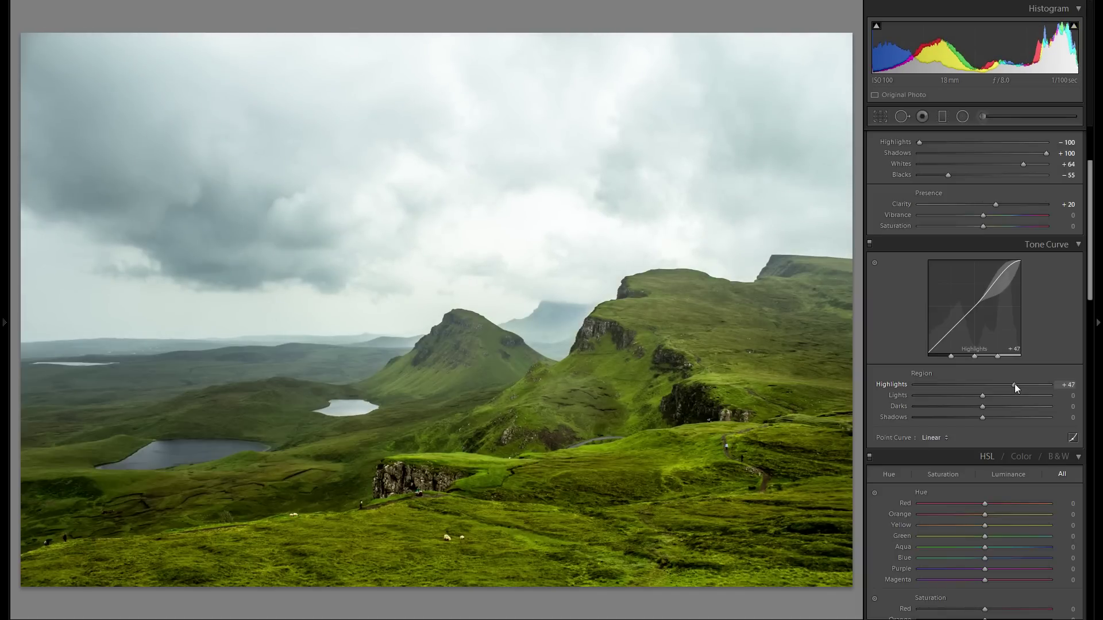
{"action": "left_click_drag", "start_coordinate": [1015, 384], "coordinate": [1016, 384]}
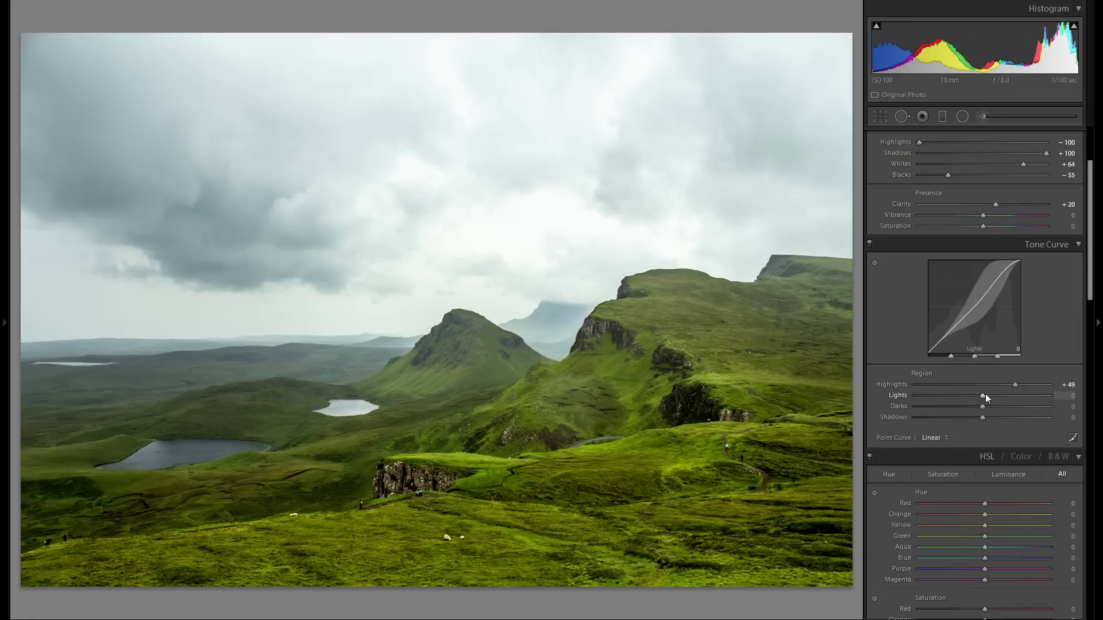
{"action": "mouse_move", "coordinate": [983, 396]}
{"action": "left_mouse_down"}
{"action": "mouse_move", "coordinate": [966, 398]}
{"action": "mouse_move", "coordinate": [998, 397]}
{"action": "mouse_move", "coordinate": [970, 409]}
{"action": "mouse_move", "coordinate": [998, 408]}
{"action": "mouse_move", "coordinate": [988, 408]}
{"action": "left_mouse_up"}
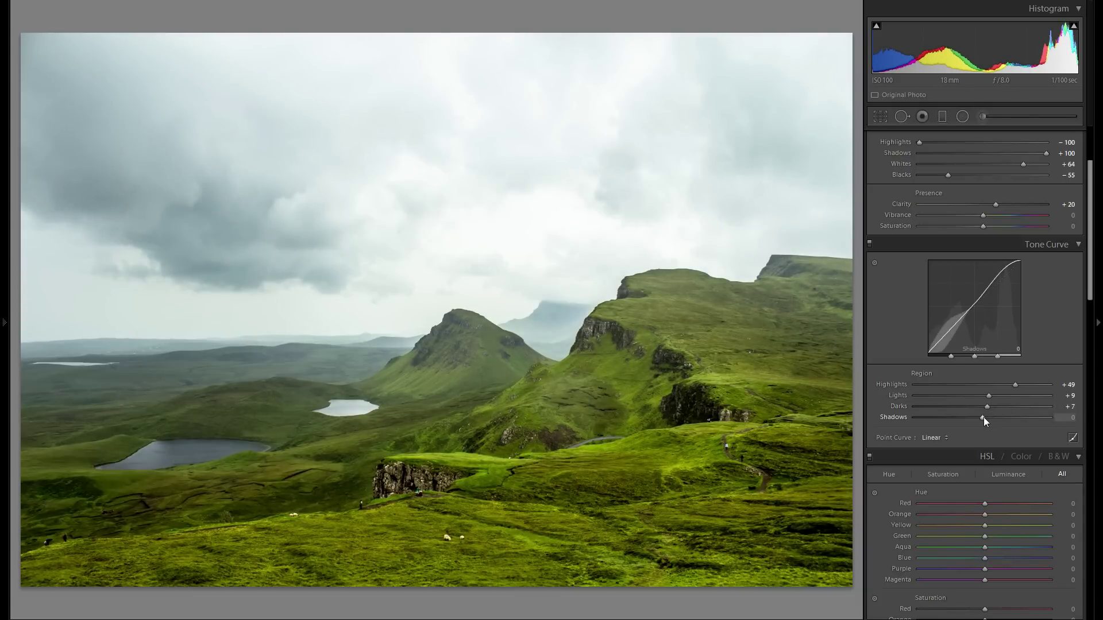
Try lowering the Tone Curve's Shadows region, reset it, and set it to -3.
{"action": "mouse_move", "coordinate": [983, 418]}
{"action": "left_mouse_down"}
{"action": "mouse_move", "coordinate": [961, 419]}
{"action": "mouse_move", "coordinate": [977, 421]}
{"action": "left_mouse_up"}
{"action": "double_click", "coordinate": [898, 418]}
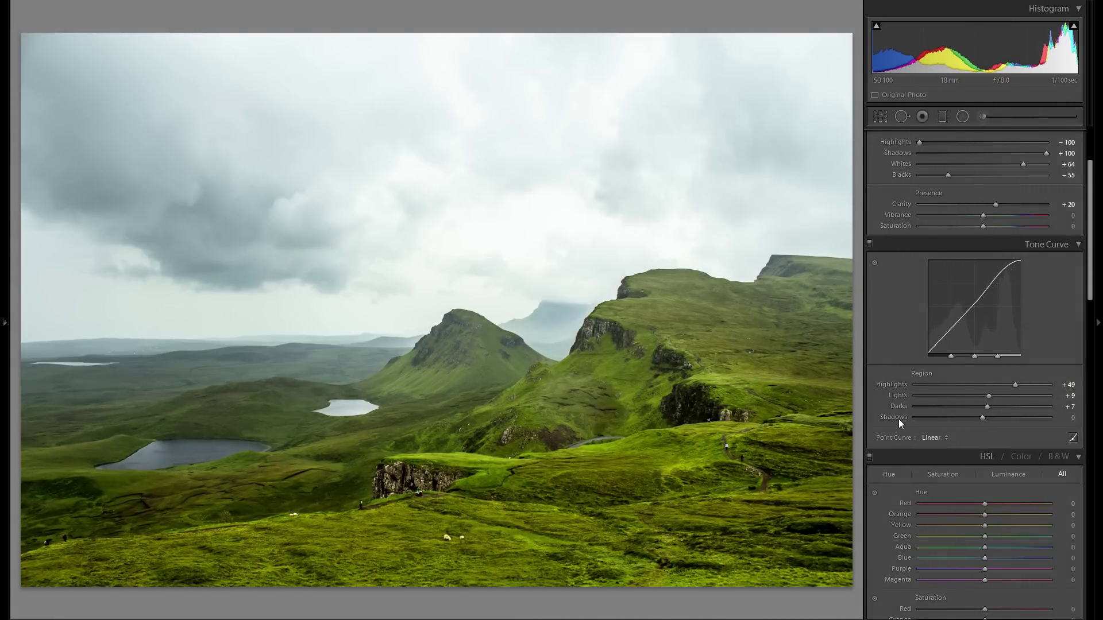
{"action": "scroll", "coordinate": [906, 415], "scroll_direction": "up", "scroll_amount": 3}
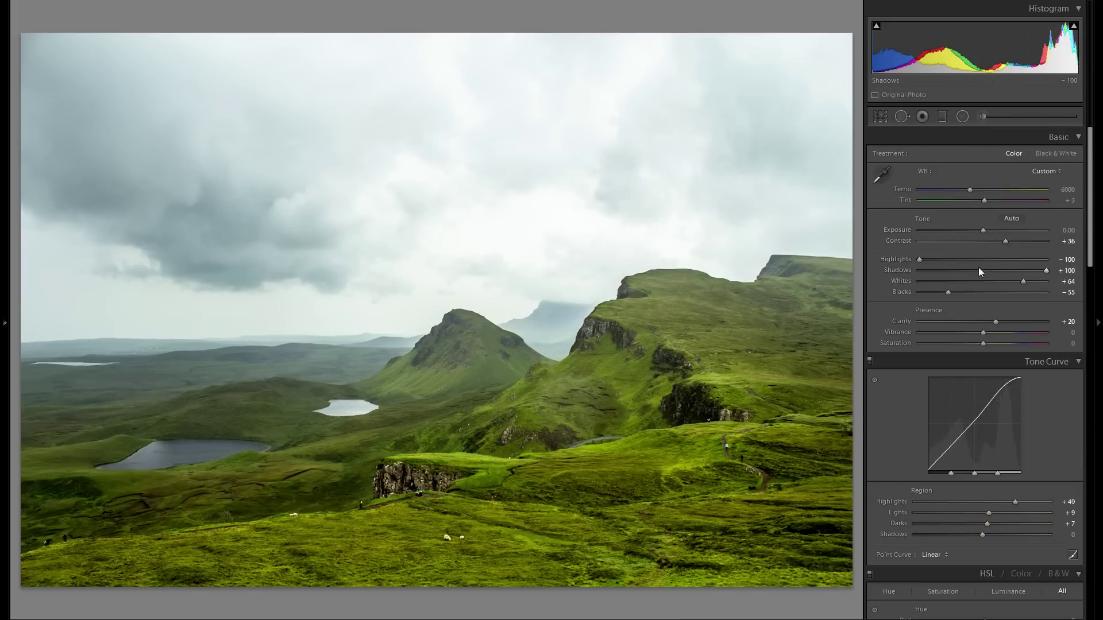
{"action": "scroll", "coordinate": [953, 275], "scroll_direction": "down", "scroll_amount": 3}
{"action": "mouse_move", "coordinate": [973, 422]}
{"action": "left_mouse_down"}
{"action": "mouse_move", "coordinate": [950, 422]}
{"action": "mouse_move", "coordinate": [979, 421]}
{"action": "left_mouse_up"}
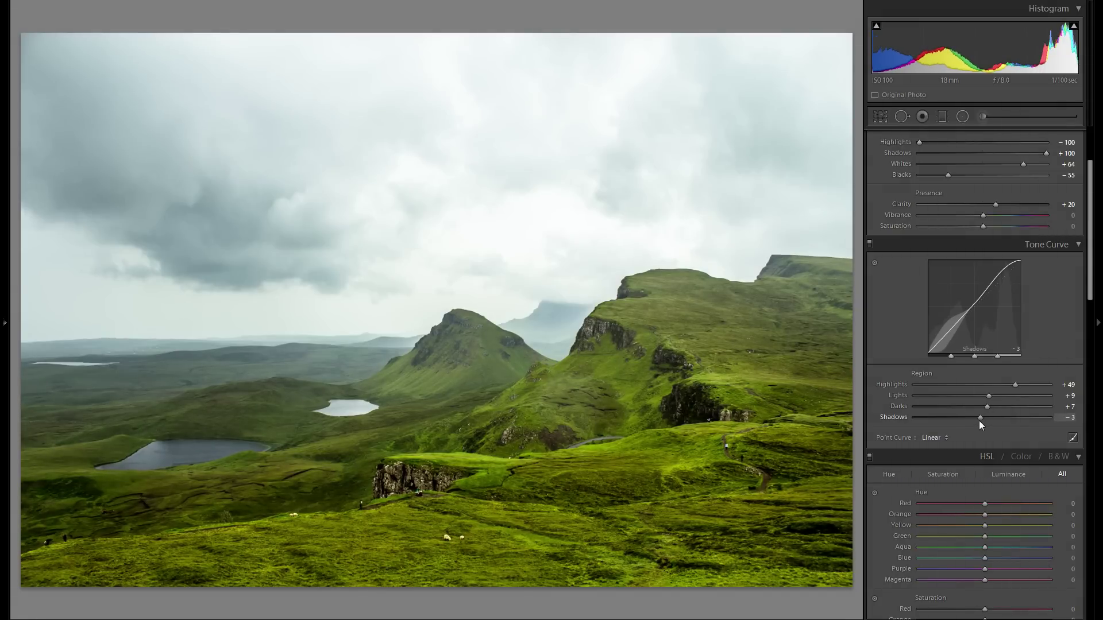
Compare the photo with the Tone Curve adjustments switched off and on.
{"action": "left_click", "coordinate": [869, 243]}
{"action": "left_click", "coordinate": [869, 243]}
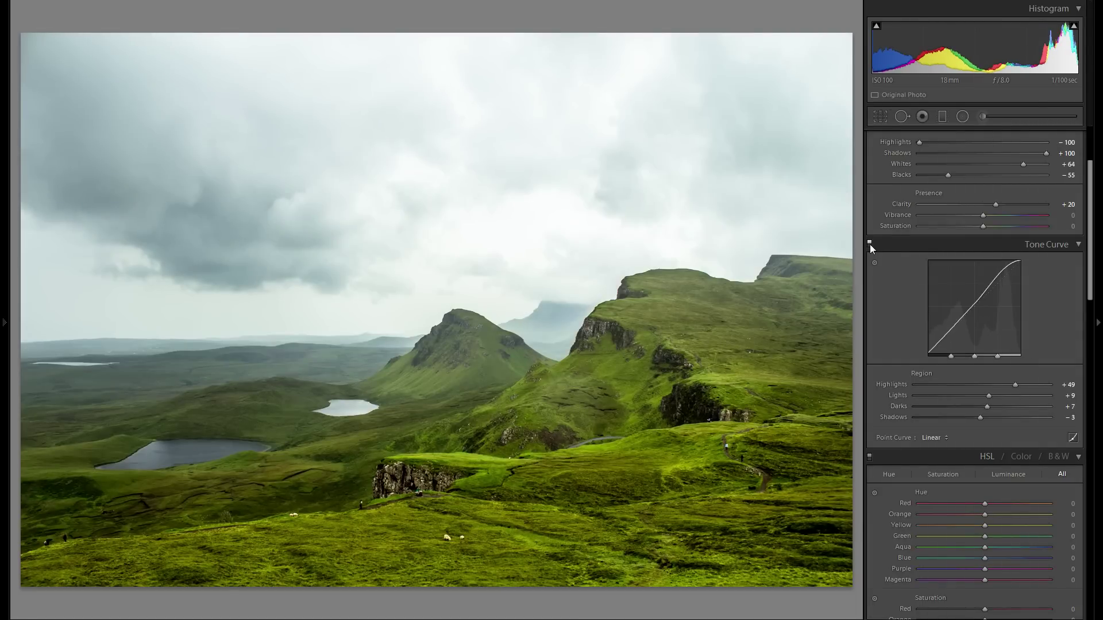
{"action": "scroll", "coordinate": [928, 311], "scroll_direction": "up", "scroll_amount": 3}
{"action": "scroll", "coordinate": [913, 287], "scroll_direction": "down", "scroll_amount": 3}
{"action": "left_click", "coordinate": [869, 244]}
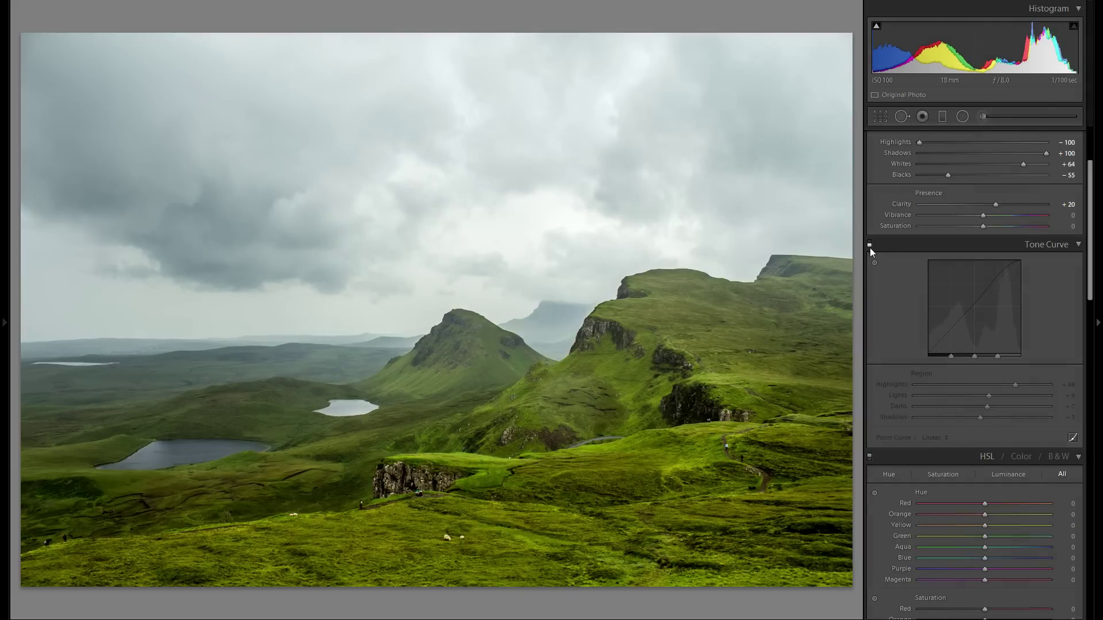
{"action": "left_click", "coordinate": [869, 245]}
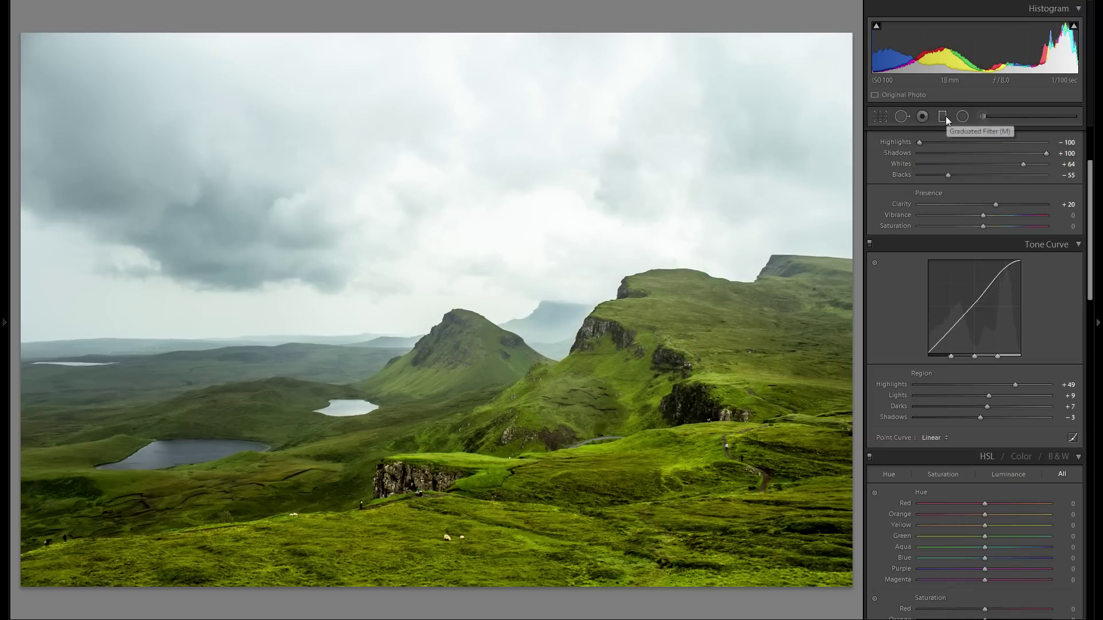
Place a slightly tilted Graduated Filter with neutral Exposure over the sky and move its centre down to the peak of the central hill.
{"action": "scroll", "coordinate": [902, 314], "scroll_direction": "up", "scroll_amount": 3}
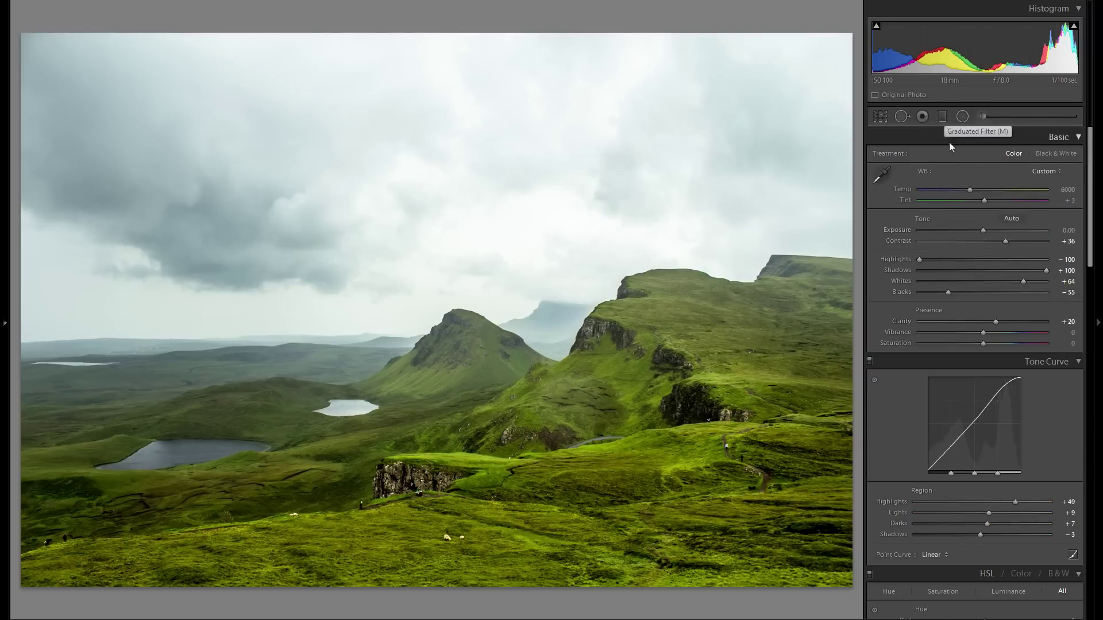
{"action": "scroll", "coordinate": [954, 323], "scroll_direction": "down", "scroll_amount": 3}
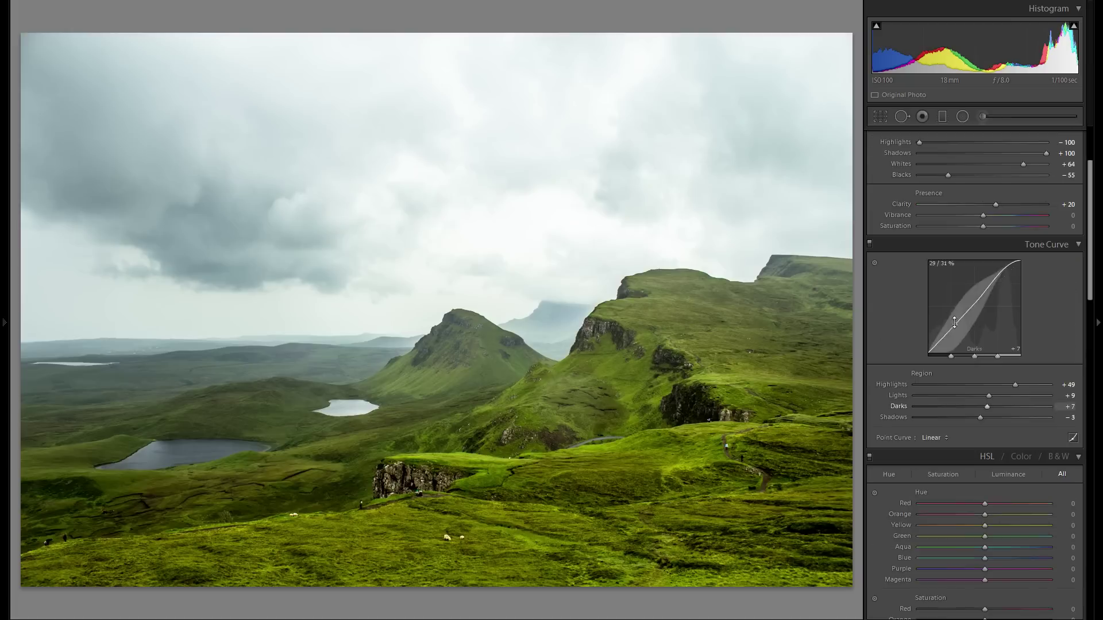
{"action": "left_click", "coordinate": [942, 117]}
{"action": "double_click", "coordinate": [898, 197]}
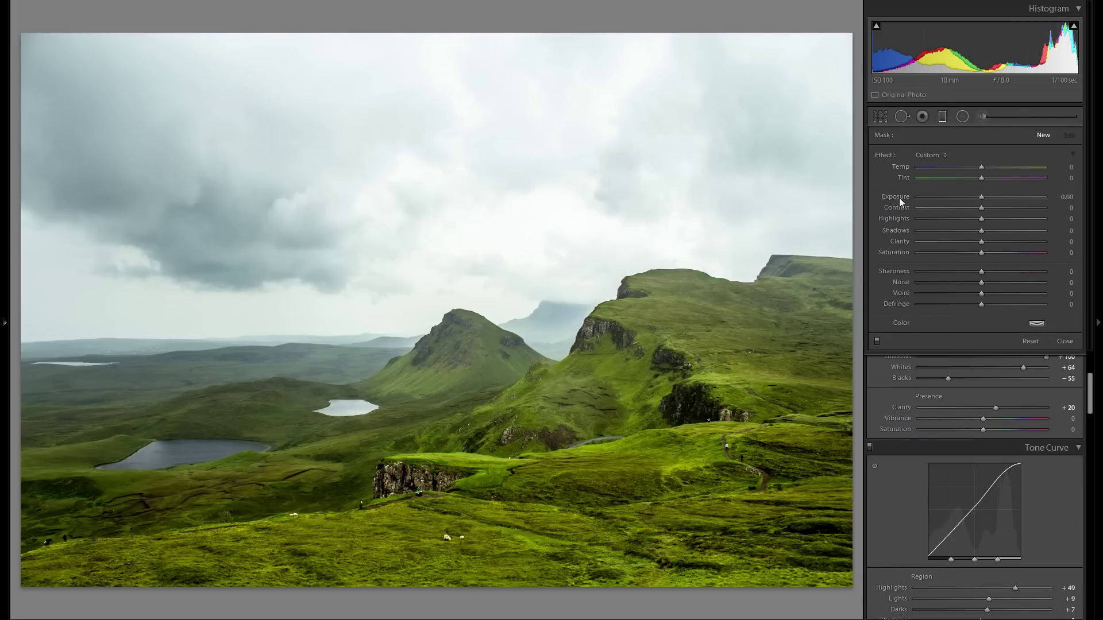
{"action": "left_click_drag", "start_coordinate": [431, 214], "coordinate": [446, 379]}
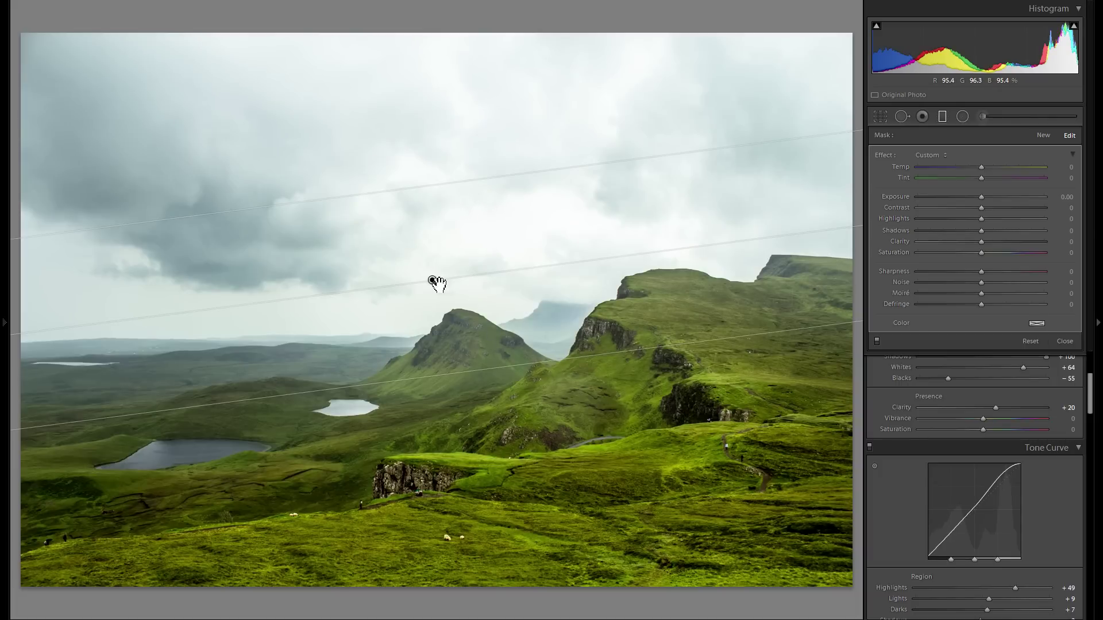
{"action": "left_click_drag", "start_coordinate": [432, 280], "coordinate": [444, 322]}
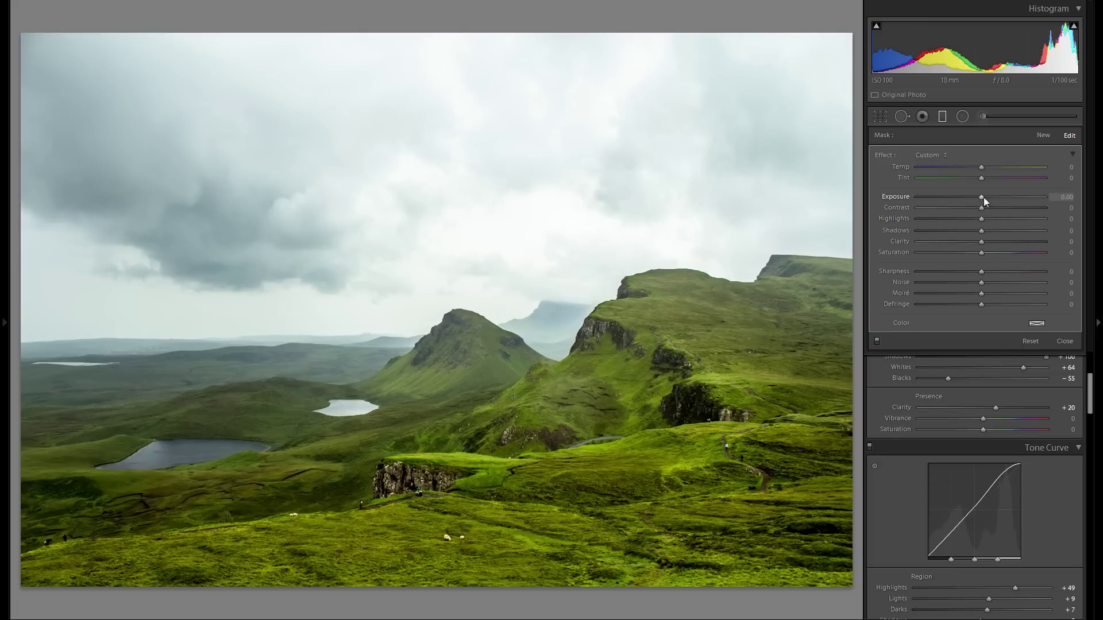
Set the sky filter's Exposure to -0.52 after trying -1.10, and compare the photo with the filter off and on.
{"action": "left_click_drag", "start_coordinate": [983, 197], "coordinate": [974, 197]}
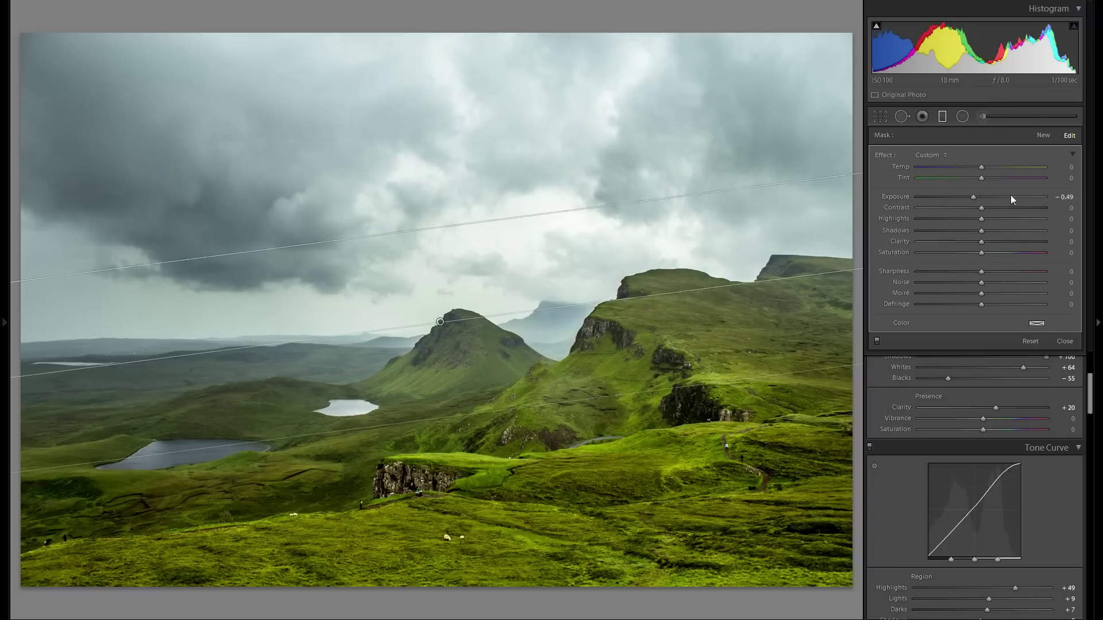
{"action": "left_click_drag", "start_coordinate": [973, 197], "coordinate": [962, 199]}
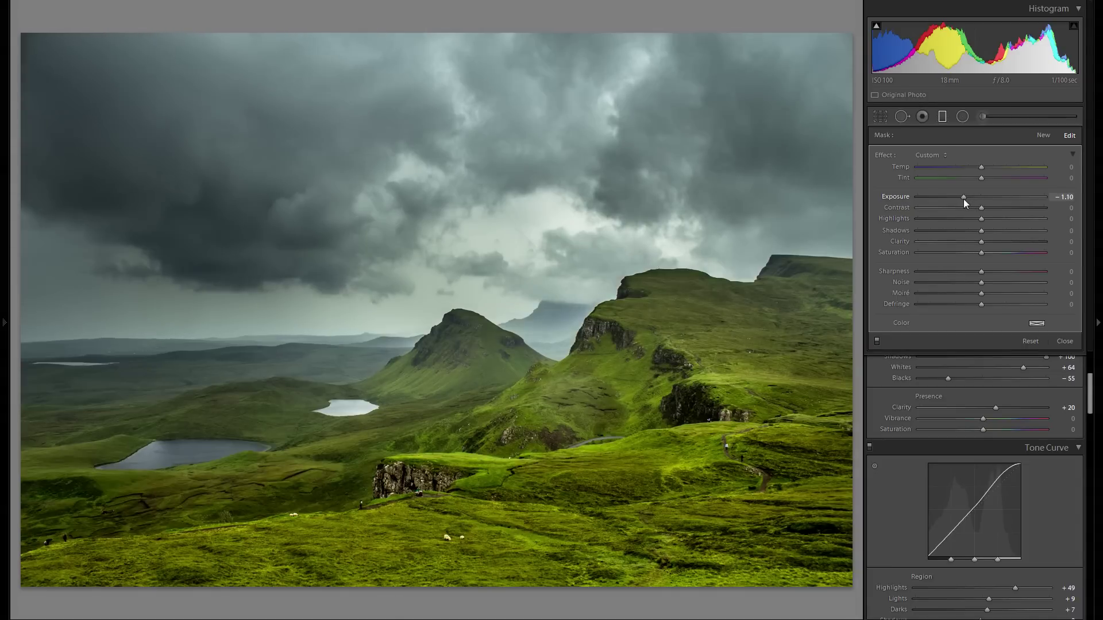
{"action": "left_click_drag", "start_coordinate": [963, 199], "coordinate": [970, 199]}
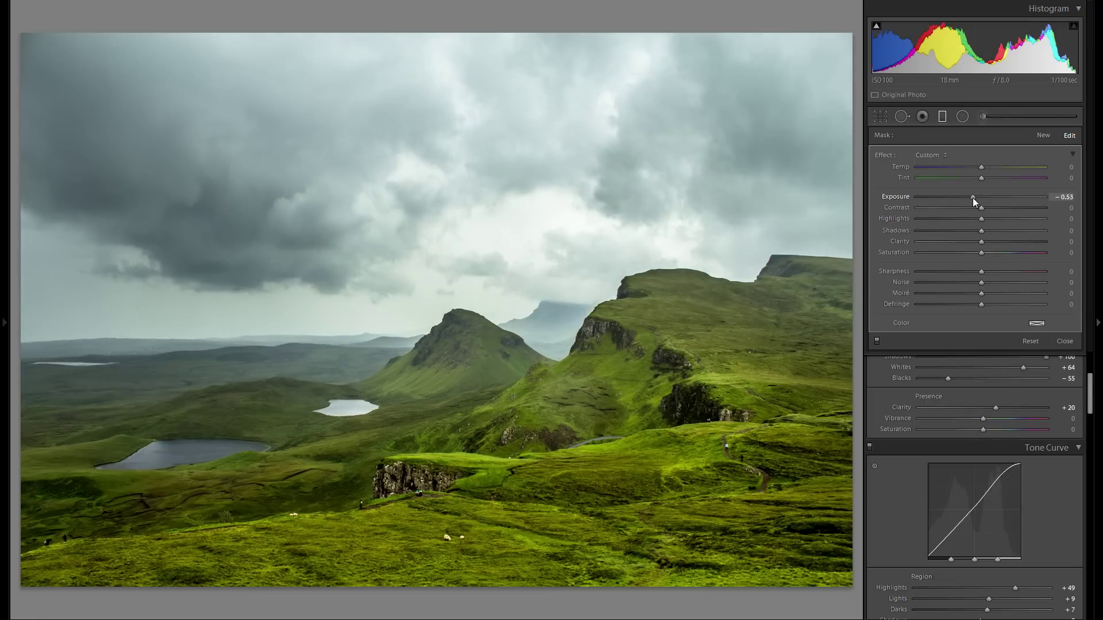
{"action": "left_click_drag", "start_coordinate": [972, 198], "coordinate": [972, 197]}
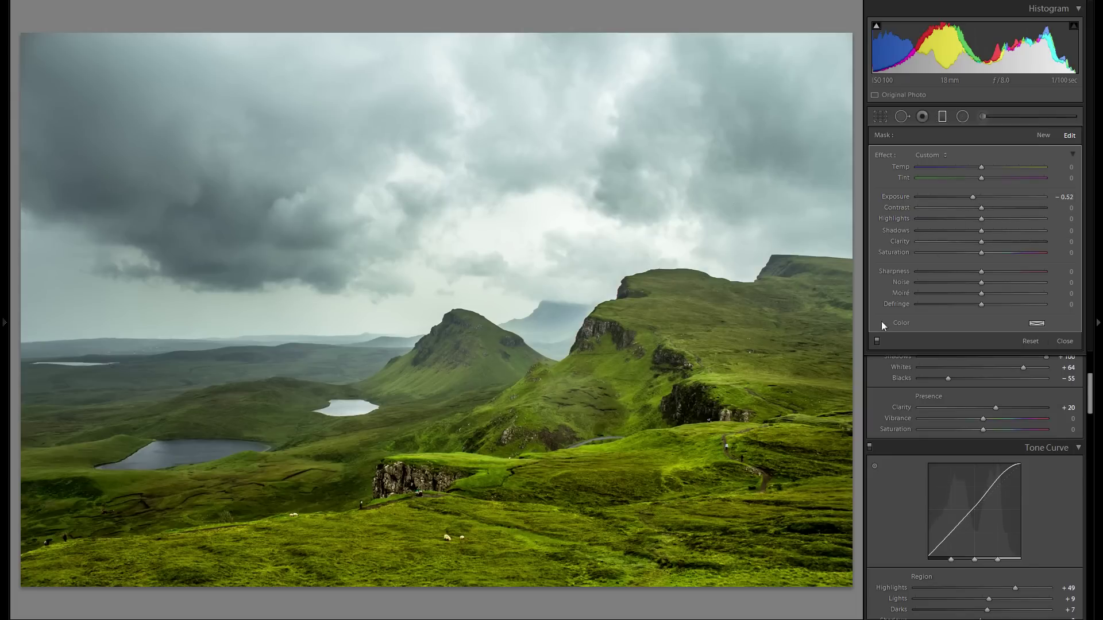
{"action": "left_click", "coordinate": [877, 341]}
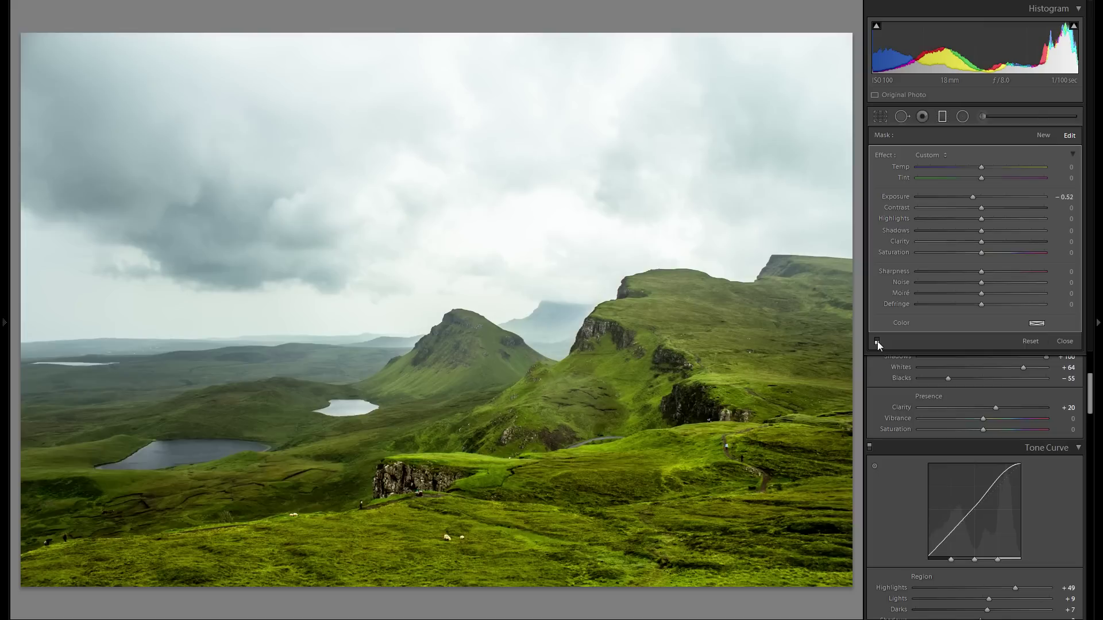
{"action": "left_click", "coordinate": [877, 341]}
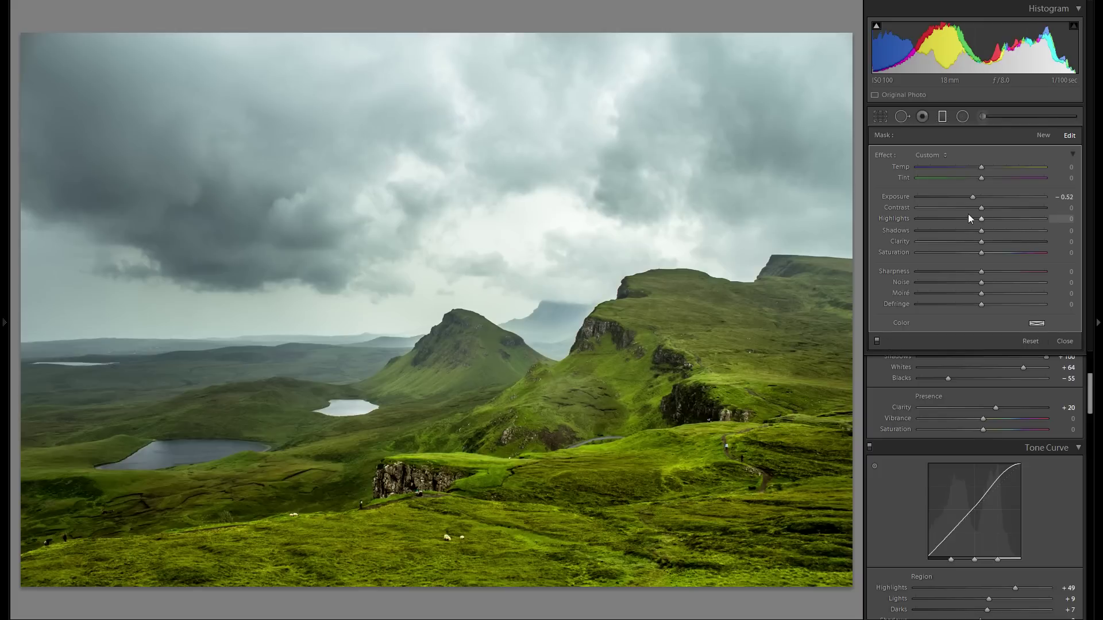
Try the sky filter's Contrast at 35 with Clarity at 39 and 42, resetting Clarity in between.
{"action": "left_click", "coordinate": [998, 208]}
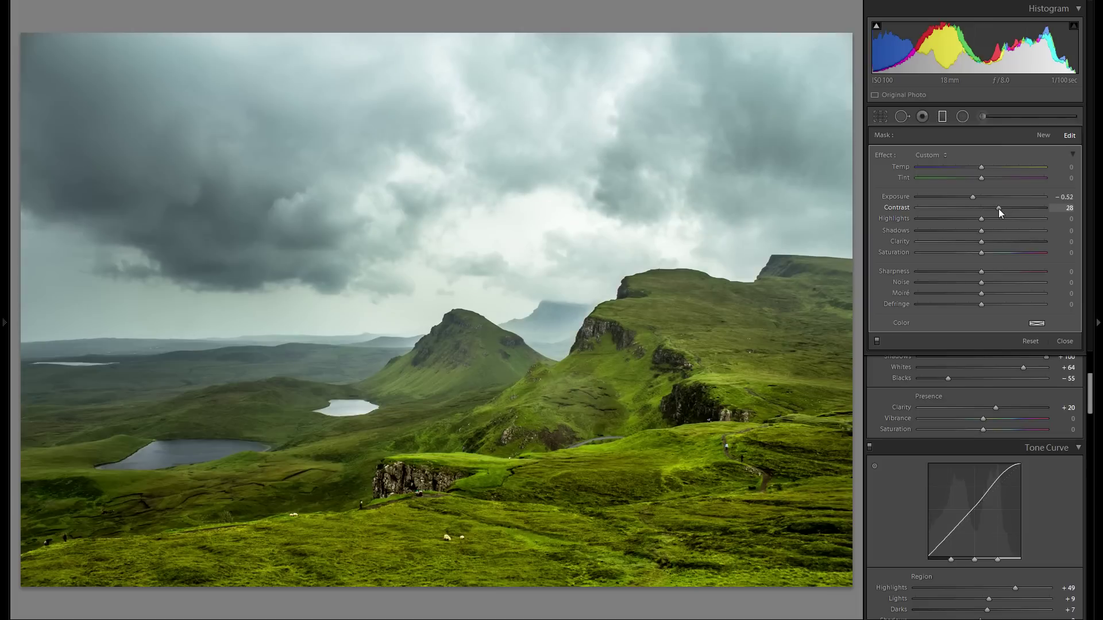
{"action": "left_click_drag", "start_coordinate": [1000, 209], "coordinate": [1005, 240]}
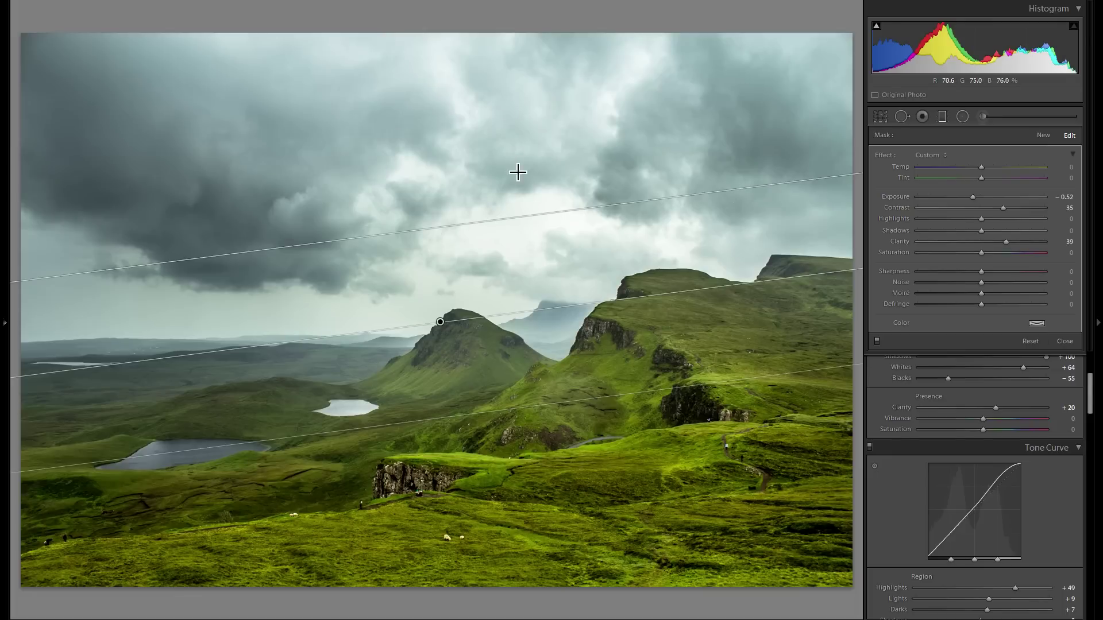
{"action": "double_click", "coordinate": [904, 243]}
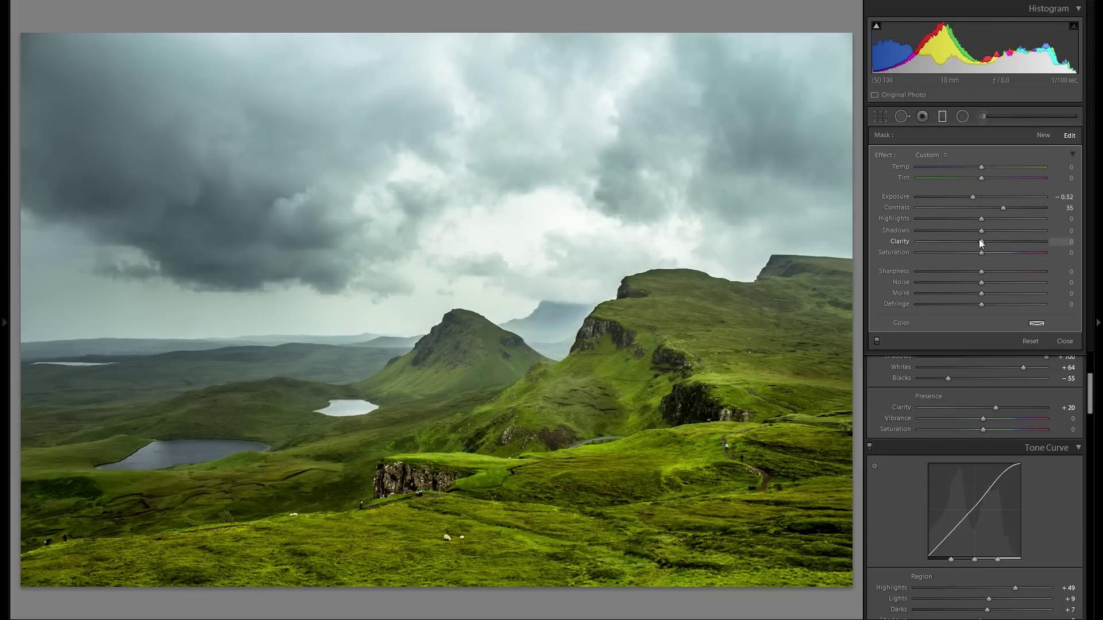
{"action": "left_click", "coordinate": [1009, 242]}
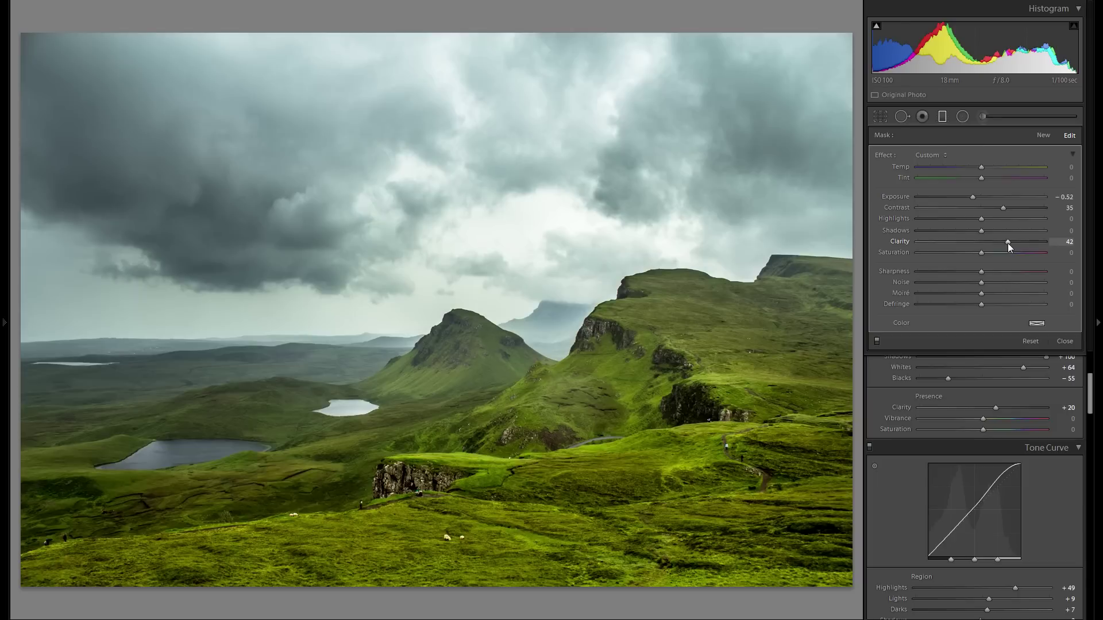
Set the sky filter's Contrast to 41 and Clarity to 40 after trying them at -43 and -49.
{"action": "left_click", "coordinate": [951, 241]}
{"action": "left_click", "coordinate": [953, 208]}
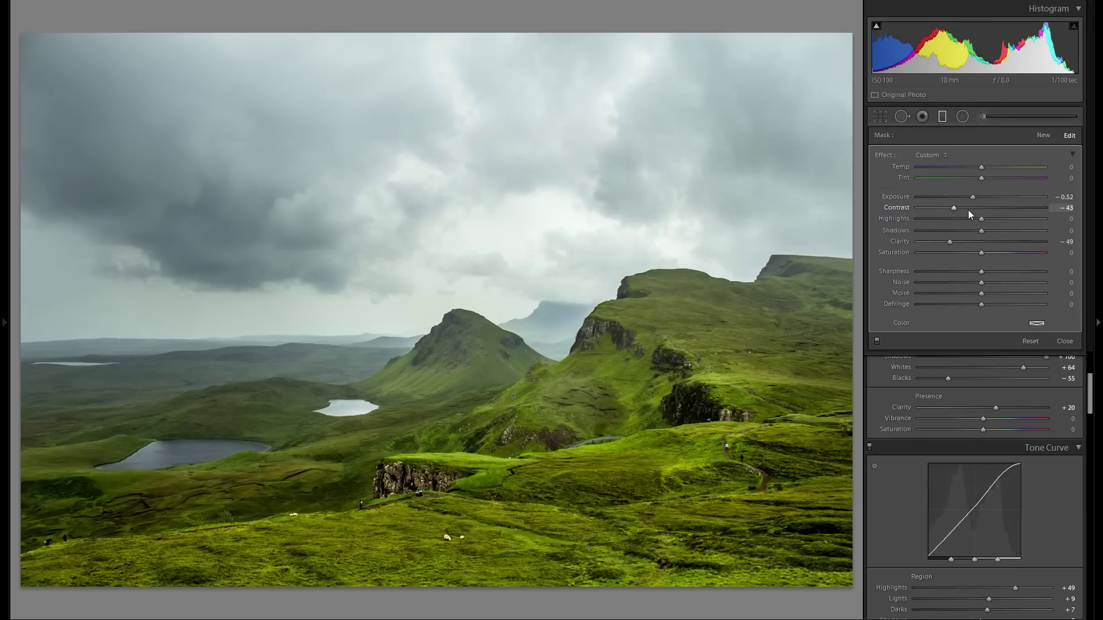
{"action": "left_click_drag", "start_coordinate": [1008, 207], "coordinate": [1007, 207]}
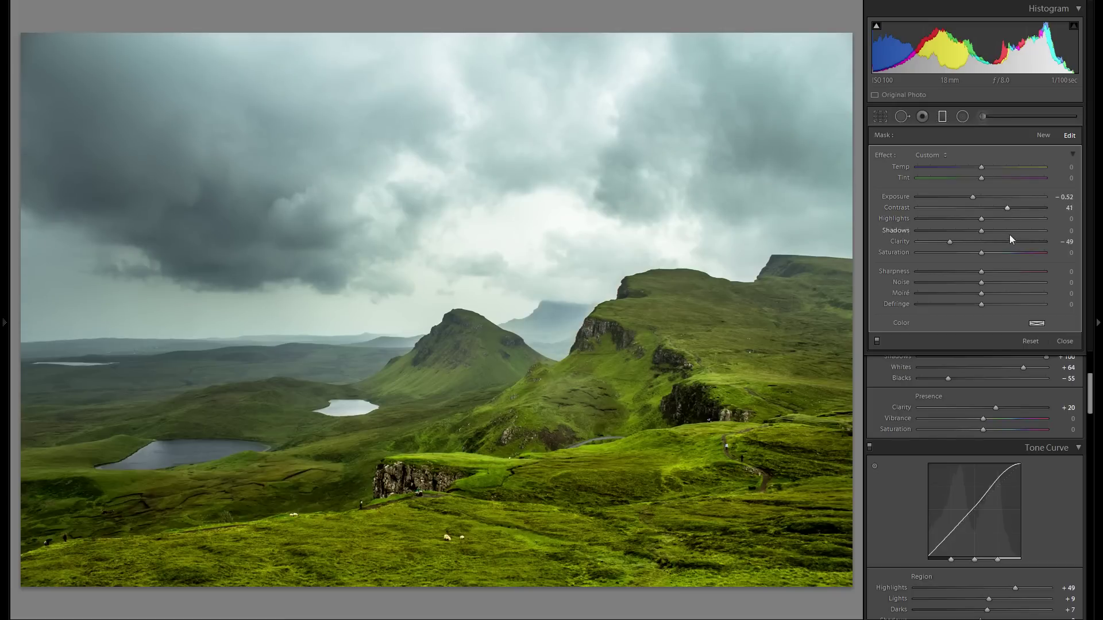
{"action": "left_click", "coordinate": [1009, 241]}
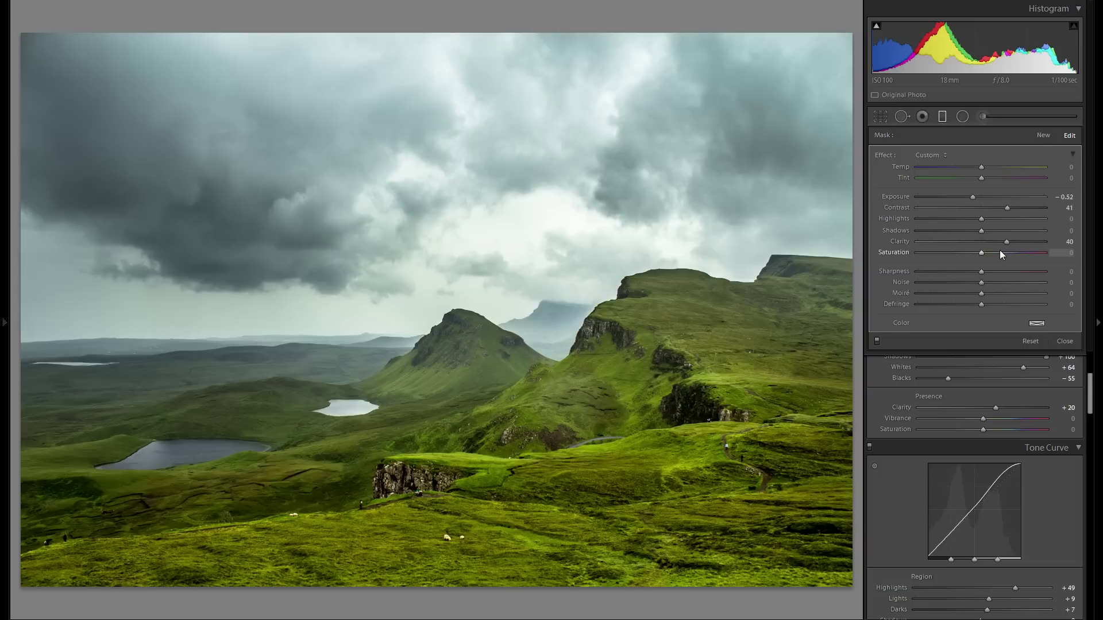
Compare the sky with the Graduated Filter effect switched off and on, and close the filter settings.
{"action": "left_click", "coordinate": [876, 341]}
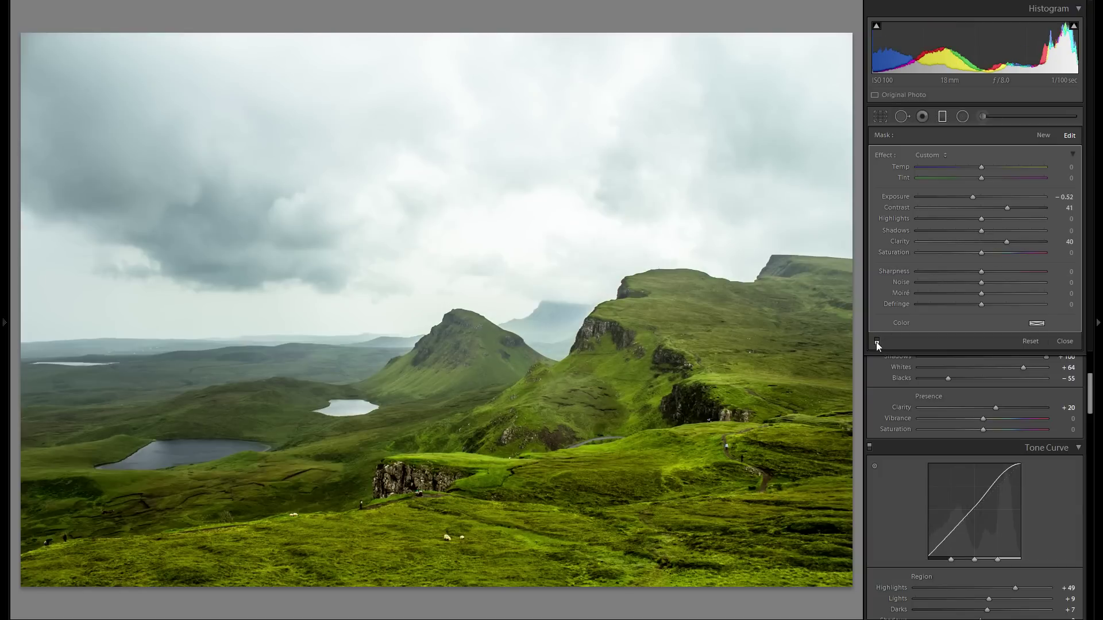
{"action": "left_click", "coordinate": [877, 342]}
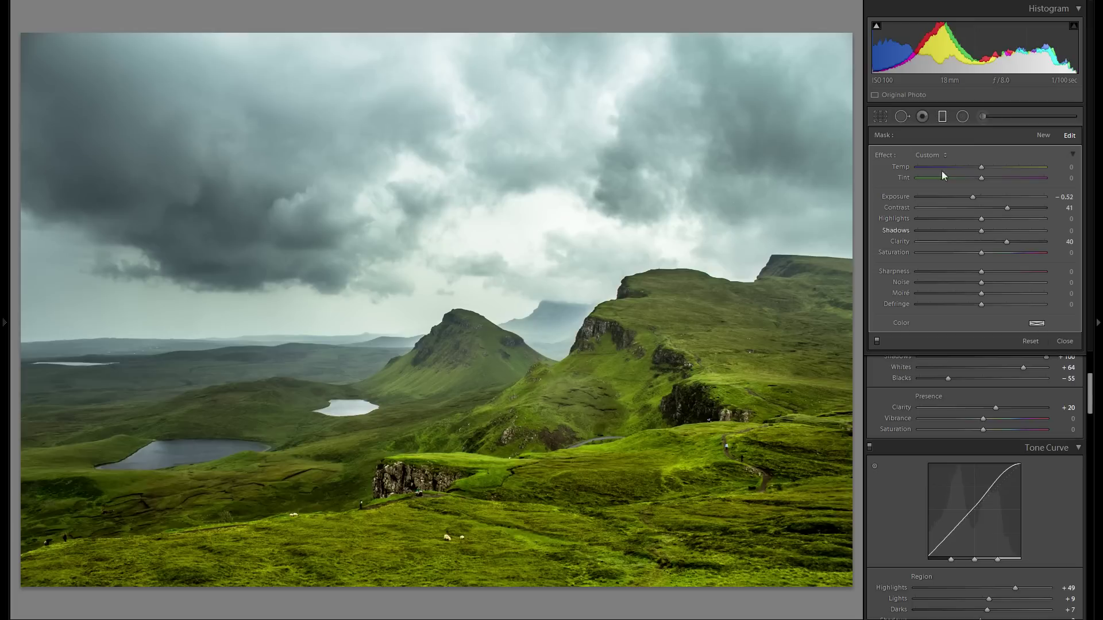
{"action": "left_click", "coordinate": [941, 117]}
{"action": "left_click", "coordinate": [942, 117]}
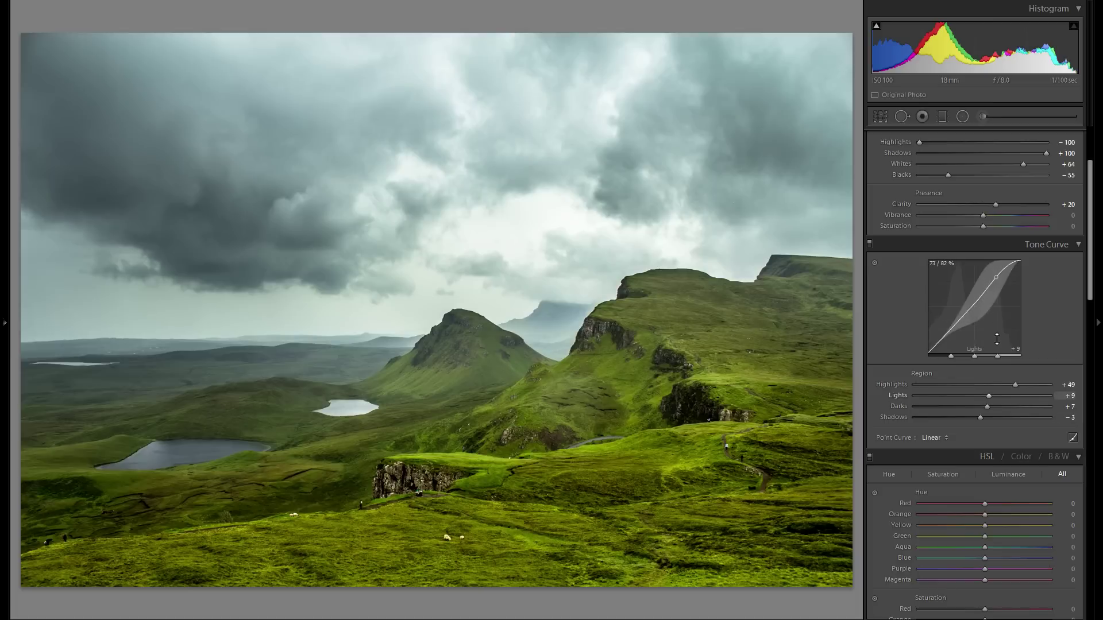
Try resetting the Tone Curve's Highlights region to its default and undo the reset.
{"action": "scroll", "coordinate": [945, 383], "scroll_direction": "down", "scroll_amount": 3}
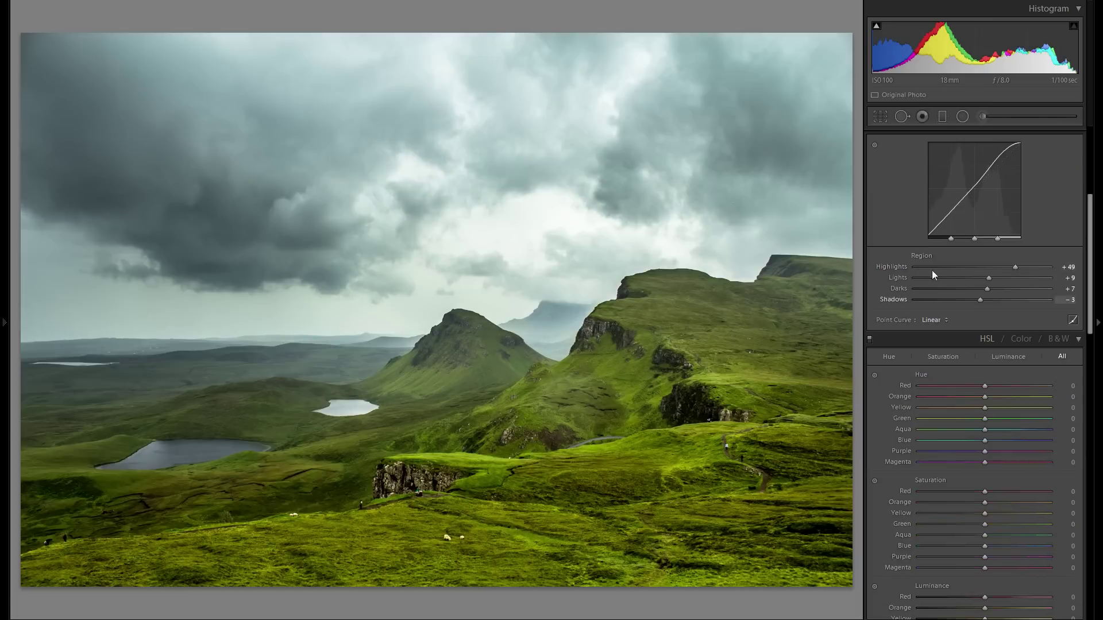
{"action": "scroll", "coordinate": [934, 310], "scroll_direction": "up", "scroll_amount": 3}
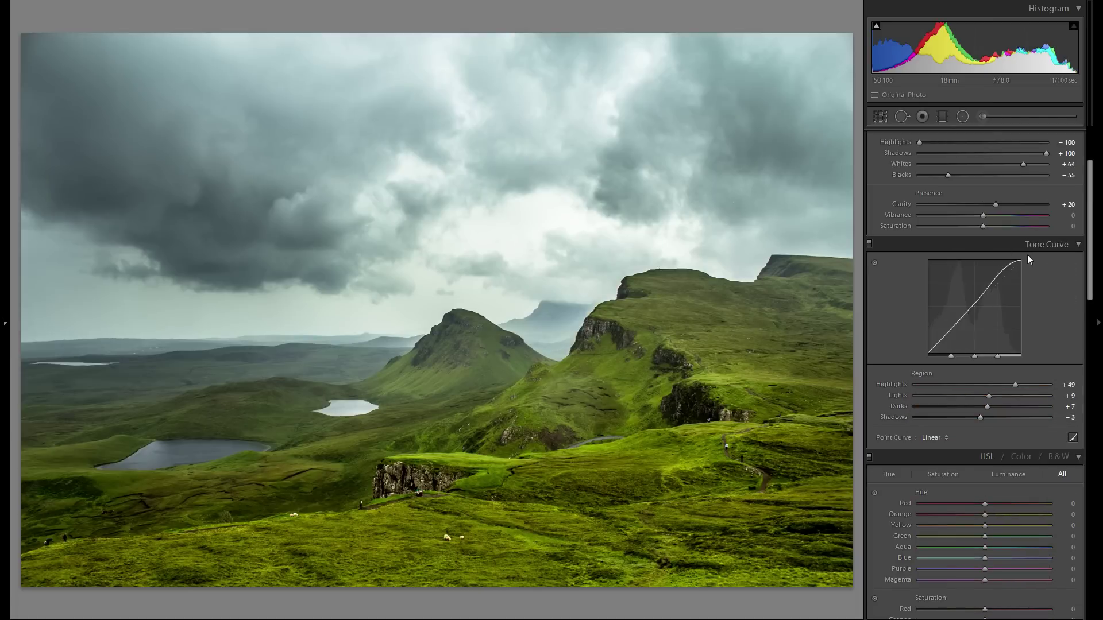
{"action": "double_click", "coordinate": [891, 385]}
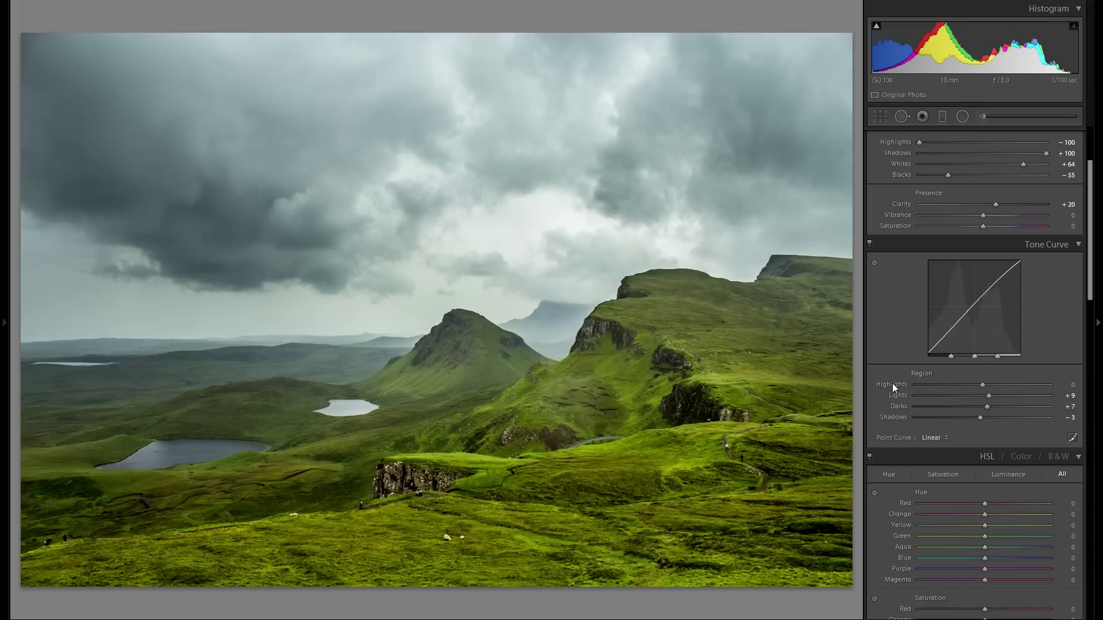
{"action": "key", "text": "ctrl+z"}
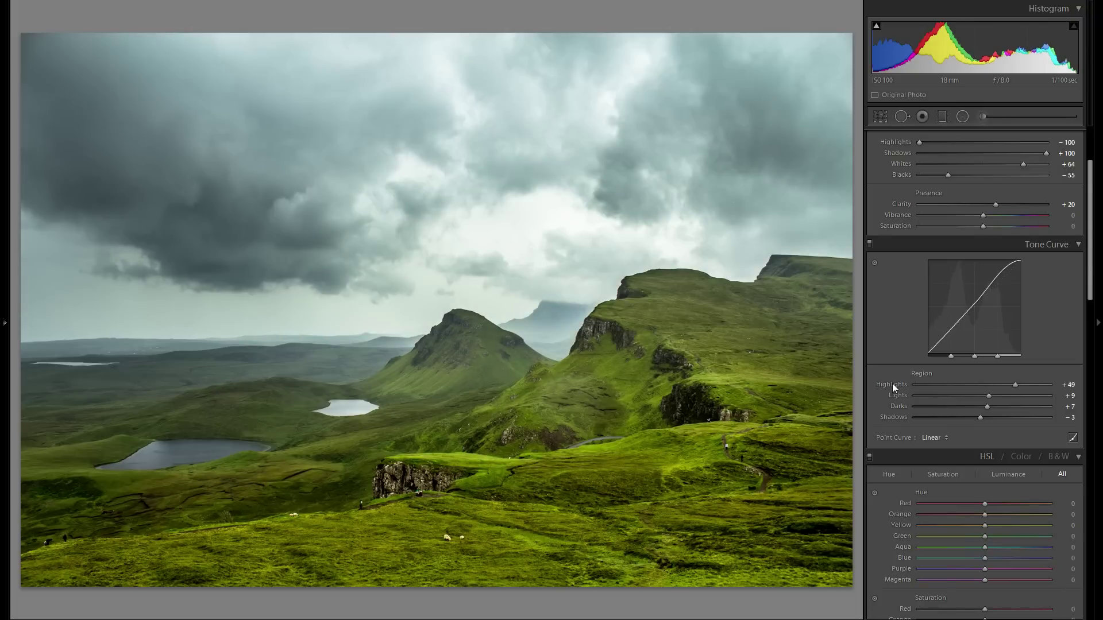
Undo another trial reset of the Tone Curve's Highlights, and try the Medium Contrast point curve before returning to Linear.
{"action": "double_click", "coordinate": [891, 383]}
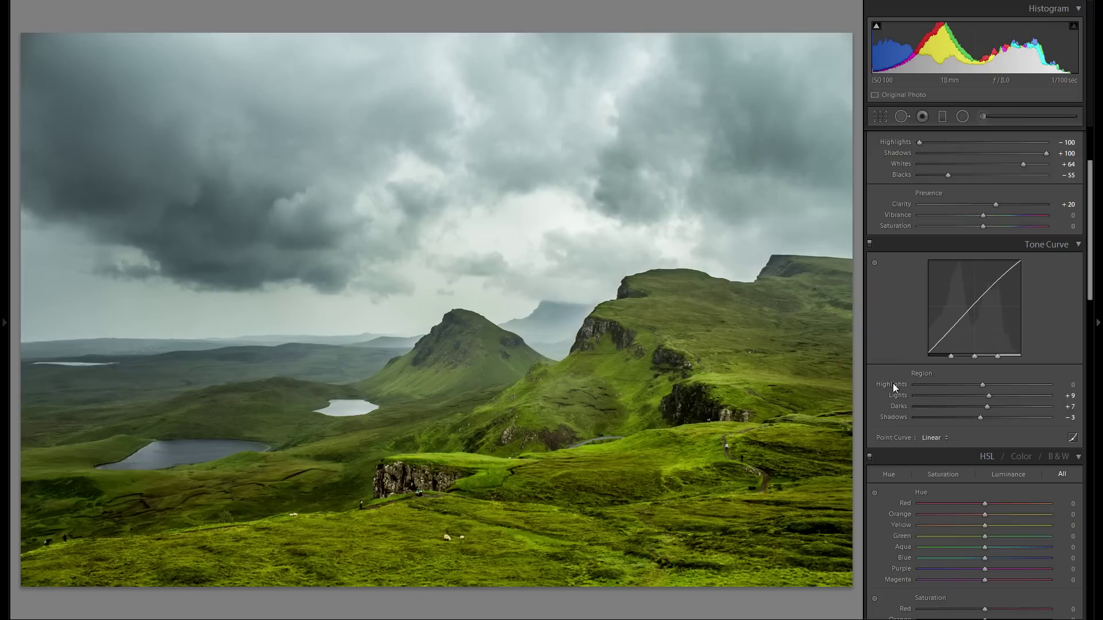
{"action": "key", "text": "ctrl+z"}
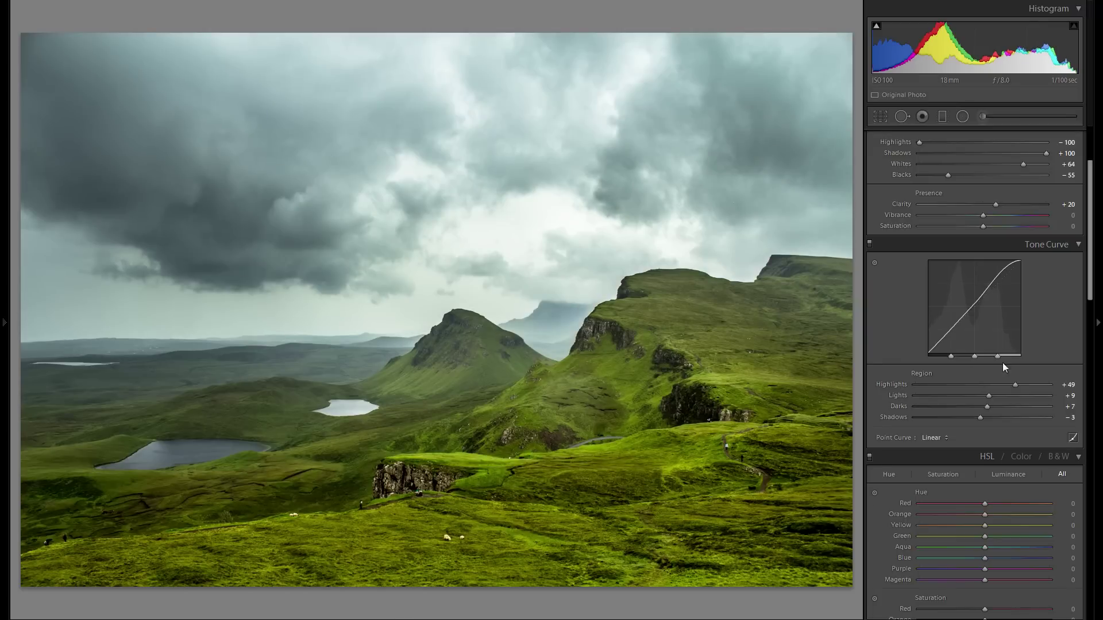
{"action": "left_click", "coordinate": [931, 438]}
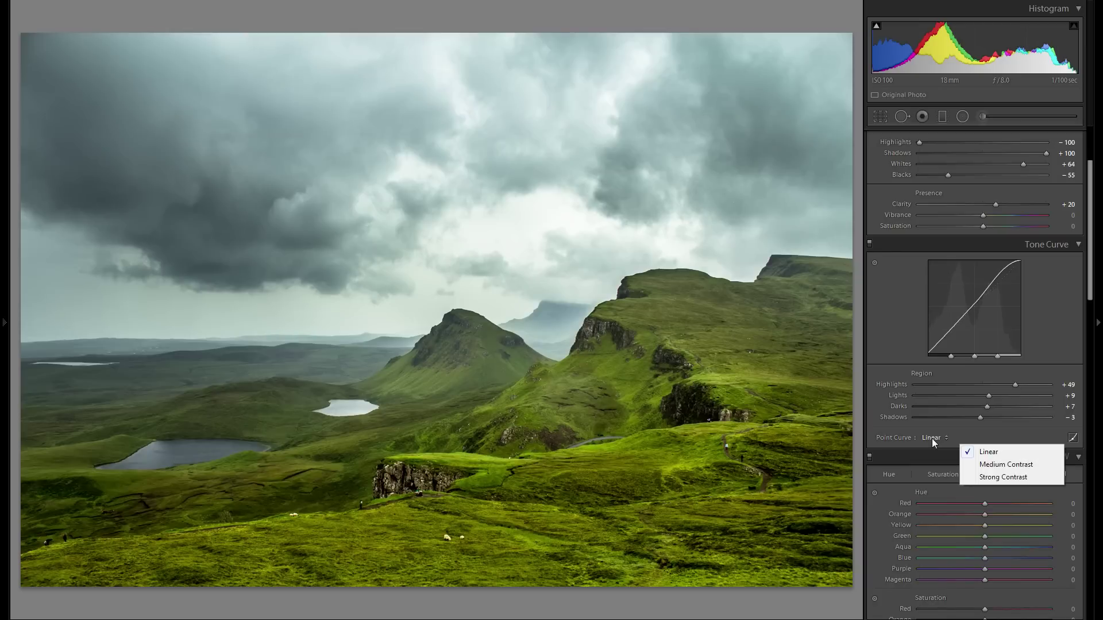
{"action": "left_click", "coordinate": [972, 464]}
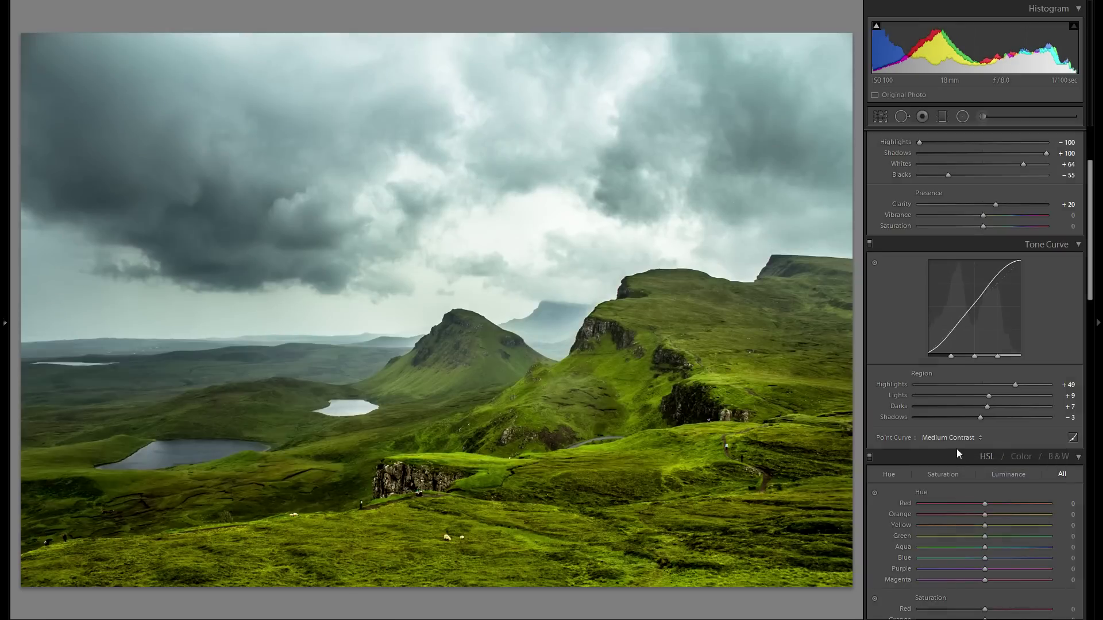
{"action": "left_click", "coordinate": [953, 440]}
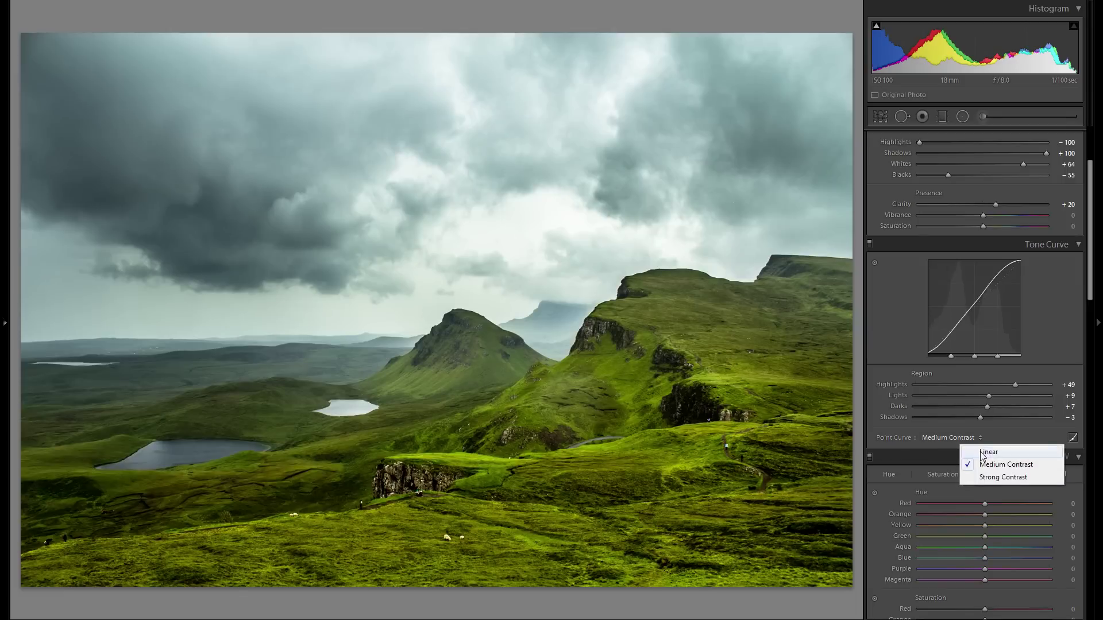
{"action": "left_click", "coordinate": [982, 453]}
Compare the Medium Contrast and Strong Contrast point curves, and return the Point Curve to Linear.
{"action": "left_click", "coordinate": [939, 436]}
{"action": "left_click", "coordinate": [979, 464]}
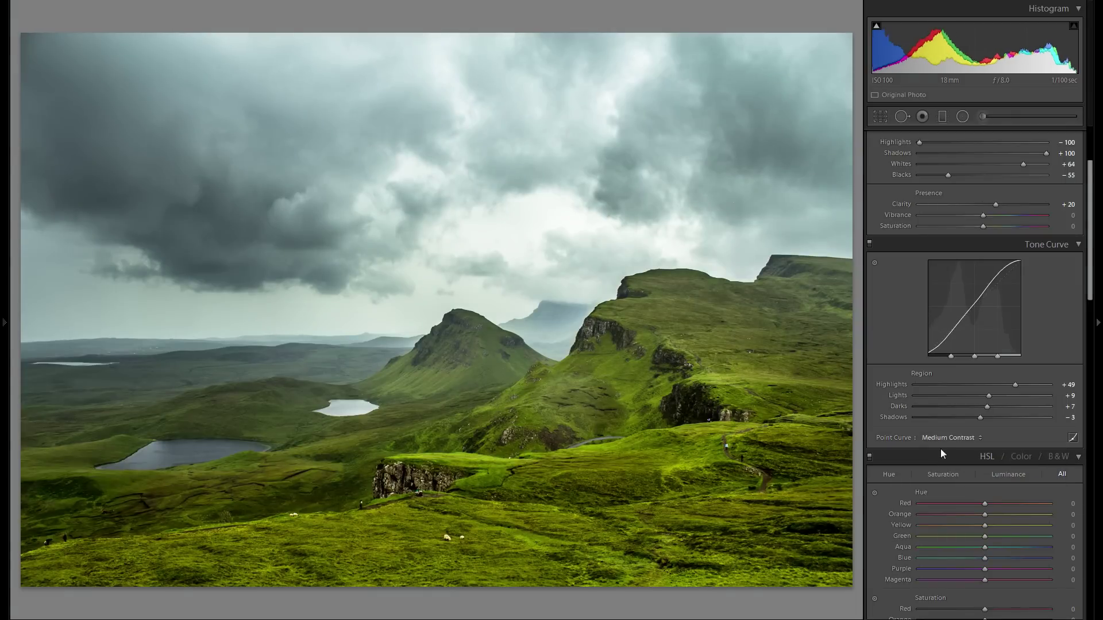
{"action": "left_click", "coordinate": [942, 440]}
{"action": "left_click", "coordinate": [965, 479]}
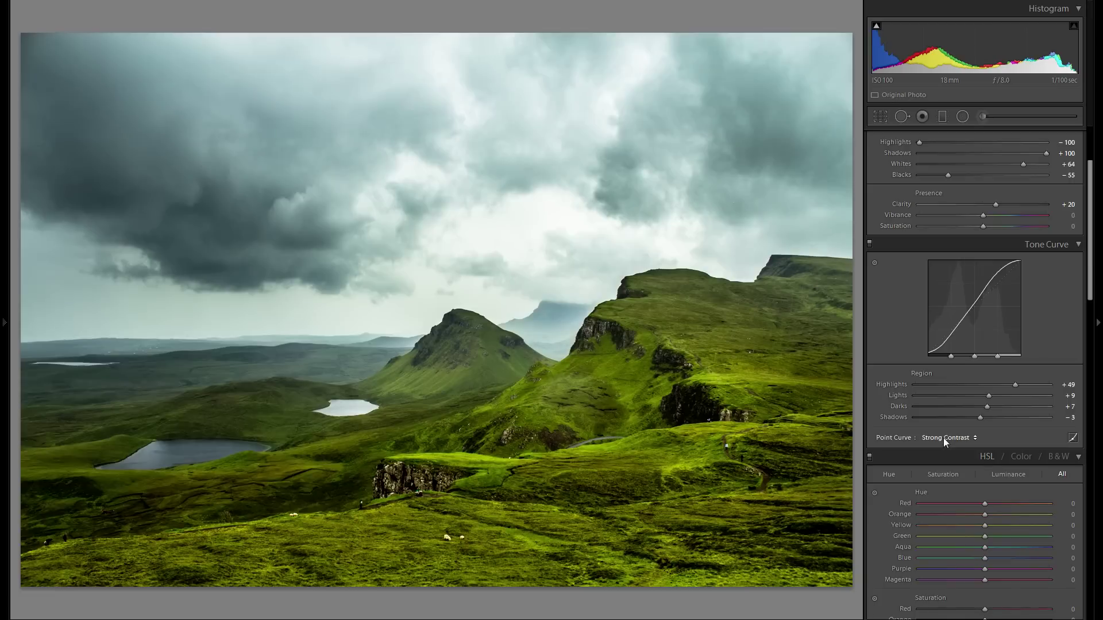
{"action": "left_click", "coordinate": [943, 437]}
{"action": "left_click", "coordinate": [973, 461]}
{"action": "left_click", "coordinate": [963, 440]}
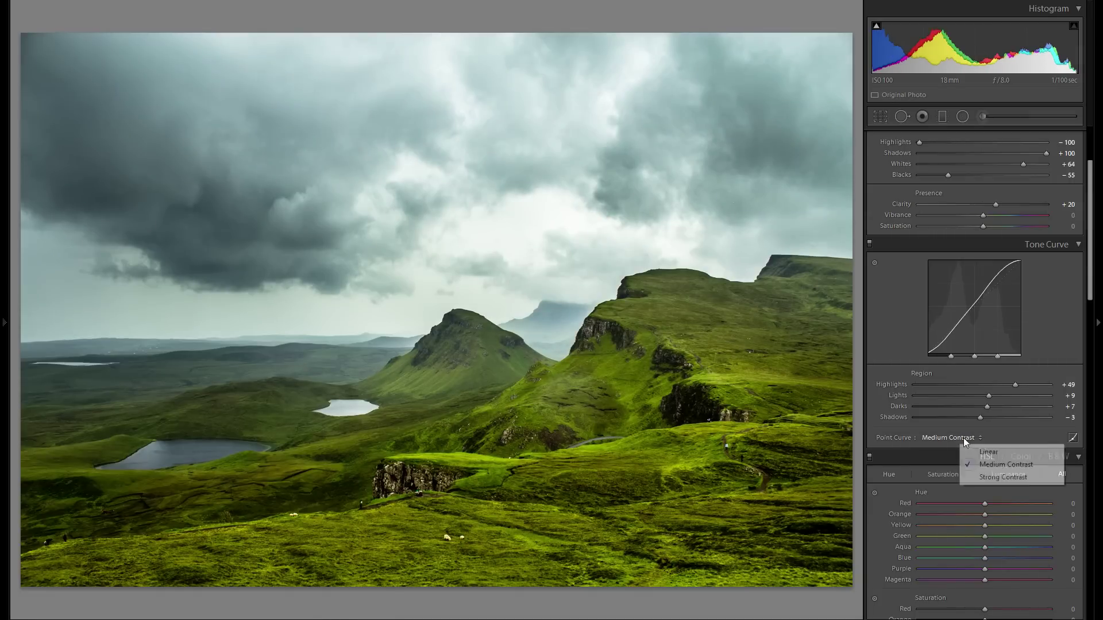
{"action": "left_click", "coordinate": [989, 452]}
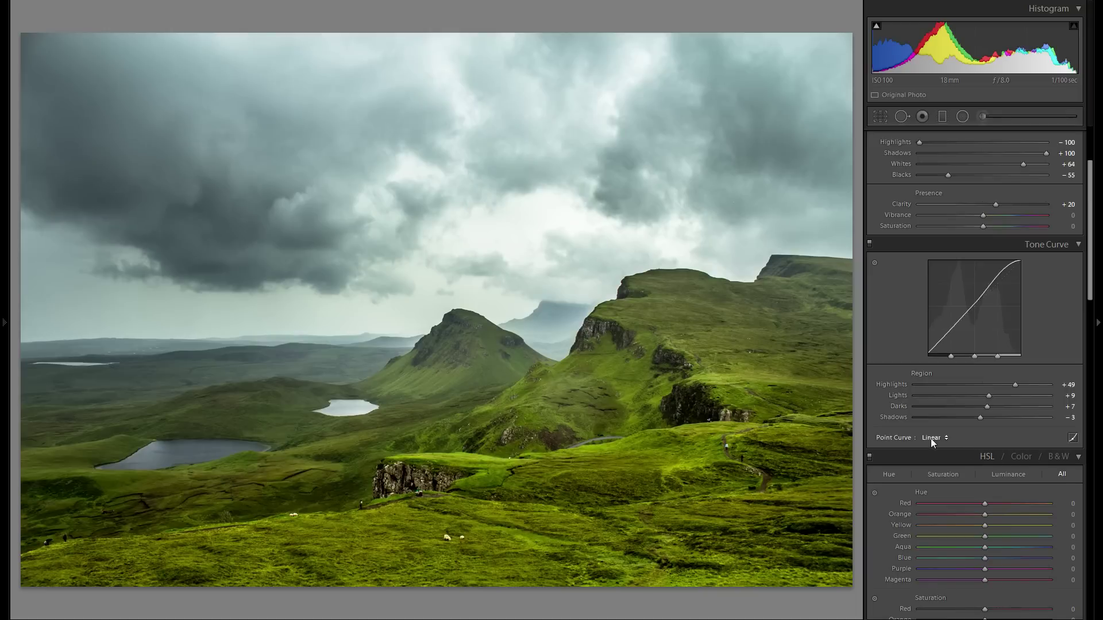
Try the Medium Contrast point curve once more and leave the Point Curve at Linear.
{"action": "left_click", "coordinate": [932, 437]}
{"action": "left_click", "coordinate": [980, 464]}
{"action": "left_click", "coordinate": [929, 440]}
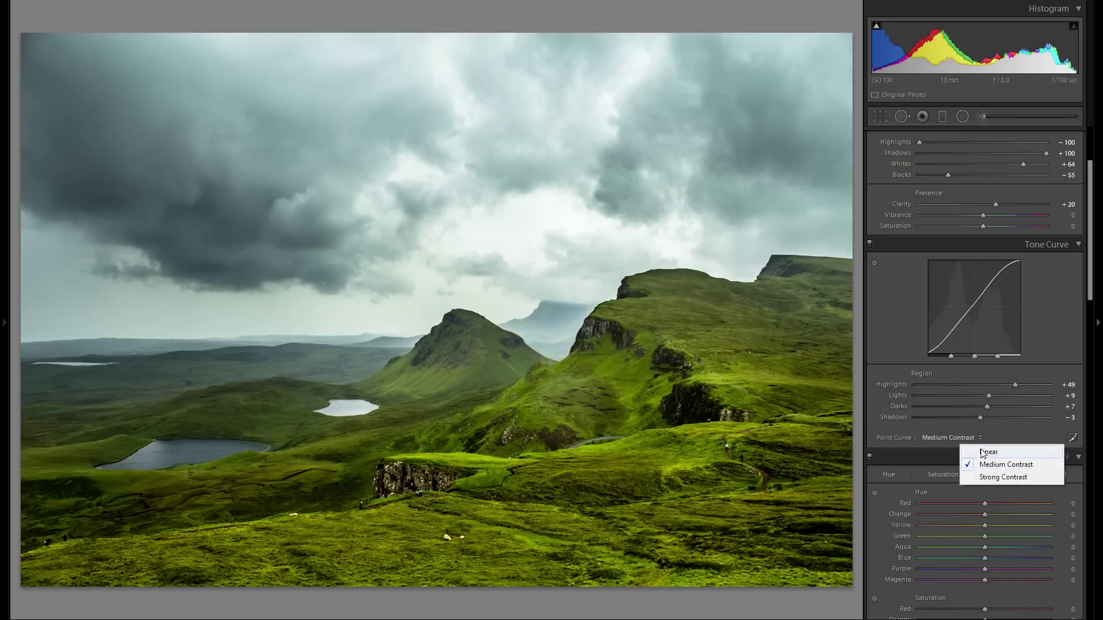
{"action": "left_click", "coordinate": [982, 453]}
{"action": "left_click", "coordinate": [939, 438]}
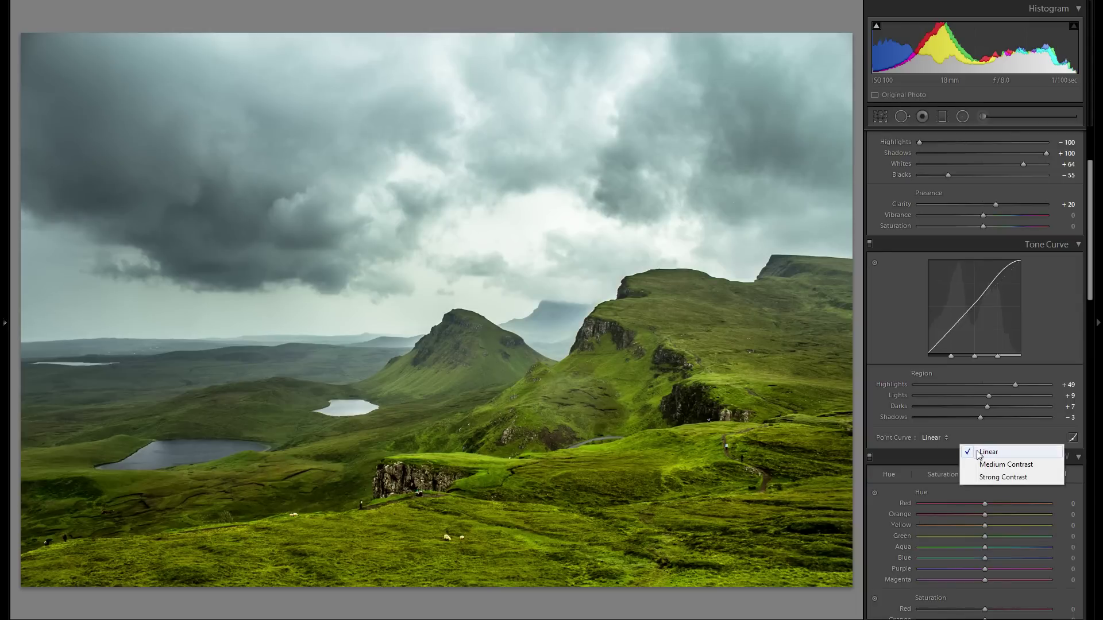
{"action": "left_click", "coordinate": [960, 427]}
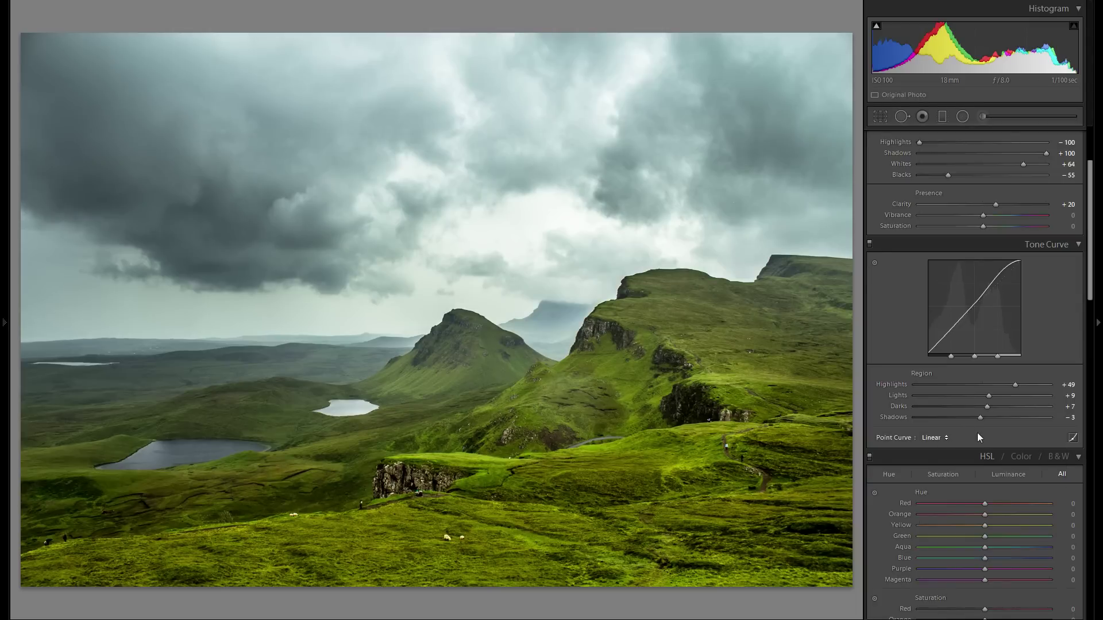
Try targeted Hue shifts of Yellow -7 and Green -6 on the hillside, reset both, and try Green at +34 before resetting it.
{"action": "scroll", "coordinate": [1032, 304], "scroll_direction": "down", "scroll_amount": 2}
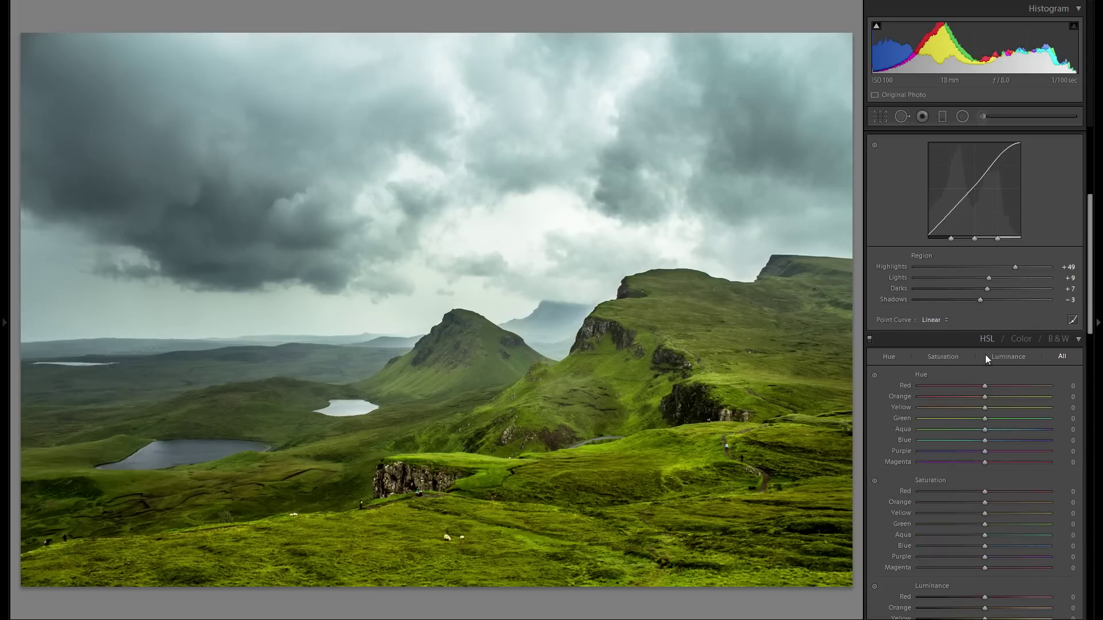
{"action": "scroll", "coordinate": [976, 380], "scroll_direction": "down", "scroll_amount": 2}
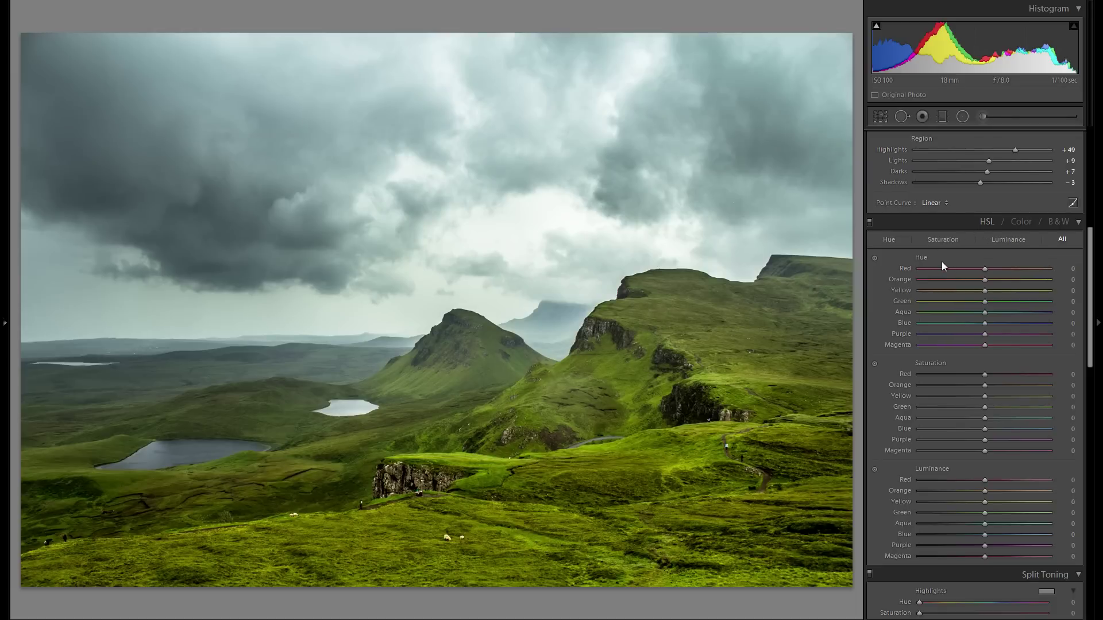
{"action": "left_click", "coordinate": [874, 258]}
{"action": "mouse_move", "coordinate": [690, 327]}
{"action": "left_mouse_down"}
{"action": "mouse_move", "coordinate": [689, 315]}
{"action": "mouse_move", "coordinate": [689, 326]}
{"action": "left_mouse_up"}
{"action": "left_click_drag", "start_coordinate": [718, 388], "coordinate": [718, 394]}
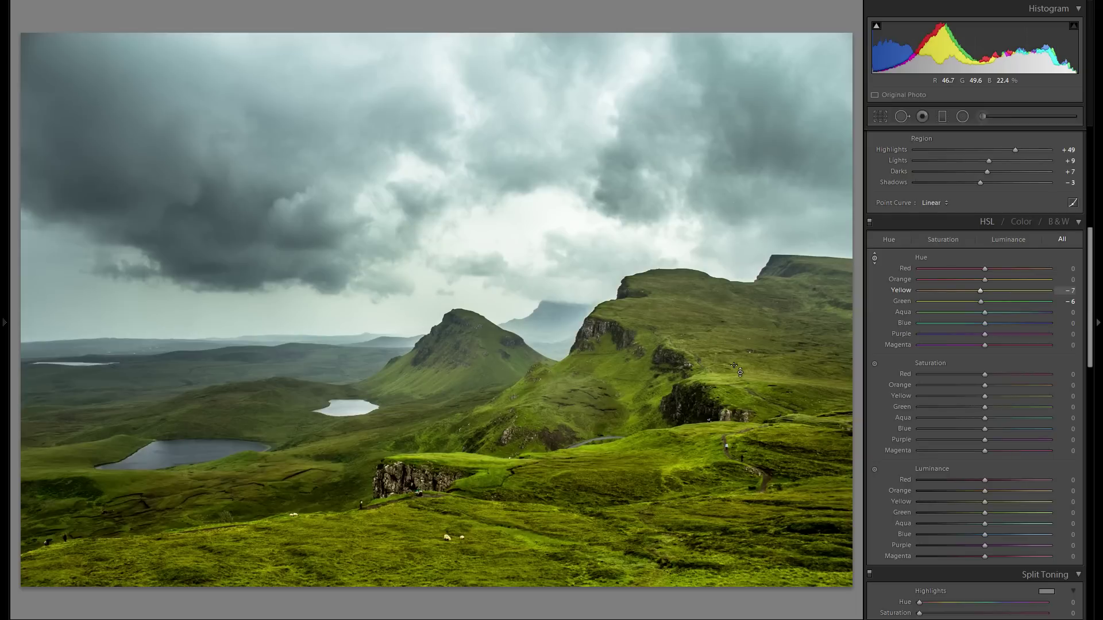
{"action": "double_click", "coordinate": [903, 290]}
{"action": "double_click", "coordinate": [897, 300]}
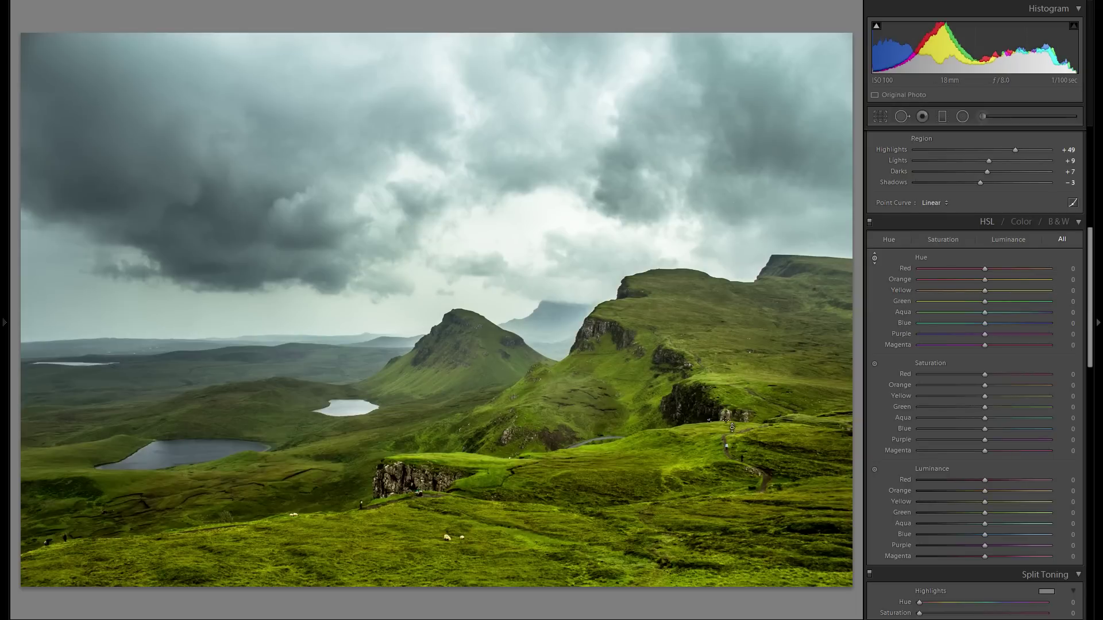
{"action": "left_click_drag", "start_coordinate": [983, 301], "coordinate": [964, 302]}
{"action": "double_click", "coordinate": [906, 301]}
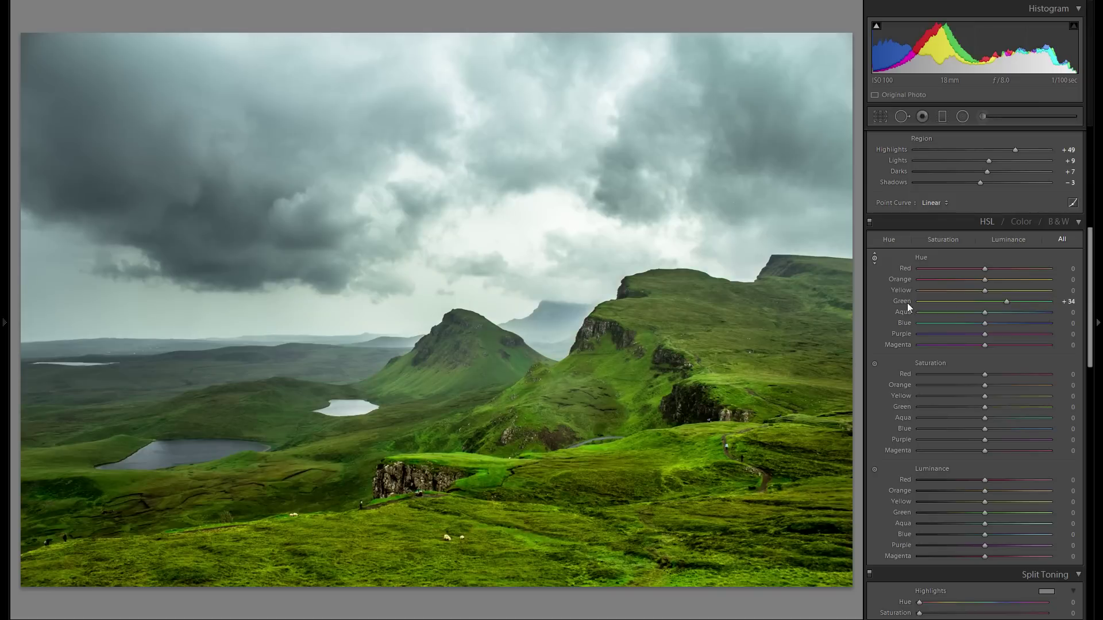
Try an autumn-like grass colour with a targeted Hue shift of Yellow -80 and Green -58, and reset both hues.
{"action": "left_click", "coordinate": [874, 258]}
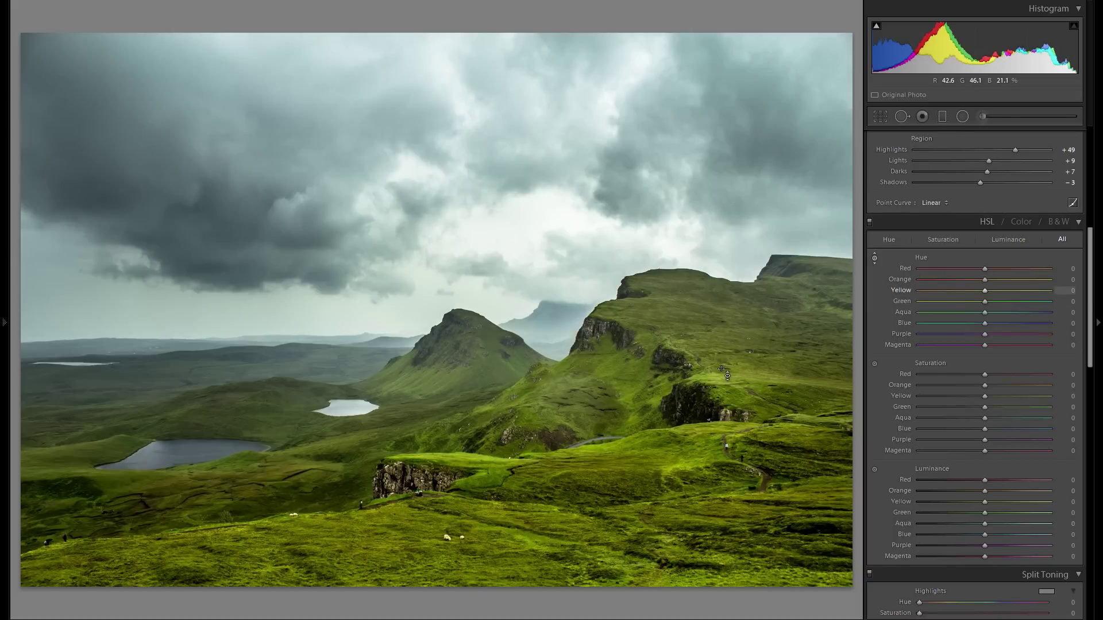
{"action": "left_click_drag", "start_coordinate": [574, 413], "coordinate": [575, 440]}
{"action": "left_click_drag", "start_coordinate": [574, 440], "coordinate": [574, 452]}
{"action": "left_click_drag", "start_coordinate": [574, 461], "coordinate": [575, 522]}
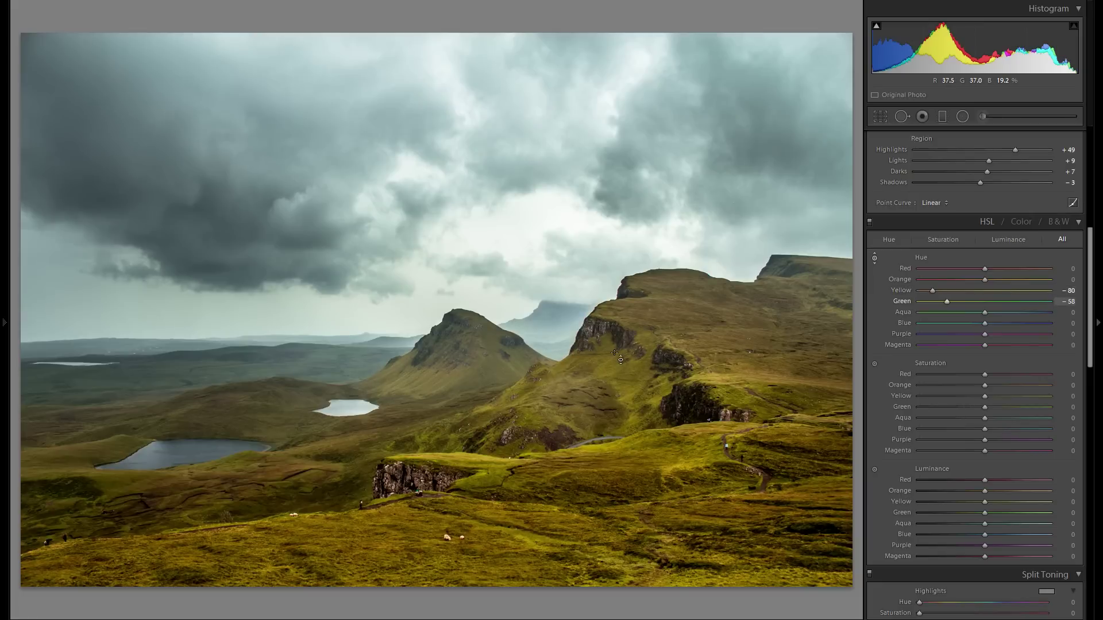
{"action": "double_click", "coordinate": [906, 301]}
{"action": "double_click", "coordinate": [903, 290]}
Set Hue to Yellow -9, Green -9 from the grass and Aqua +4, Blue +3 from the clouds, and compare HSL off and on.
{"action": "left_click_drag", "start_coordinate": [682, 449], "coordinate": [683, 462]}
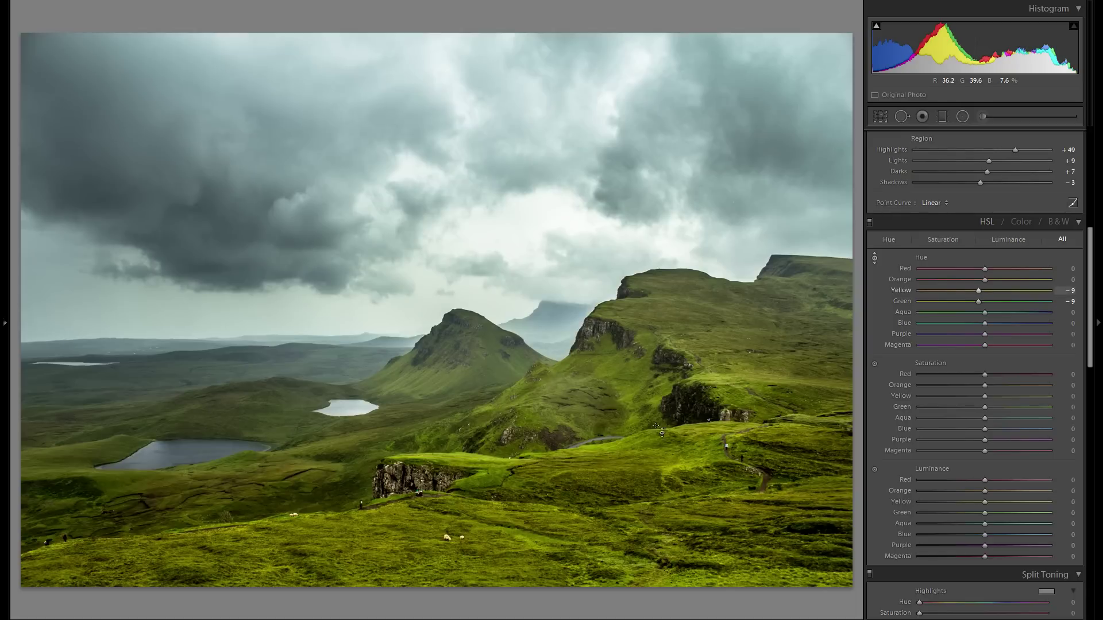
{"action": "mouse_move", "coordinate": [426, 128]}
{"action": "left_mouse_down"}
{"action": "mouse_move", "coordinate": [426, 144]}
{"action": "mouse_move", "coordinate": [426, 124]}
{"action": "left_mouse_up"}
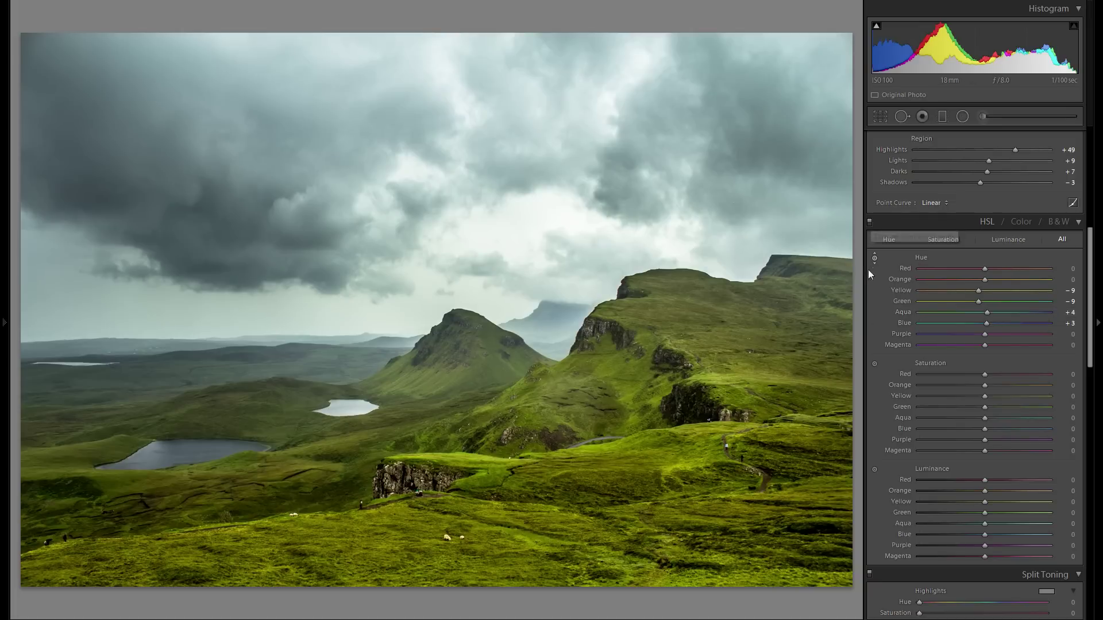
{"action": "left_click", "coordinate": [871, 225]}
{"action": "left_click", "coordinate": [871, 226]}
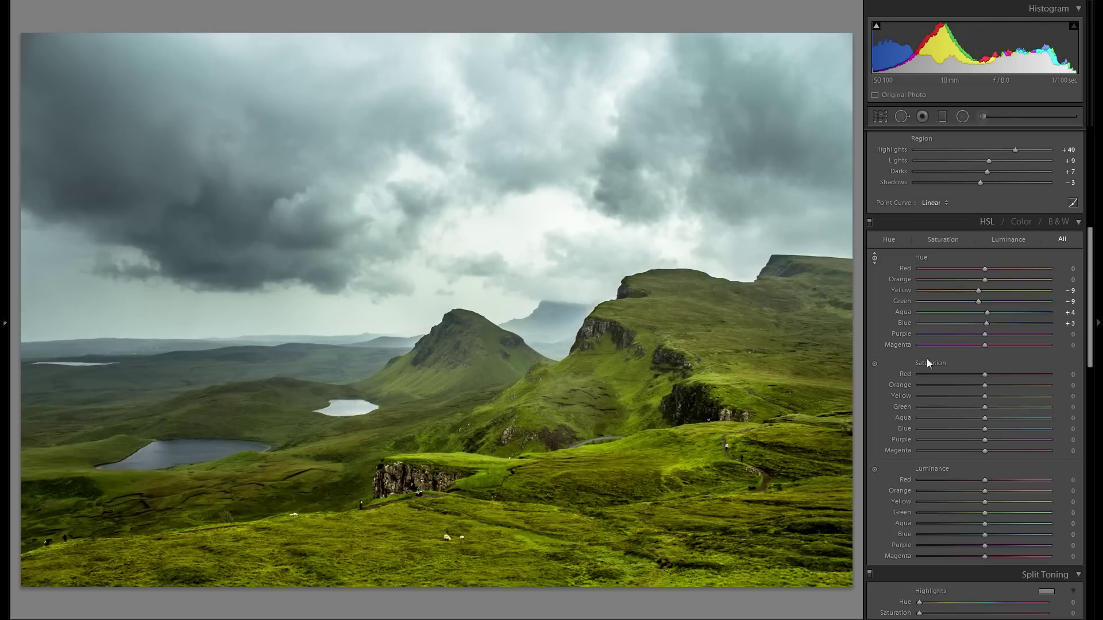
Set targeted Saturation to Yellow +5 and Green +4 from the hillside, and Aqua -8 and Blue -7 from the clouds.
{"action": "left_click", "coordinate": [873, 364]}
{"action": "left_click", "coordinate": [873, 364]}
{"action": "mouse_move", "coordinate": [737, 378]}
{"action": "left_mouse_down"}
{"action": "mouse_move", "coordinate": [737, 353]}
{"action": "mouse_move", "coordinate": [736, 373]}
{"action": "left_mouse_up"}
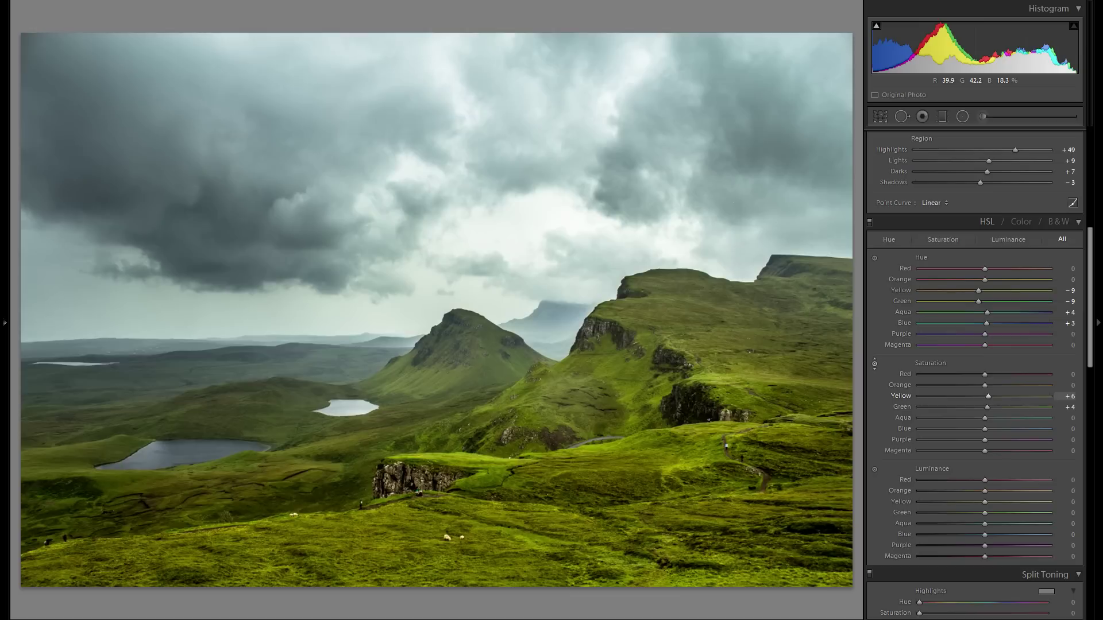
{"action": "mouse_move", "coordinate": [523, 135]}
{"action": "left_mouse_down"}
{"action": "mouse_move", "coordinate": [517, 152]}
{"action": "mouse_move", "coordinate": [517, 119]}
{"action": "mouse_move", "coordinate": [517, 144]}
{"action": "left_mouse_up"}
{"action": "left_click_drag", "start_coordinate": [517, 144], "coordinate": [517, 150]}
Set the grass Luminance to Yellow +19 and Green +12, try a sky luminance shift, and compare HSL off and on.
{"action": "left_click", "coordinate": [874, 470]}
{"action": "left_click_drag", "start_coordinate": [795, 429], "coordinate": [735, 398]}
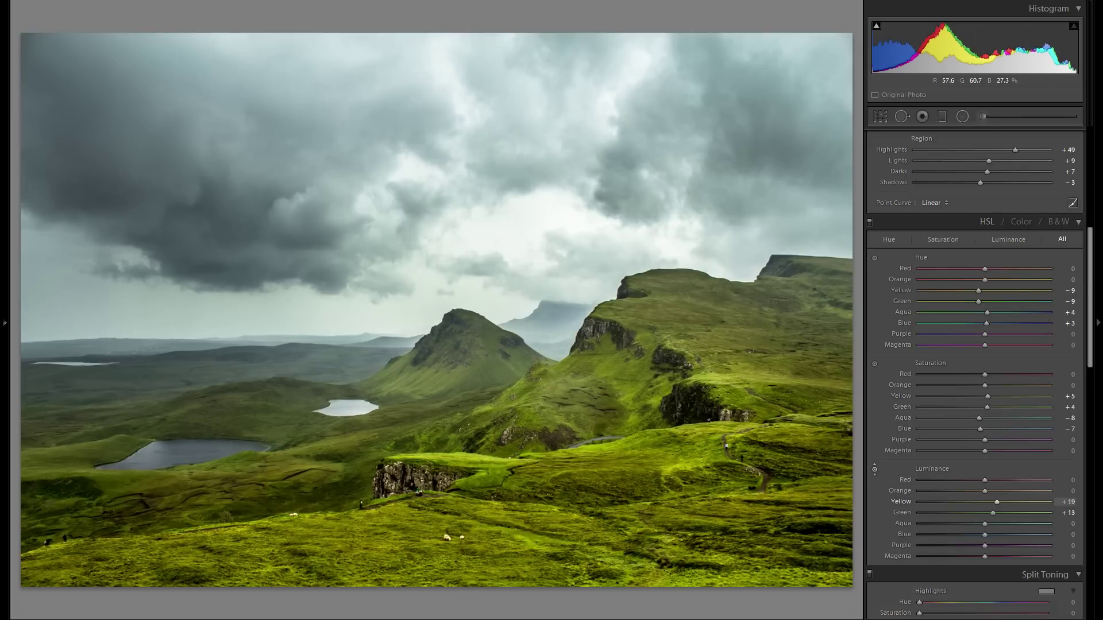
{"action": "left_click_drag", "start_coordinate": [736, 398], "coordinate": [735, 398]}
{"action": "left_click_drag", "start_coordinate": [492, 162], "coordinate": [493, 135]}
{"action": "left_click_drag", "start_coordinate": [367, 138], "coordinate": [367, 141]}
{"action": "left_click", "coordinate": [869, 222]}
{"action": "left_click", "coordinate": [868, 222]}
Try blue, red and pink Split Toning highlights, ending at hue 338 and saturation 75.
{"action": "scroll", "coordinate": [955, 276], "scroll_direction": "down", "scroll_amount": 8}
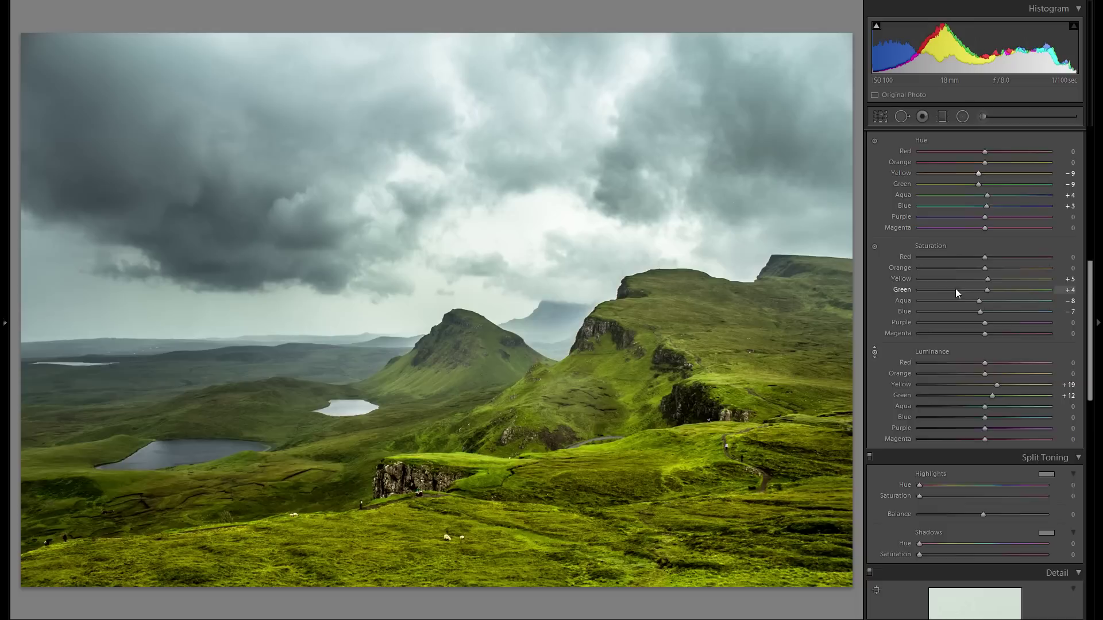
{"action": "scroll", "coordinate": [957, 287], "scroll_direction": "down", "scroll_amount": 4}
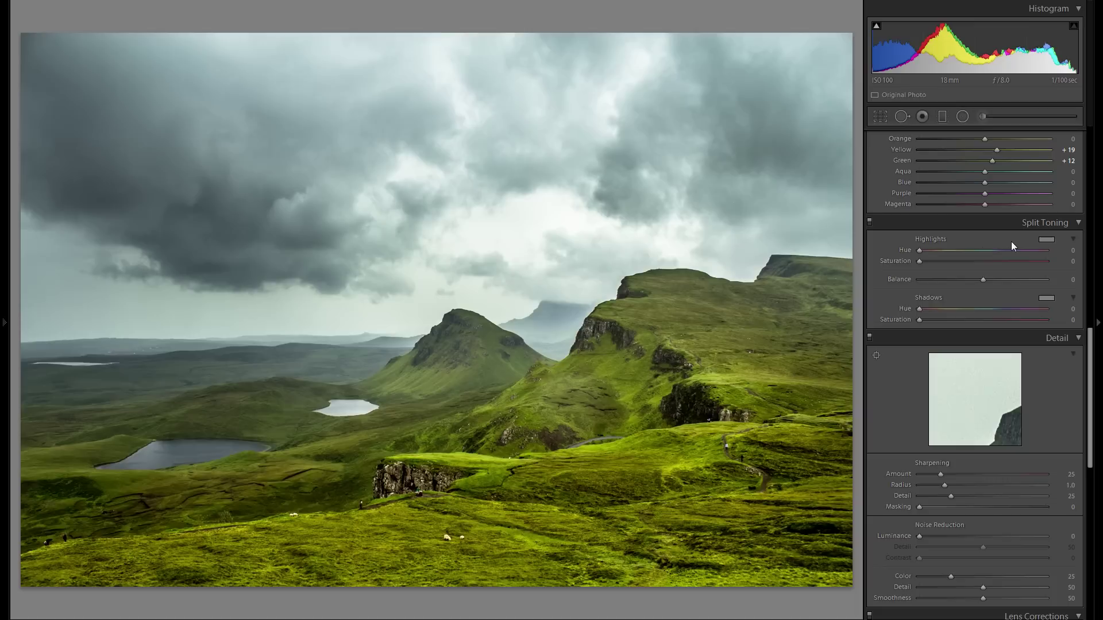
{"action": "left_click", "coordinate": [1046, 240]}
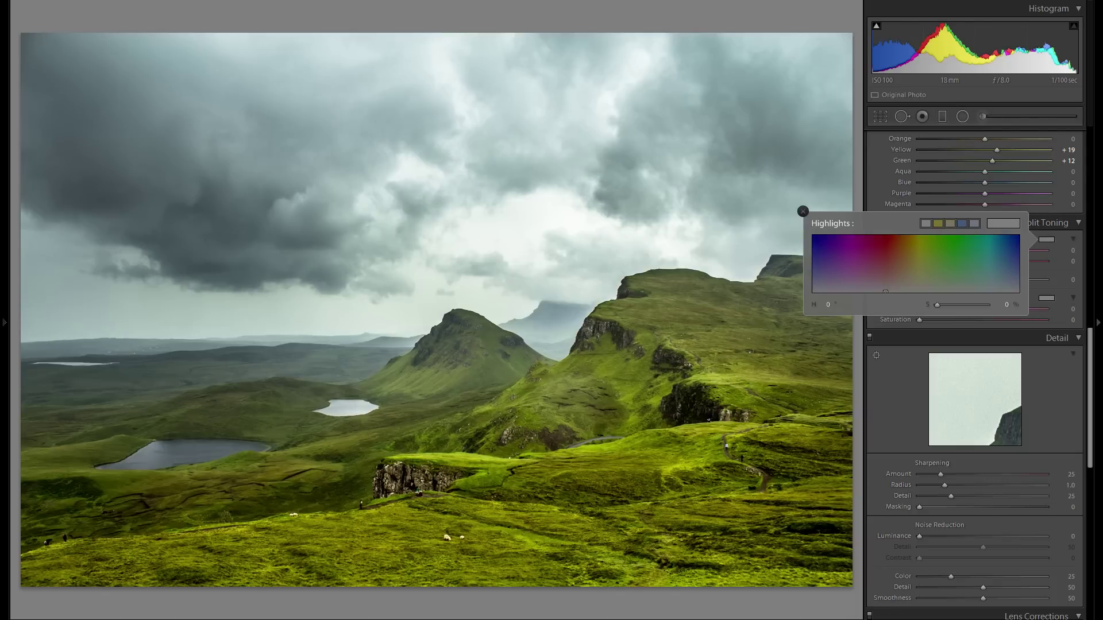
{"action": "left_click", "coordinate": [822, 248]}
{"action": "left_click", "coordinate": [890, 247]}
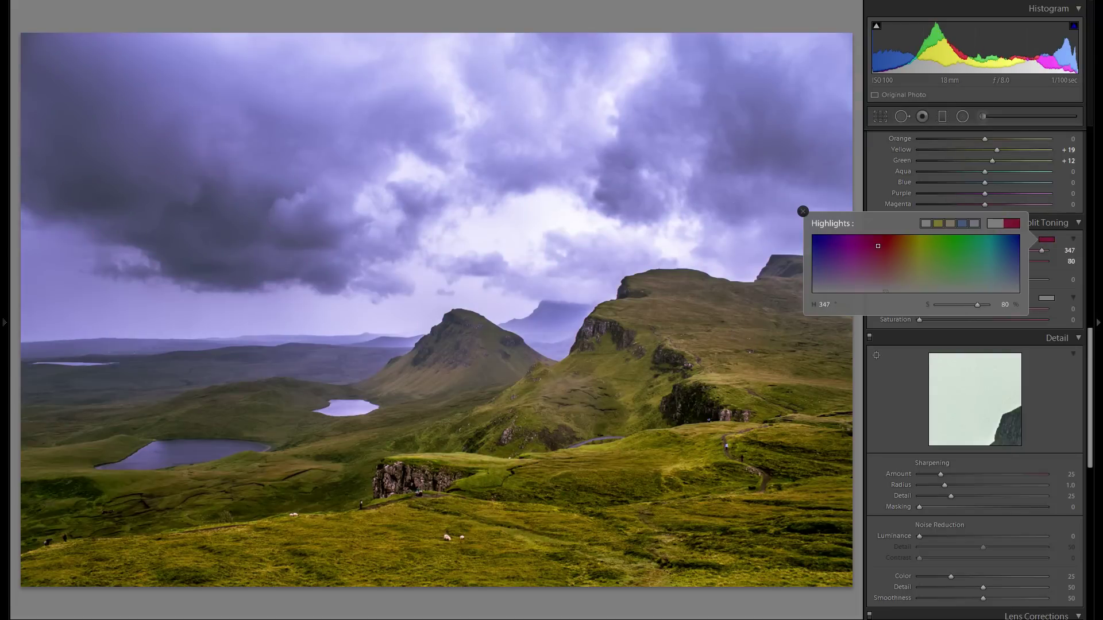
{"action": "mouse_move", "coordinate": [890, 246]}
{"action": "left_mouse_down"}
{"action": "mouse_move", "coordinate": [847, 244]}
{"action": "mouse_move", "coordinate": [971, 243]}
{"action": "mouse_move", "coordinate": [882, 247]}
{"action": "mouse_move", "coordinate": [879, 292]}
{"action": "mouse_move", "coordinate": [877, 245]}
{"action": "mouse_move", "coordinate": [823, 245]}
{"action": "mouse_move", "coordinate": [1007, 242]}
{"action": "mouse_move", "coordinate": [840, 244]}
{"action": "mouse_move", "coordinate": [867, 239]}
{"action": "mouse_move", "coordinate": [873, 249]}
{"action": "left_mouse_up"}
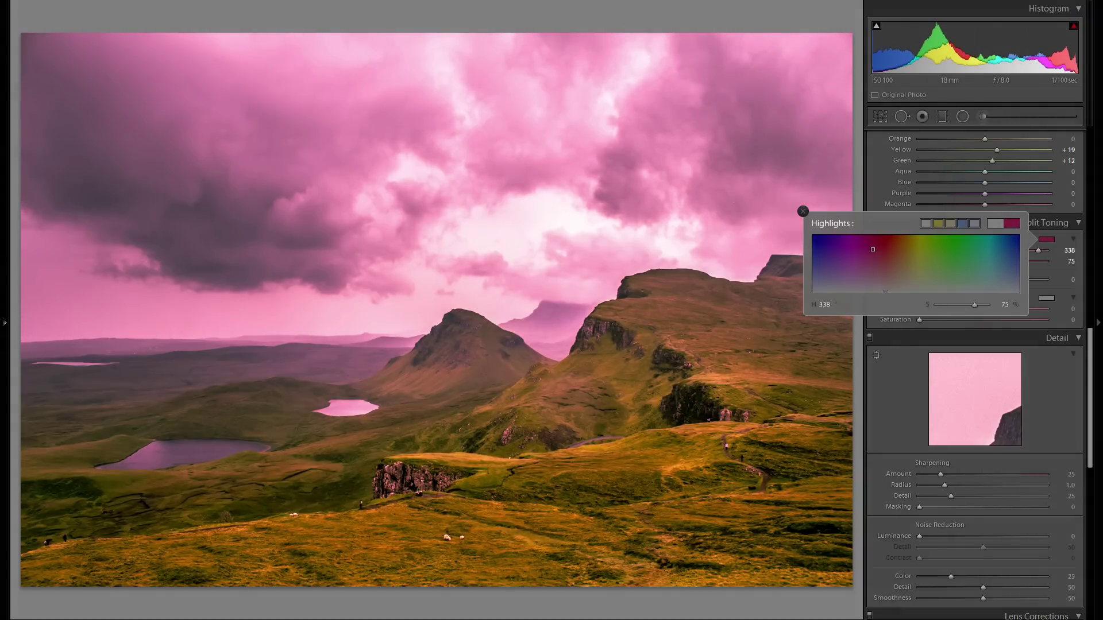
Try yellow Split Toning highlights at hue 49 with saturations of 88 and 15, and reset the highlights hue and saturation to 0.
{"action": "left_click_drag", "start_coordinate": [873, 250], "coordinate": [913, 242]}
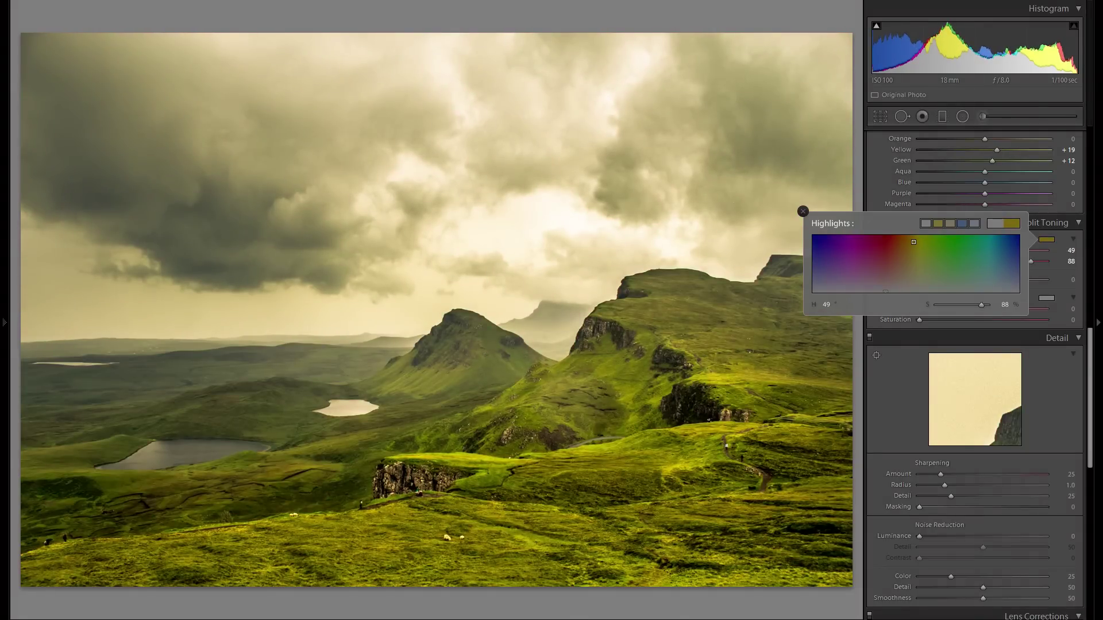
{"action": "left_click_drag", "start_coordinate": [914, 242], "coordinate": [913, 292]}
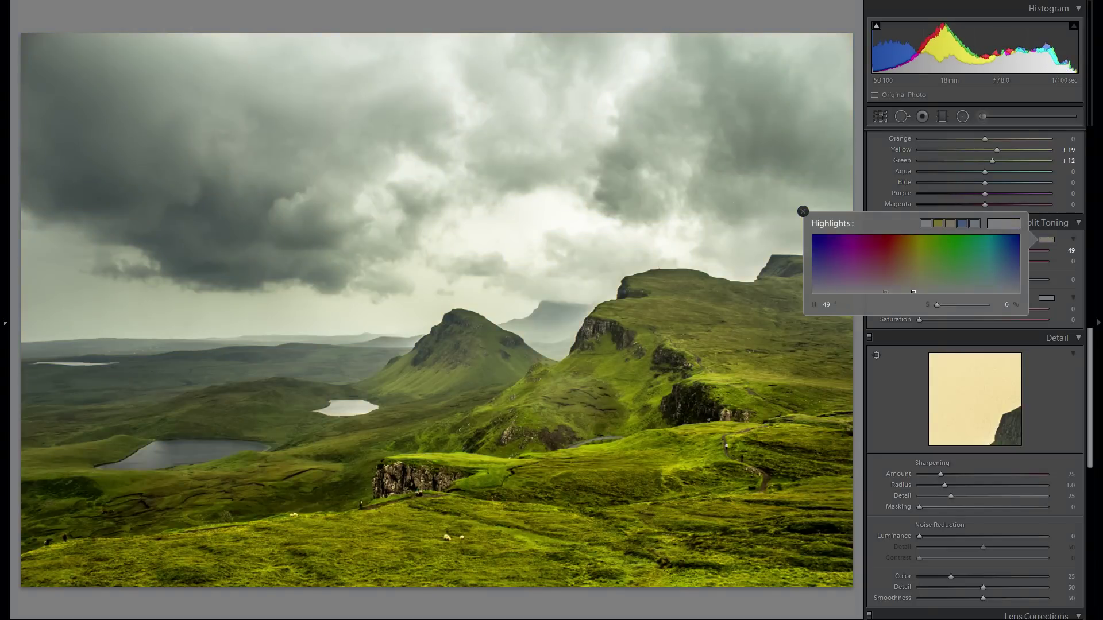
{"action": "left_click_drag", "start_coordinate": [913, 292], "coordinate": [914, 282]}
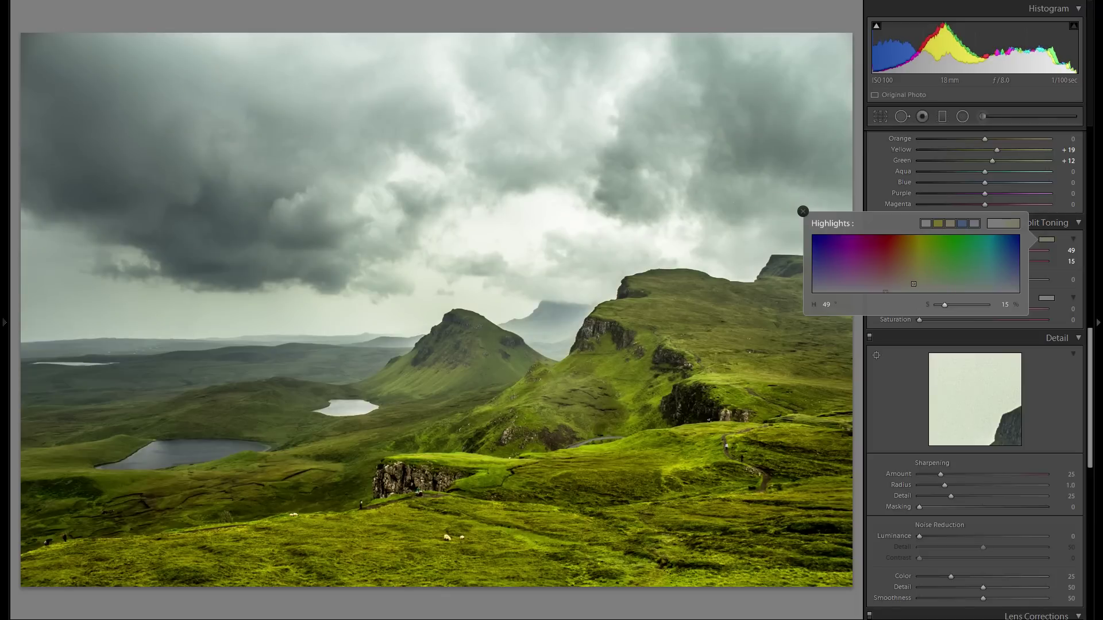
{"action": "mouse_move", "coordinate": [913, 283]}
{"action": "left_mouse_down"}
{"action": "mouse_move", "coordinate": [913, 274]}
{"action": "mouse_move", "coordinate": [913, 292]}
{"action": "left_mouse_up"}
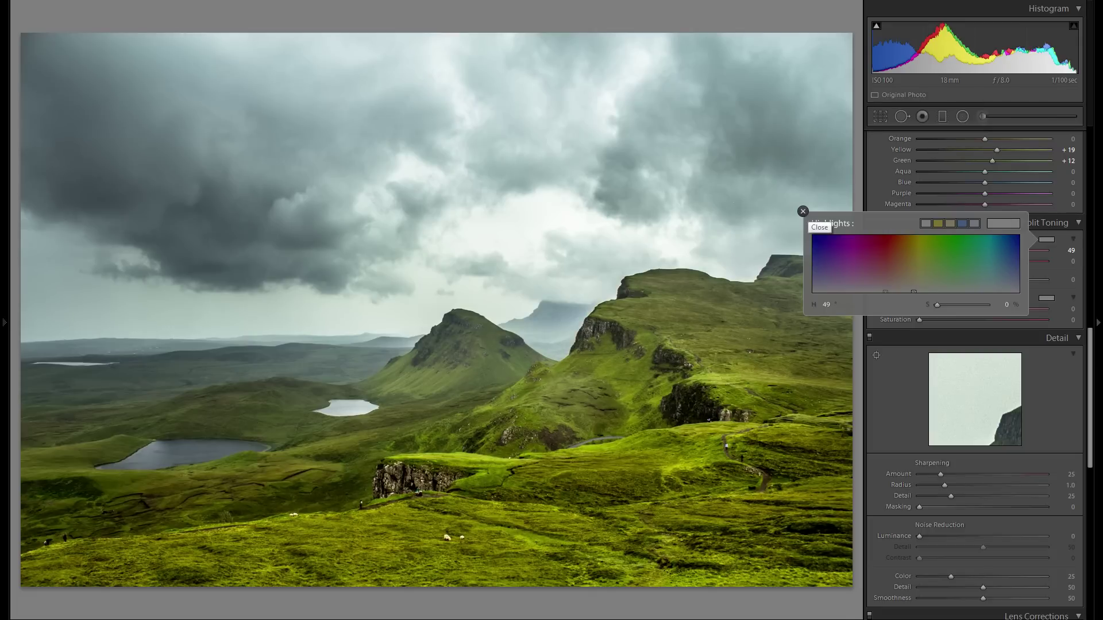
{"action": "left_click", "coordinate": [803, 212]}
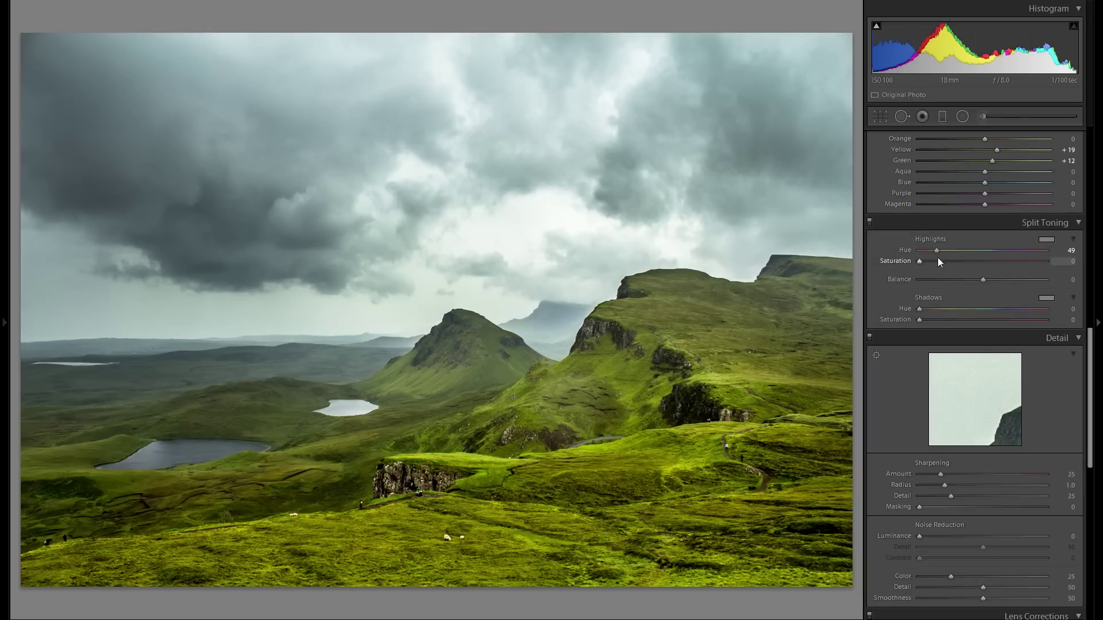
{"action": "double_click", "coordinate": [898, 249]}
Try a warm Split Toning shadows tint at hue 45 and saturation 46, and remove it.
{"action": "left_click", "coordinate": [1044, 240]}
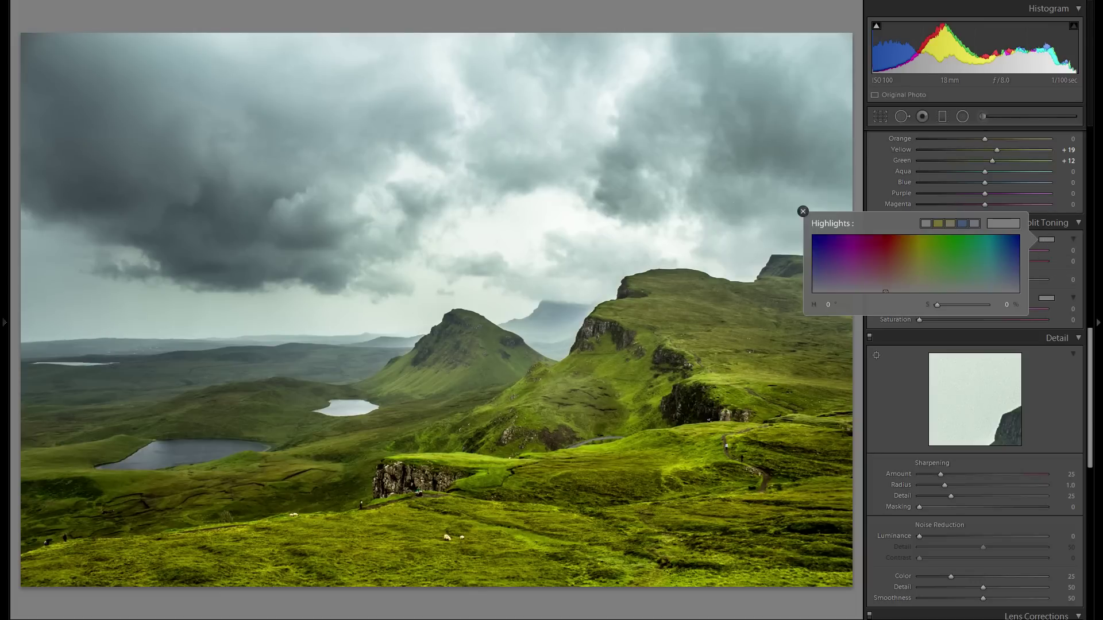
{"action": "left_click", "coordinate": [802, 212]}
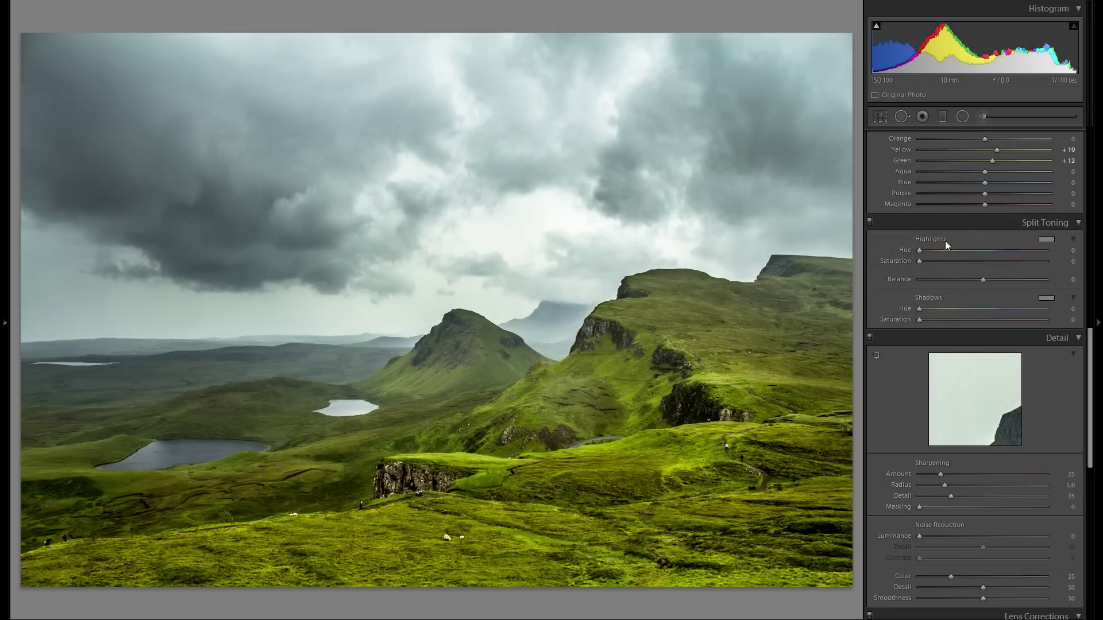
{"action": "left_click", "coordinate": [1047, 297]}
{"action": "mouse_move", "coordinate": [890, 345]}
{"action": "left_mouse_down"}
{"action": "mouse_move", "coordinate": [913, 317]}
{"action": "mouse_move", "coordinate": [915, 342]}
{"action": "left_mouse_up"}
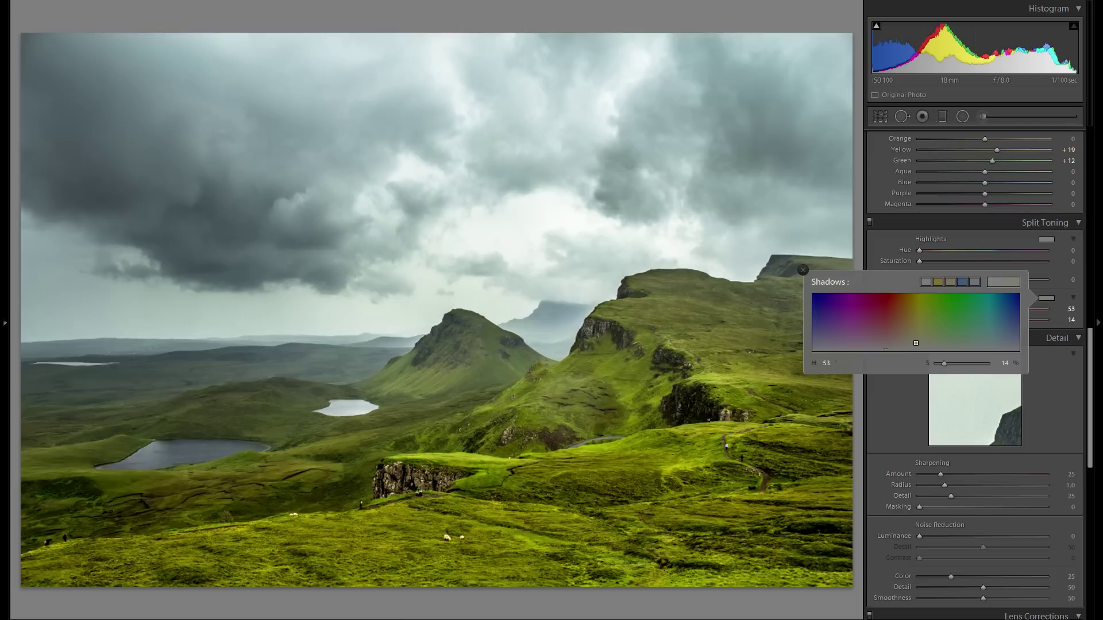
{"action": "mouse_move", "coordinate": [915, 343]}
{"action": "left_mouse_down"}
{"action": "mouse_move", "coordinate": [909, 350]}
{"action": "mouse_move", "coordinate": [910, 325]}
{"action": "left_mouse_up"}
{"action": "left_click", "coordinate": [802, 269]}
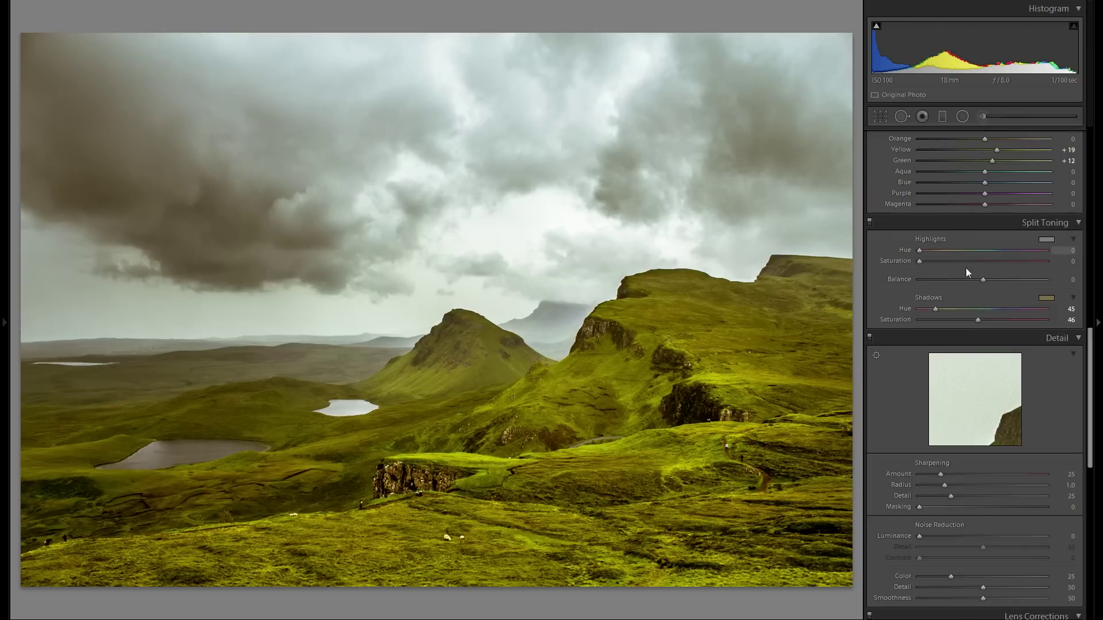
{"action": "left_click_drag", "start_coordinate": [977, 319], "coordinate": [904, 311]}
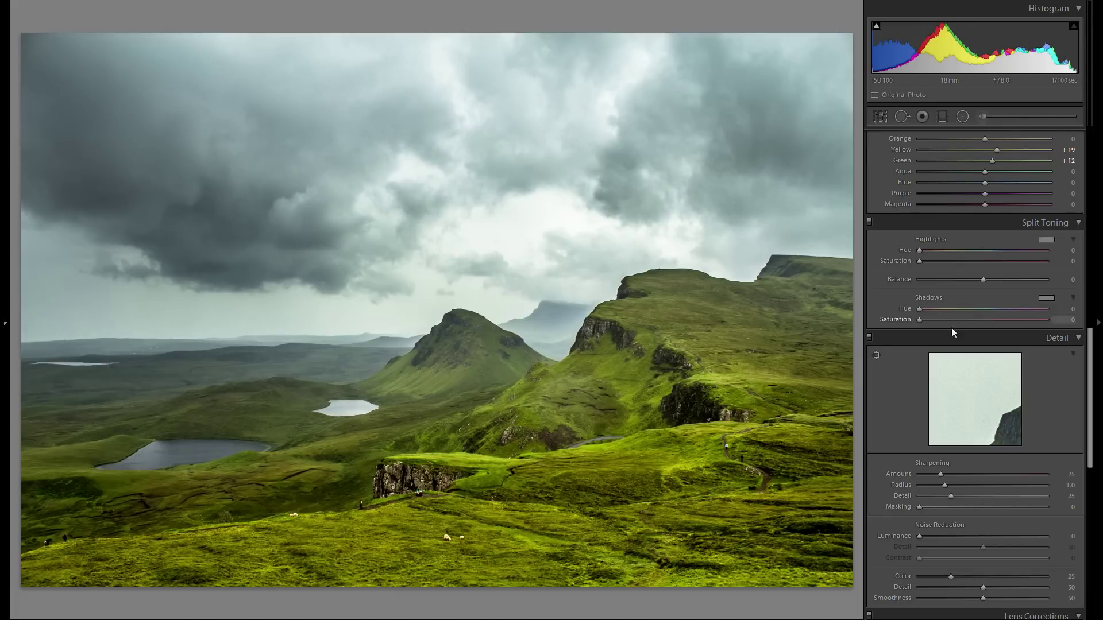
Try a yellow Split Toning shadows tint at hue 48 and saturation 37, and reset the shadows hue and saturation to 0.
{"action": "left_click", "coordinate": [1046, 297]}
{"action": "left_click_drag", "start_coordinate": [913, 336], "coordinate": [914, 330]}
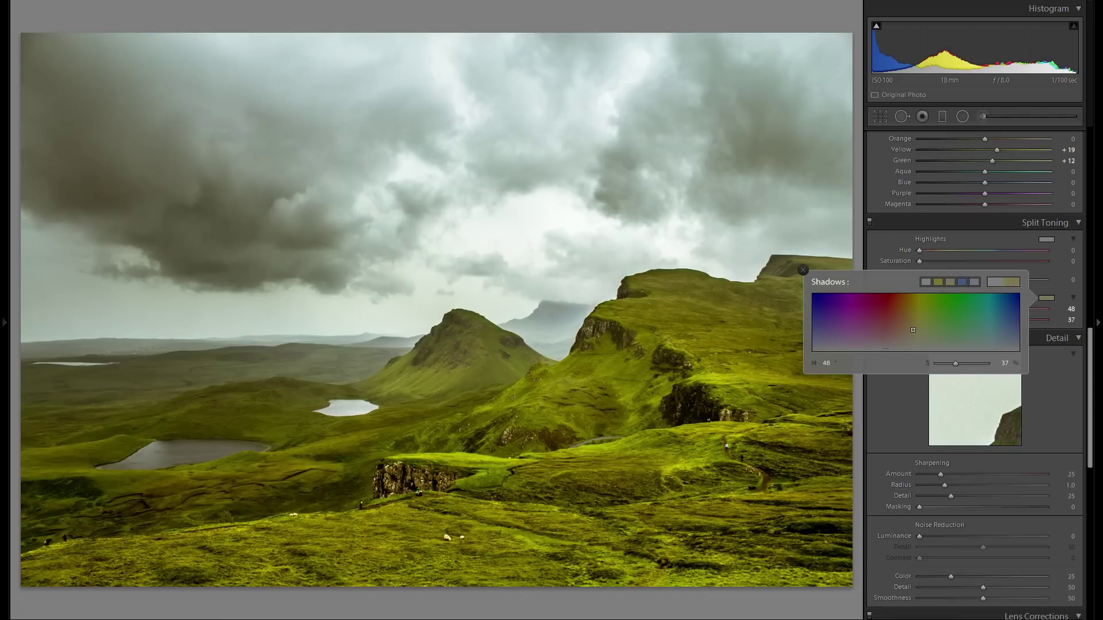
{"action": "left_click_drag", "start_coordinate": [912, 329], "coordinate": [912, 350]}
{"action": "left_click", "coordinate": [803, 270]}
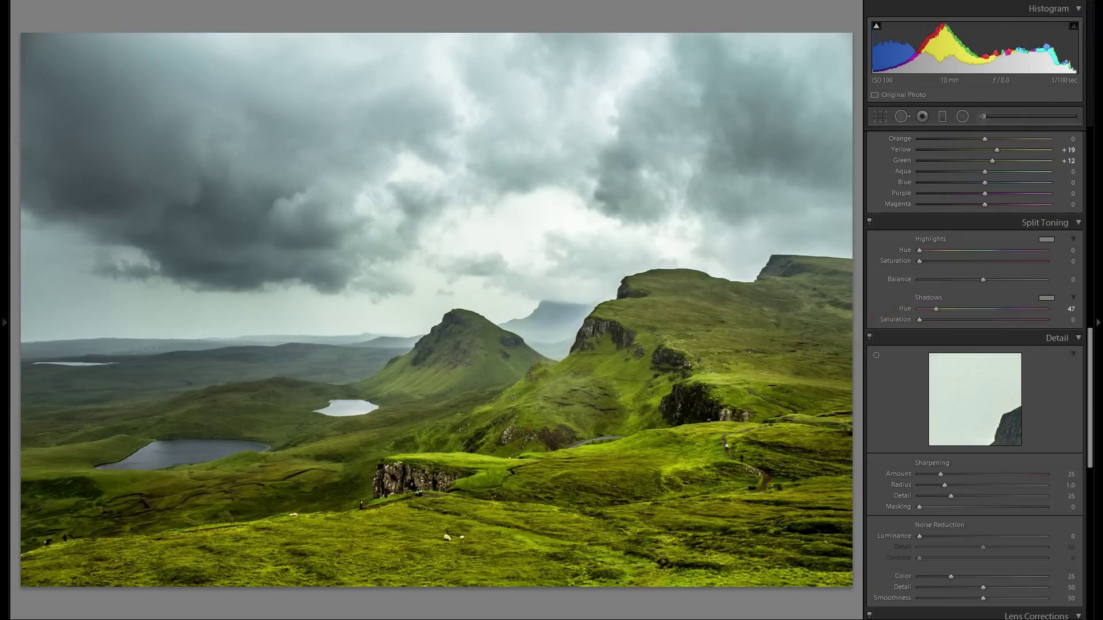
{"action": "double_click", "coordinate": [899, 309]}
Try yellow Split Toning highlights at hue 50 with saturations of 76 and 25, and reset both highlights values to 0.
{"action": "scroll", "coordinate": [946, 321], "scroll_direction": "up", "scroll_amount": 3}
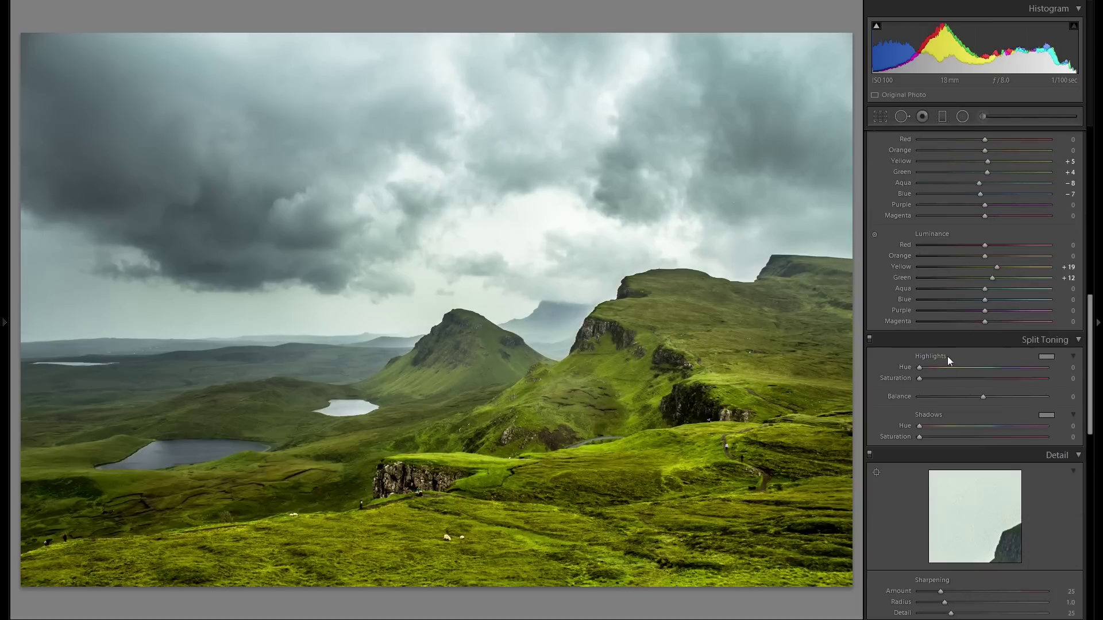
{"action": "left_click", "coordinate": [1048, 358]}
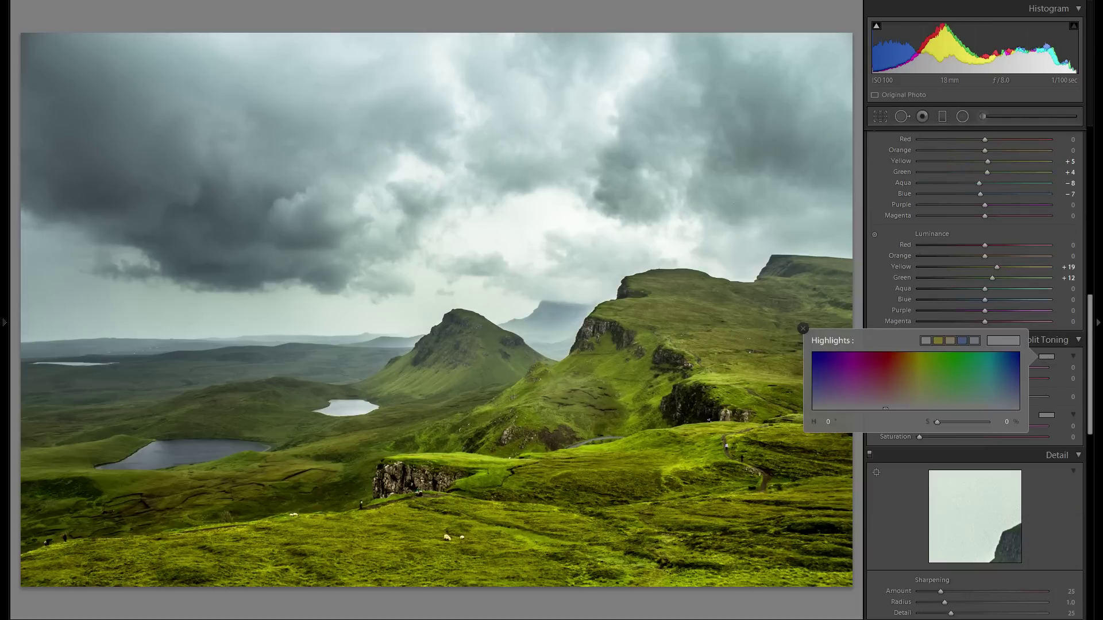
{"action": "left_click_drag", "start_coordinate": [885, 379], "coordinate": [914, 366]}
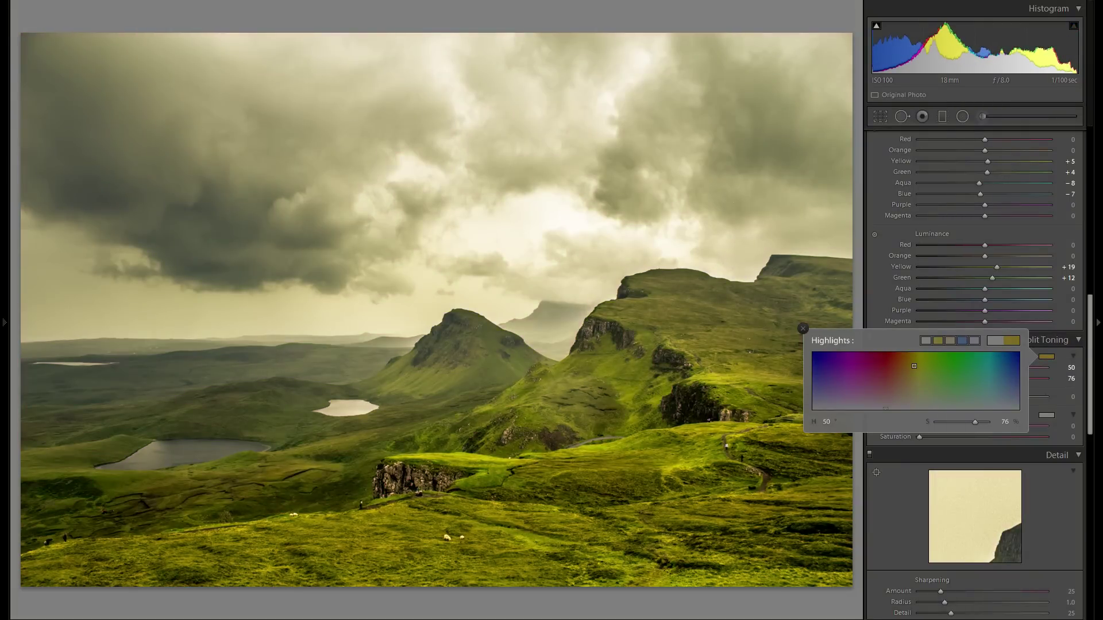
{"action": "left_click_drag", "start_coordinate": [914, 366], "coordinate": [914, 409]}
{"action": "left_click", "coordinate": [802, 328]}
{"action": "scroll", "coordinate": [1001, 329], "scroll_direction": "up", "scroll_amount": 10}
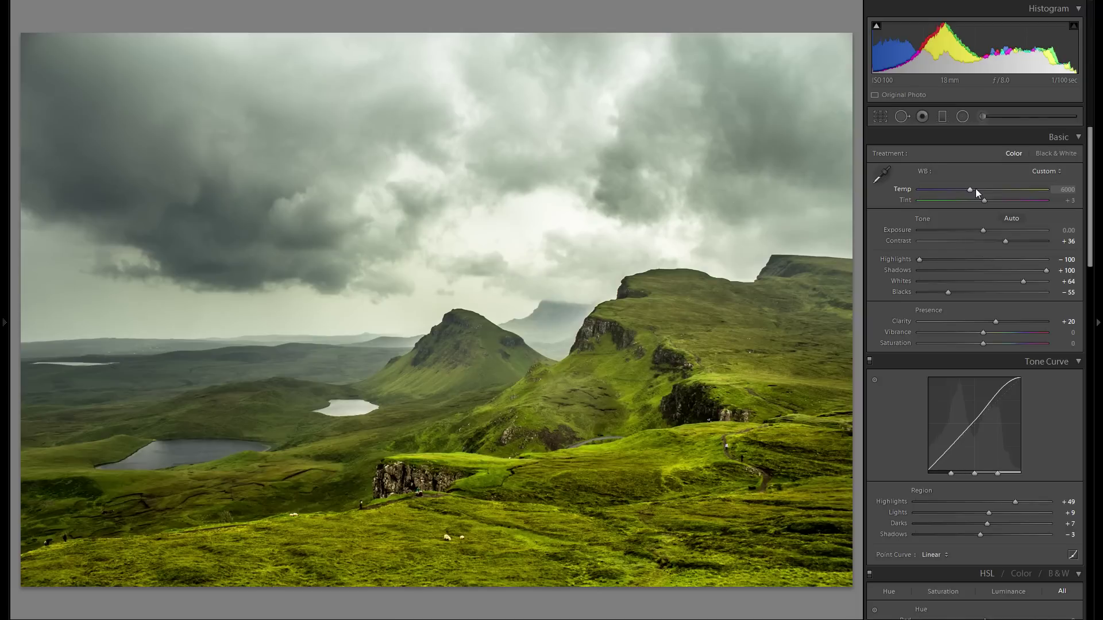
{"action": "scroll", "coordinate": [1015, 273], "scroll_direction": "down", "scroll_amount": 15}
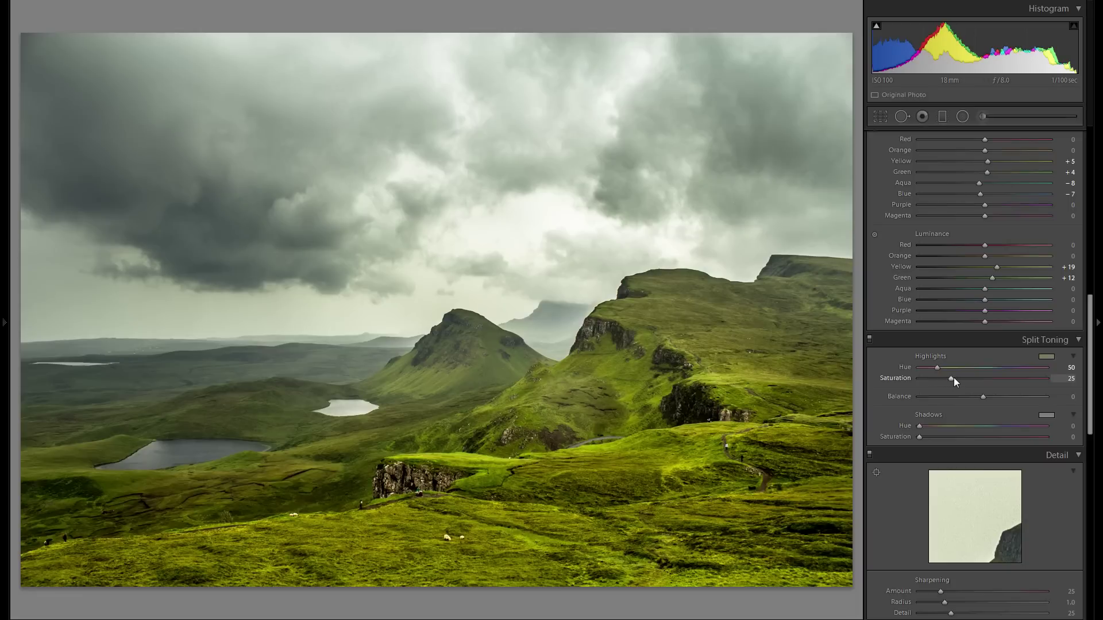
{"action": "left_click_drag", "start_coordinate": [951, 379], "coordinate": [917, 378]}
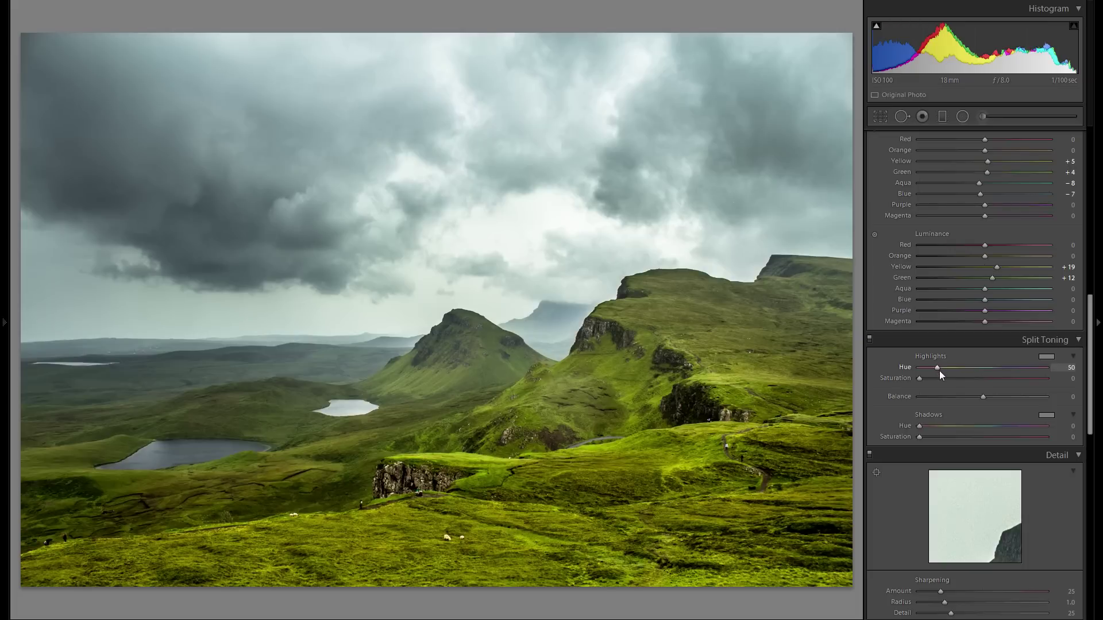
{"action": "scroll", "coordinate": [948, 402], "scroll_direction": "up", "scroll_amount": 10}
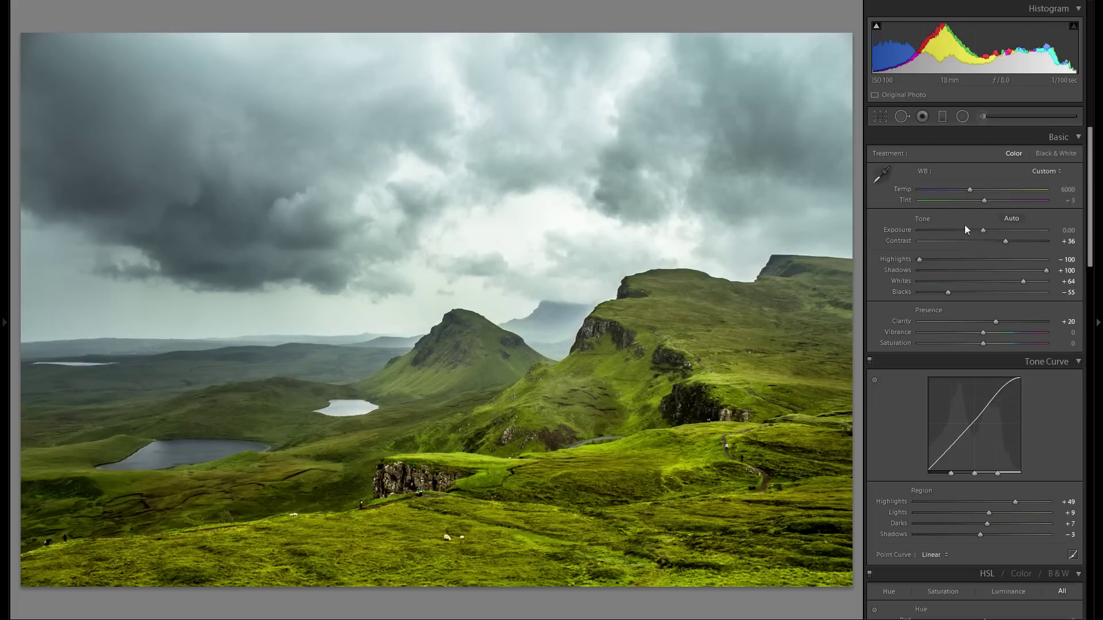
{"action": "scroll", "coordinate": [965, 394], "scroll_direction": "down", "scroll_amount": 10}
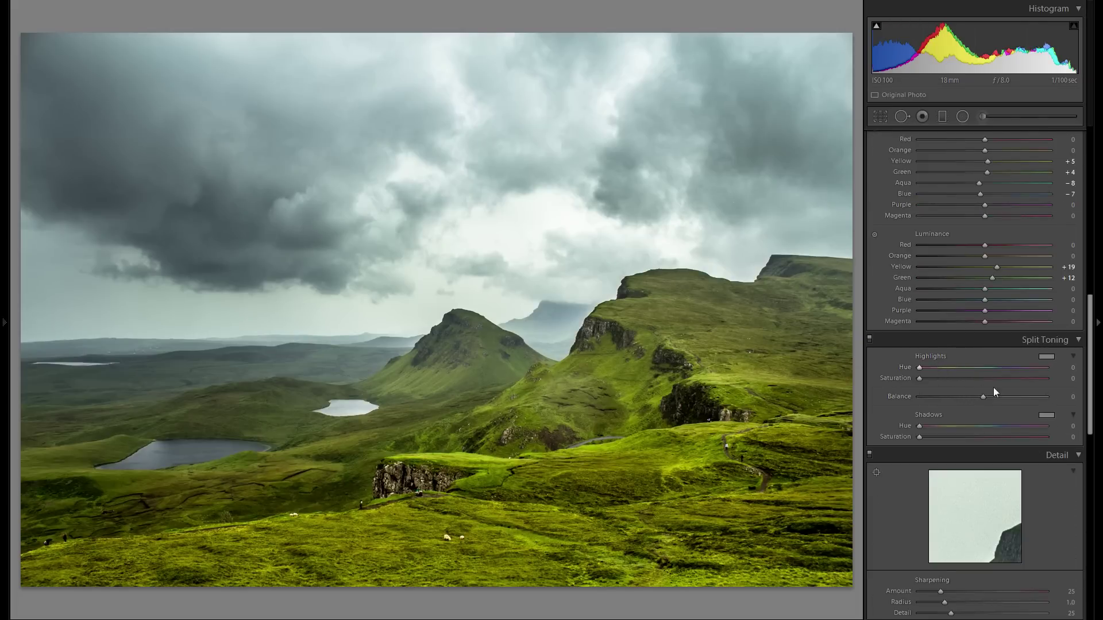
Try a Sharpening amount of 150 and inspect its effect up close on the foreground grass.
{"action": "scroll", "coordinate": [994, 387], "scroll_direction": "down", "scroll_amount": 5}
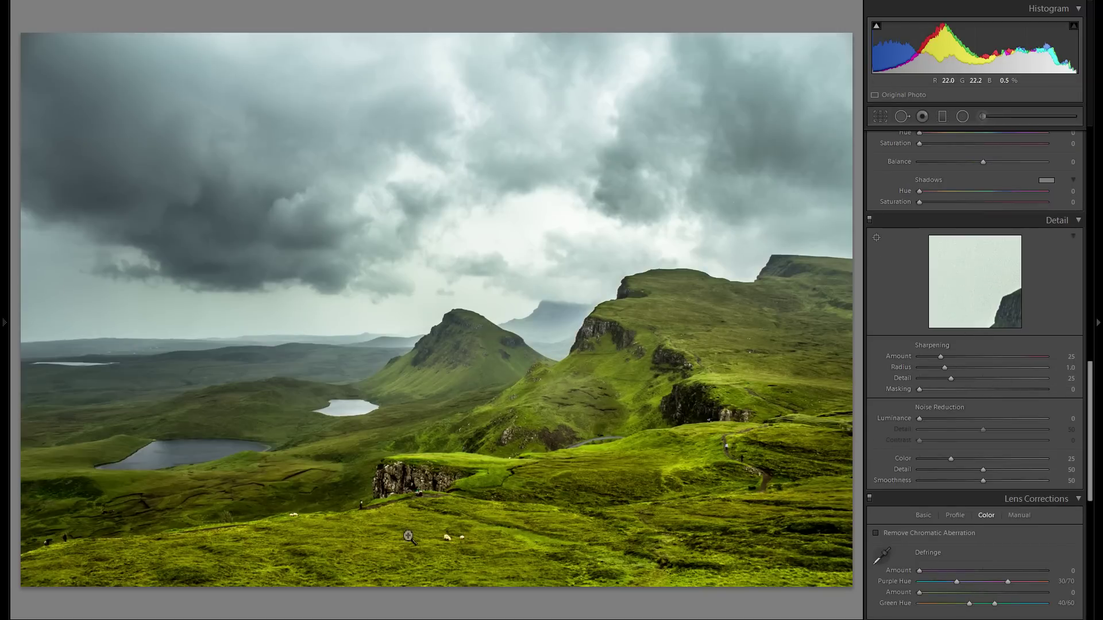
{"action": "left_click", "coordinate": [471, 515]}
{"action": "left_click_drag", "start_coordinate": [648, 527], "coordinate": [416, 394]}
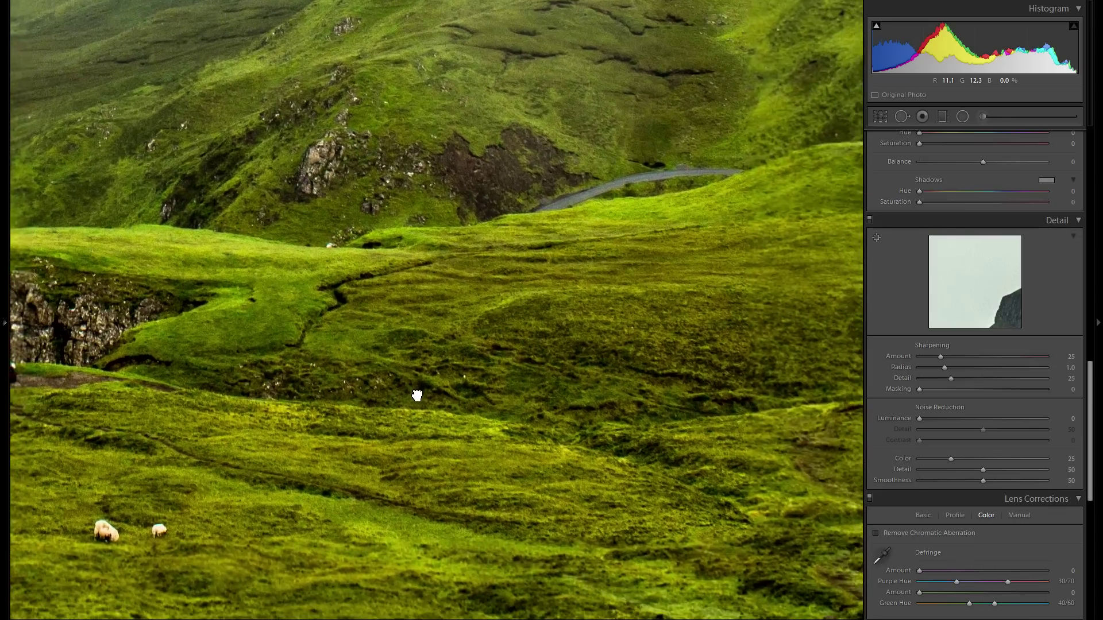
{"action": "left_click_drag", "start_coordinate": [541, 453], "coordinate": [511, 433]}
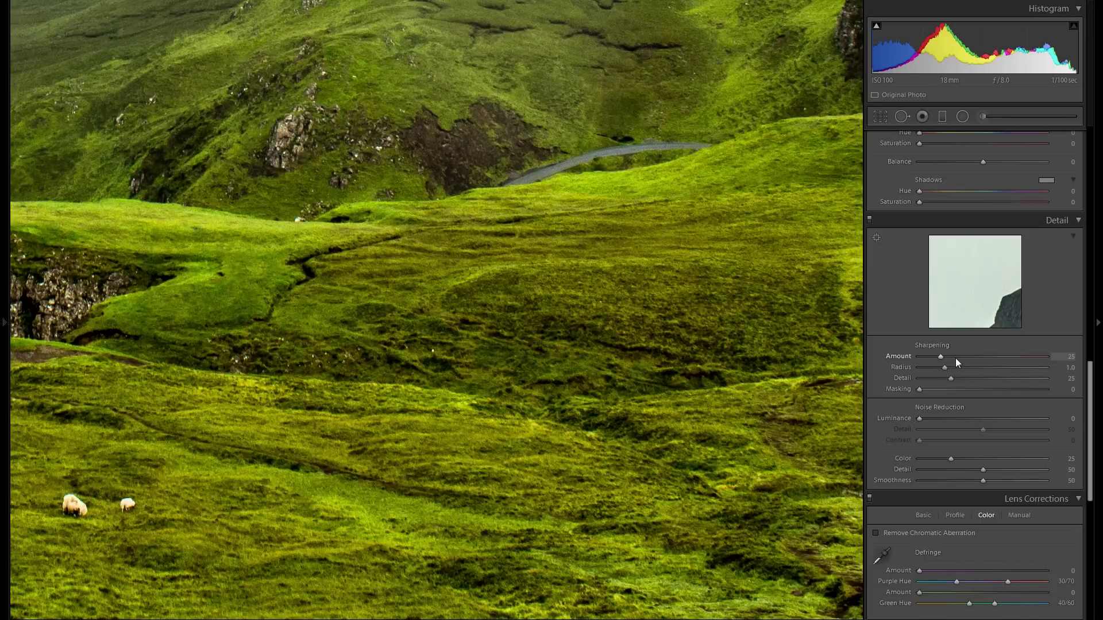
{"action": "left_click_drag", "start_coordinate": [961, 357], "coordinate": [962, 357]}
{"action": "left_click_drag", "start_coordinate": [975, 359], "coordinate": [1050, 363]}
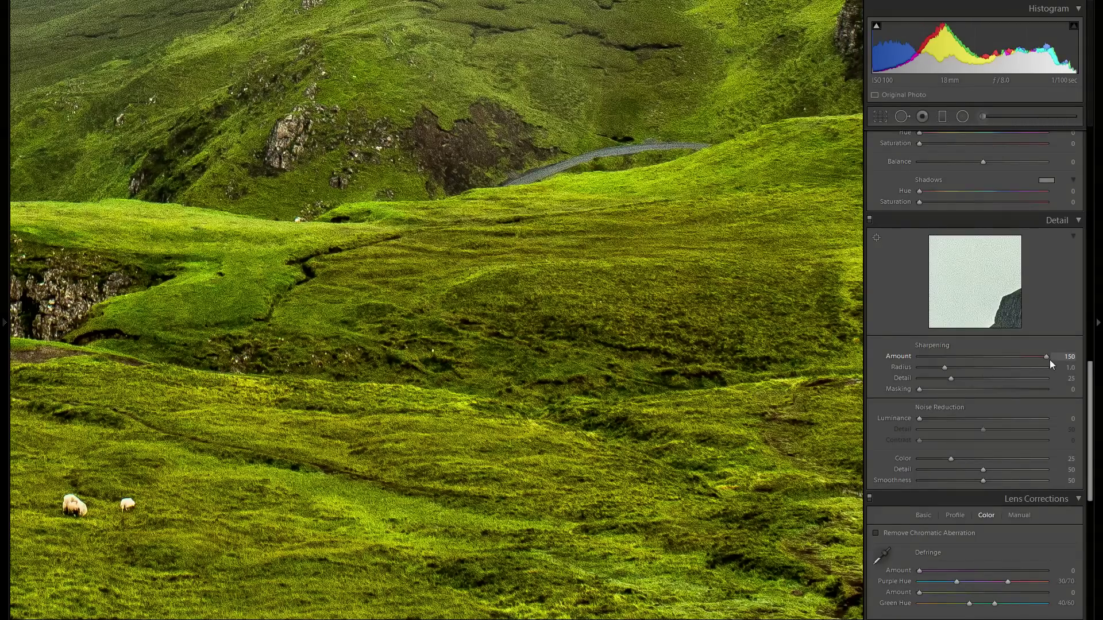
{"action": "left_click_drag", "start_coordinate": [600, 256], "coordinate": [665, 241]}
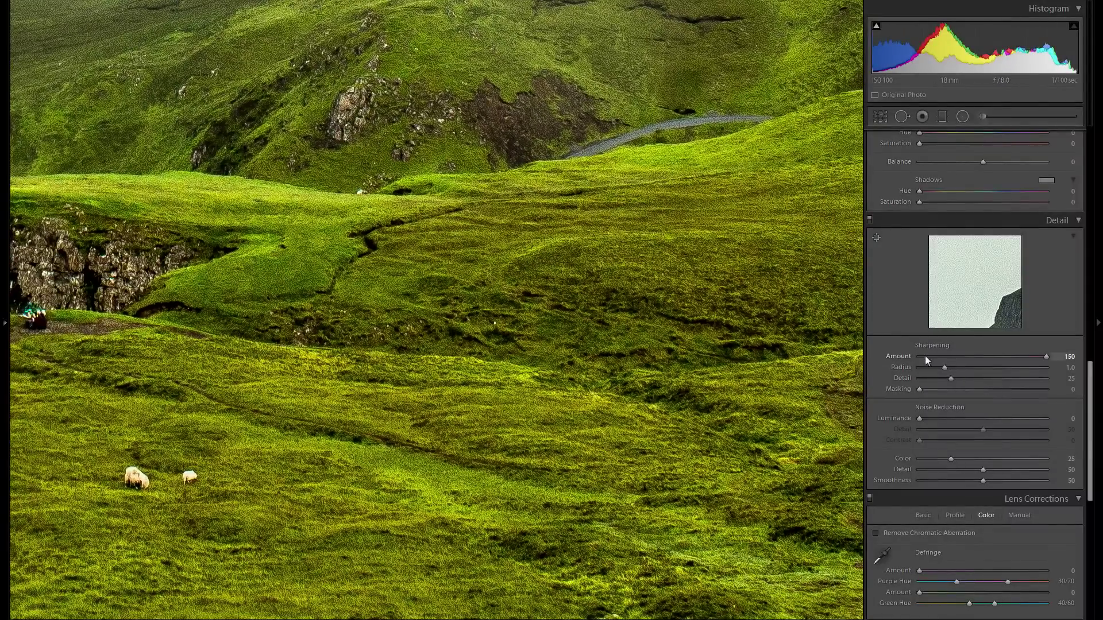
Set the Sharpening amount to 56, judging intermediate amounts of 44 and 54 on the close-up grass.
{"action": "left_click_drag", "start_coordinate": [949, 359], "coordinate": [957, 359]}
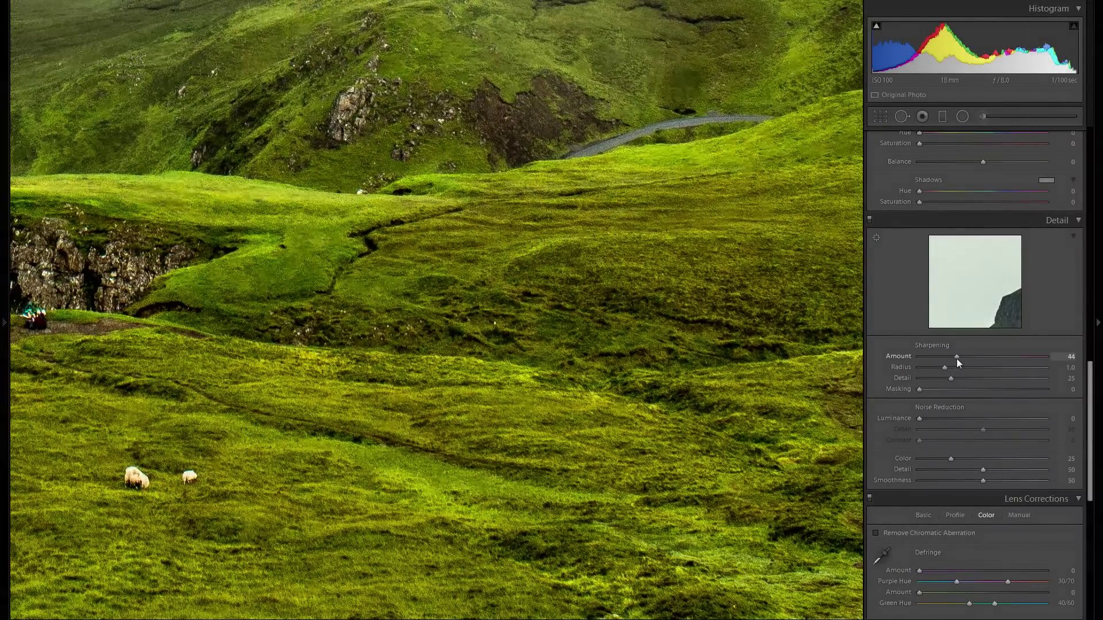
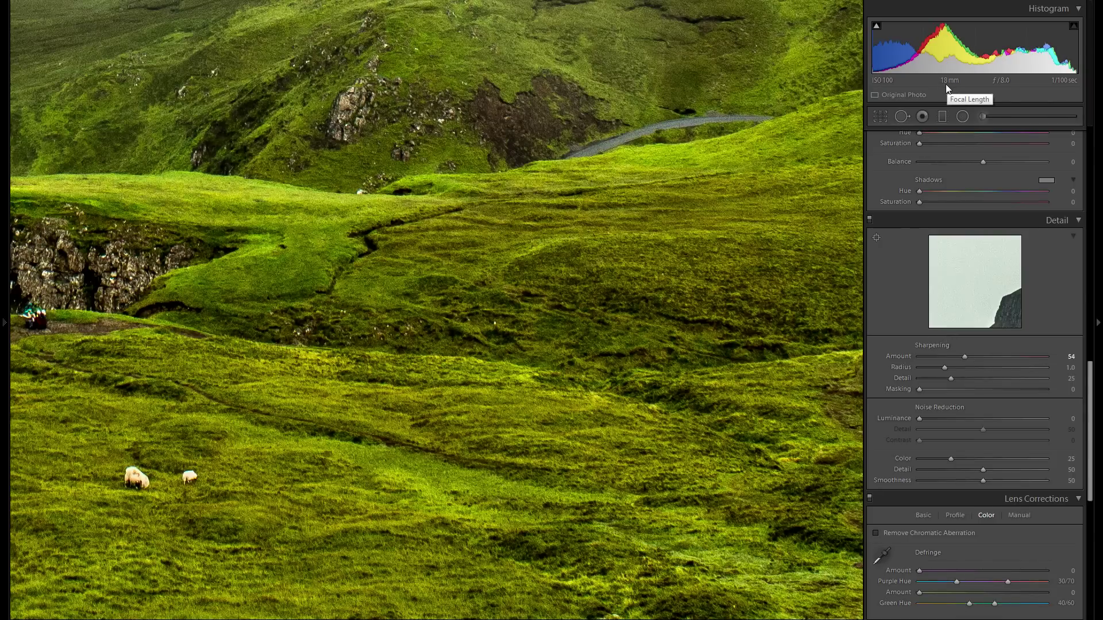
{"action": "left_click_drag", "start_coordinate": [543, 394], "coordinate": [589, 394]}
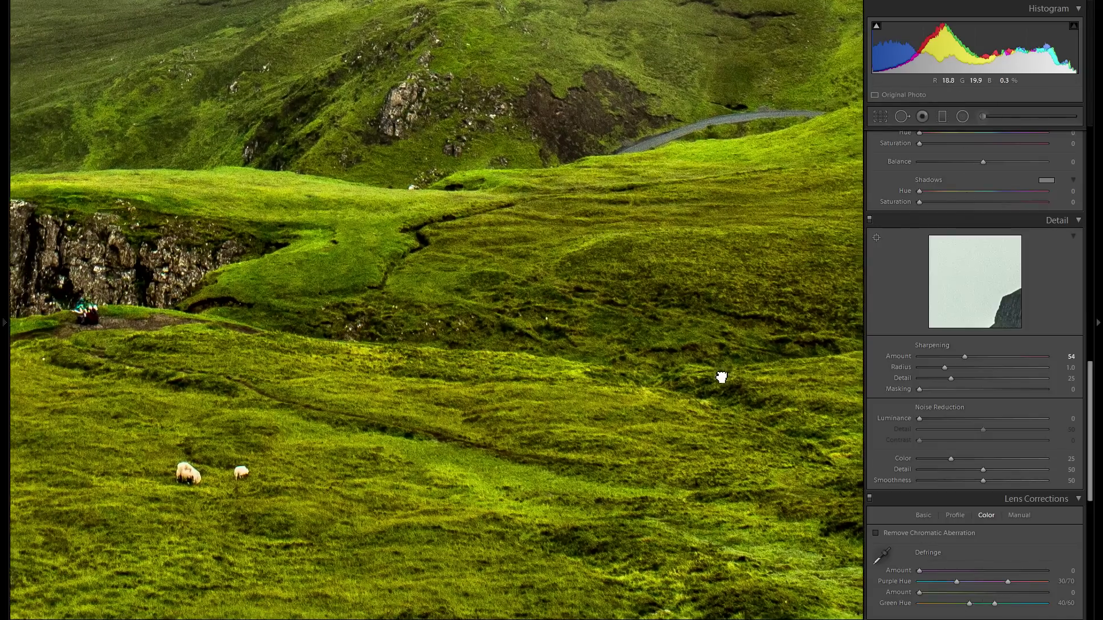
{"action": "left_click_drag", "start_coordinate": [725, 375], "coordinate": [604, 364]}
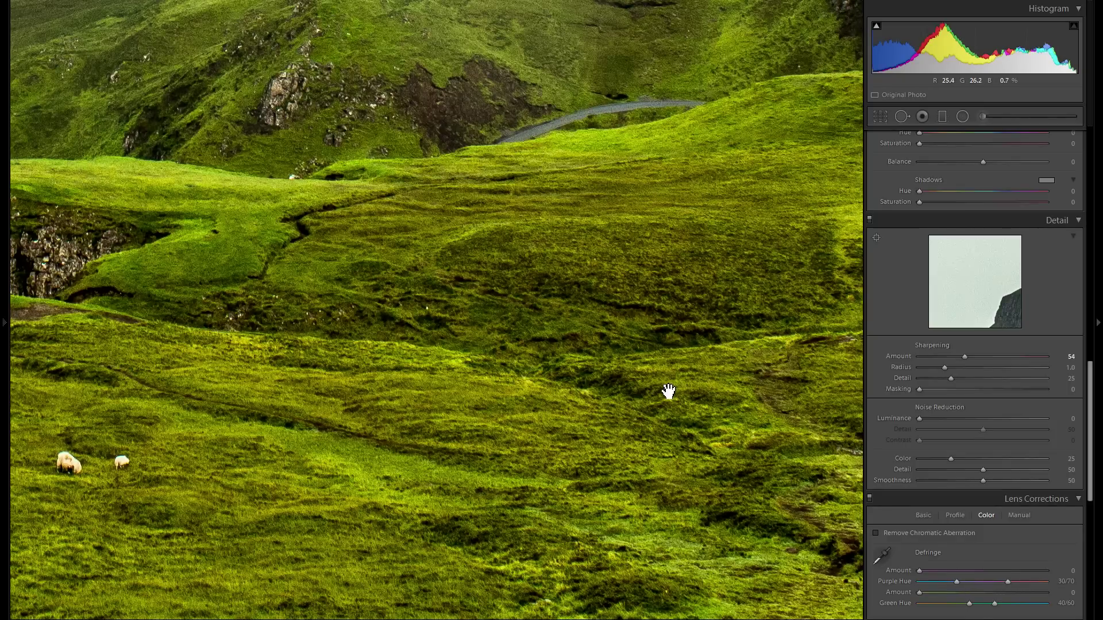
{"action": "left_click_drag", "start_coordinate": [966, 357], "coordinate": [965, 359]}
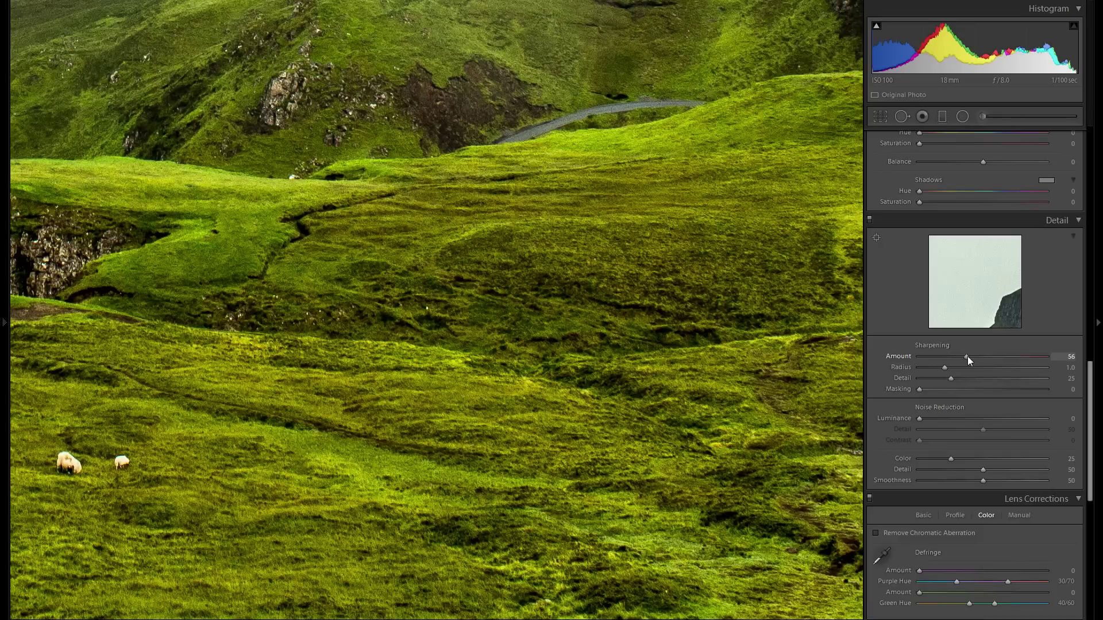
{"action": "left_click", "coordinate": [544, 364]}
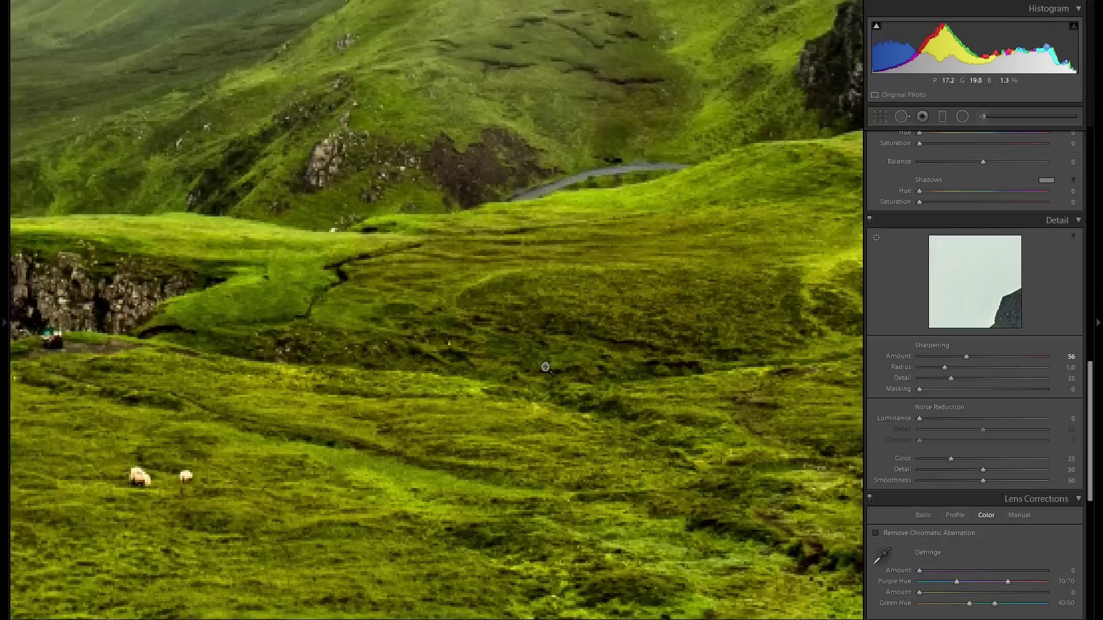
Try Sharpening Masking values of 20, 57 and 73, using the black-and-white mask preview.
{"action": "left_click_drag", "start_coordinate": [928, 390], "coordinate": [931, 390]}
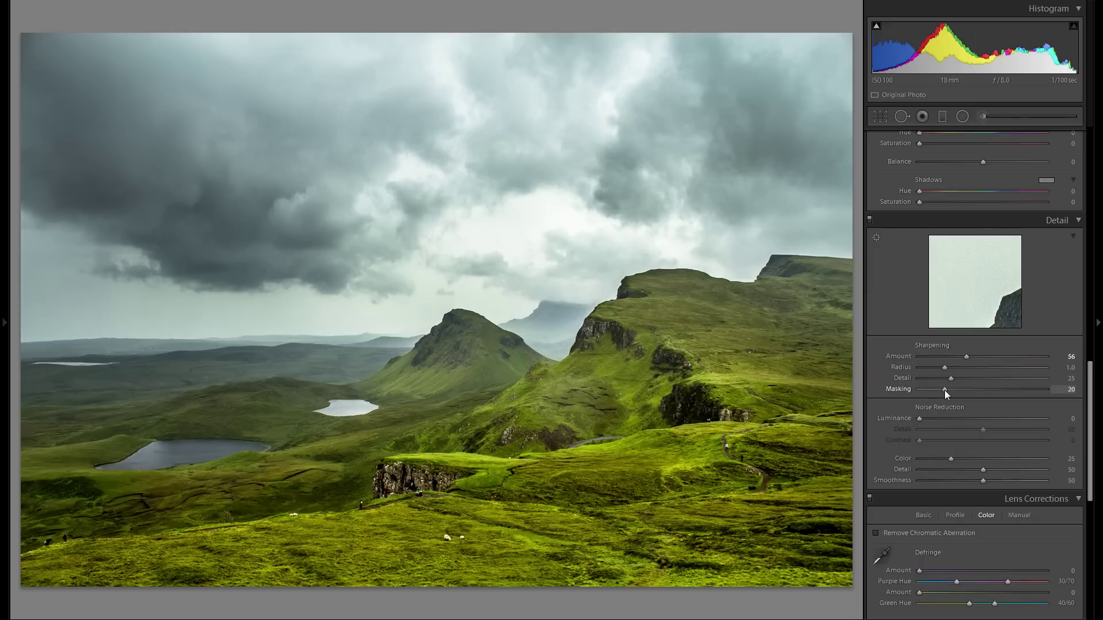
{"action": "left_click", "coordinate": [944, 390], "text": "alt"}
{"action": "left_click_drag", "start_coordinate": [945, 390], "coordinate": [993, 390]}
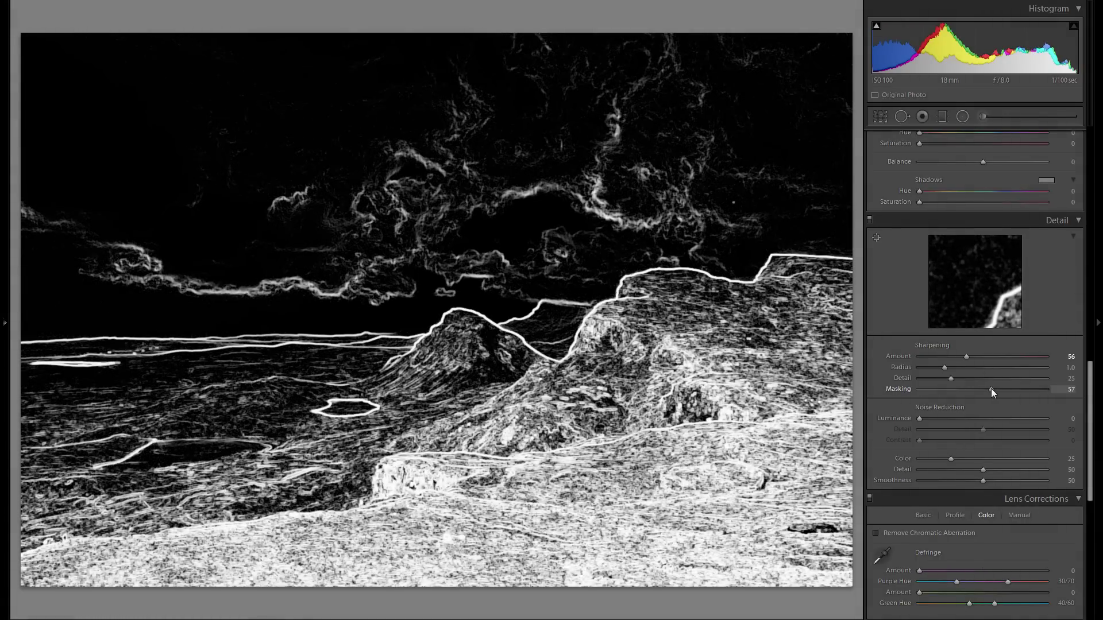
{"action": "left_click_drag", "start_coordinate": [990, 389], "coordinate": [1012, 388]}
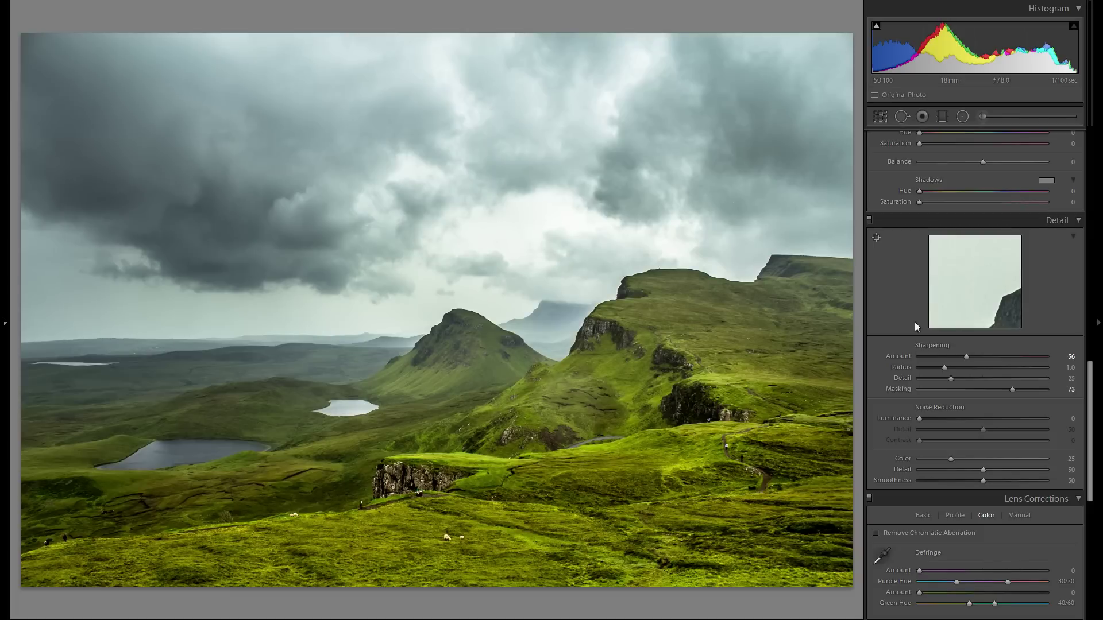
Compare Sharpening Masking at 4 and 86 up close on the dark clouds.
{"action": "left_click_drag", "start_coordinate": [1009, 390], "coordinate": [921, 388]}
{"action": "left_click", "coordinate": [320, 201]}
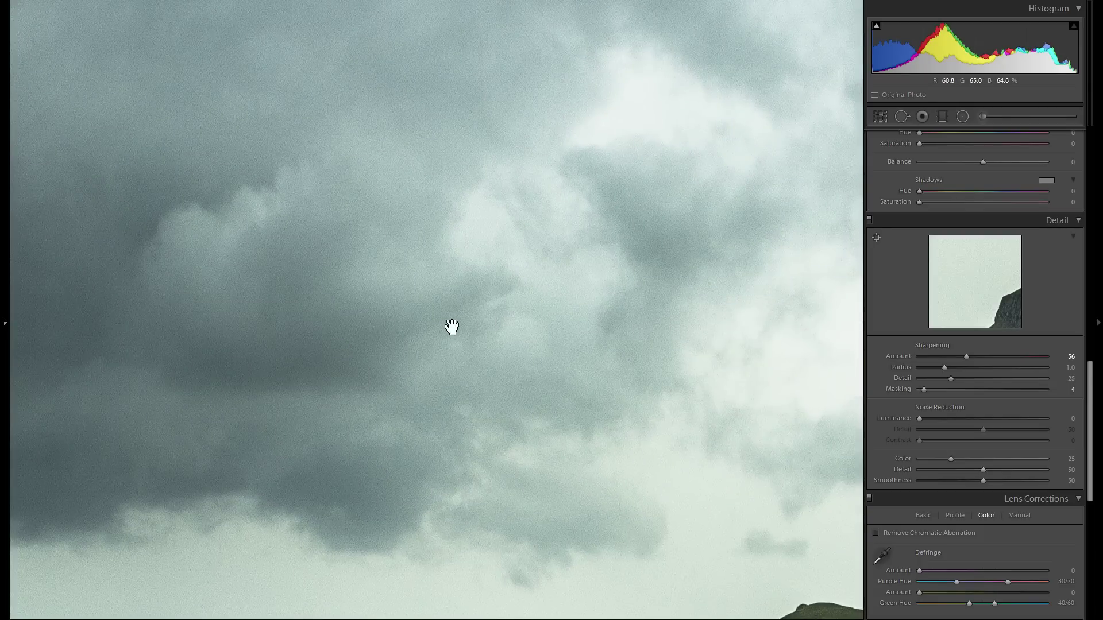
{"action": "left_click_drag", "start_coordinate": [455, 326], "coordinate": [554, 292]}
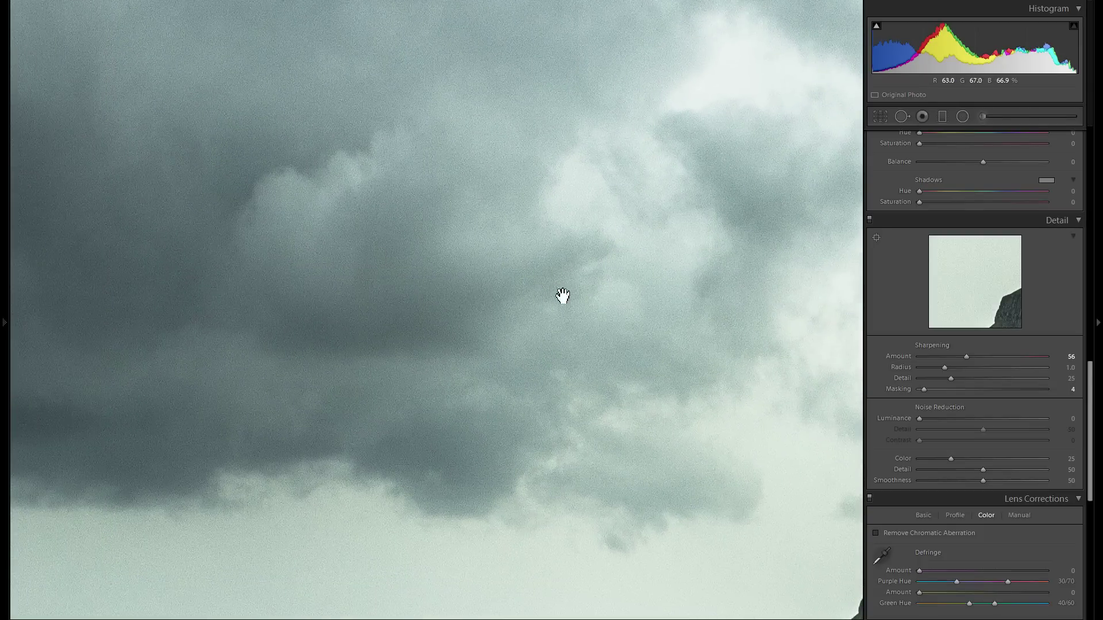
{"action": "left_click_drag", "start_coordinate": [992, 387], "coordinate": [1022, 390]}
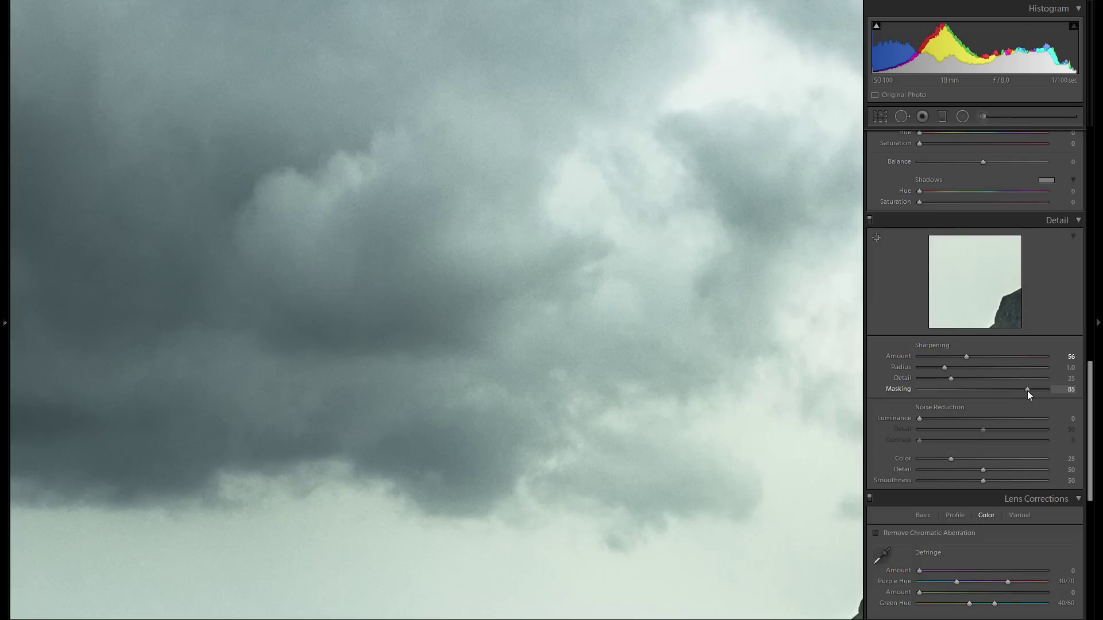
{"action": "left_click", "coordinate": [623, 342]}
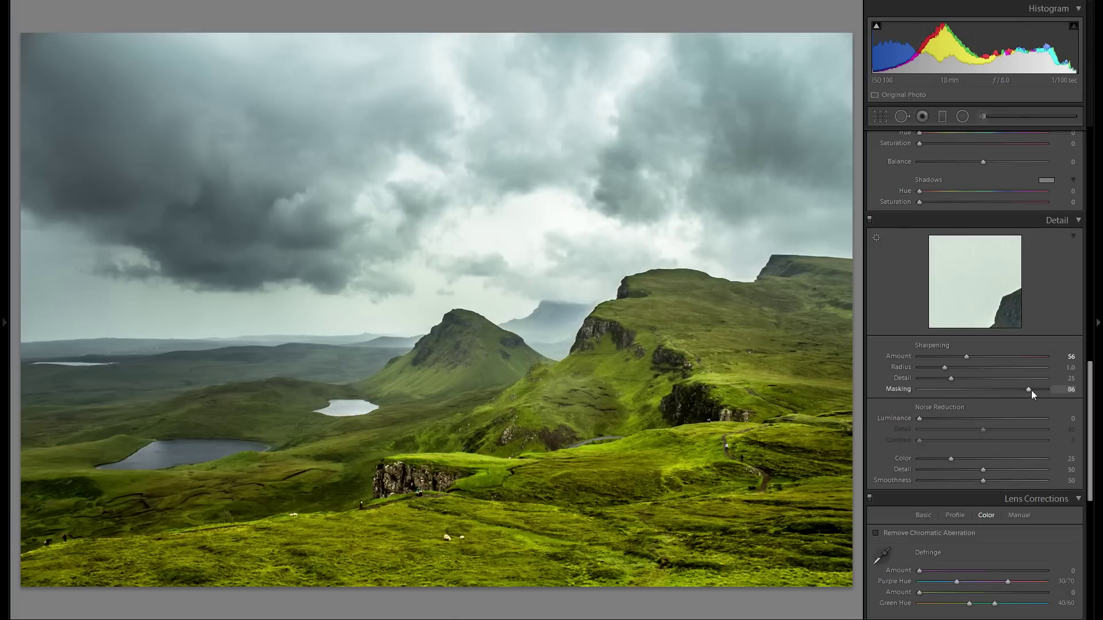
Set the Sharpening Masking to 65, checking which edges the mask preview covers.
{"action": "left_click_drag", "start_coordinate": [1030, 390], "coordinate": [1007, 388]}
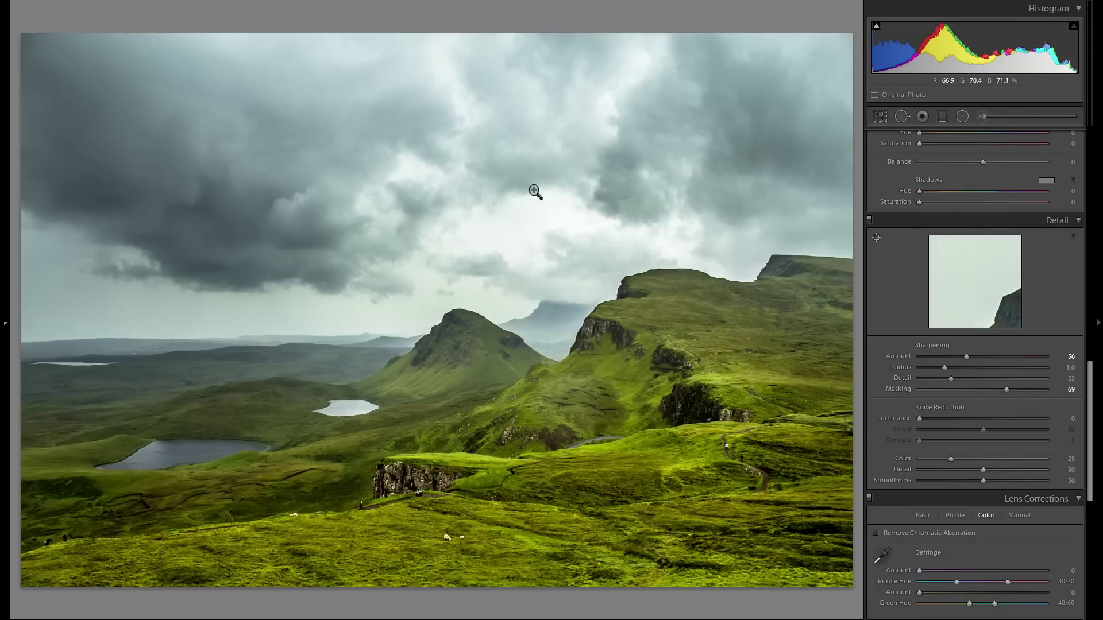
{"action": "left_click", "coordinate": [1008, 391], "text": "alt"}
{"action": "left_click_drag", "start_coordinate": [1008, 392], "coordinate": [1002, 391]}
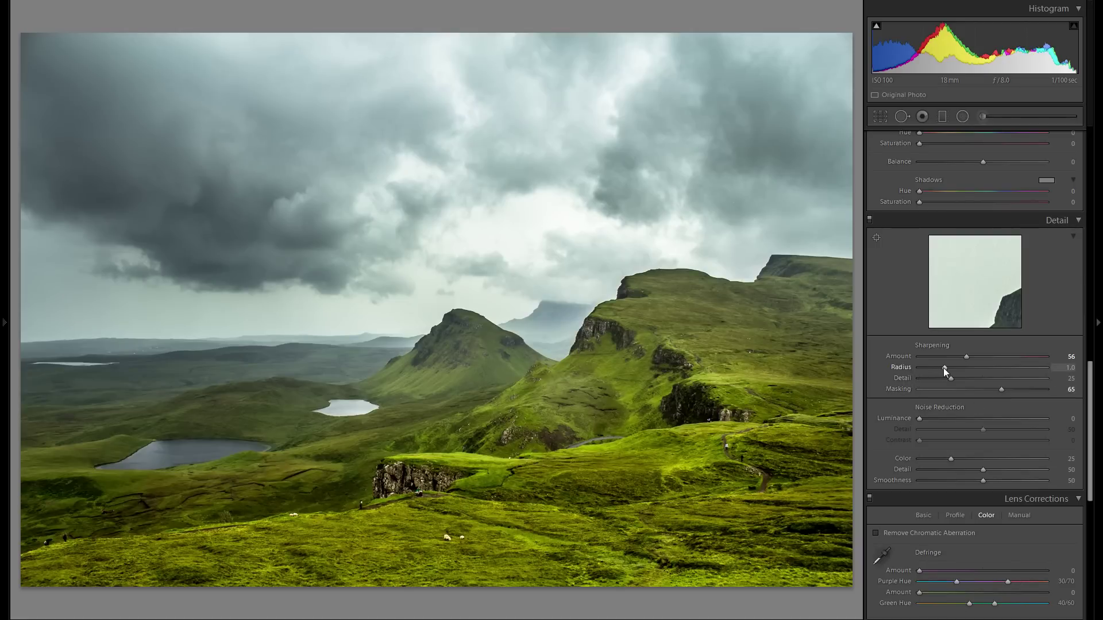
Try Luminance noise reduction while examining the foreground grass up close, and reset it to 0.
{"action": "left_click", "coordinate": [525, 485]}
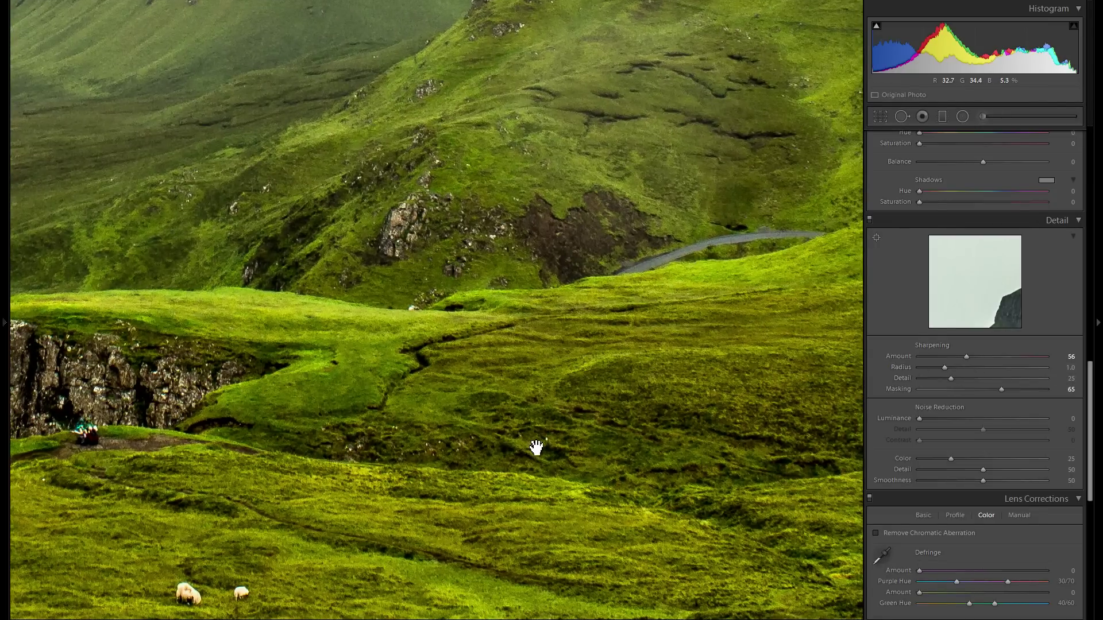
{"action": "left_click_drag", "start_coordinate": [536, 448], "coordinate": [597, 382]}
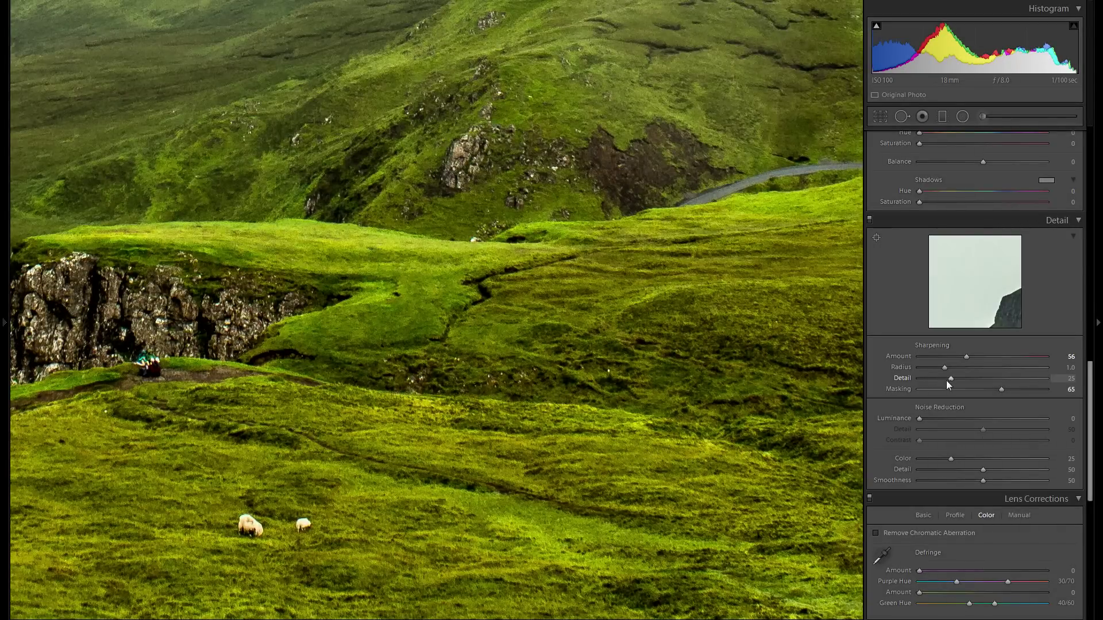
{"action": "left_click_drag", "start_coordinate": [555, 466], "coordinate": [618, 379]}
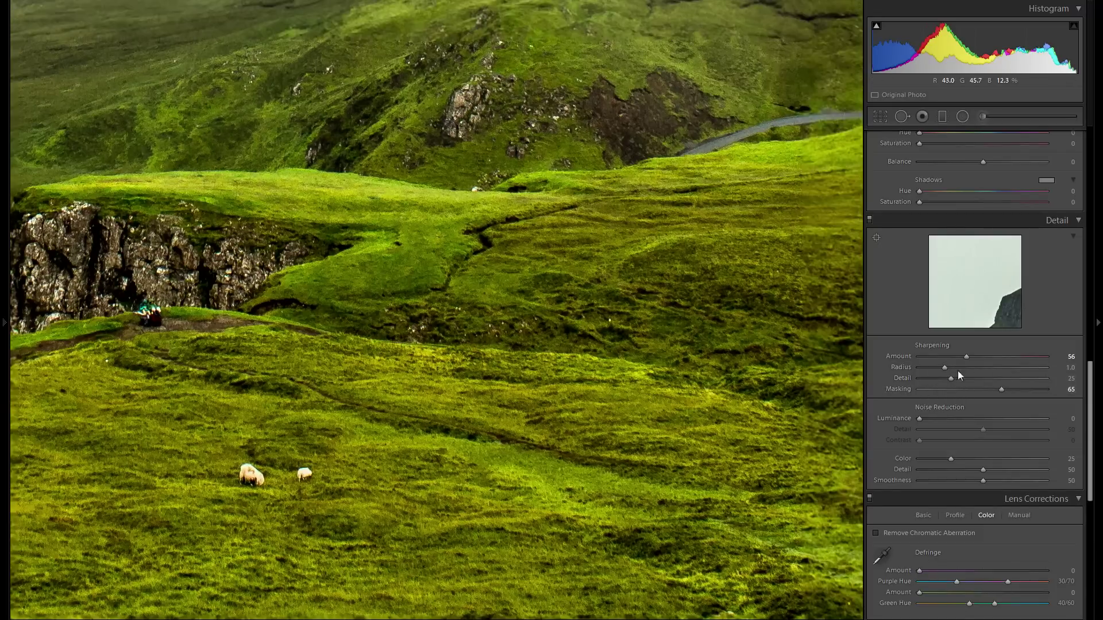
{"action": "left_click_drag", "start_coordinate": [655, 360], "coordinate": [588, 345]}
{"action": "scroll", "coordinate": [956, 355], "scroll_direction": "down", "scroll_amount": 3}
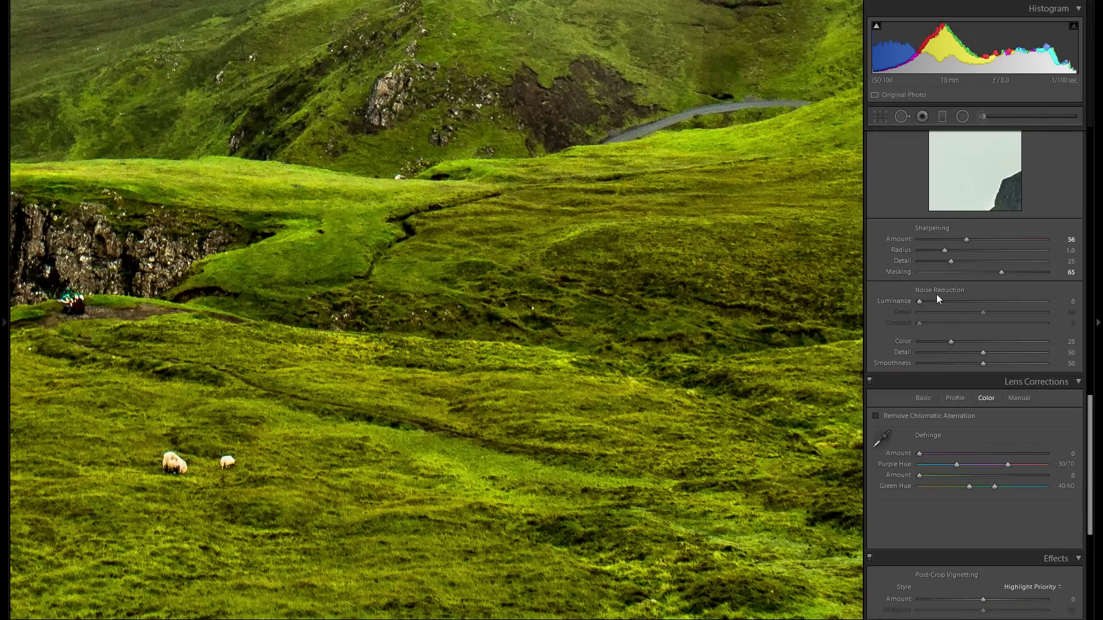
{"action": "left_click_drag", "start_coordinate": [536, 352], "coordinate": [529, 328]}
{"action": "mouse_move", "coordinate": [598, 328]}
{"action": "left_mouse_down"}
{"action": "mouse_move", "coordinate": [603, 308]}
{"action": "mouse_move", "coordinate": [560, 328]}
{"action": "mouse_move", "coordinate": [625, 298]}
{"action": "mouse_move", "coordinate": [596, 334]}
{"action": "left_mouse_up"}
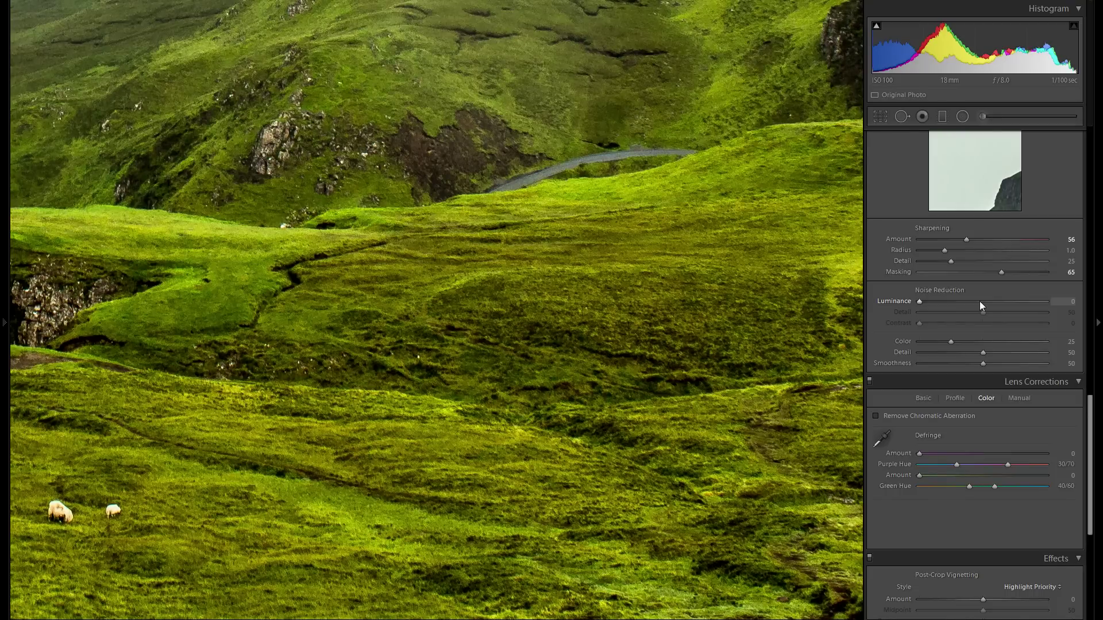
{"action": "mouse_move", "coordinate": [982, 306]}
{"action": "left_mouse_down"}
{"action": "mouse_move", "coordinate": [972, 305]}
{"action": "mouse_move", "coordinate": [982, 307]}
{"action": "left_mouse_up"}
{"action": "double_click", "coordinate": [904, 301]}
Try a Luminance noise reduction of 15 on the mountain and green hillside up close, and reset it.
{"action": "scroll", "coordinate": [679, 320], "scroll_direction": "up", "scroll_amount": 10}
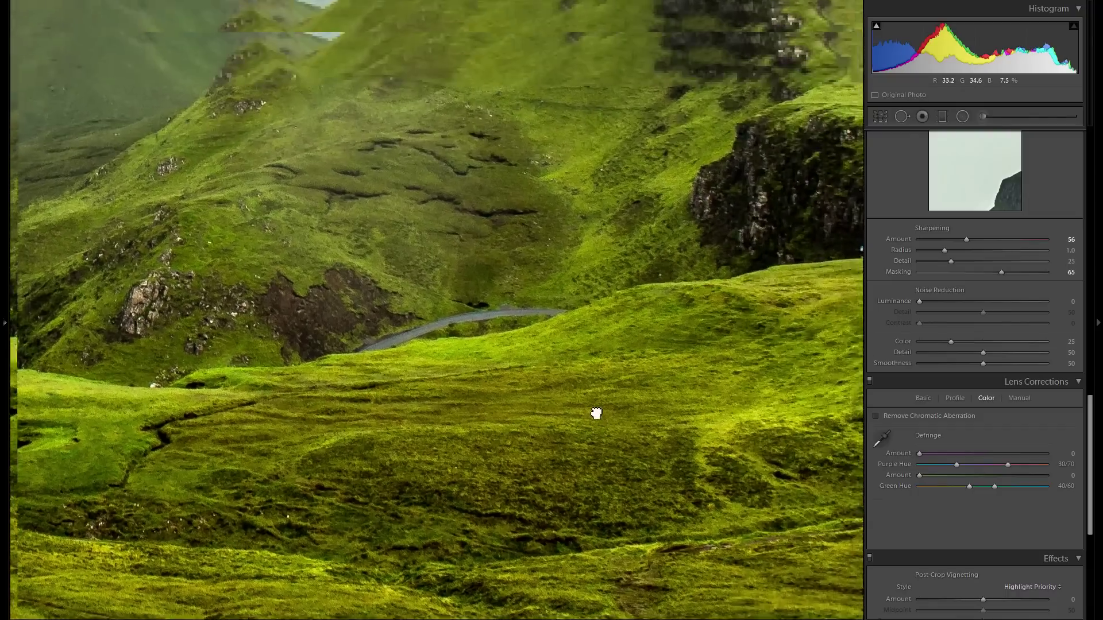
{"action": "scroll", "coordinate": [546, 359], "scroll_direction": "up", "scroll_amount": 4}
{"action": "scroll", "coordinate": [590, 422], "scroll_direction": "left", "scroll_amount": 8}
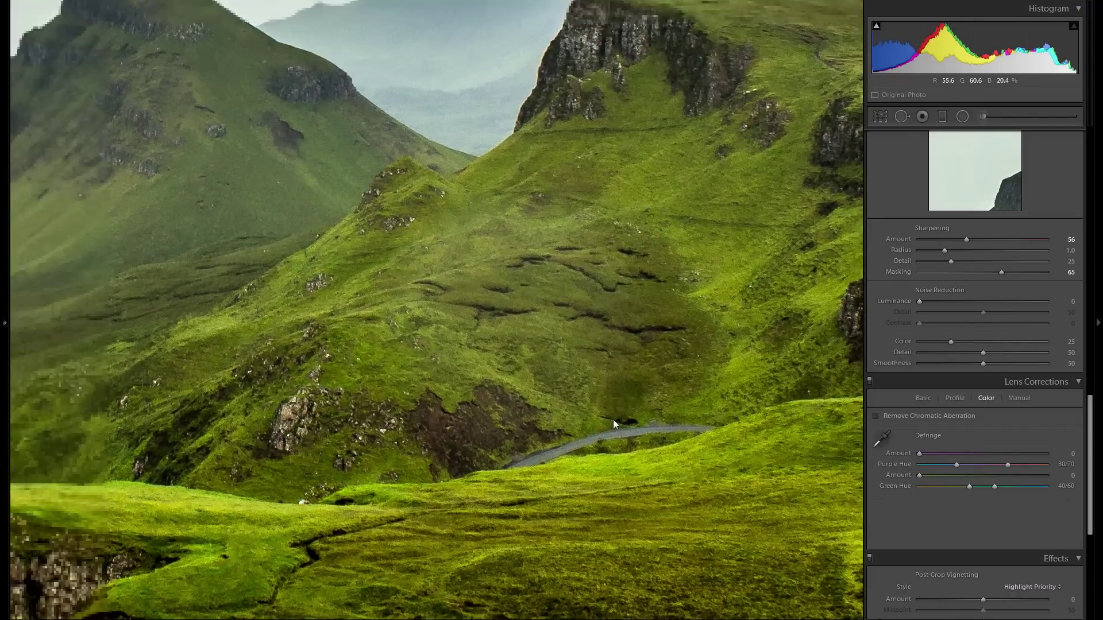
{"action": "scroll", "coordinate": [591, 408], "scroll_direction": "left", "scroll_amount": 3}
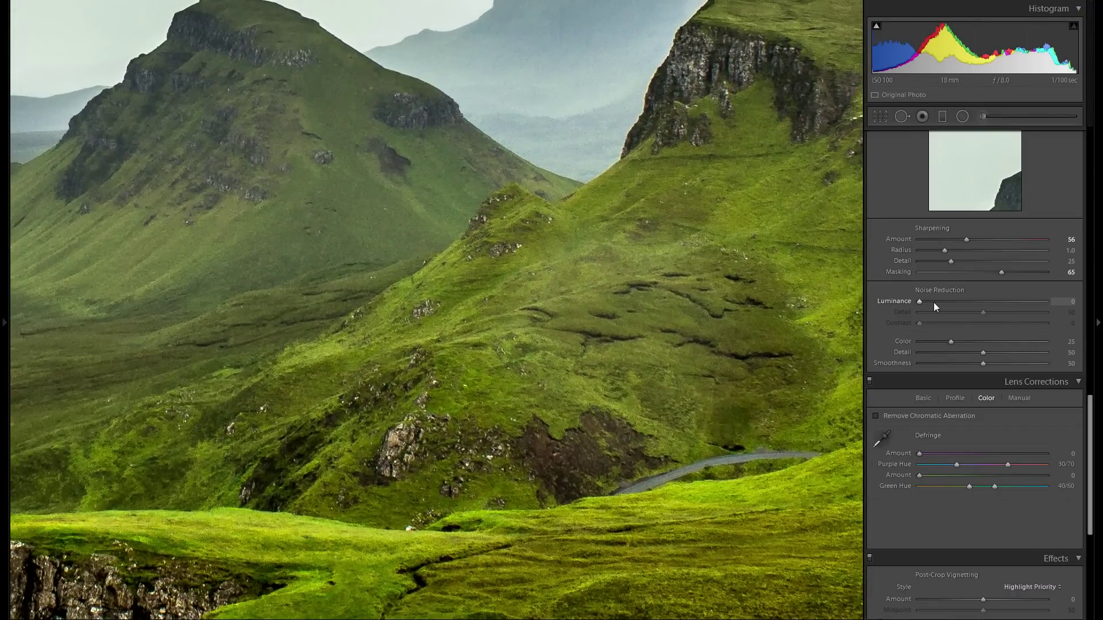
{"action": "scroll", "coordinate": [714, 327], "scroll_direction": "left", "scroll_amount": 11}
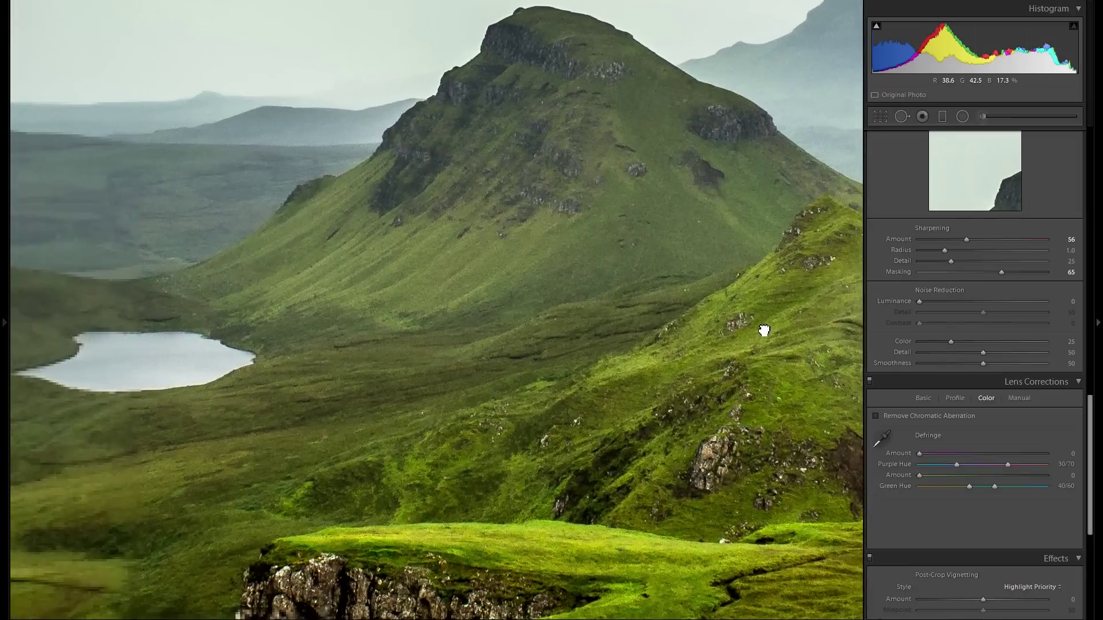
{"action": "left_click_drag", "start_coordinate": [930, 298], "coordinate": [939, 305]}
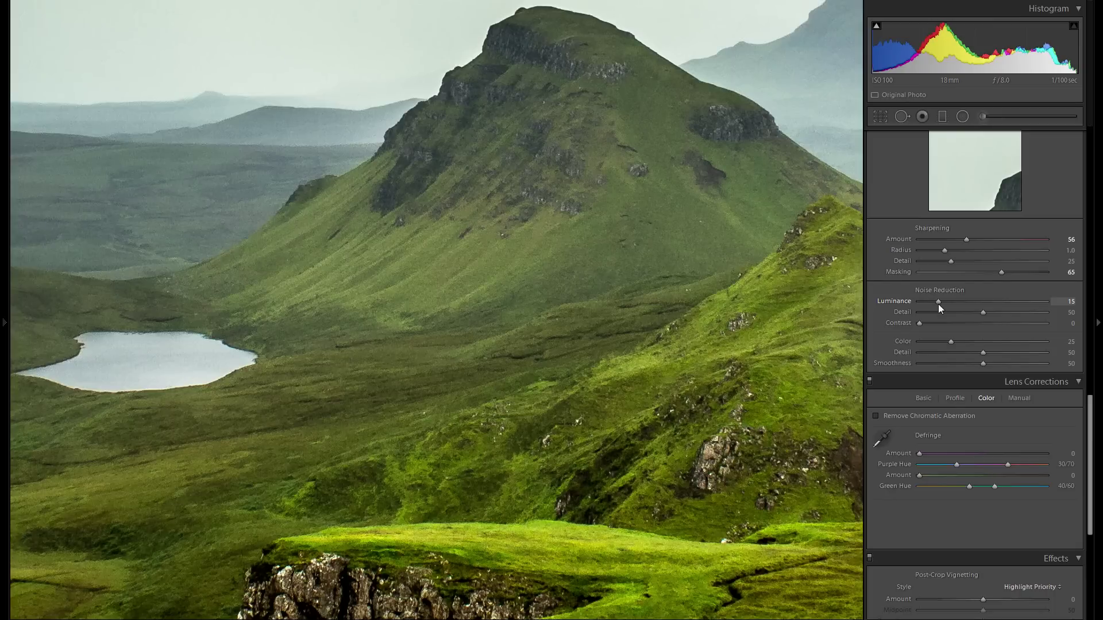
{"action": "left_click_drag", "start_coordinate": [757, 459], "coordinate": [522, 311]}
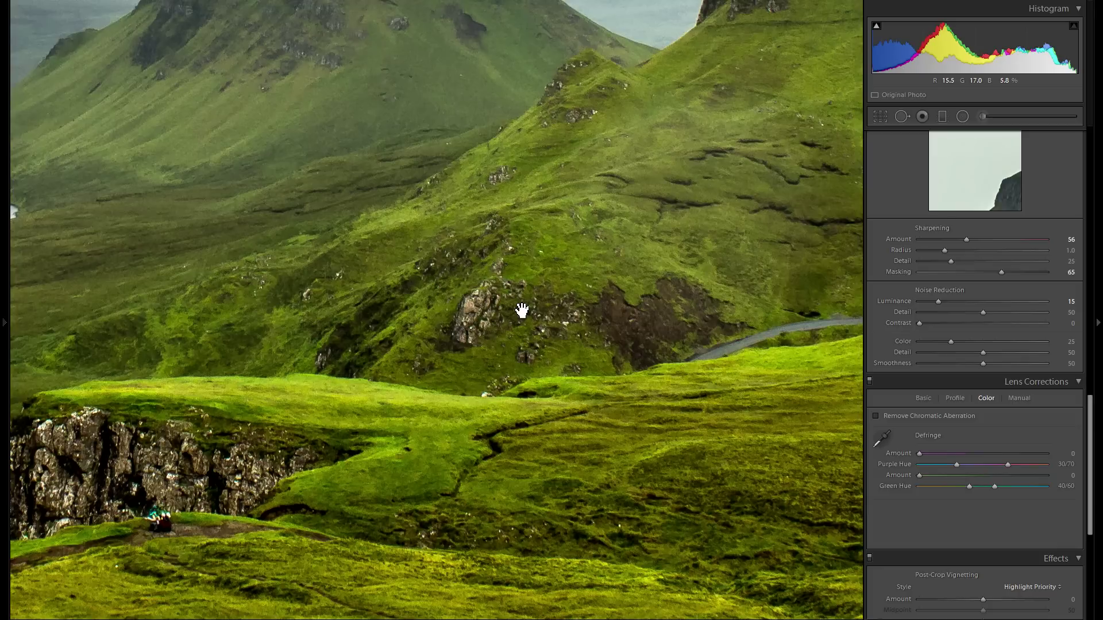
{"action": "left_click_drag", "start_coordinate": [608, 254], "coordinate": [448, 292]}
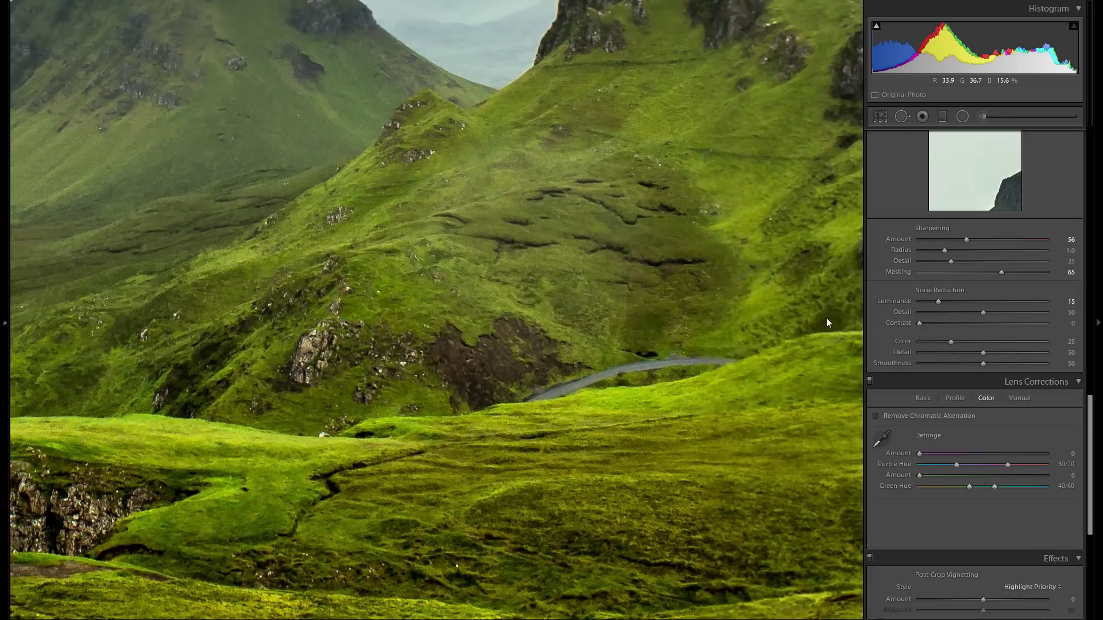
{"action": "double_click", "coordinate": [902, 301]}
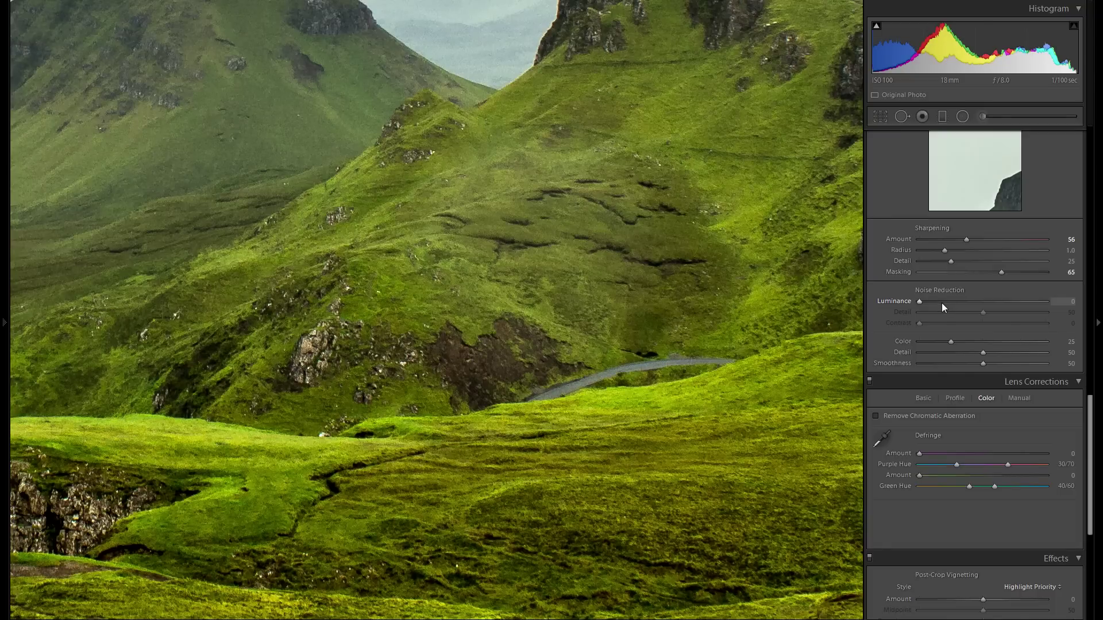
Try Luminance noise reduction up to 43 on the close-up grass and dark slope, resetting it to 0 after each trial.
{"action": "left_click_drag", "start_coordinate": [957, 303], "coordinate": [979, 301]}
{"action": "double_click", "coordinate": [887, 302]}
{"action": "left_click_drag", "start_coordinate": [557, 439], "coordinate": [522, 185]}
{"action": "left_click_drag", "start_coordinate": [453, 377], "coordinate": [379, 446]}
{"action": "left_click_drag", "start_coordinate": [493, 367], "coordinate": [580, 402]}
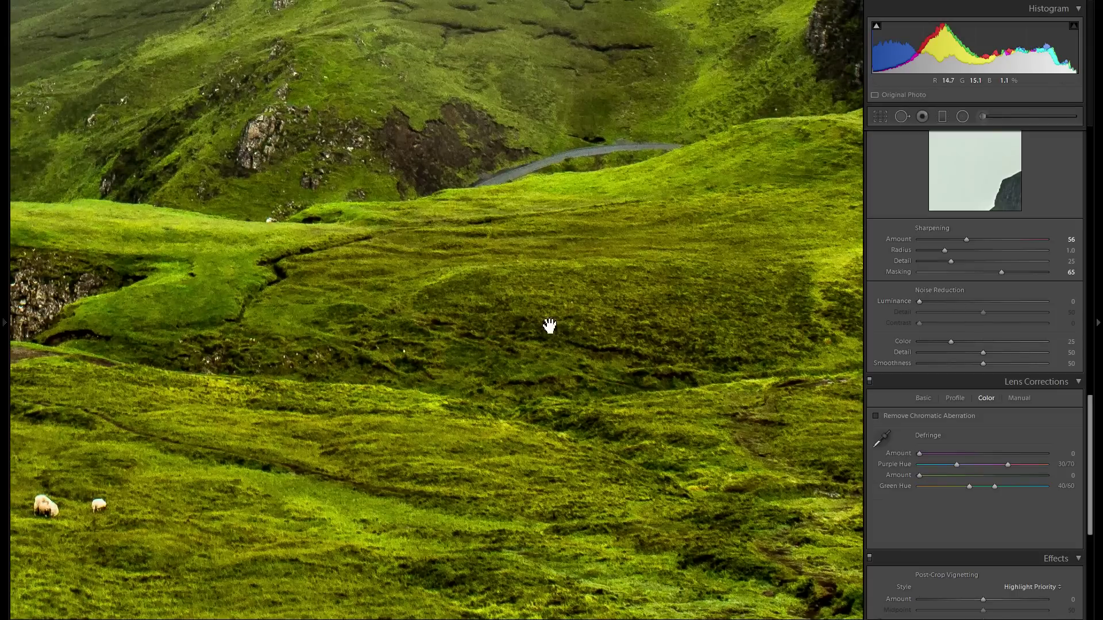
{"action": "left_click_drag", "start_coordinate": [549, 326], "coordinate": [550, 354]}
{"action": "left_click_drag", "start_coordinate": [948, 302], "coordinate": [975, 303]}
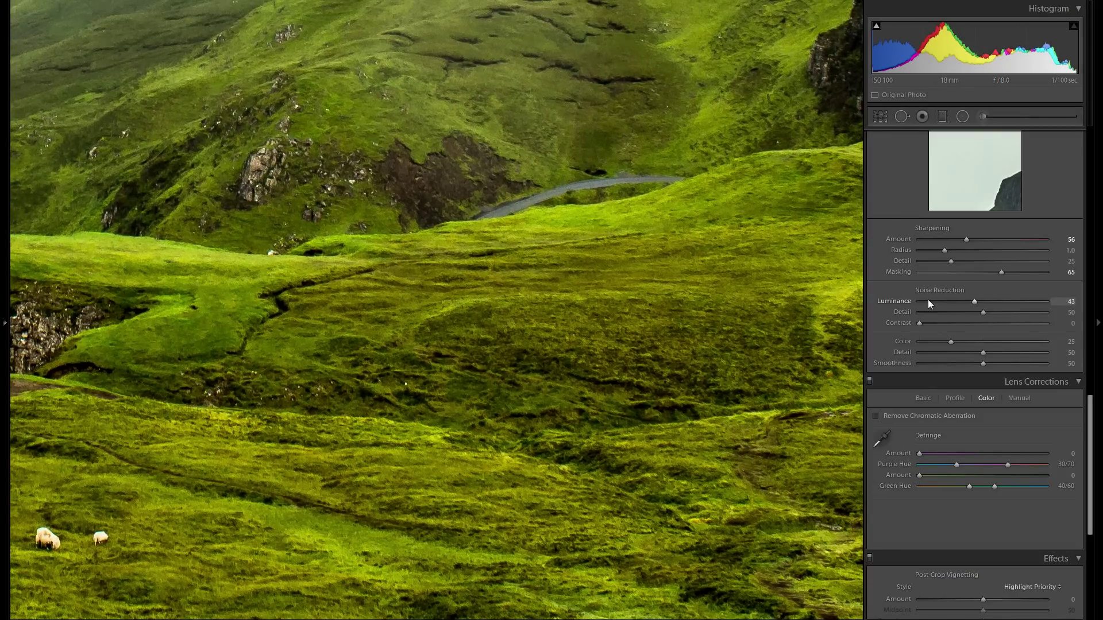
{"action": "double_click", "coordinate": [901, 302]}
Set the Luminance noise reduction to 10 after reviewing the Basic tone settings, and check the grass and lakes up close.
{"action": "scroll", "coordinate": [923, 373], "scroll_direction": "up", "scroll_amount": 4}
{"action": "scroll", "coordinate": [922, 374], "scroll_direction": "up", "scroll_amount": 6}
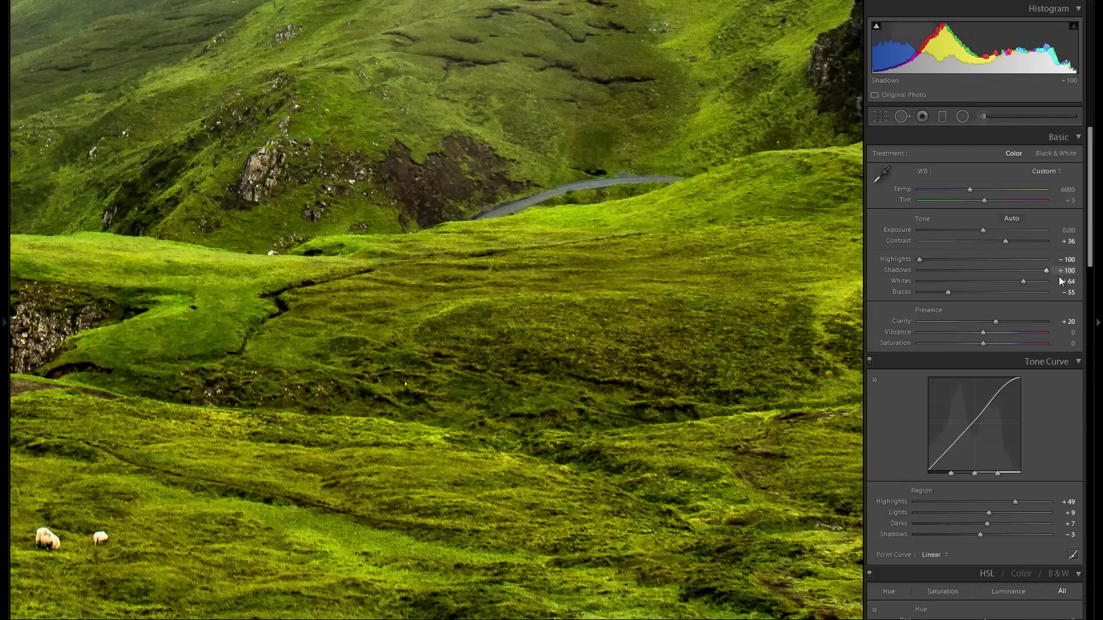
{"action": "scroll", "coordinate": [529, 369], "scroll_direction": "down", "scroll_amount": 5}
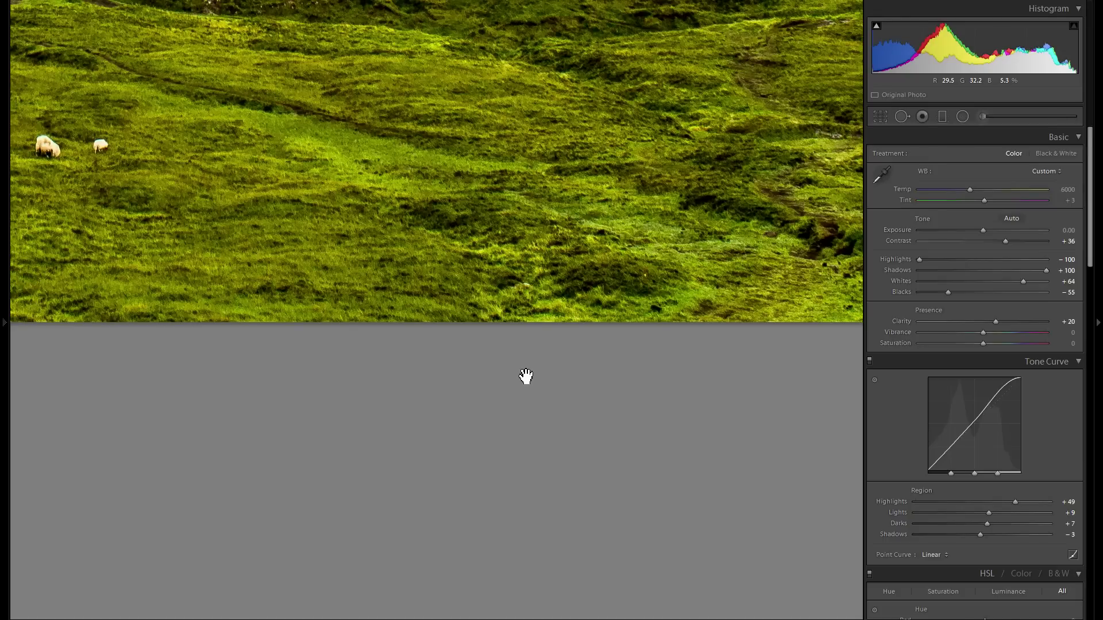
{"action": "scroll", "coordinate": [526, 376], "scroll_direction": "up", "scroll_amount": 1}
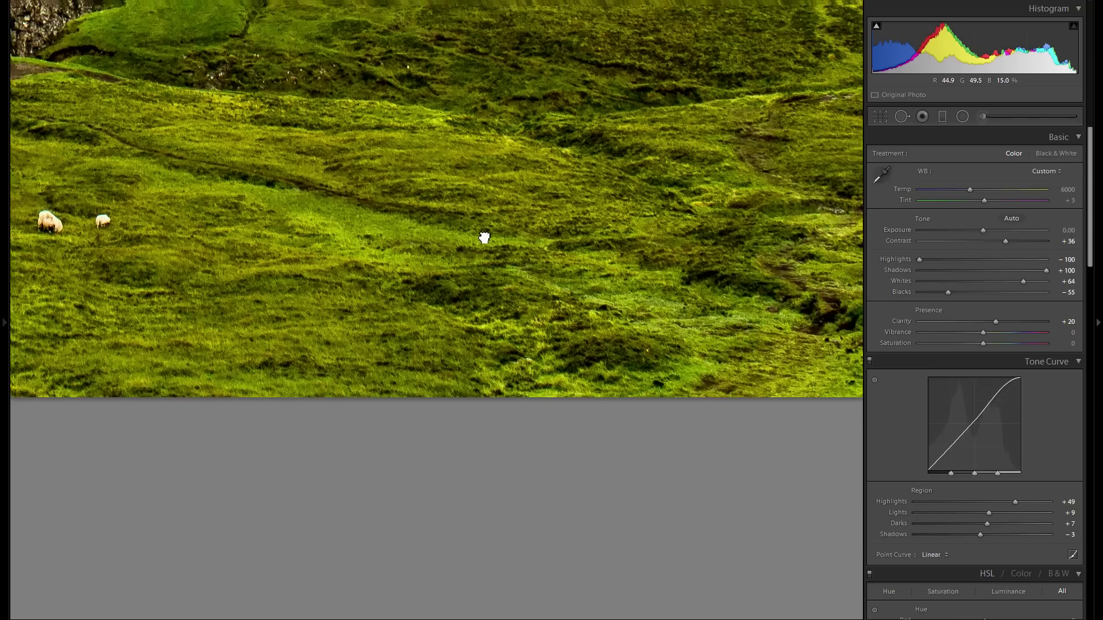
{"action": "left_click_drag", "start_coordinate": [482, 239], "coordinate": [567, 444]}
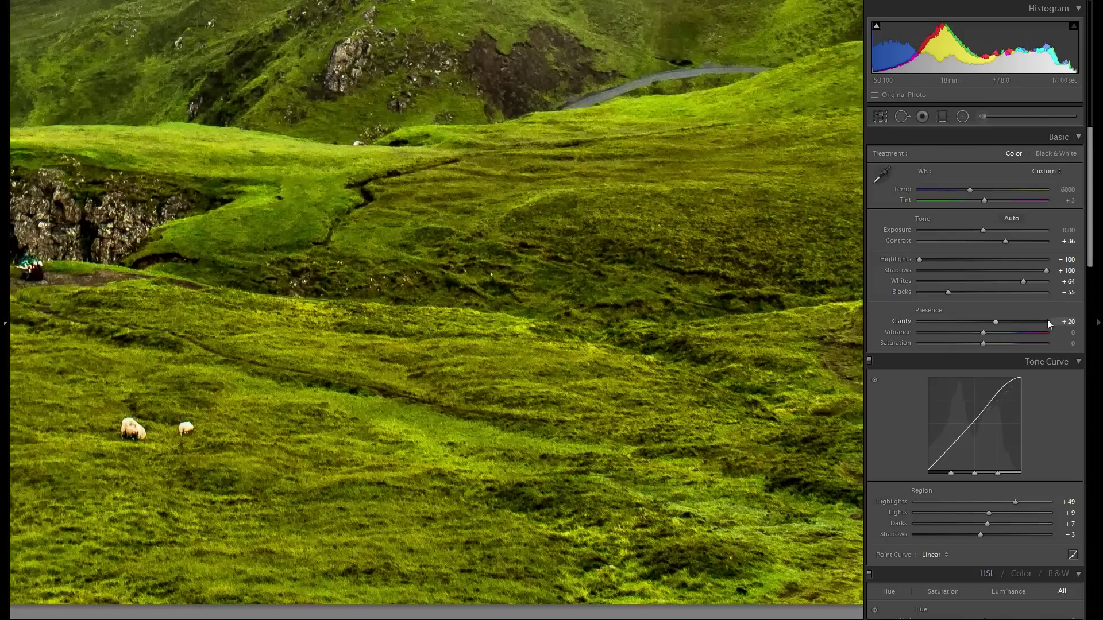
{"action": "scroll", "coordinate": [1039, 322], "scroll_direction": "down", "scroll_amount": 10}
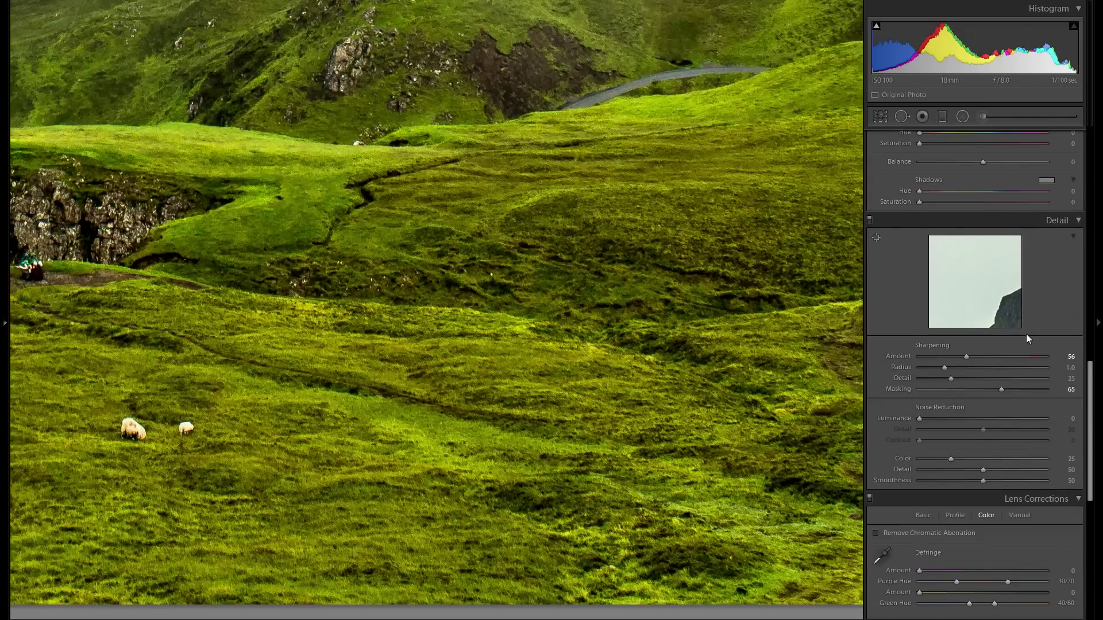
{"action": "left_click", "coordinate": [932, 419]}
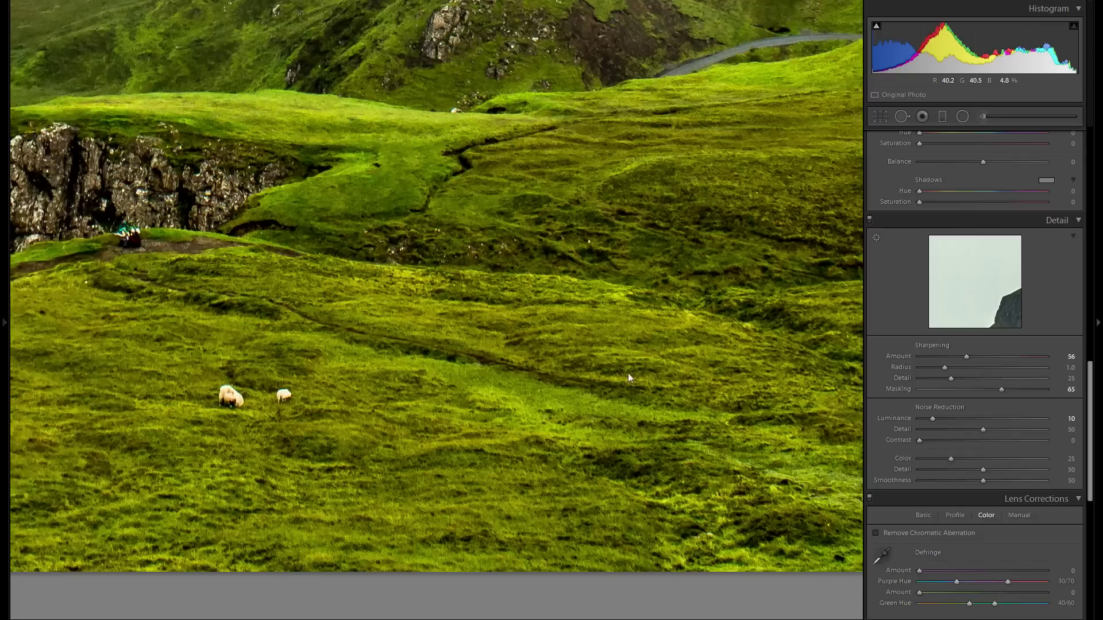
{"action": "left_click_drag", "start_coordinate": [466, 344], "coordinate": [601, 339]}
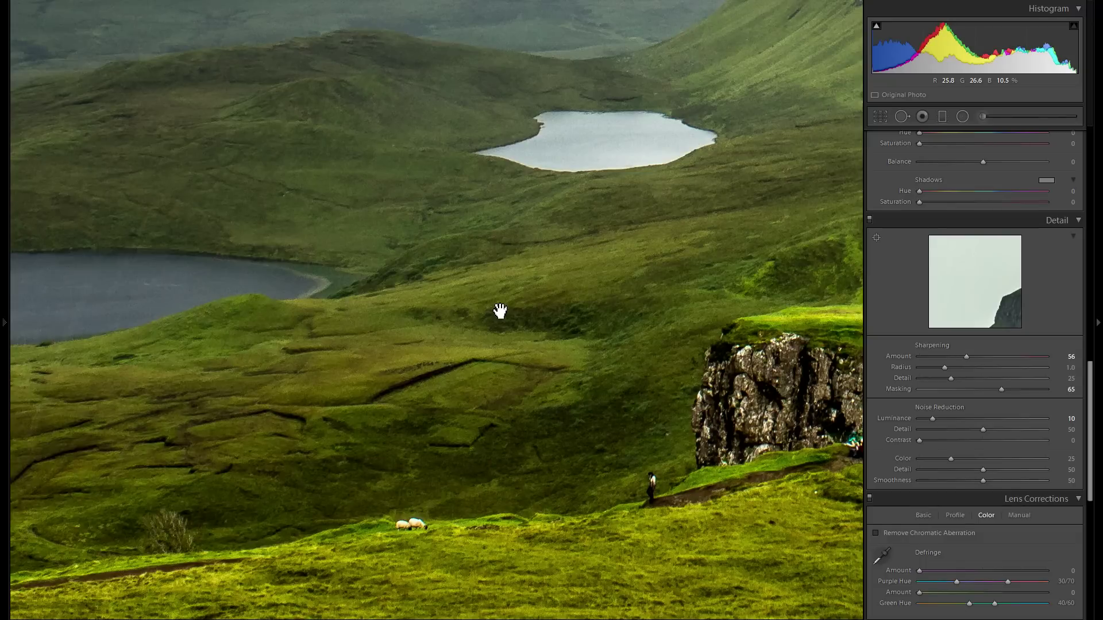
{"action": "left_click_drag", "start_coordinate": [532, 293], "coordinate": [354, 467]}
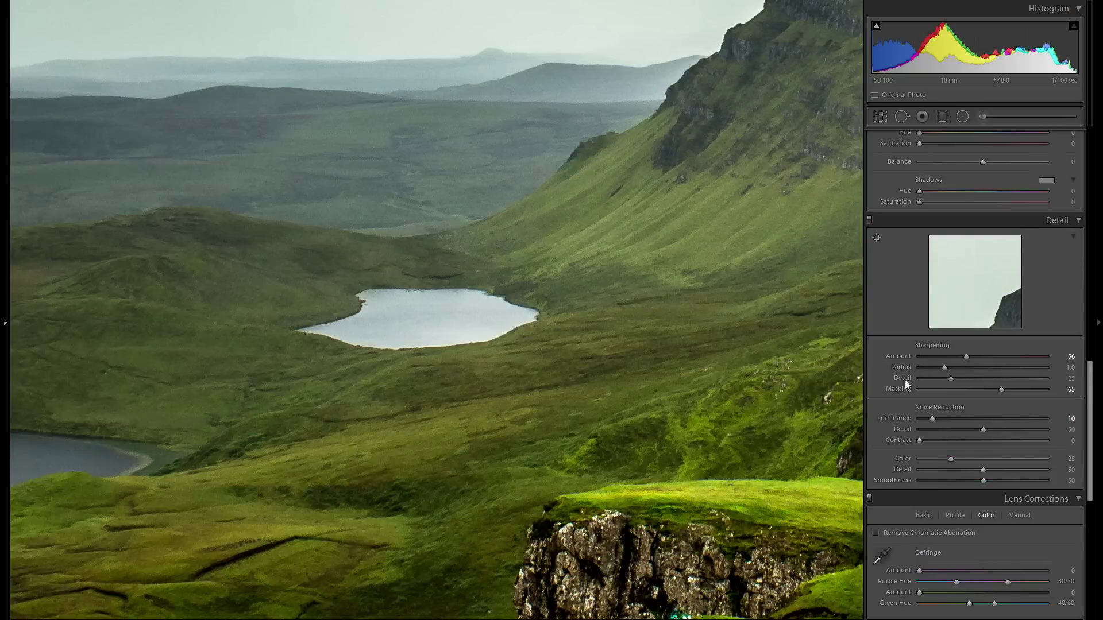
Try a strong Color noise reduction on the mountain beside the lake, and restore its default value.
{"action": "scroll", "coordinate": [917, 396], "scroll_direction": "down", "scroll_amount": 3}
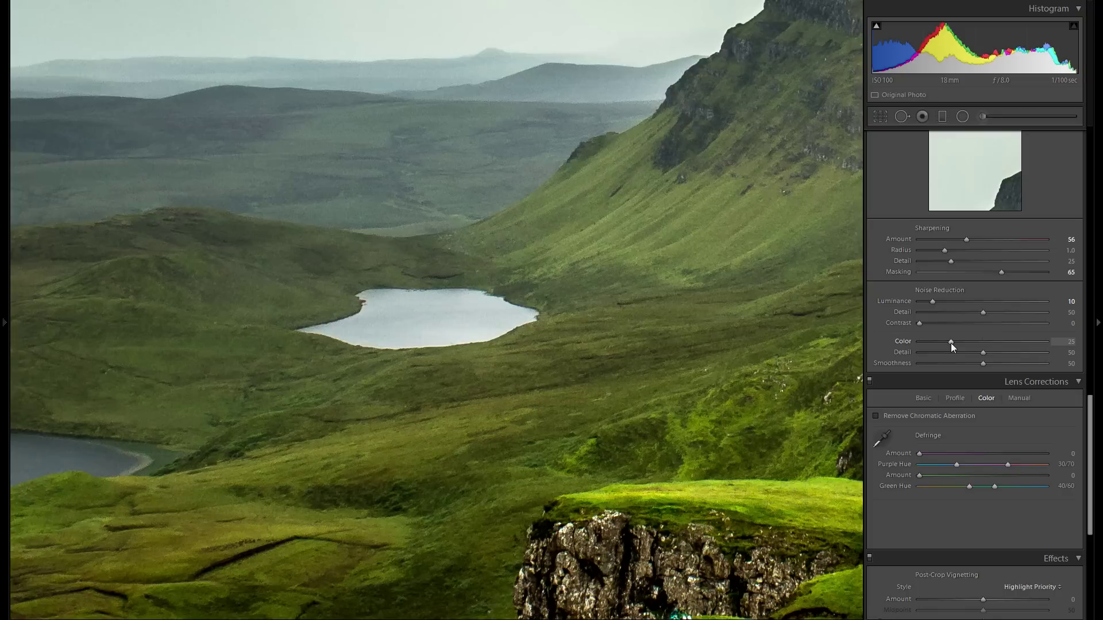
{"action": "left_click_drag", "start_coordinate": [765, 298], "coordinate": [721, 356]}
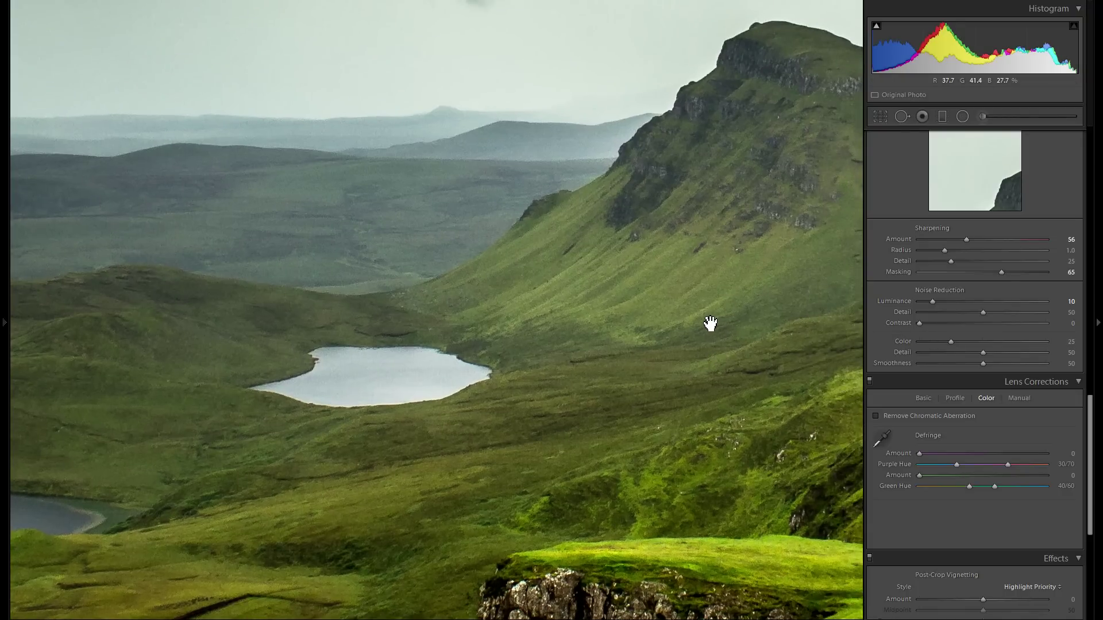
{"action": "left_click_drag", "start_coordinate": [732, 323], "coordinate": [612, 375]}
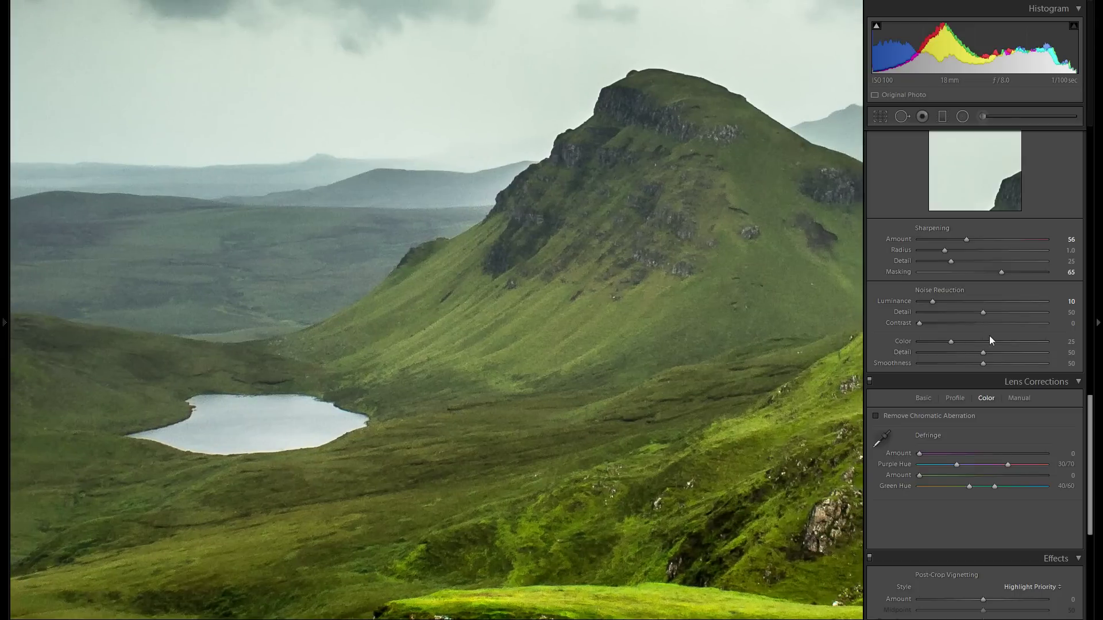
{"action": "left_click_drag", "start_coordinate": [798, 377], "coordinate": [609, 367]}
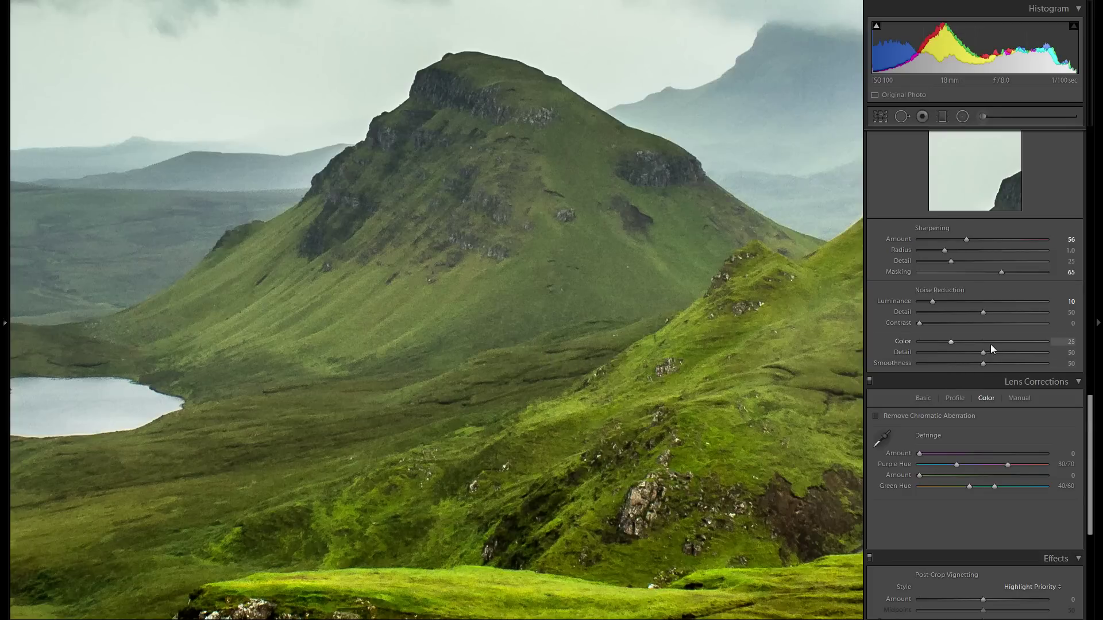
{"action": "left_click", "coordinate": [1024, 341]}
{"action": "key", "text": "ctrl+z"}
{"action": "double_click", "coordinate": [905, 341]}
Set the Color noise reduction to 80, judging an intermediate value of 77 on the hillside.
{"action": "left_click", "coordinate": [1015, 343]}
{"action": "left_click_drag", "start_coordinate": [488, 357], "coordinate": [574, 370]}
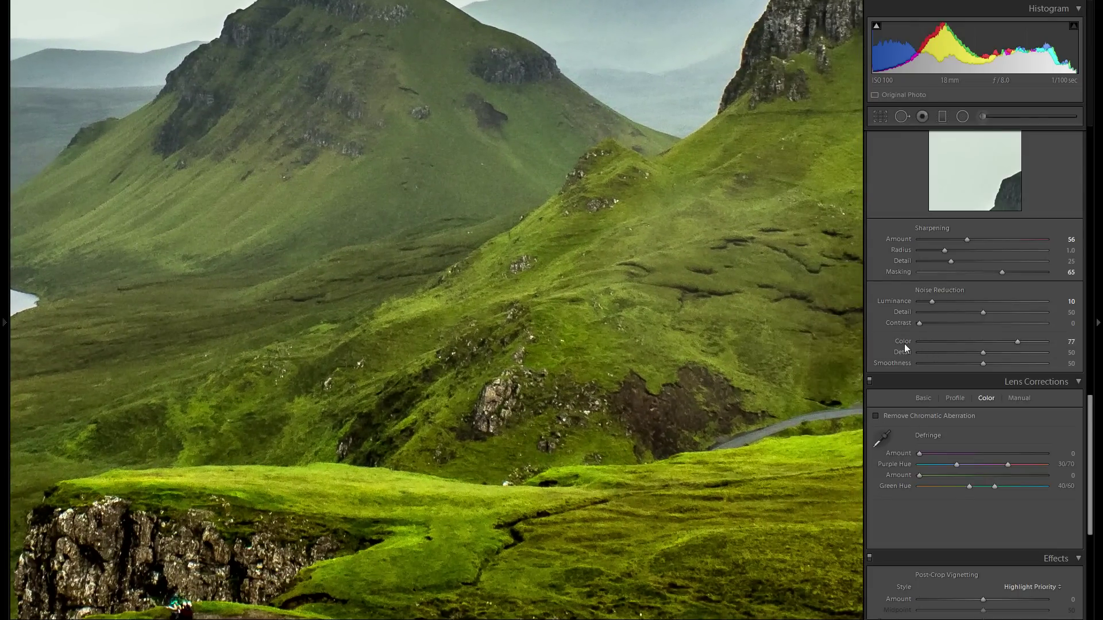
{"action": "left_click", "coordinate": [1021, 342]}
Compare the close-up hillside with and without the Detail adjustments, and return to the whole-photo view.
{"action": "scroll", "coordinate": [1016, 347], "scroll_direction": "up", "scroll_amount": 3}
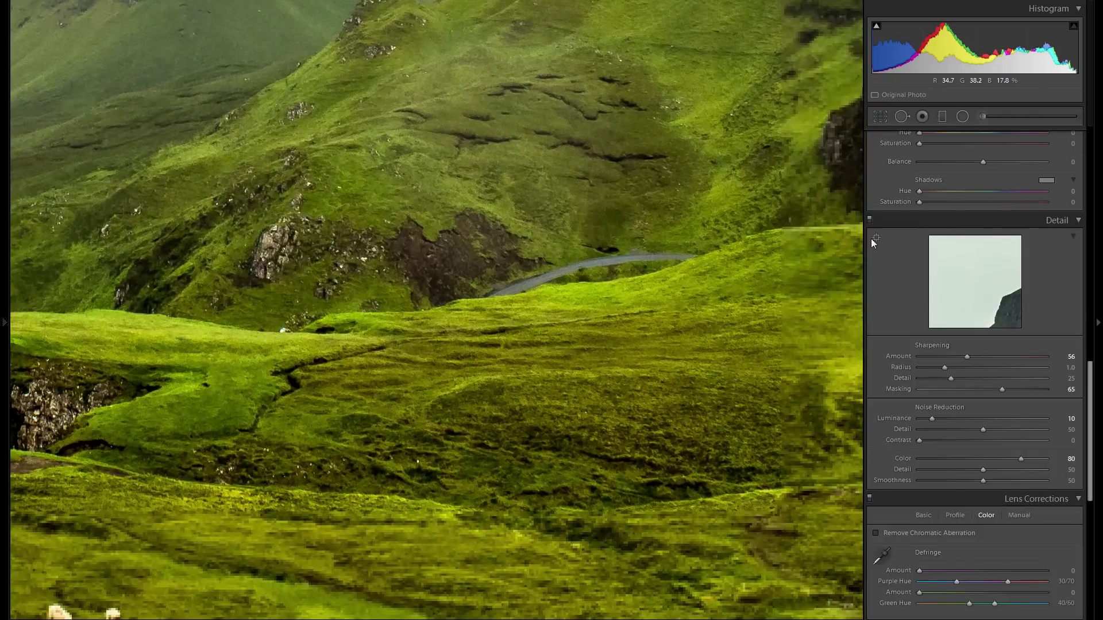
{"action": "left_click", "coordinate": [870, 220]}
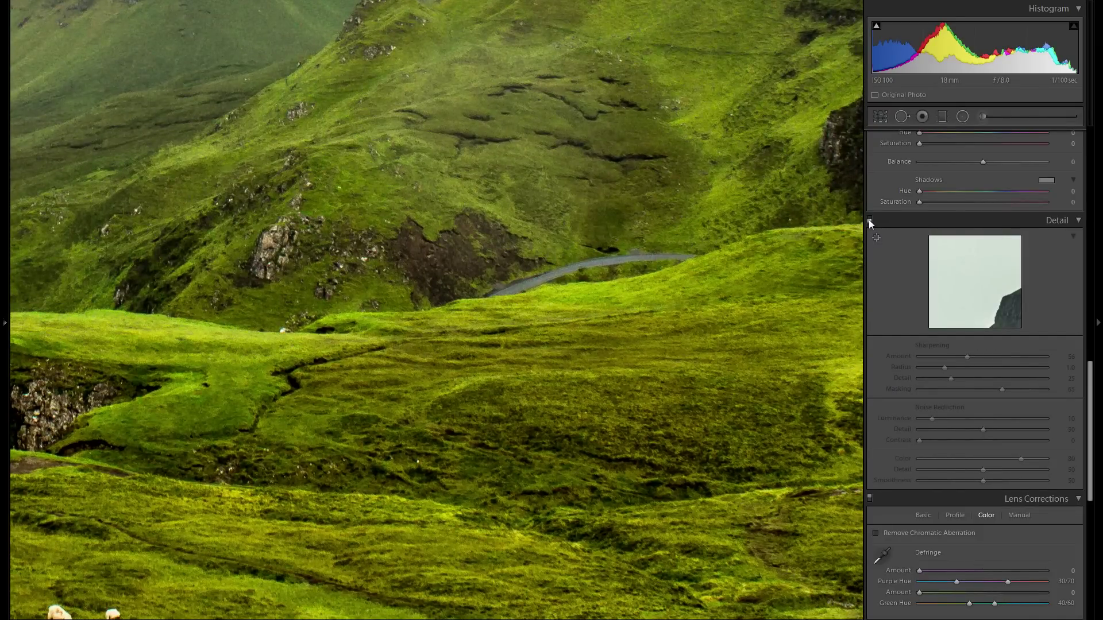
{"action": "left_click", "coordinate": [869, 220]}
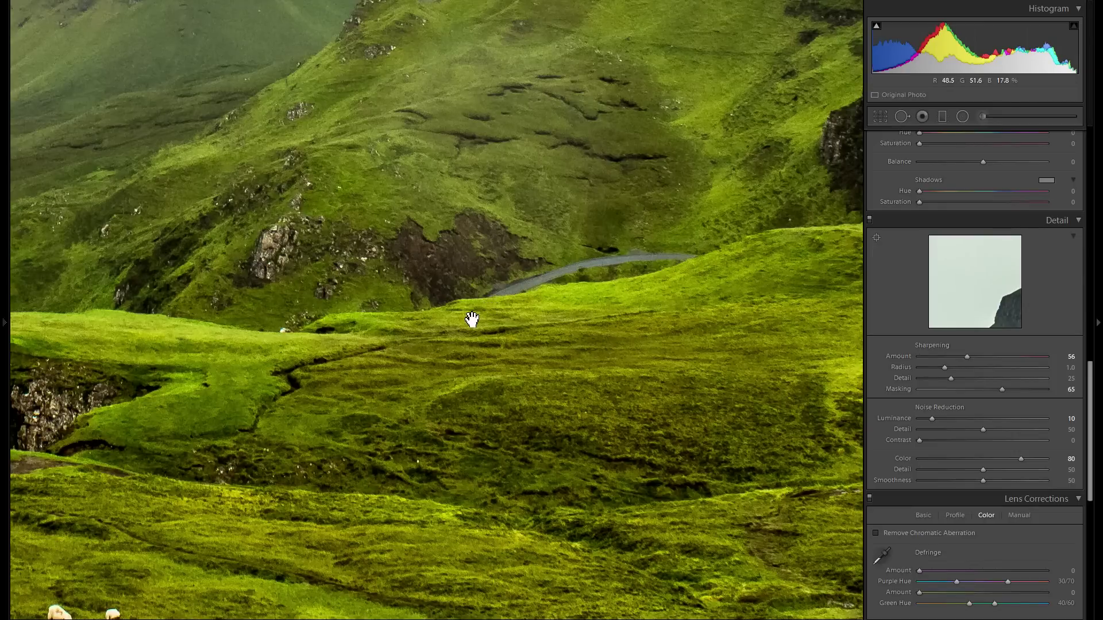
{"action": "left_click", "coordinate": [437, 343]}
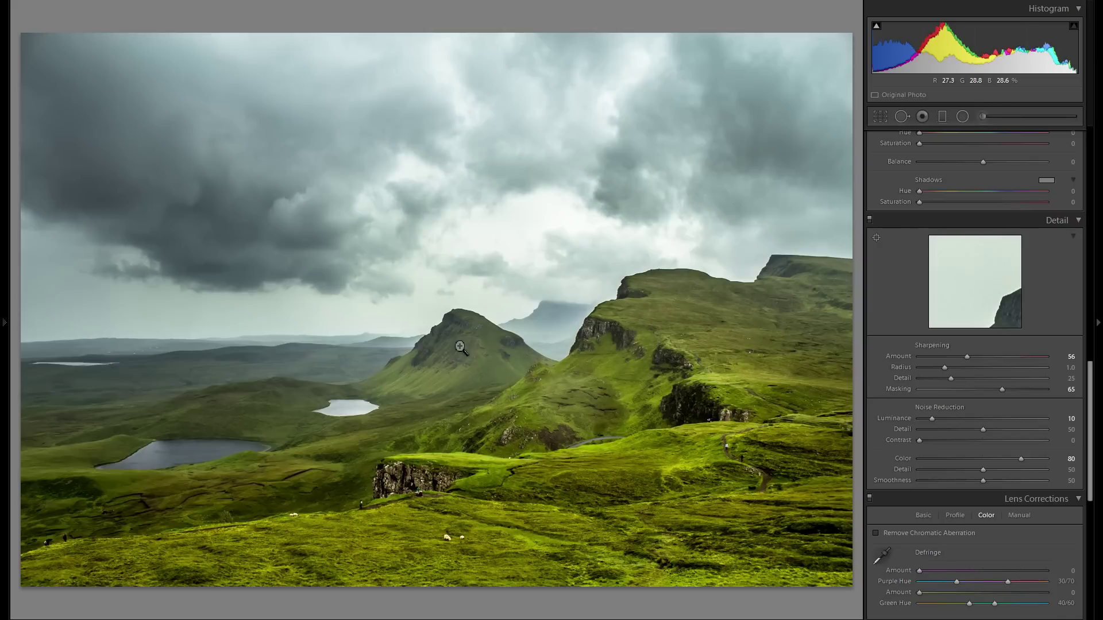
Enable lens profile corrections and choose Canon as the lens make.
{"action": "scroll", "coordinate": [934, 343], "scroll_direction": "down", "scroll_amount": 5}
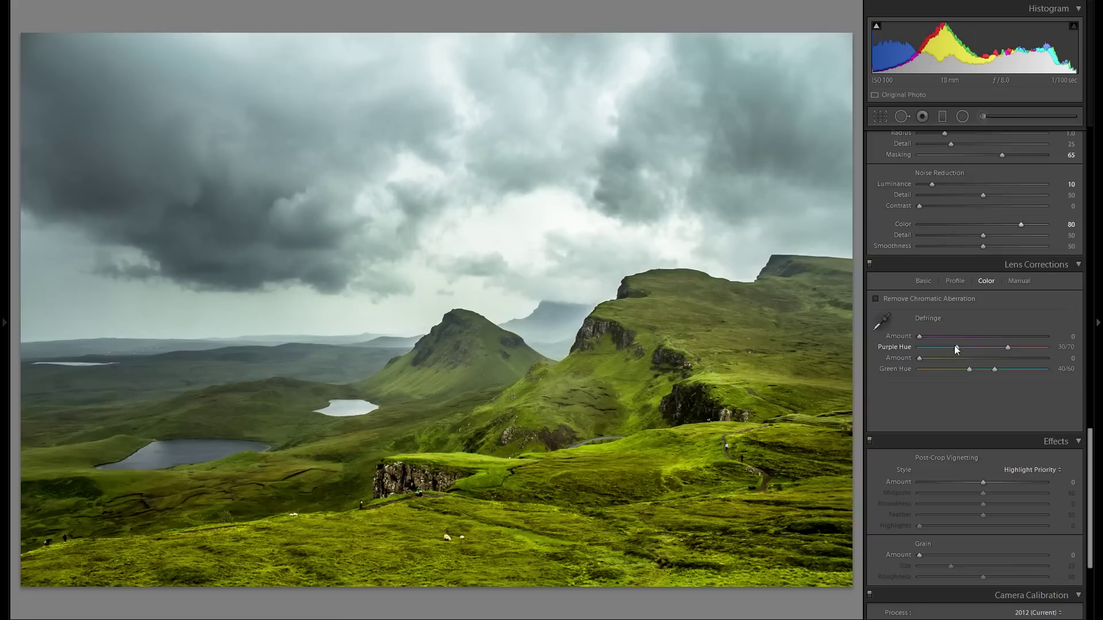
{"action": "left_click", "coordinate": [956, 284]}
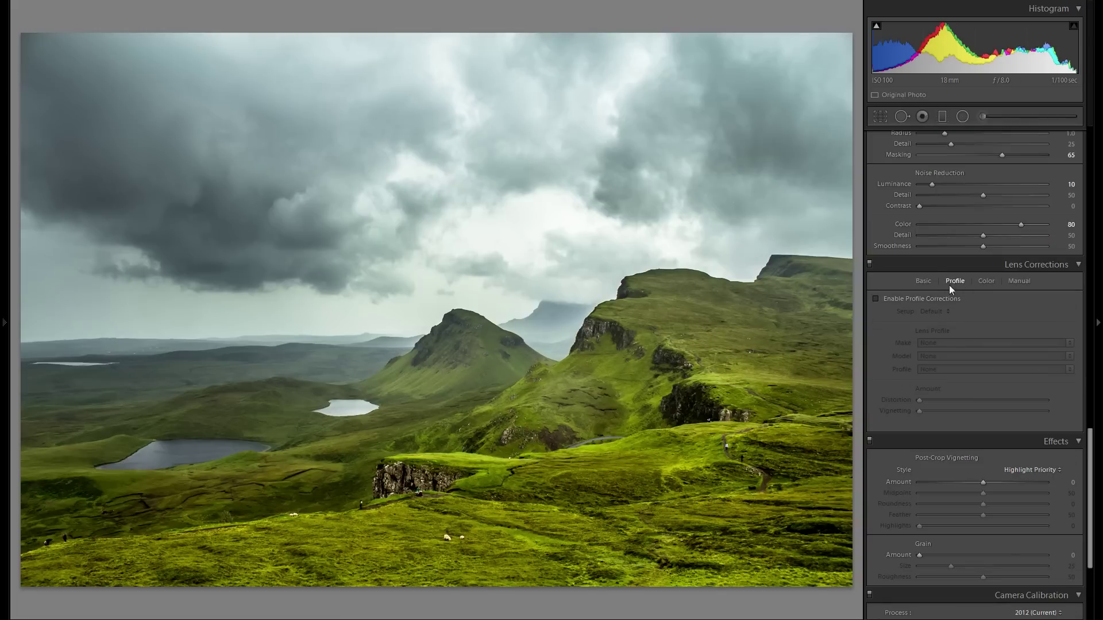
{"action": "left_click", "coordinate": [939, 298]}
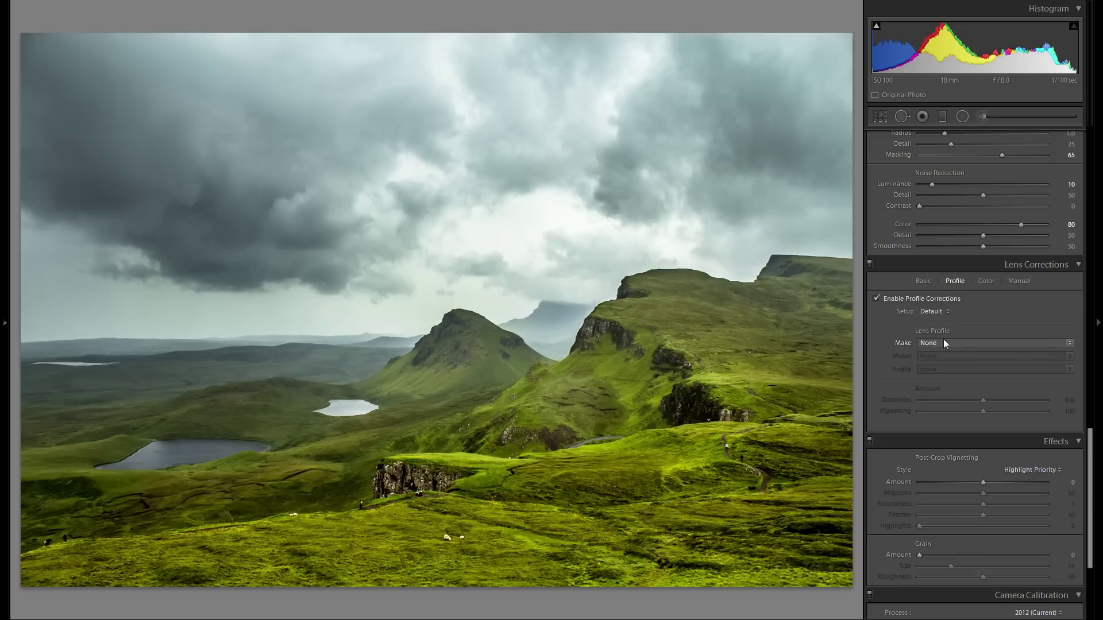
{"action": "left_click", "coordinate": [944, 342]}
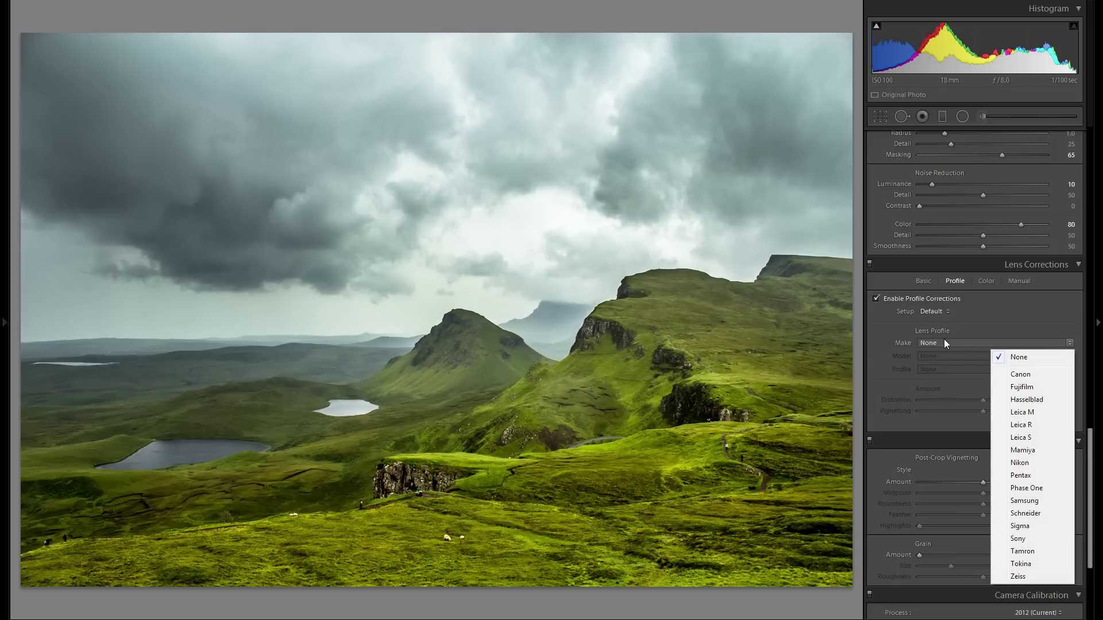
{"action": "key", "text": "c"}
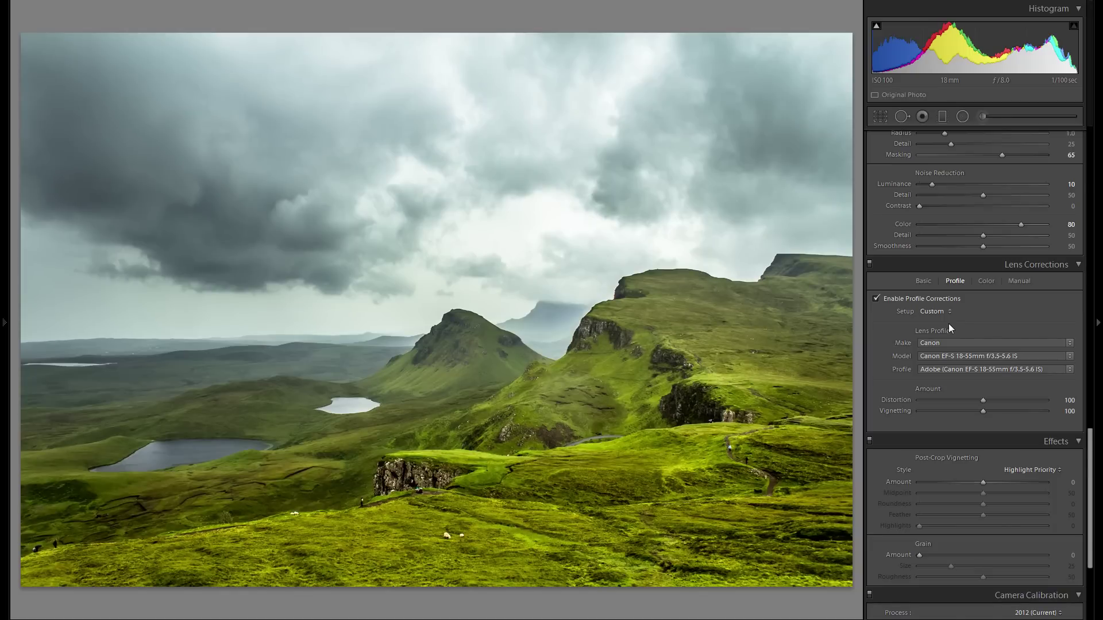
Compare the photo with and without the Canon lens profile corrections, and turn the corrections off.
{"action": "left_click", "coordinate": [876, 299]}
{"action": "left_click", "coordinate": [876, 299]}
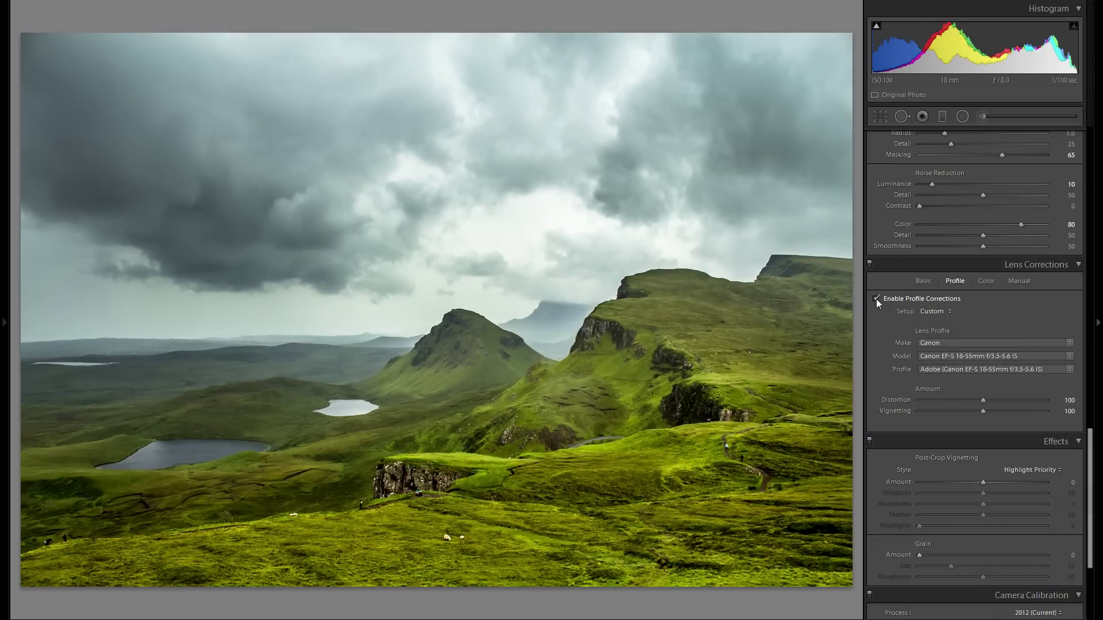
{"action": "left_click_drag", "start_coordinate": [959, 401], "coordinate": [959, 400]}
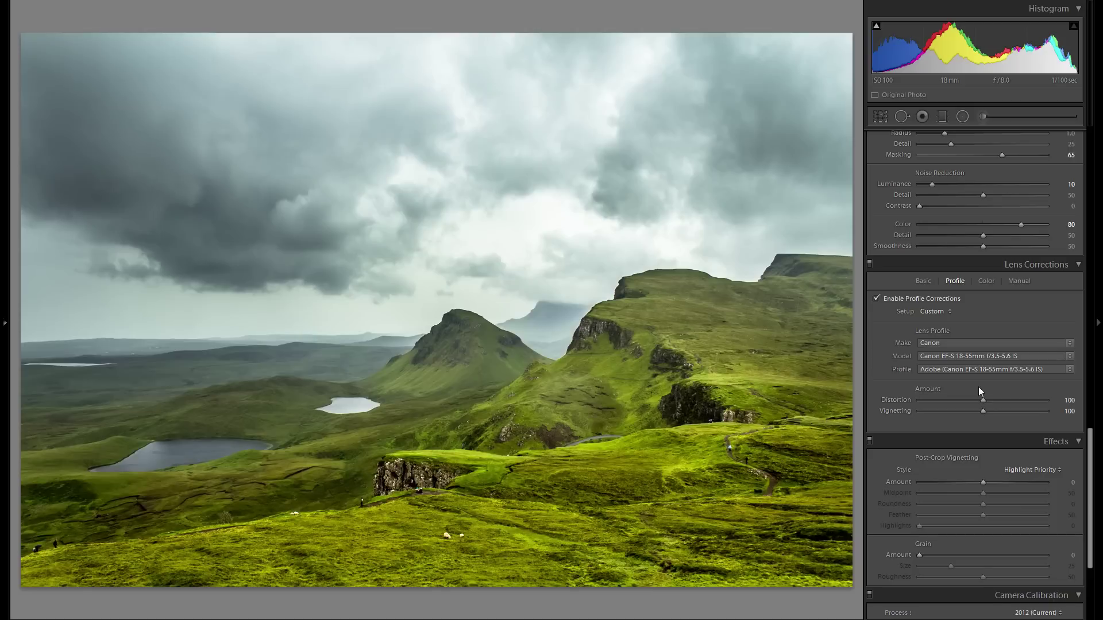
{"action": "left_click", "coordinate": [896, 301]}
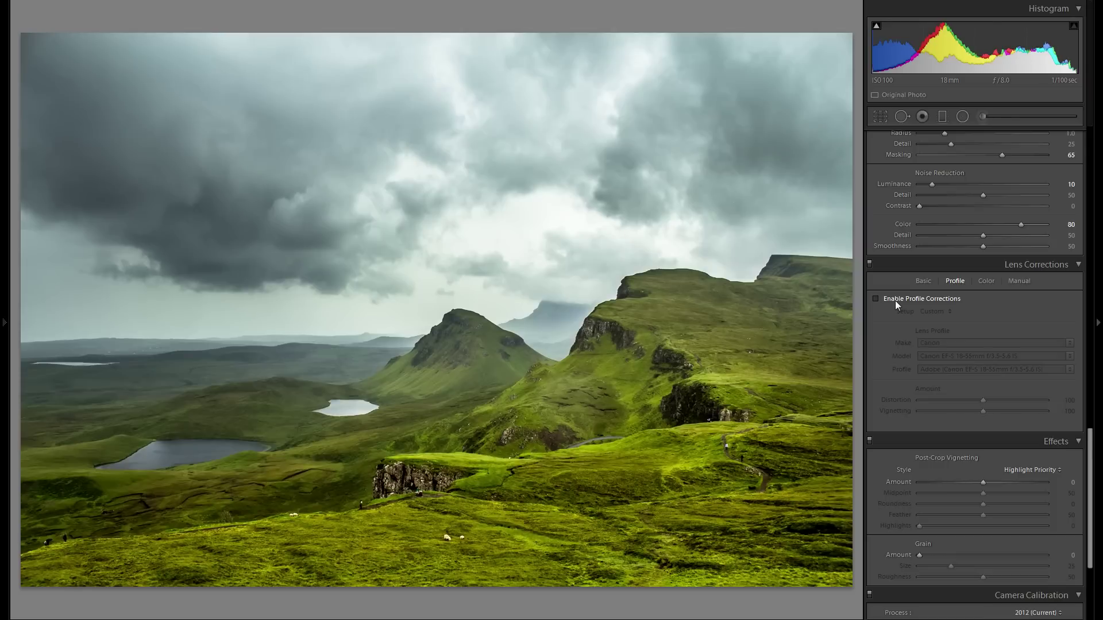
Enable the Canon lens profile corrections and set the profile's vignetting amount to 0.
{"action": "left_click", "coordinate": [894, 301]}
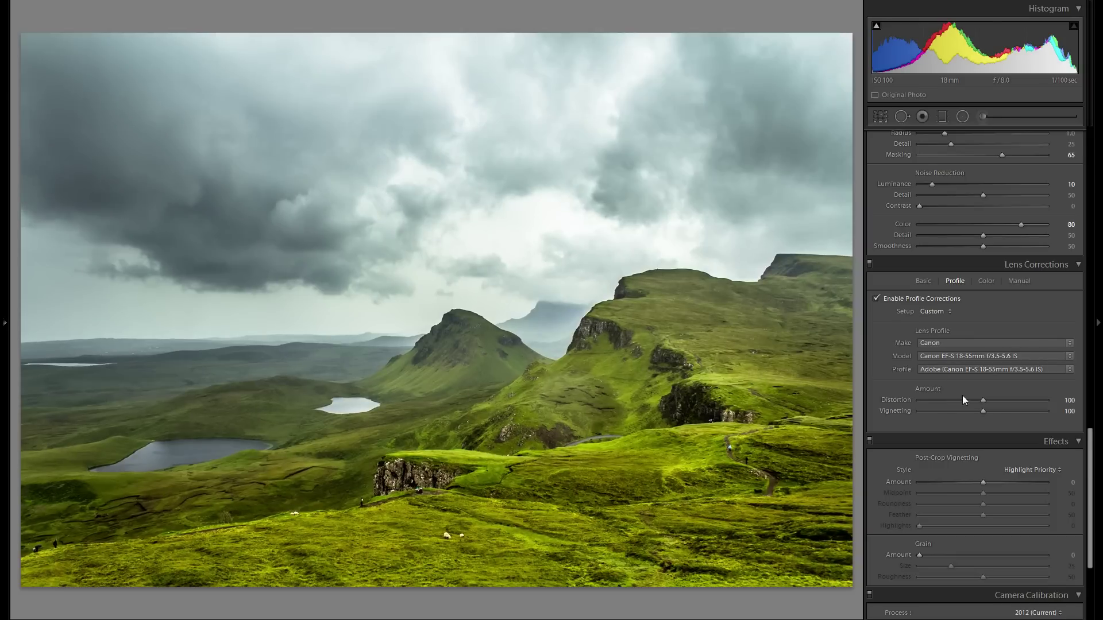
{"action": "left_click_drag", "start_coordinate": [982, 411], "coordinate": [911, 410]}
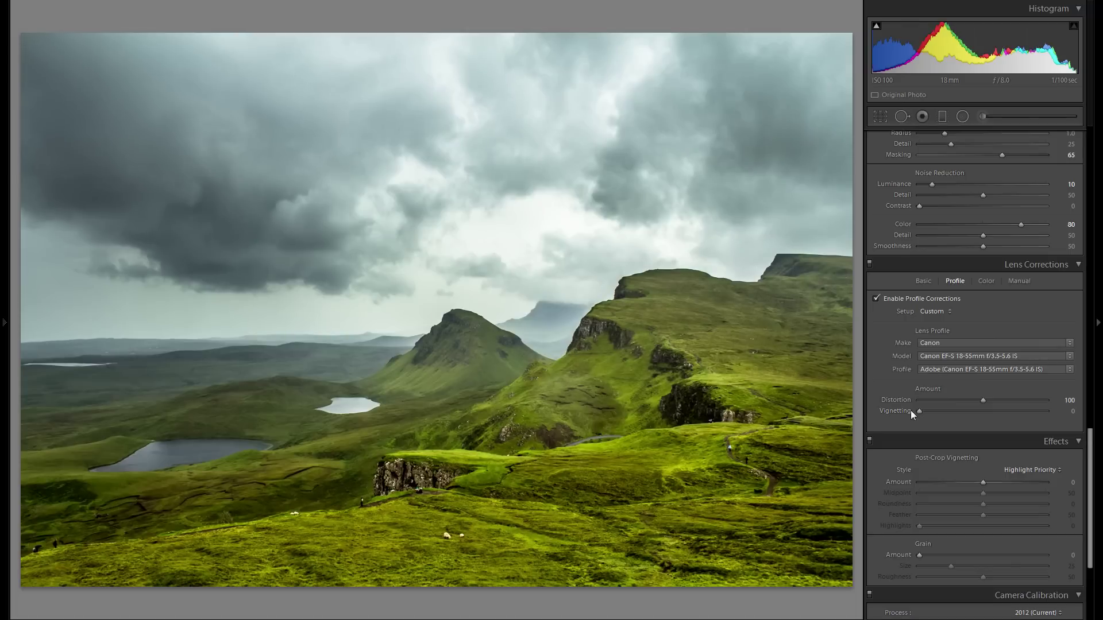
{"action": "double_click", "coordinate": [902, 412]}
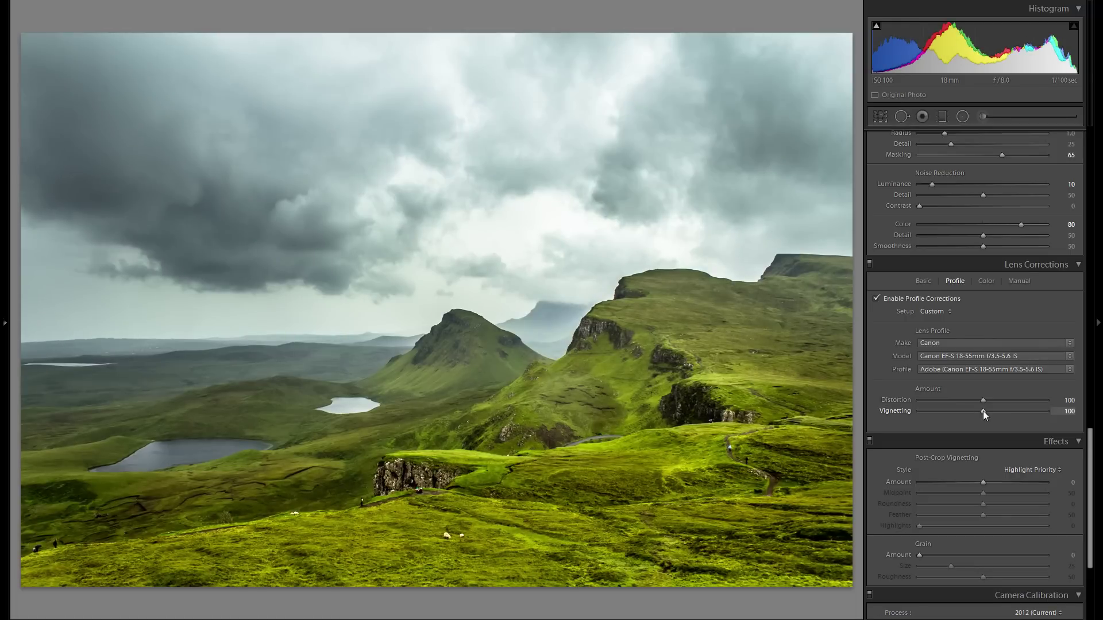
{"action": "left_click_drag", "start_coordinate": [949, 412], "coordinate": [890, 415]}
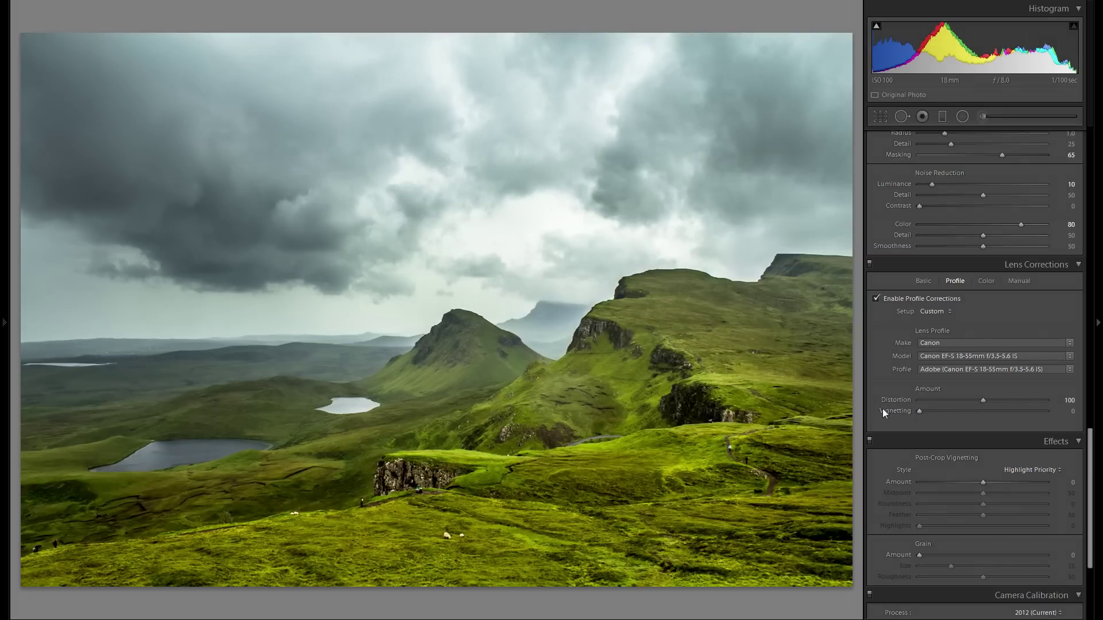
{"action": "double_click", "coordinate": [886, 410]}
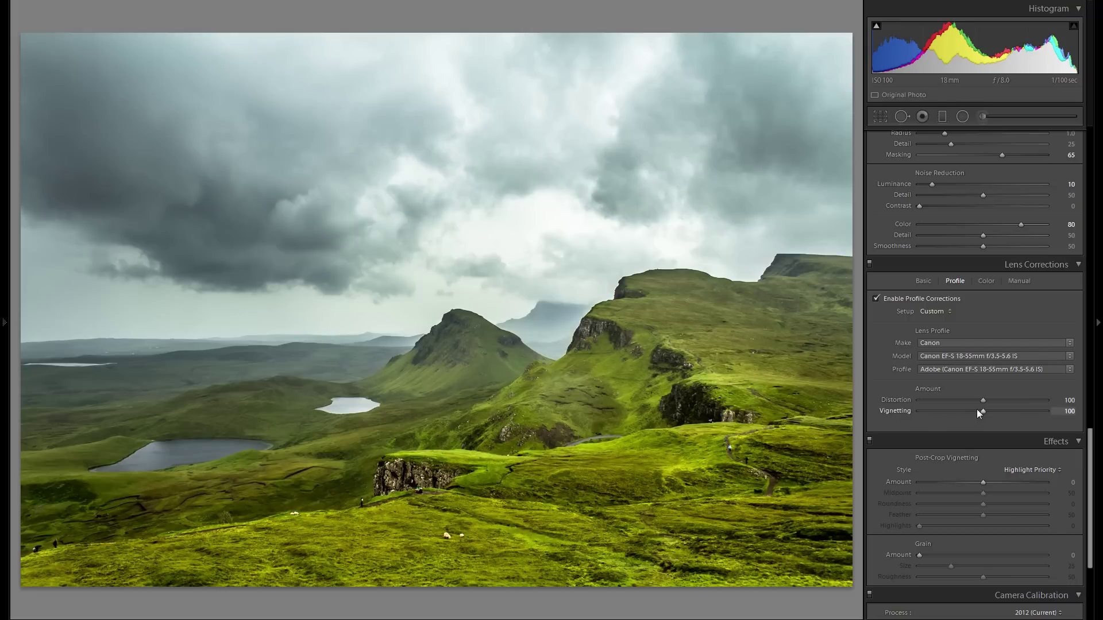
{"action": "left_click_drag", "start_coordinate": [985, 413], "coordinate": [939, 413]}
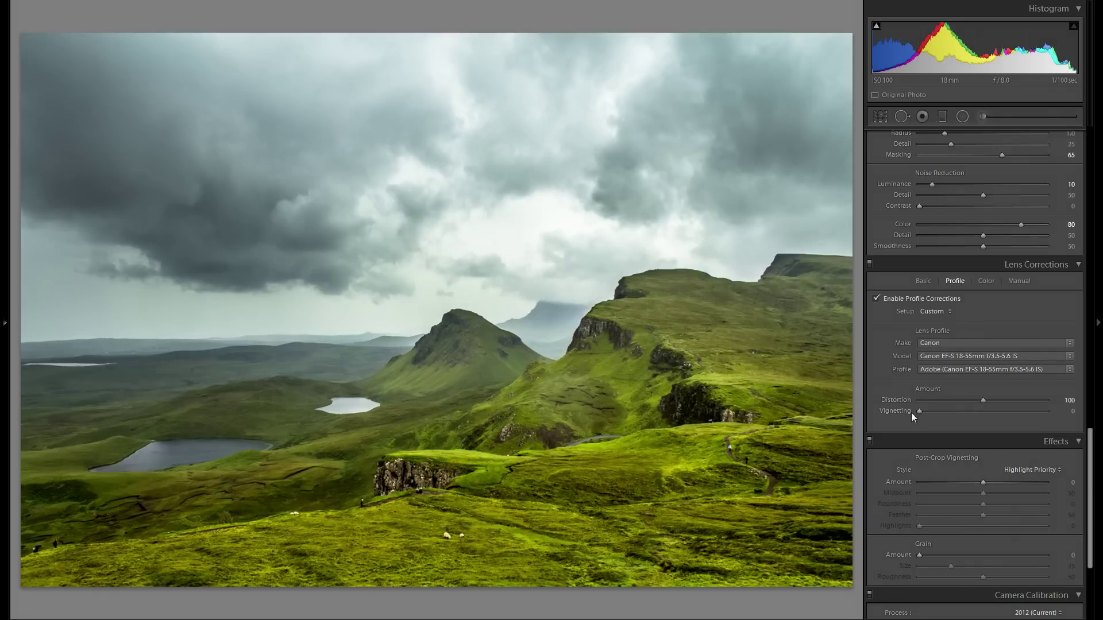
Compare the photo without and with the lens profile corrections, leaving them enabled.
{"action": "left_click_drag", "start_coordinate": [927, 401], "coordinate": [929, 402]}
{"action": "mouse_move", "coordinate": [904, 401]}
{"action": "left_mouse_down"}
{"action": "mouse_move", "coordinate": [929, 404]}
{"action": "mouse_move", "coordinate": [913, 396]}
{"action": "left_mouse_up"}
{"action": "left_click", "coordinate": [893, 300]}
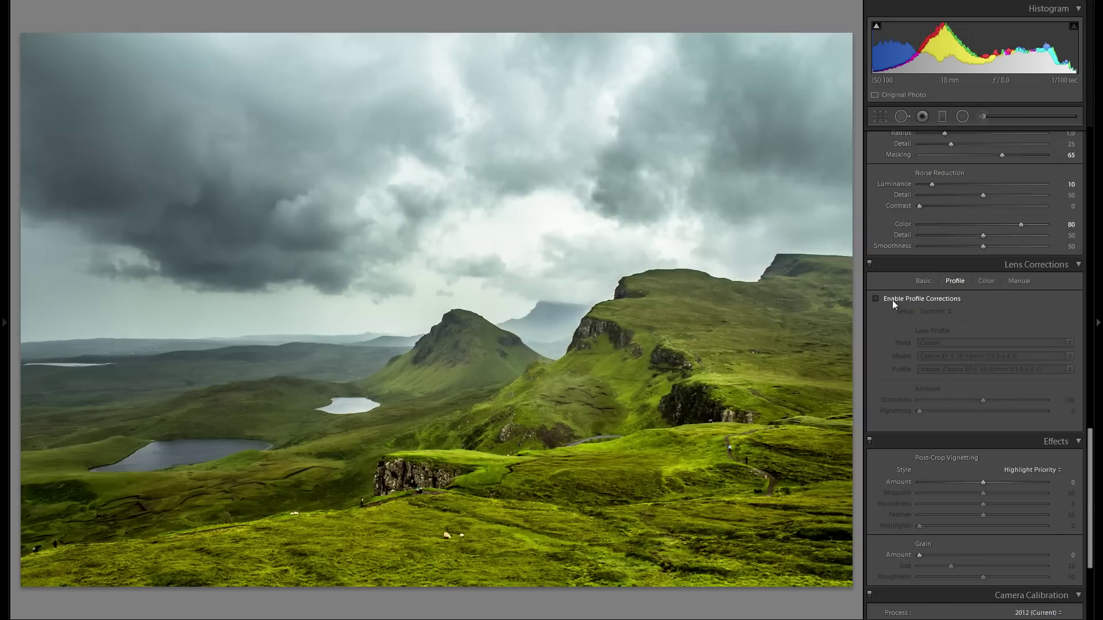
{"action": "left_click", "coordinate": [892, 300]}
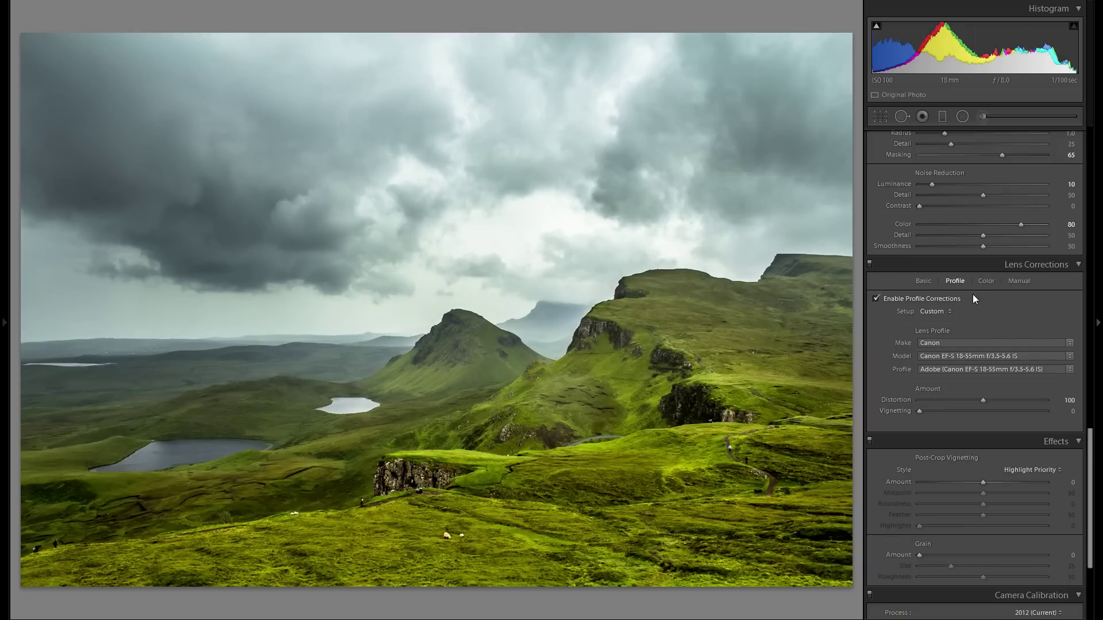
Examine the cliff edges up close with Remove Chromatic Aberration switched off and back on.
{"action": "left_click", "coordinate": [986, 281]}
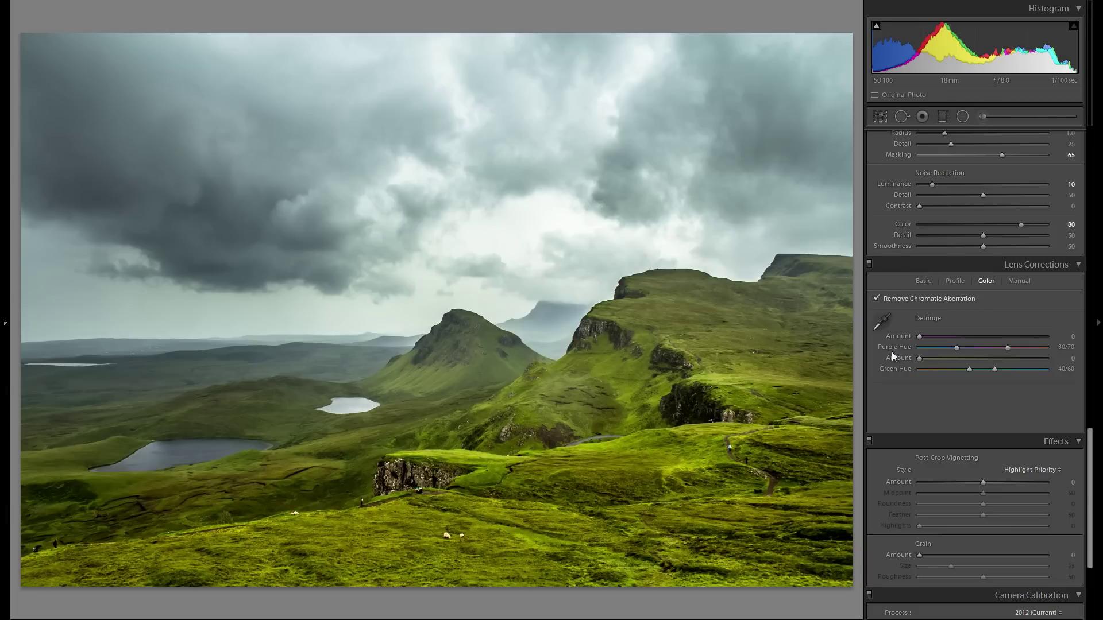
{"action": "left_click", "coordinate": [601, 462]}
{"action": "left_click_drag", "start_coordinate": [625, 453], "coordinate": [585, 407]}
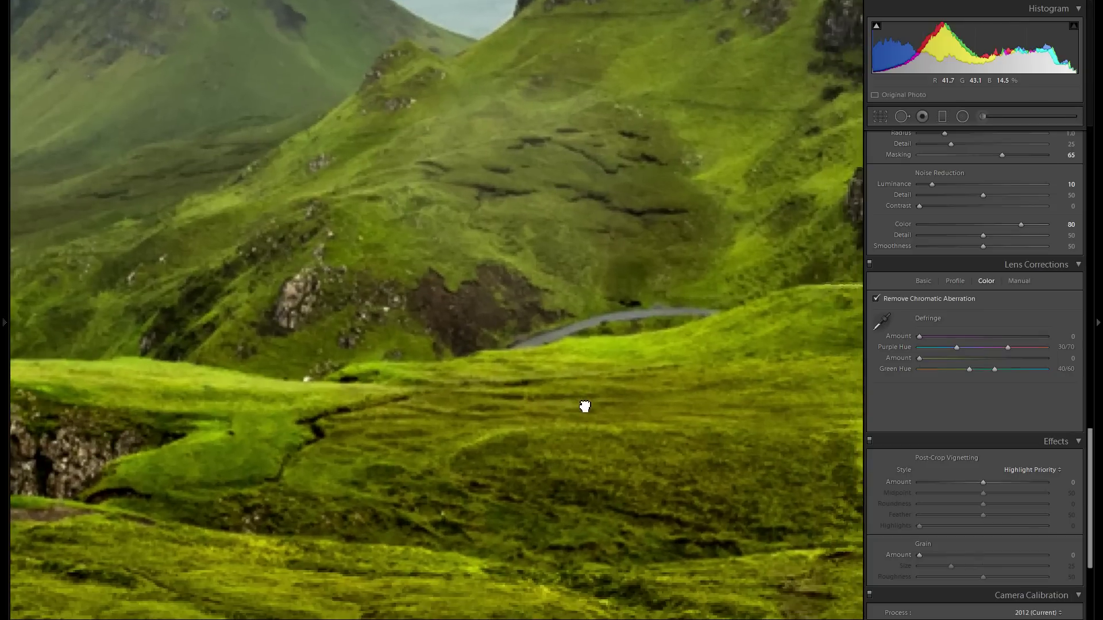
{"action": "left_click", "coordinate": [585, 407]}
{"action": "left_click", "coordinate": [571, 270]}
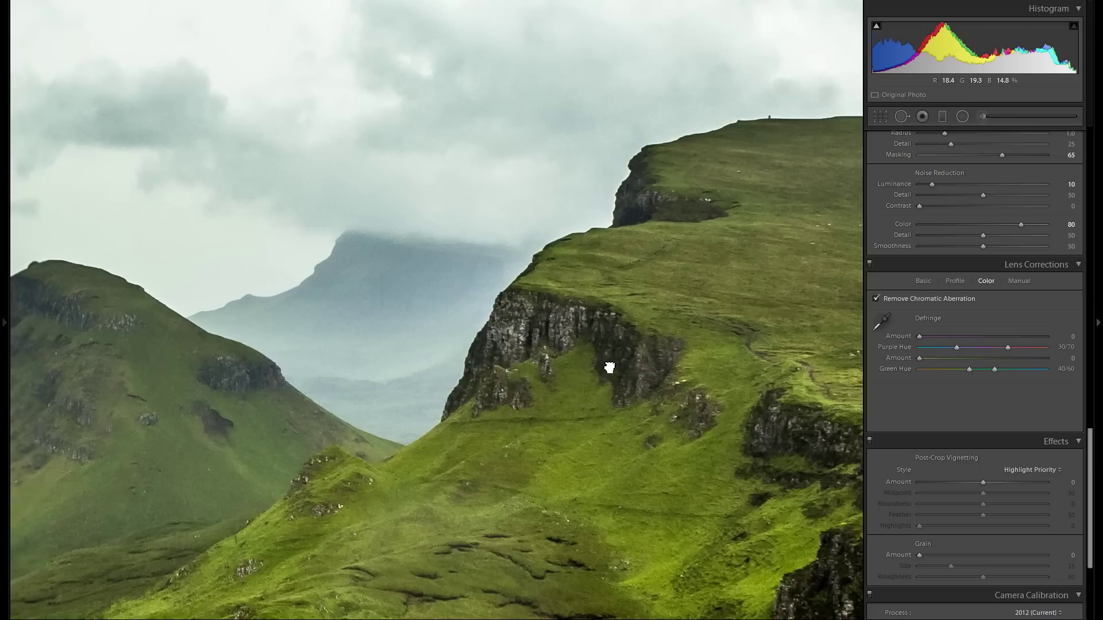
{"action": "left_click_drag", "start_coordinate": [702, 293], "coordinate": [655, 302]}
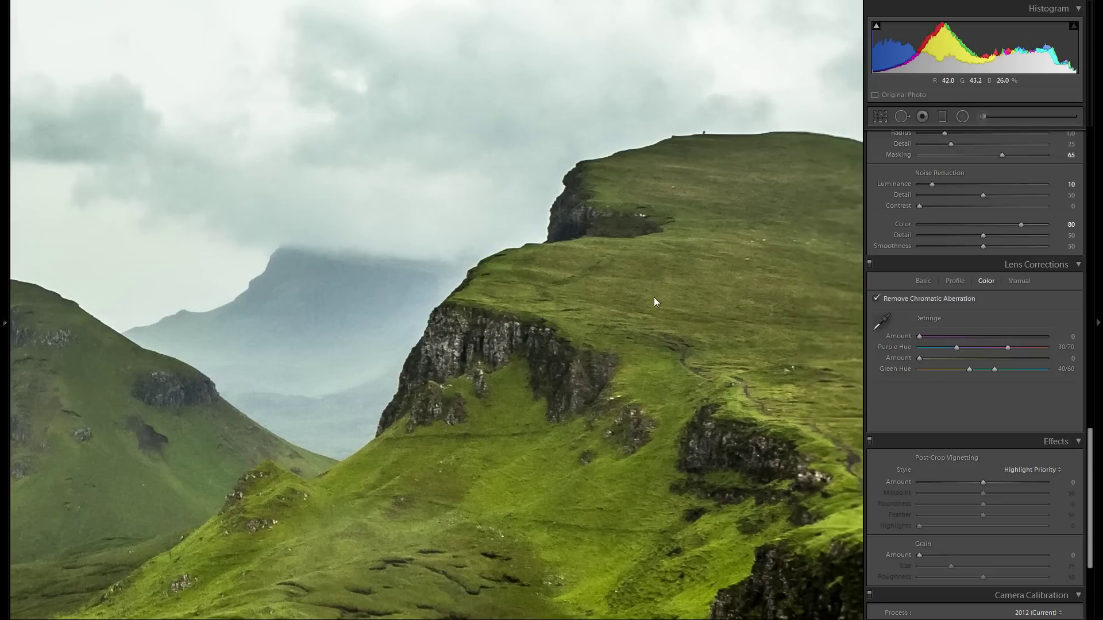
{"action": "left_click", "coordinate": [887, 299]}
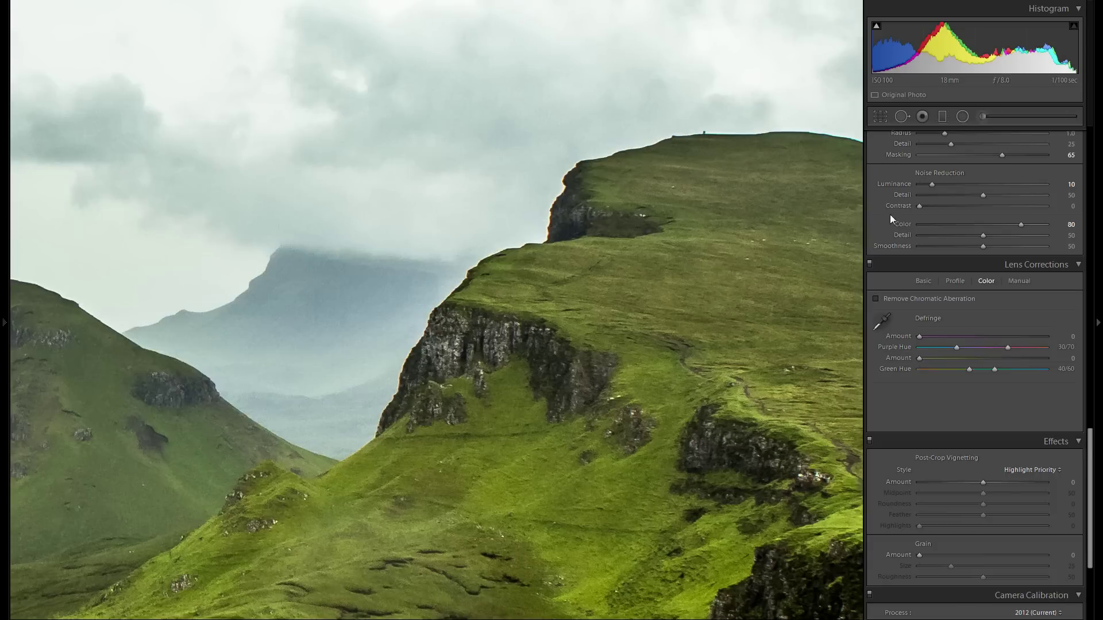
{"action": "left_click", "coordinate": [928, 298]}
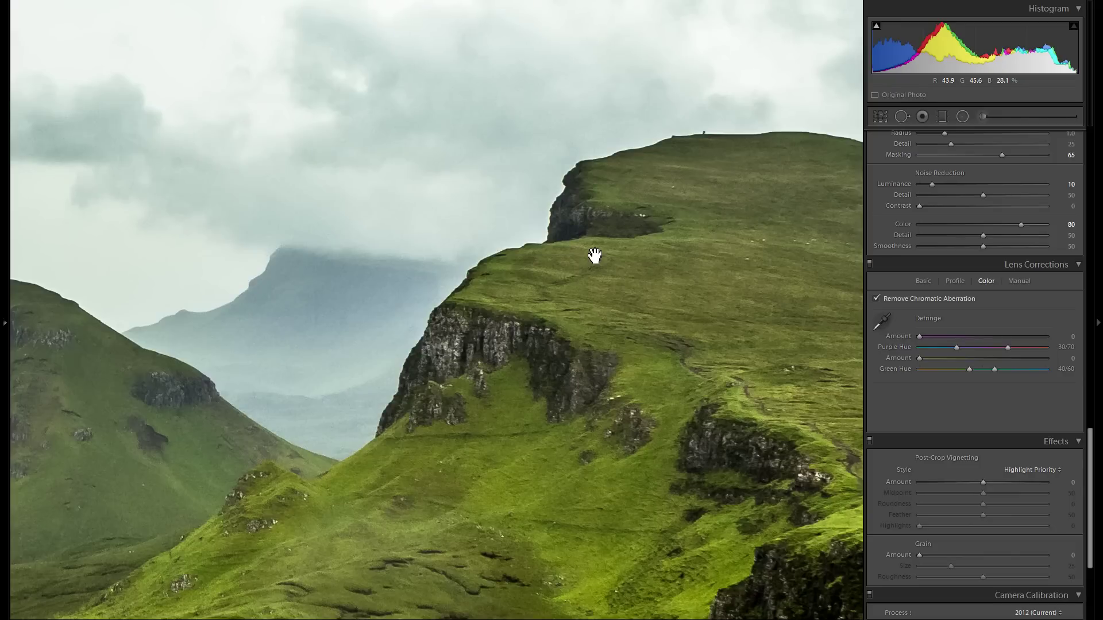
{"action": "left_click", "coordinate": [563, 262]}
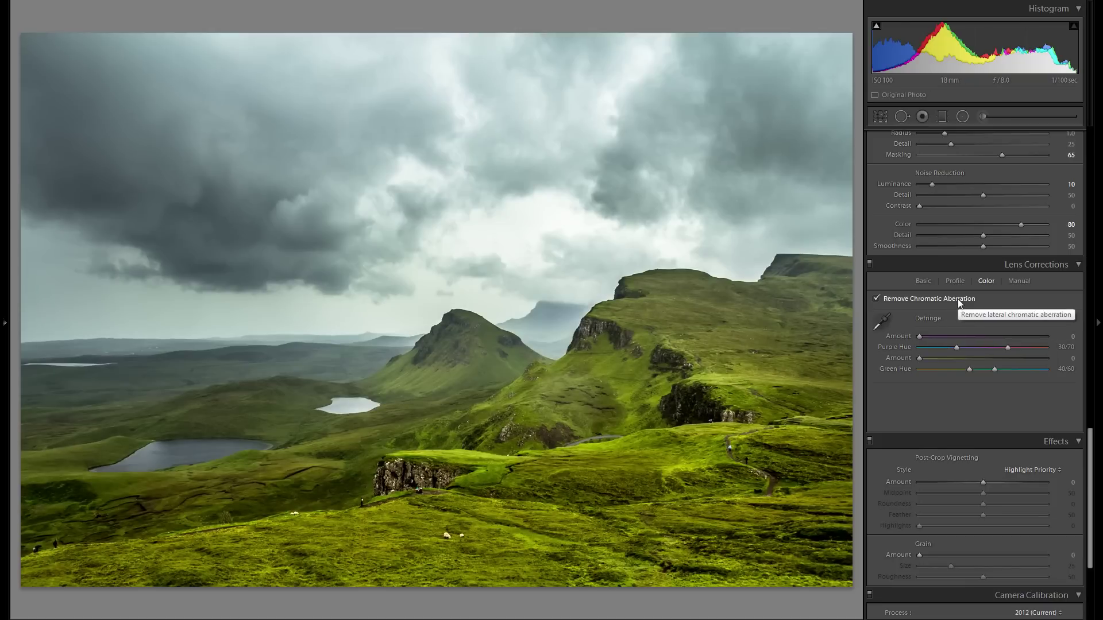
Try post-crop vignetting amounts of +19 and −11, and reset the amount to 0.
{"action": "scroll", "coordinate": [974, 342], "scroll_direction": "down", "scroll_amount": 3}
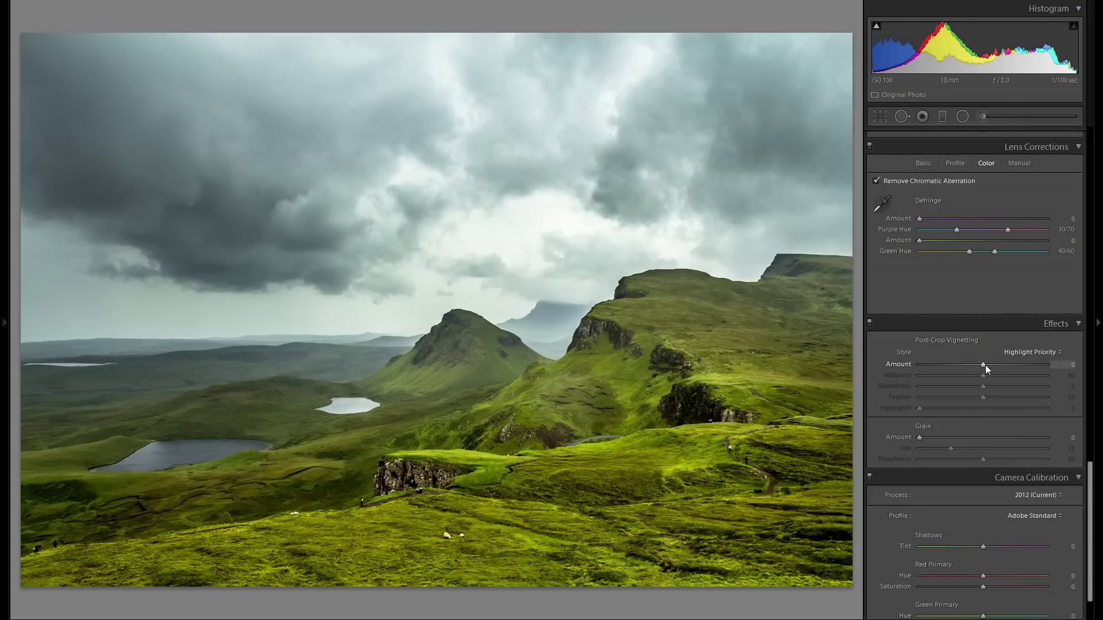
{"action": "left_click_drag", "start_coordinate": [983, 364], "coordinate": [995, 366]}
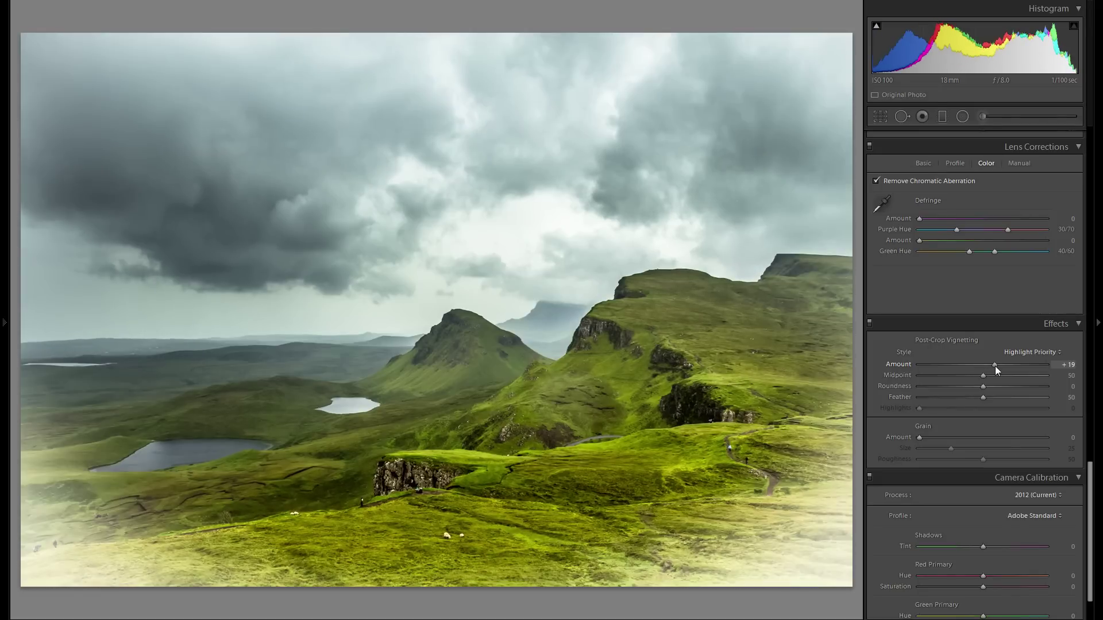
{"action": "left_click_drag", "start_coordinate": [987, 366], "coordinate": [976, 364]}
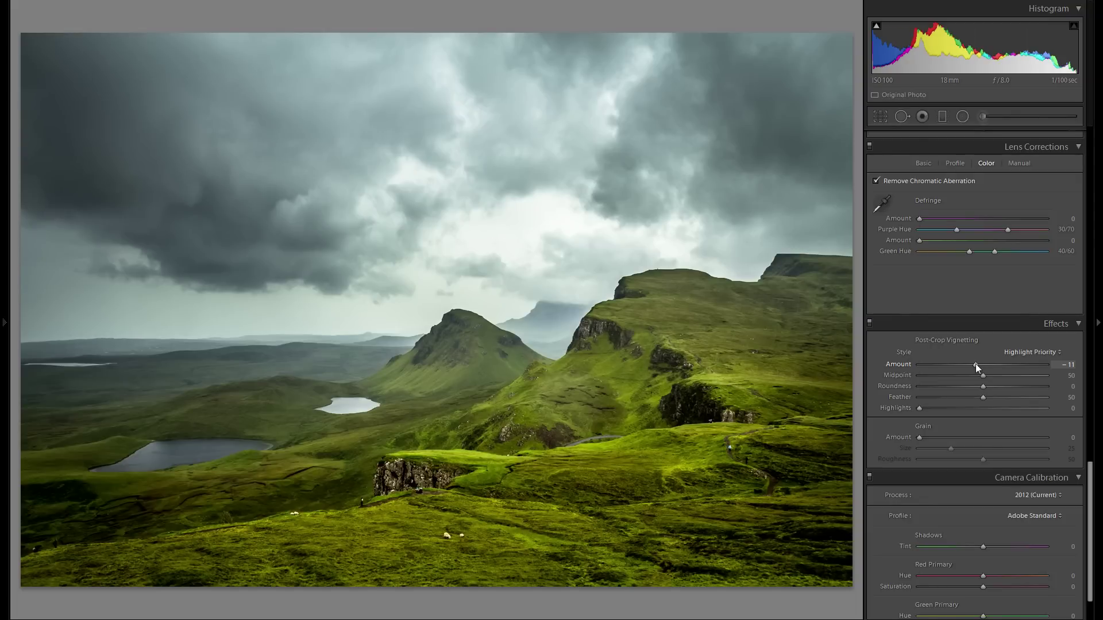
{"action": "double_click", "coordinate": [900, 363]}
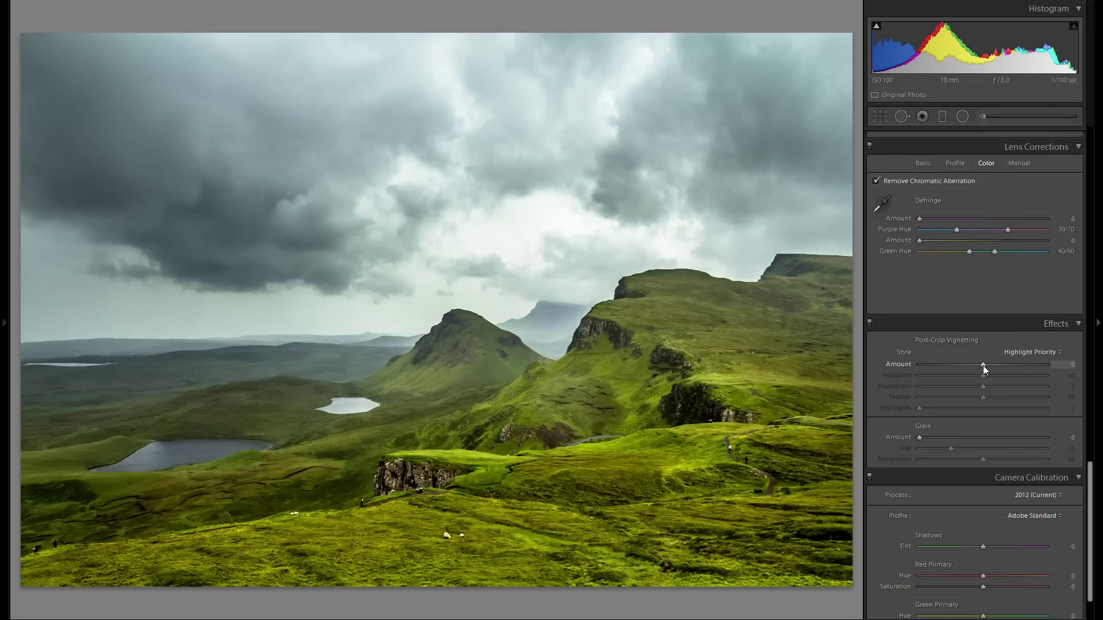
Set the post-crop vignetting amount to −13 and its midpoint to 40.
{"action": "left_click_drag", "start_coordinate": [983, 365], "coordinate": [977, 371]}
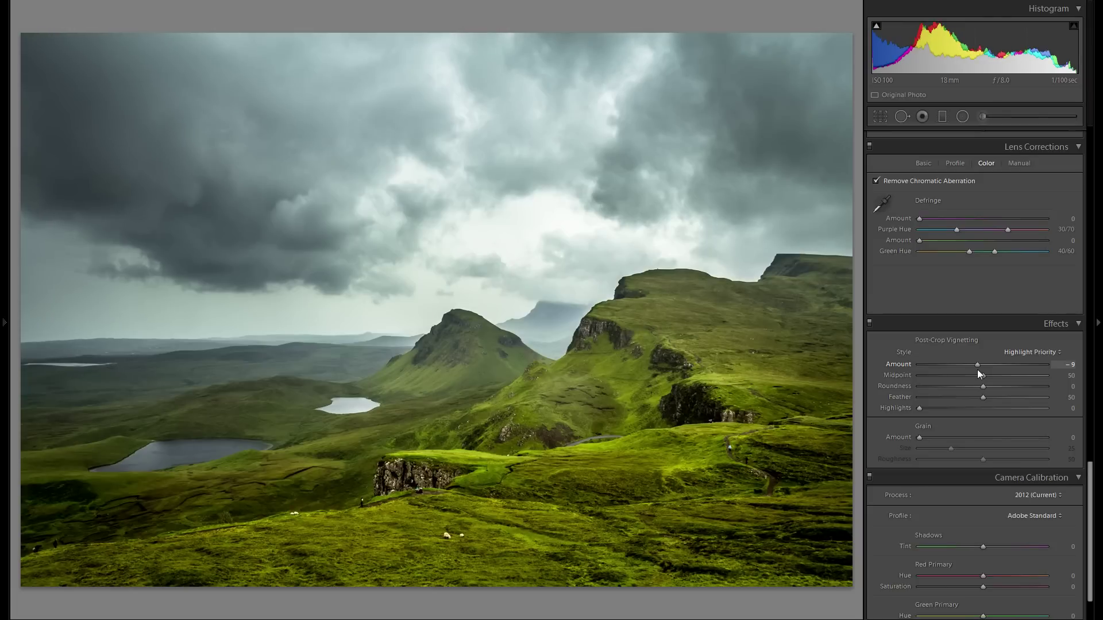
{"action": "left_click_drag", "start_coordinate": [977, 370], "coordinate": [973, 369]}
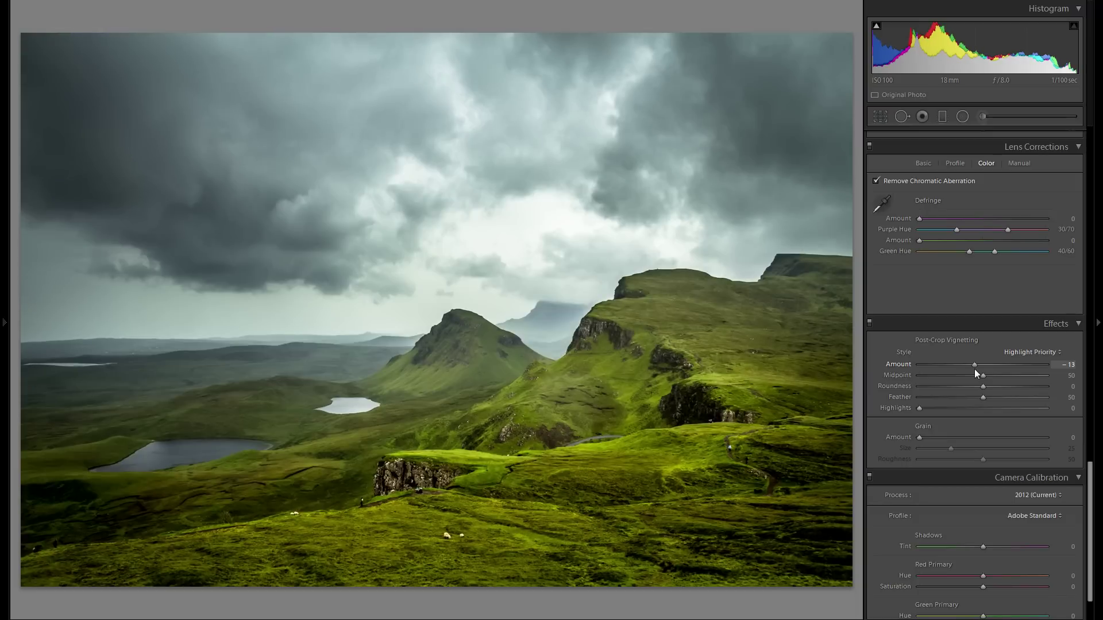
{"action": "mouse_move", "coordinate": [981, 375]}
{"action": "left_mouse_down"}
{"action": "mouse_move", "coordinate": [947, 373]}
{"action": "mouse_move", "coordinate": [965, 374]}
{"action": "left_mouse_up"}
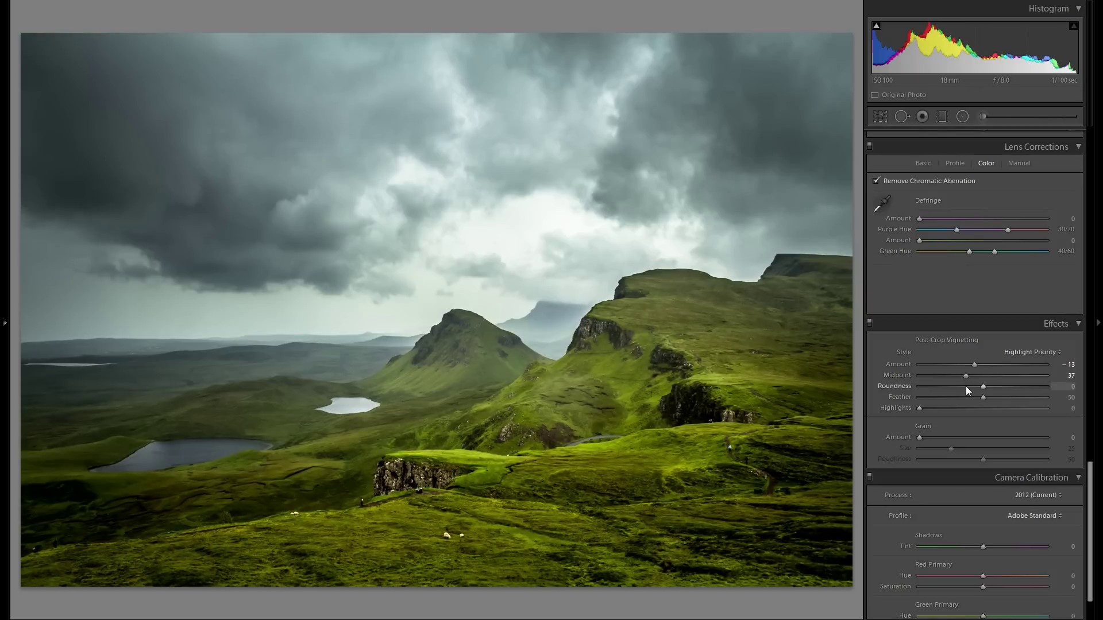
{"action": "left_click_drag", "start_coordinate": [966, 380], "coordinate": [970, 377]}
Compare the photo without and with the Effects adjustments, leaving them switched on.
{"action": "left_click", "coordinate": [870, 324]}
{"action": "left_click", "coordinate": [869, 323]}
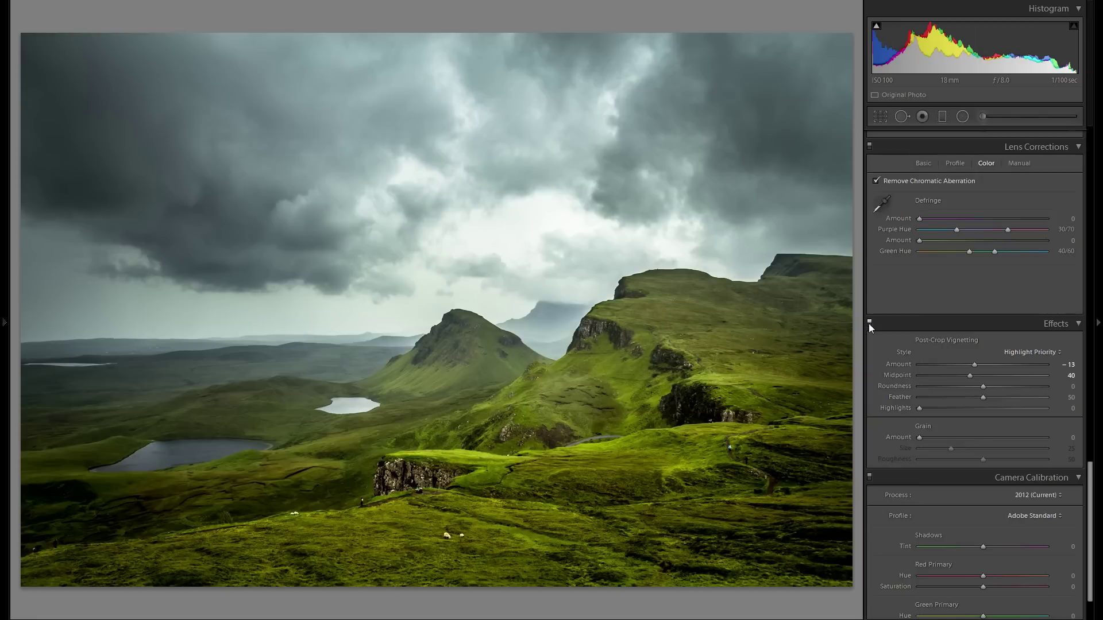
{"action": "left_click", "coordinate": [869, 323]}
{"action": "left_click", "coordinate": [869, 323]}
Try a grain amount of 100 on the photo and reset it to 0.
{"action": "scroll", "coordinate": [950, 353], "scroll_direction": "down", "scroll_amount": 2}
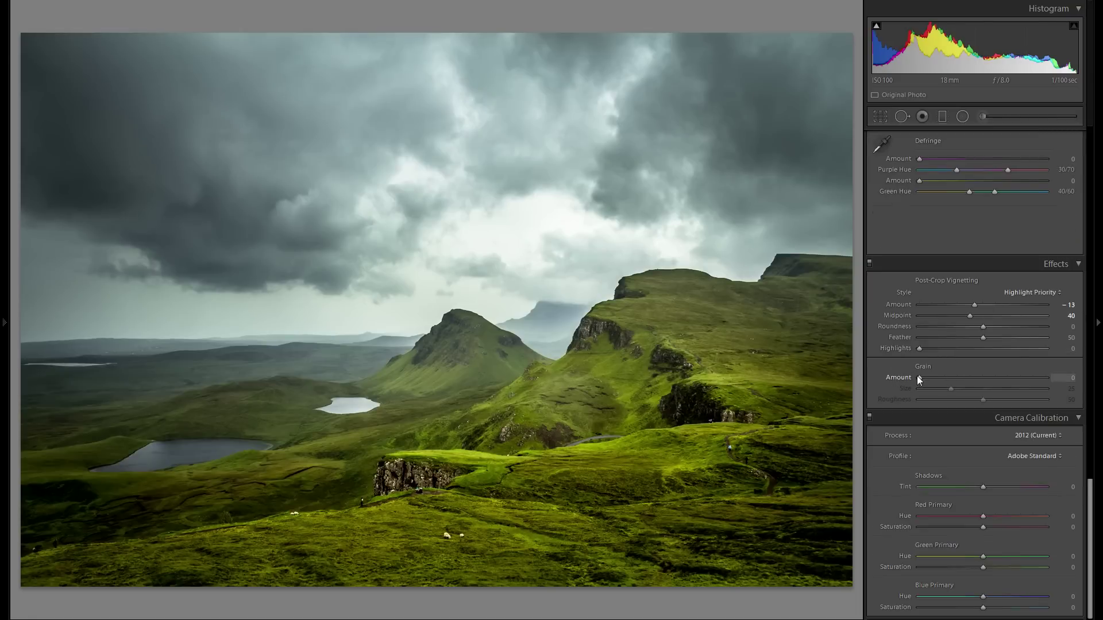
{"action": "left_click_drag", "start_coordinate": [920, 380], "coordinate": [1046, 381]}
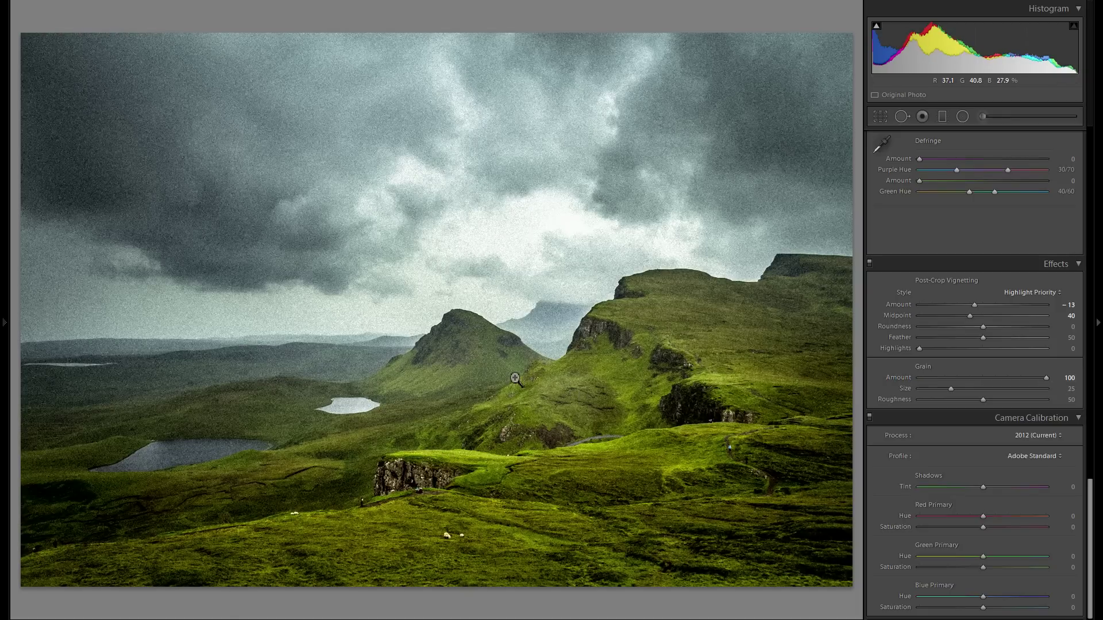
{"action": "double_click", "coordinate": [905, 377]}
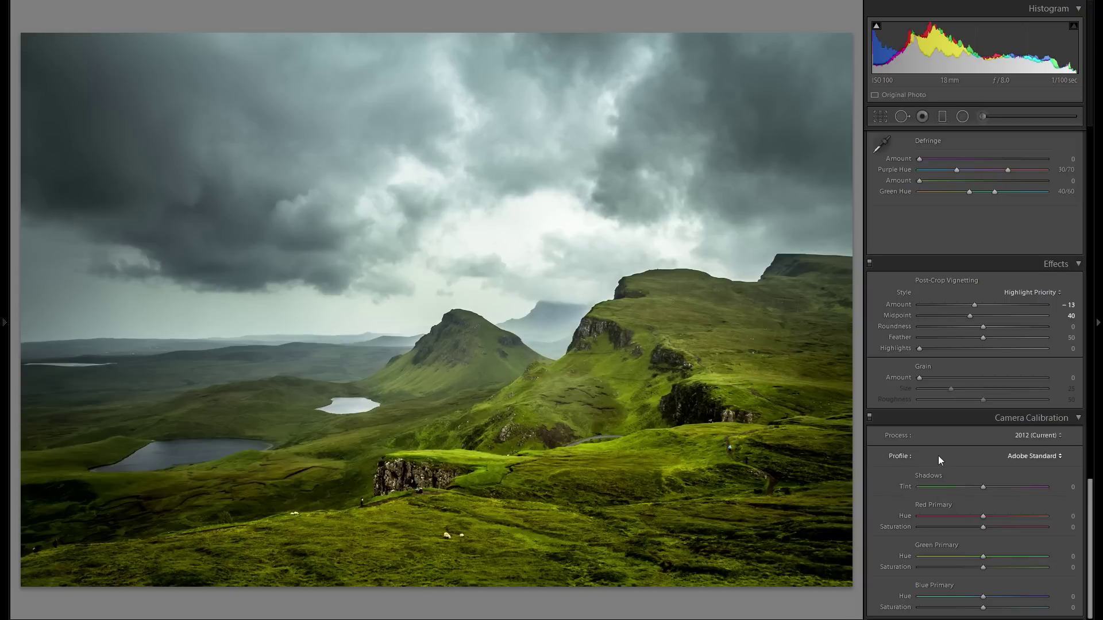
Try the Camera Faithful, Landscape, Neutral, Portrait and Standard calibration profiles, and return to Adobe Standard.
{"action": "left_click", "coordinate": [1022, 457]}
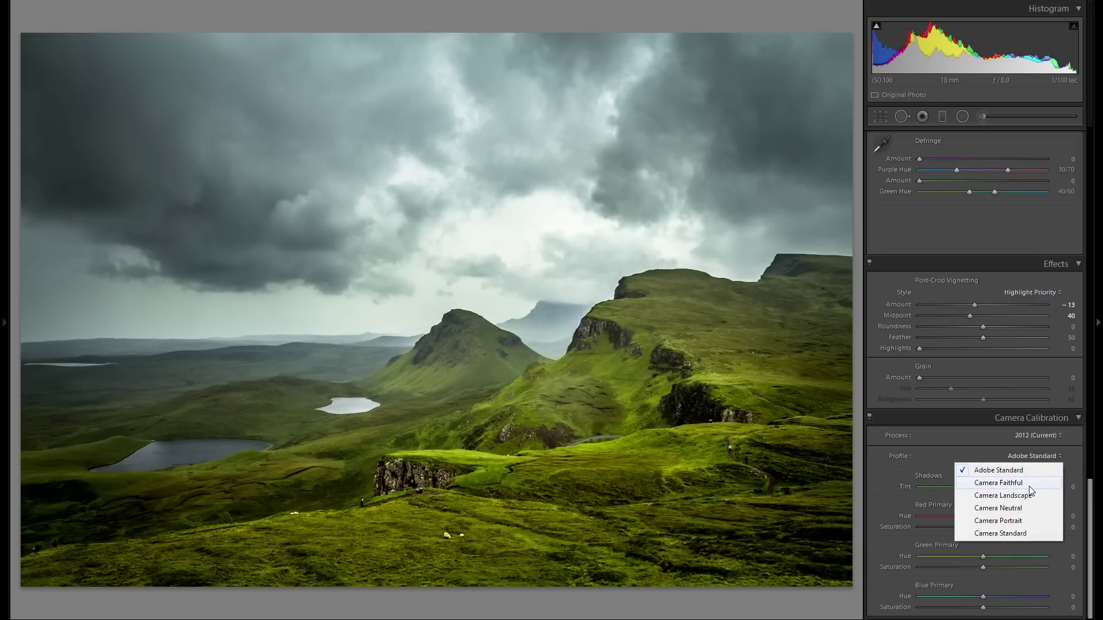
{"action": "left_click", "coordinate": [1028, 485]}
{"action": "left_click", "coordinate": [1035, 458]}
{"action": "left_click", "coordinate": [1008, 496]}
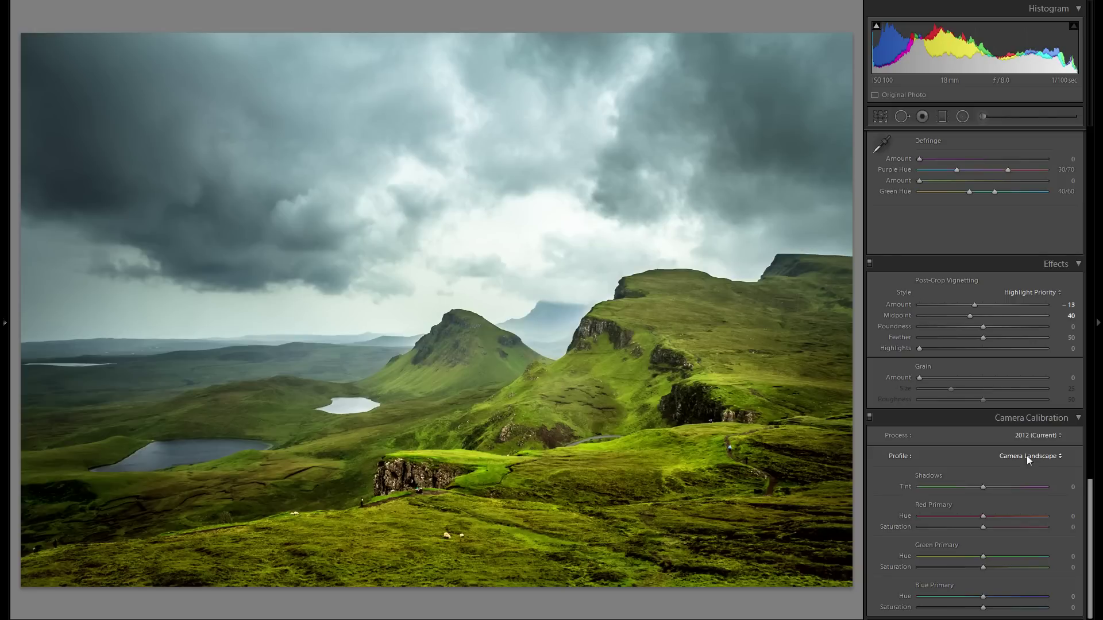
{"action": "left_click", "coordinate": [1025, 456]}
{"action": "left_click", "coordinate": [1017, 509]}
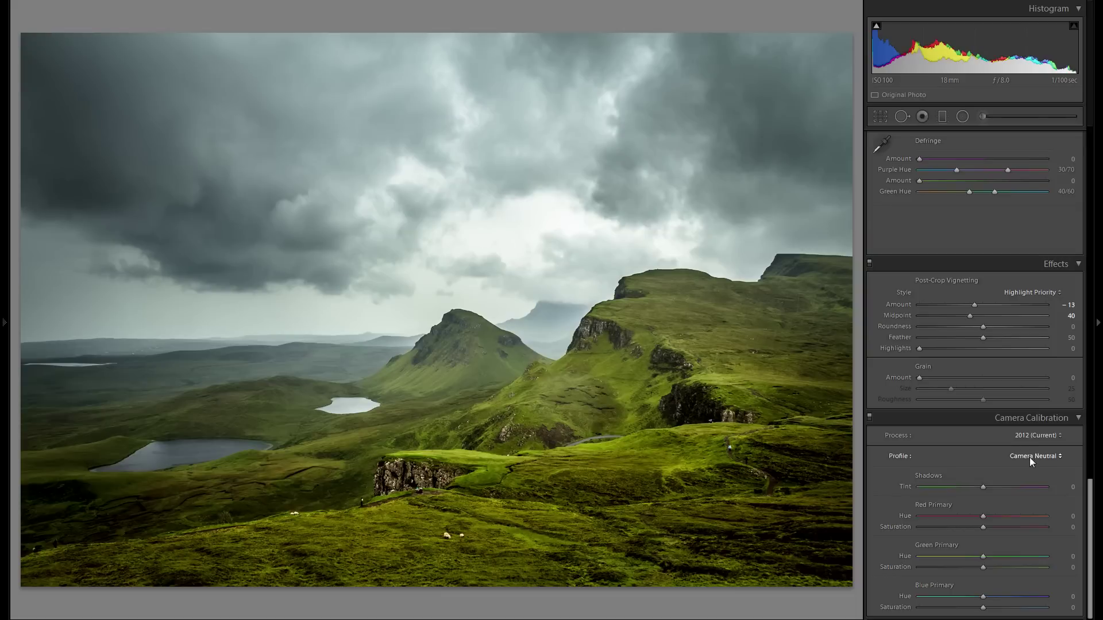
{"action": "left_click", "coordinate": [1029, 458]}
{"action": "left_click", "coordinate": [1019, 521]}
{"action": "left_click", "coordinate": [1028, 459]}
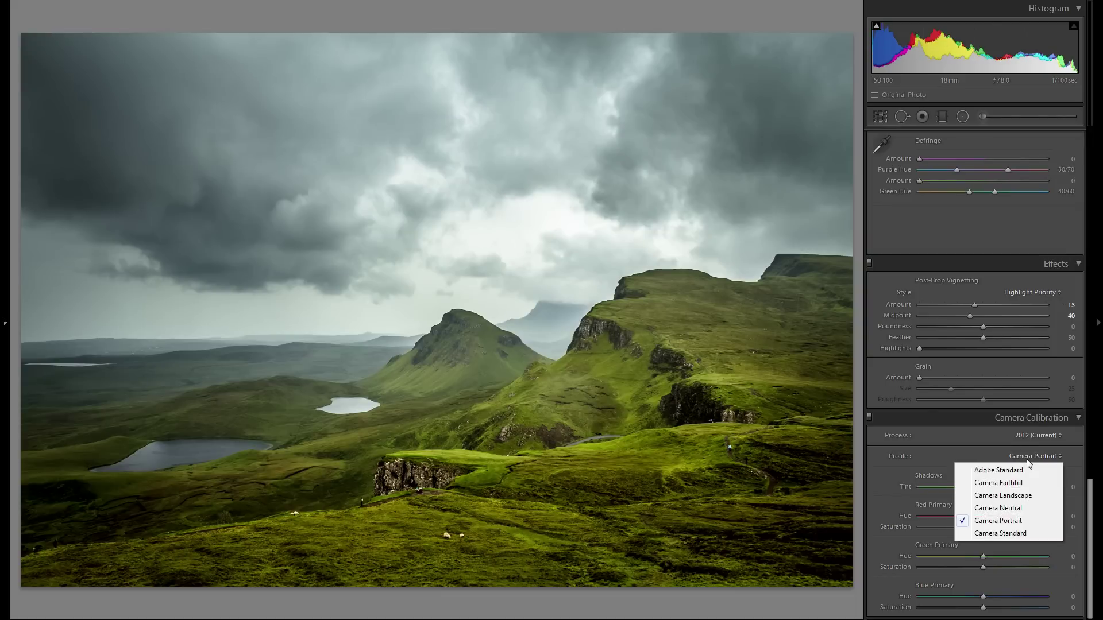
{"action": "left_click", "coordinate": [1044, 534]}
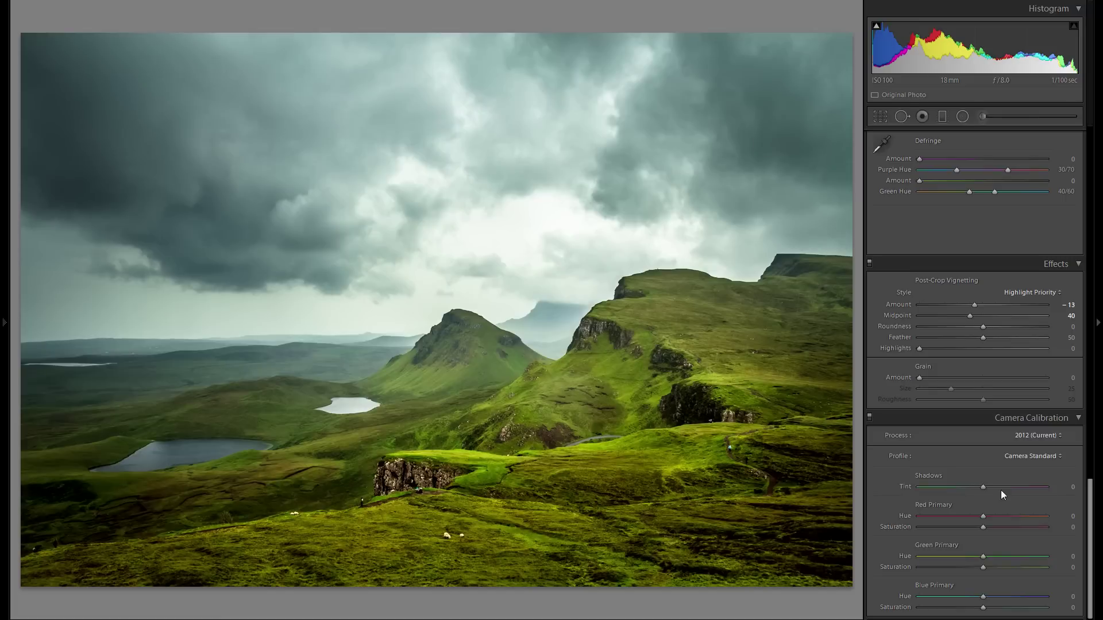
{"action": "left_click", "coordinate": [1024, 457]}
{"action": "left_click", "coordinate": [1024, 453]}
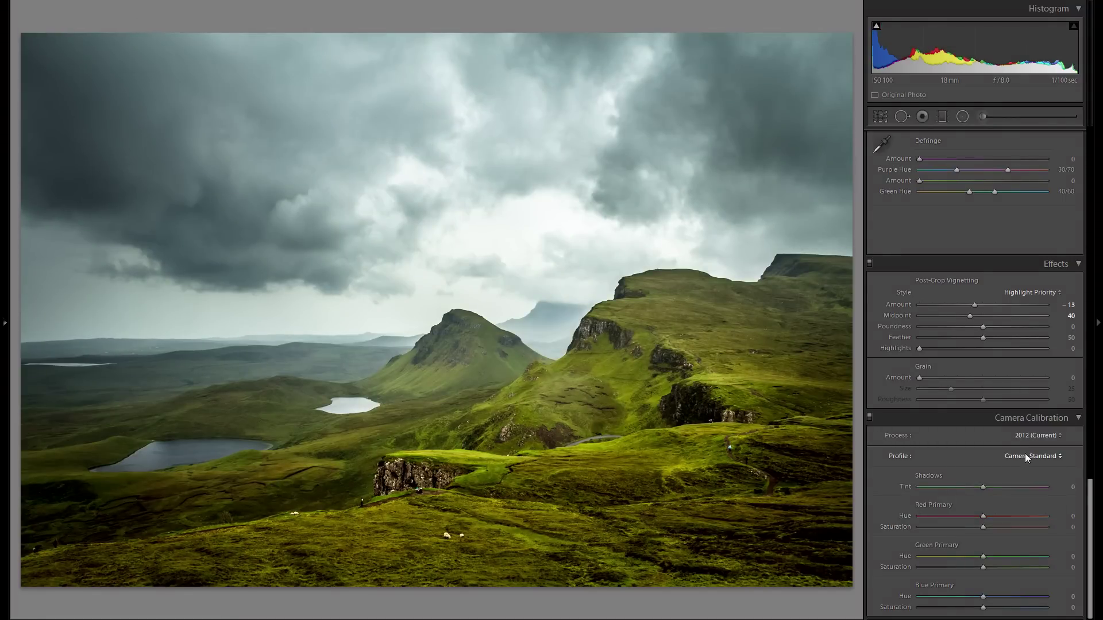
{"action": "left_click", "coordinate": [1026, 455]}
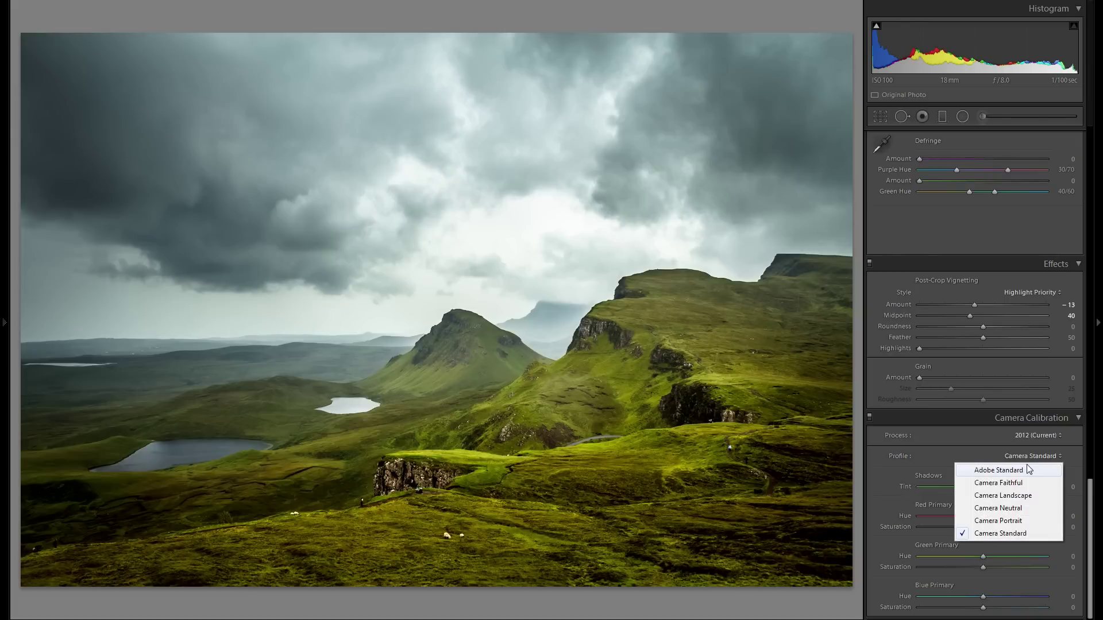
{"action": "left_click", "coordinate": [1028, 469]}
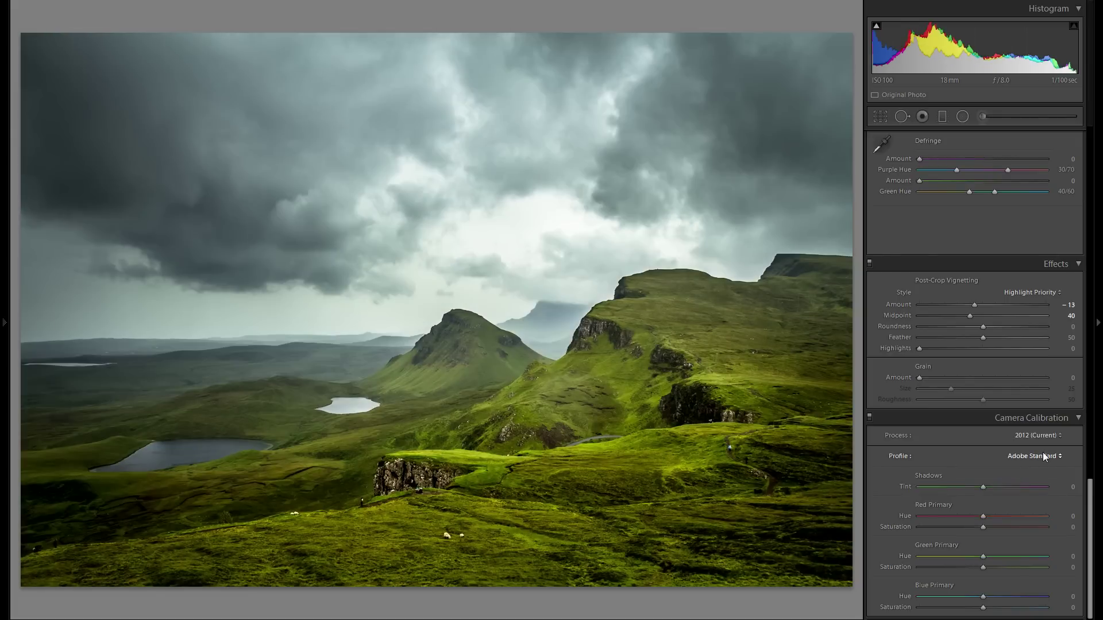
Try the Camera Landscape and Camera Standard calibration profiles on the photo, and return to Adobe Standard.
{"action": "left_click", "coordinate": [1043, 456]}
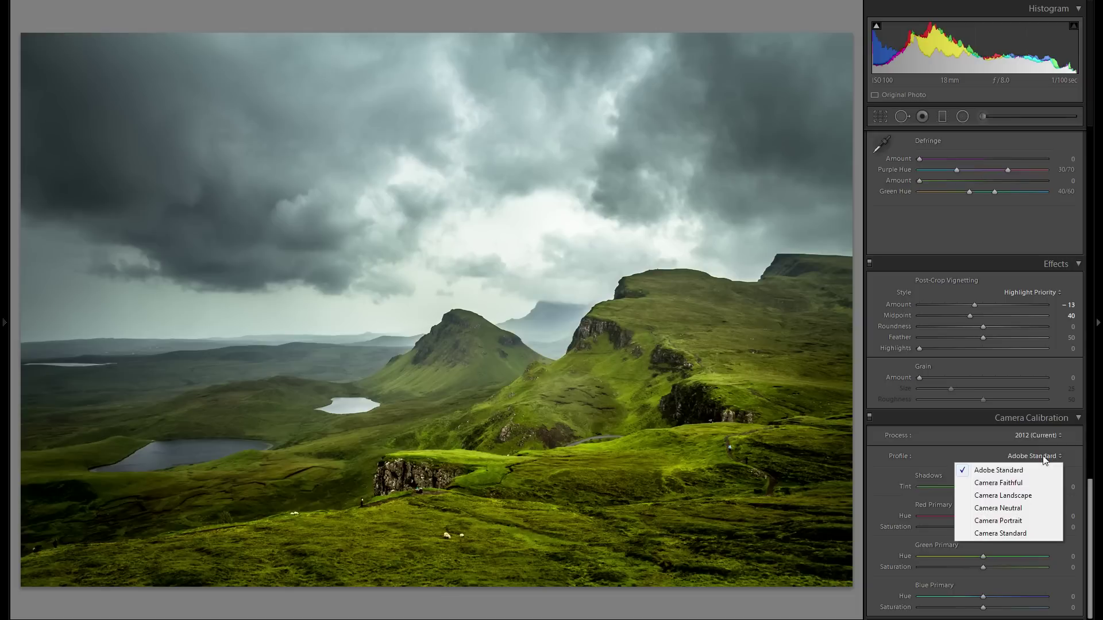
{"action": "left_click", "coordinate": [1037, 496]}
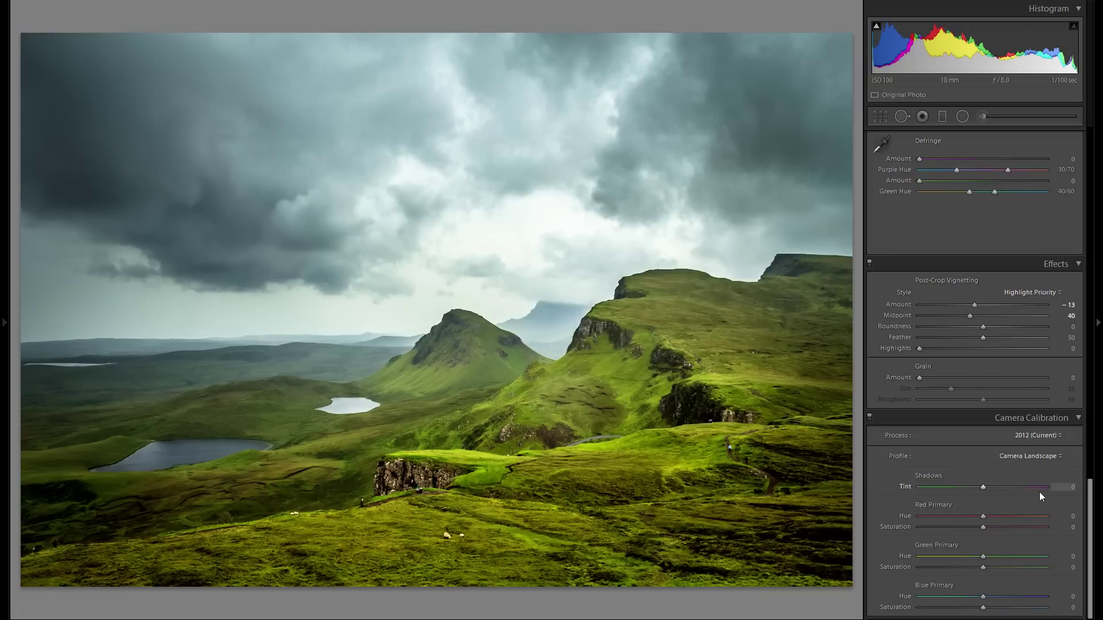
{"action": "left_click", "coordinate": [1029, 456]}
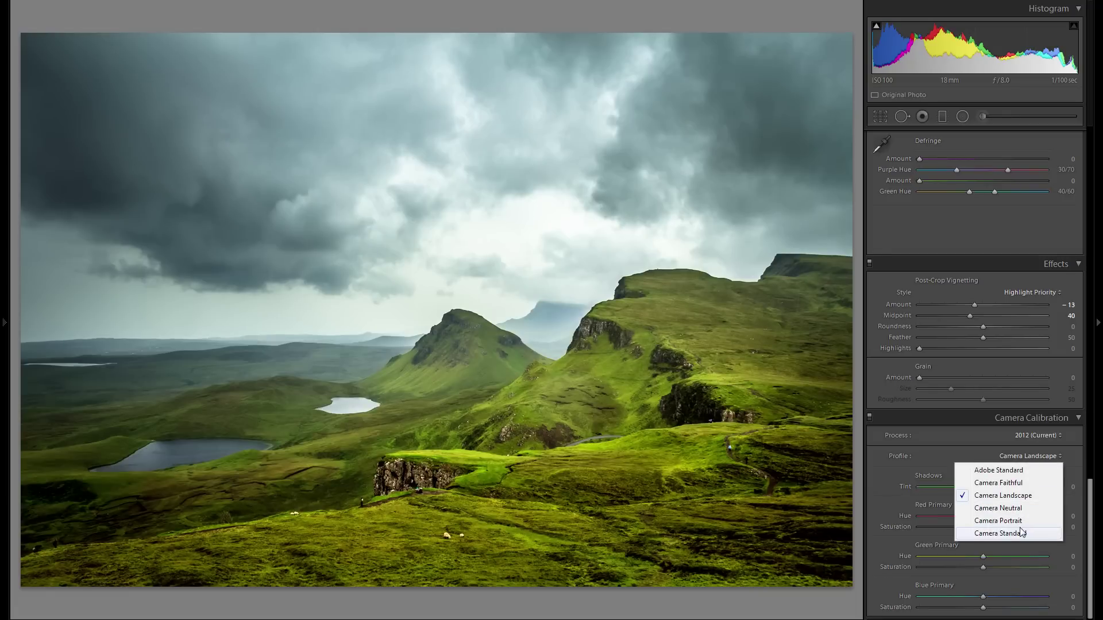
{"action": "left_click", "coordinate": [1021, 533]}
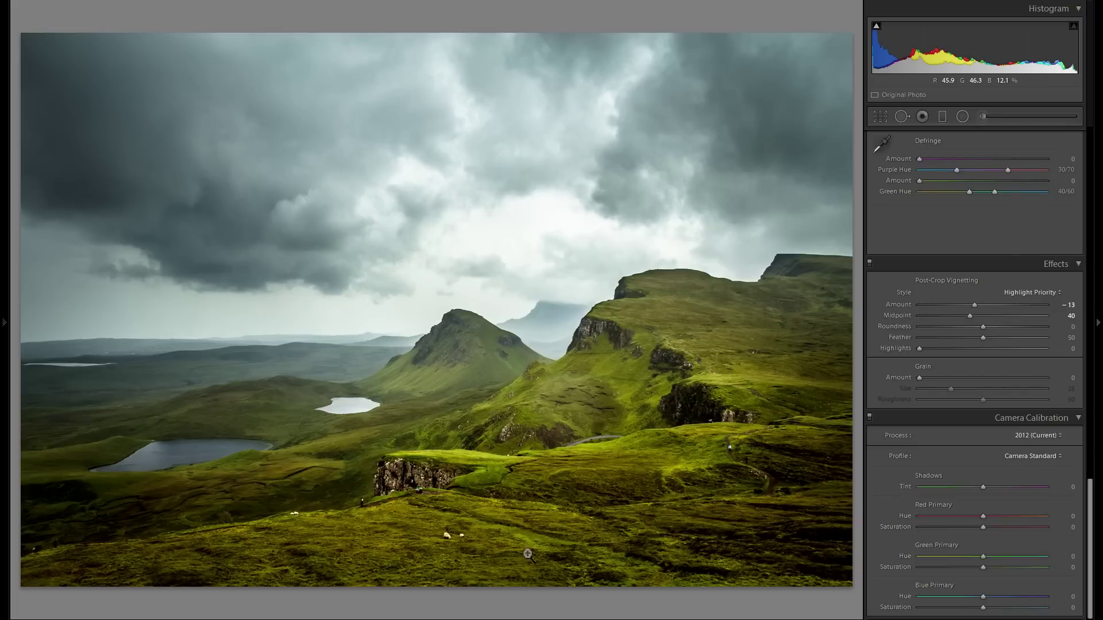
{"action": "left_click", "coordinate": [1022, 458]}
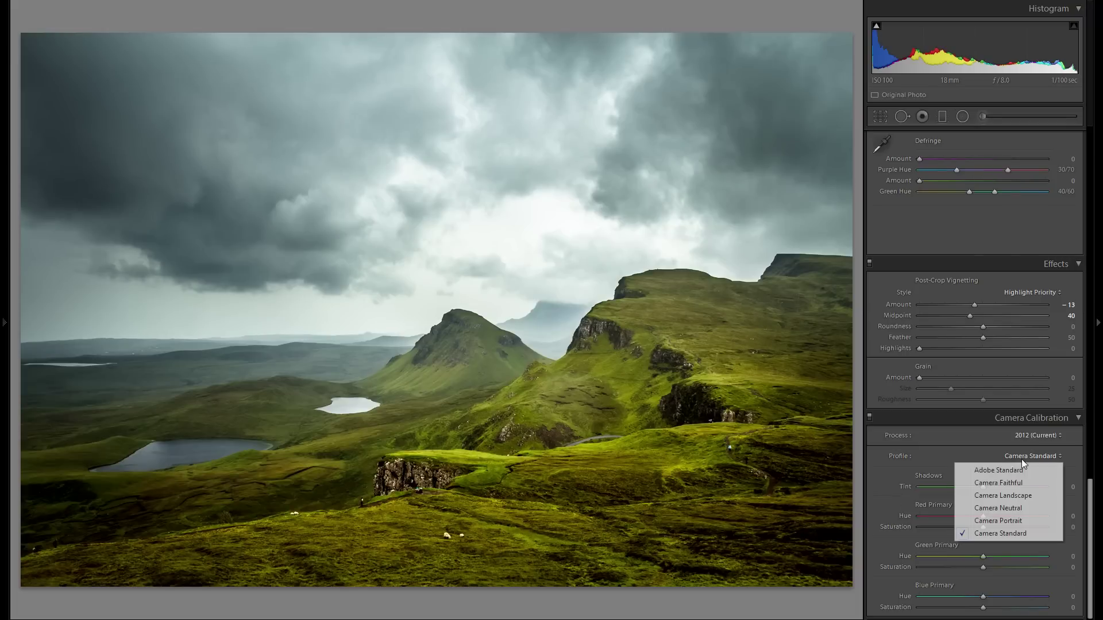
{"action": "left_click", "coordinate": [1018, 470]}
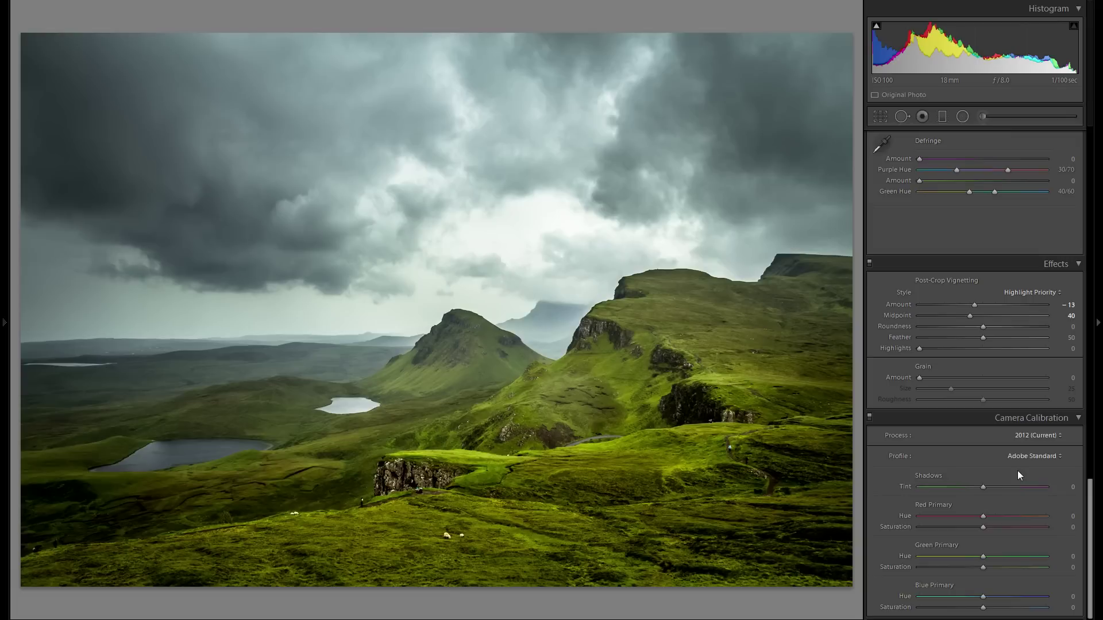
Compare Camera Landscape and Camera Standard once more, keeping the 2012 (Current) process, and set the profile back to Adobe Standard.
{"action": "left_click", "coordinate": [1032, 457]}
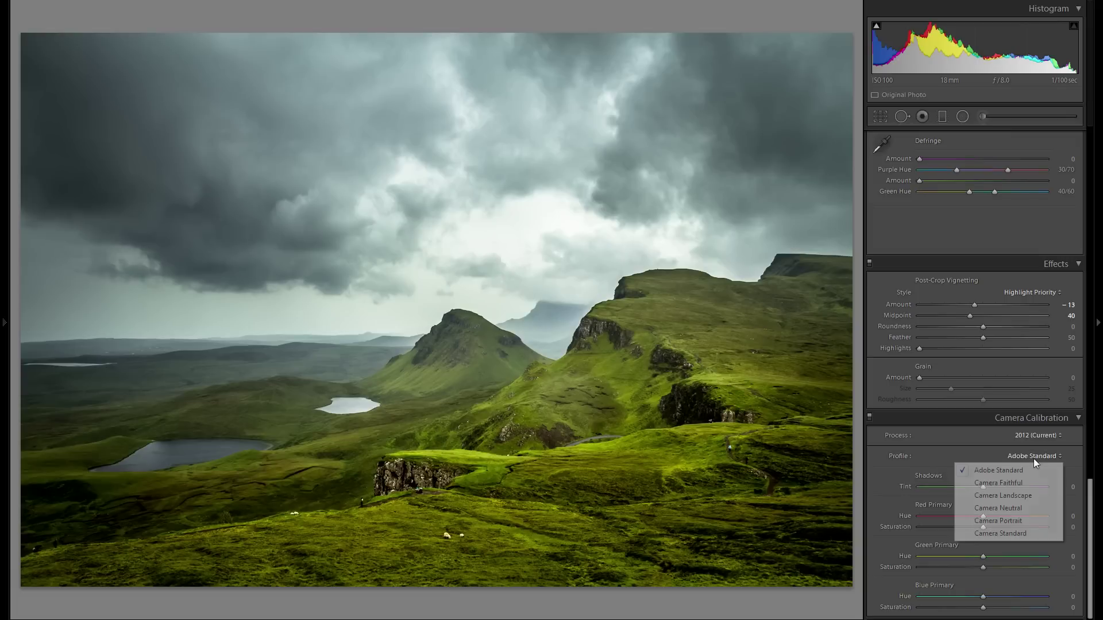
{"action": "left_click", "coordinate": [1029, 497]}
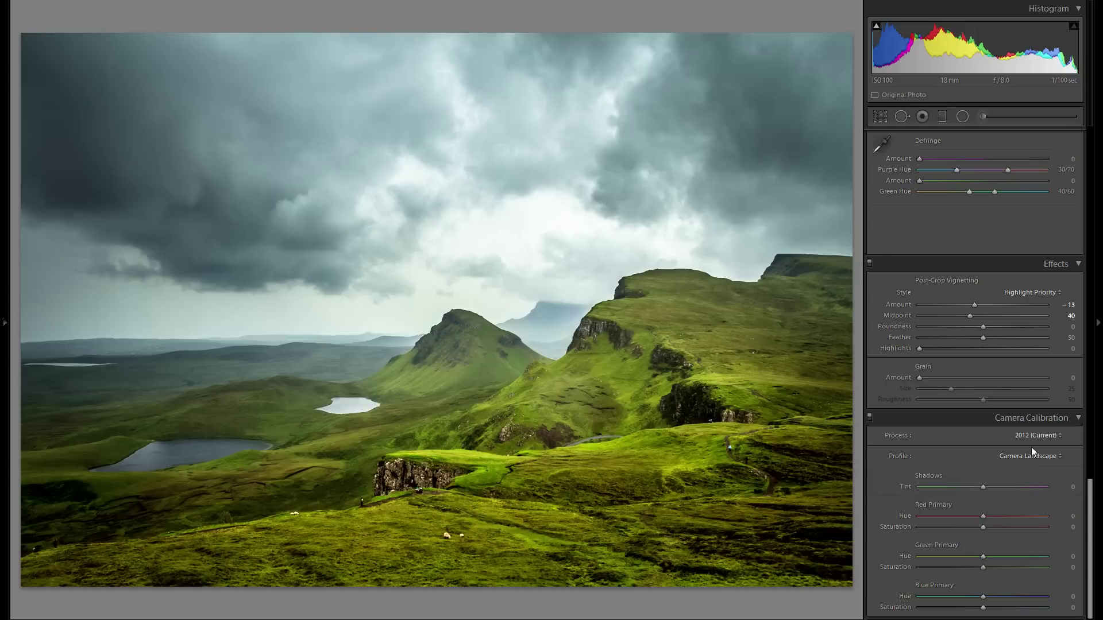
{"action": "left_click", "coordinate": [1029, 437]}
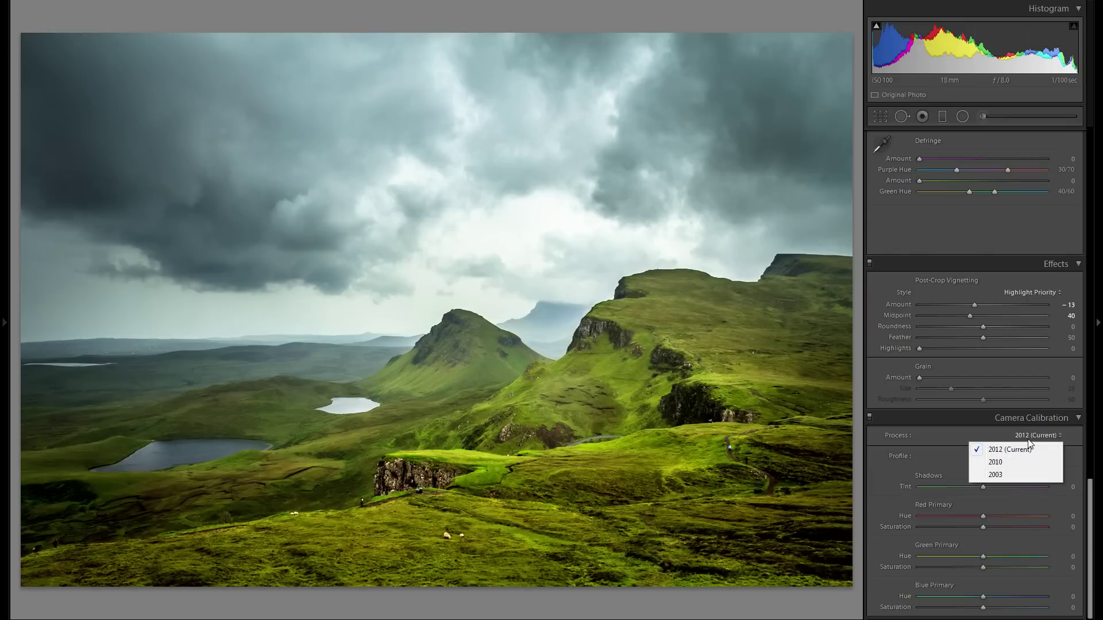
{"action": "left_click", "coordinate": [1009, 449]}
{"action": "left_click", "coordinate": [1024, 460]}
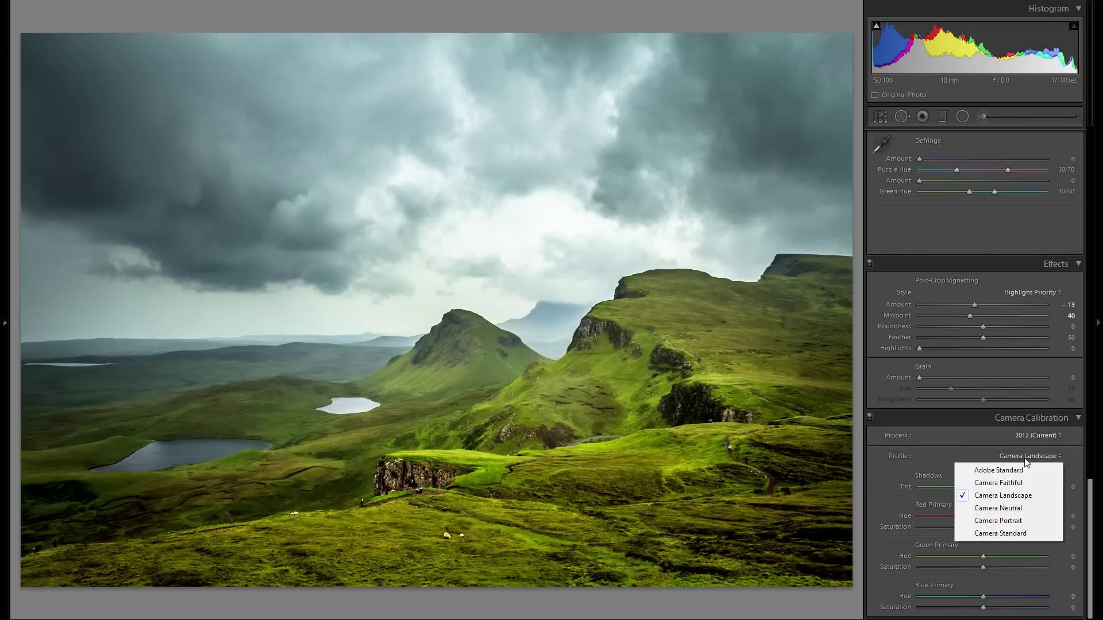
{"action": "left_click", "coordinate": [1031, 533]}
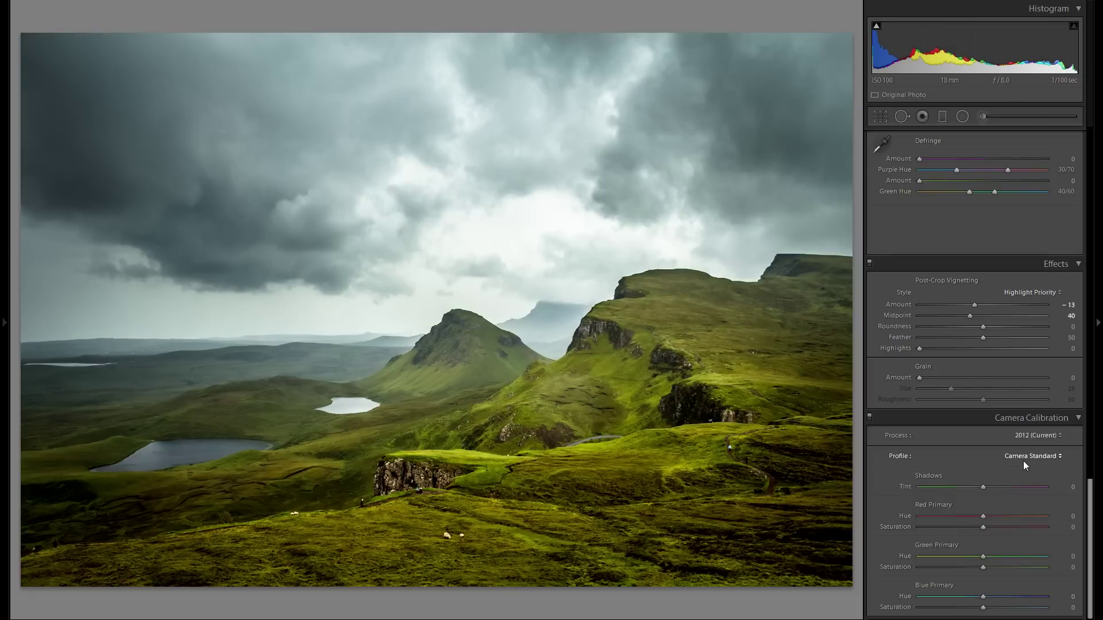
{"action": "left_click", "coordinate": [1023, 458]}
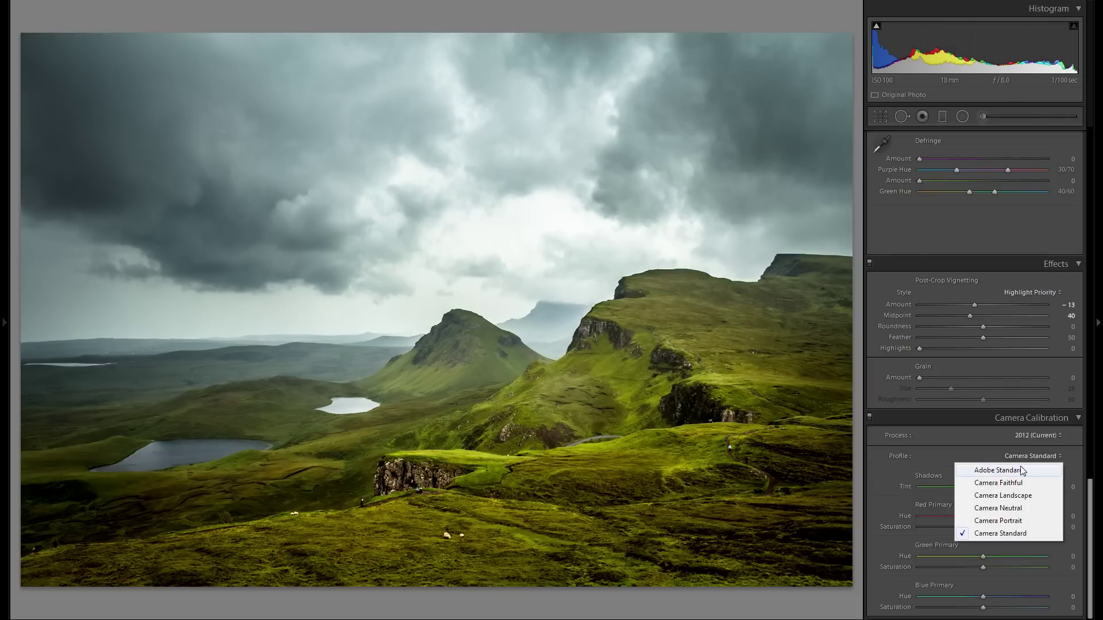
{"action": "left_click", "coordinate": [1021, 470]}
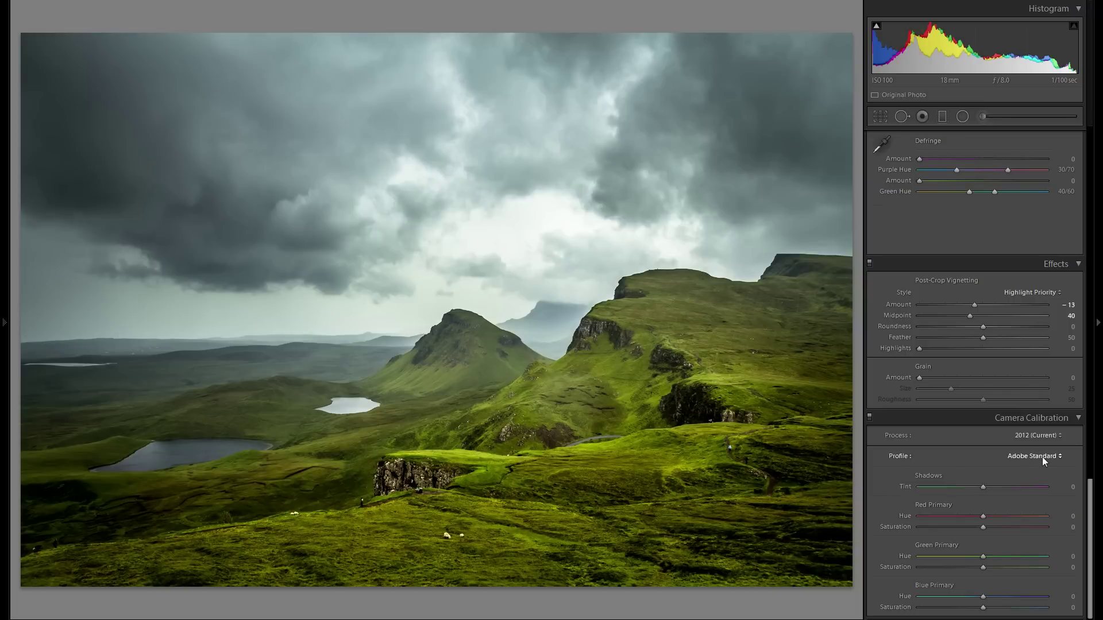
Set the camera calibration profile to Camera Standard.
{"action": "left_click", "coordinate": [1042, 456]}
{"action": "left_click", "coordinate": [1016, 533]}
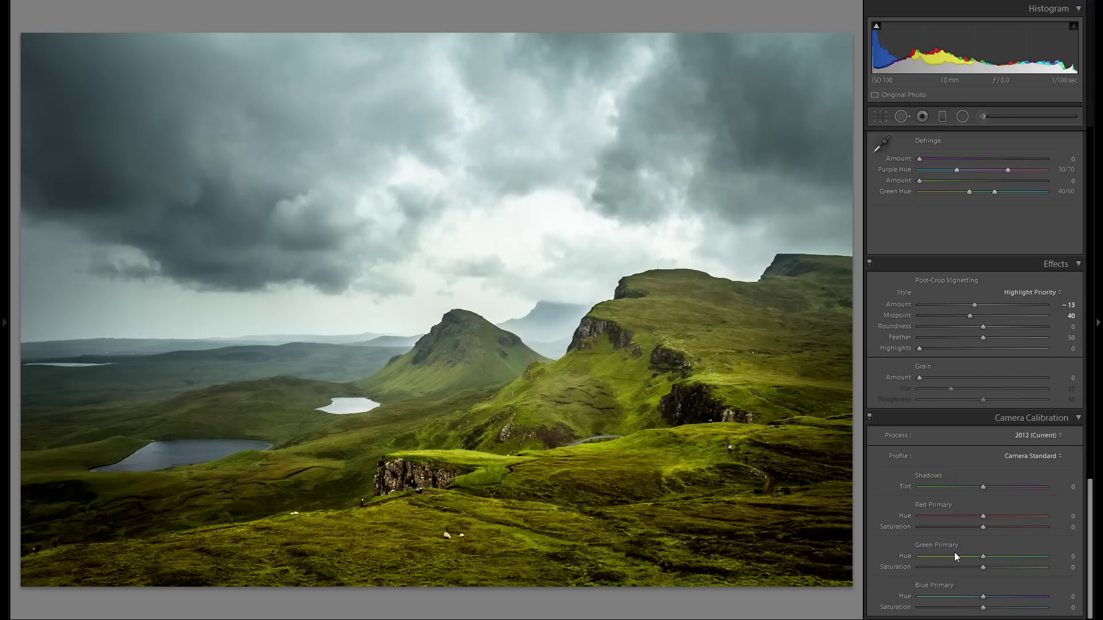
{"action": "left_click", "coordinate": [1018, 459]}
{"action": "left_click", "coordinate": [1019, 460]}
Set calibration shadows tint to −6 and primary hue/saturation to −4/+8 for red, +8/+4 for green and +1/+5 for blue.
{"action": "left_click_drag", "start_coordinate": [974, 490], "coordinate": [995, 493]}
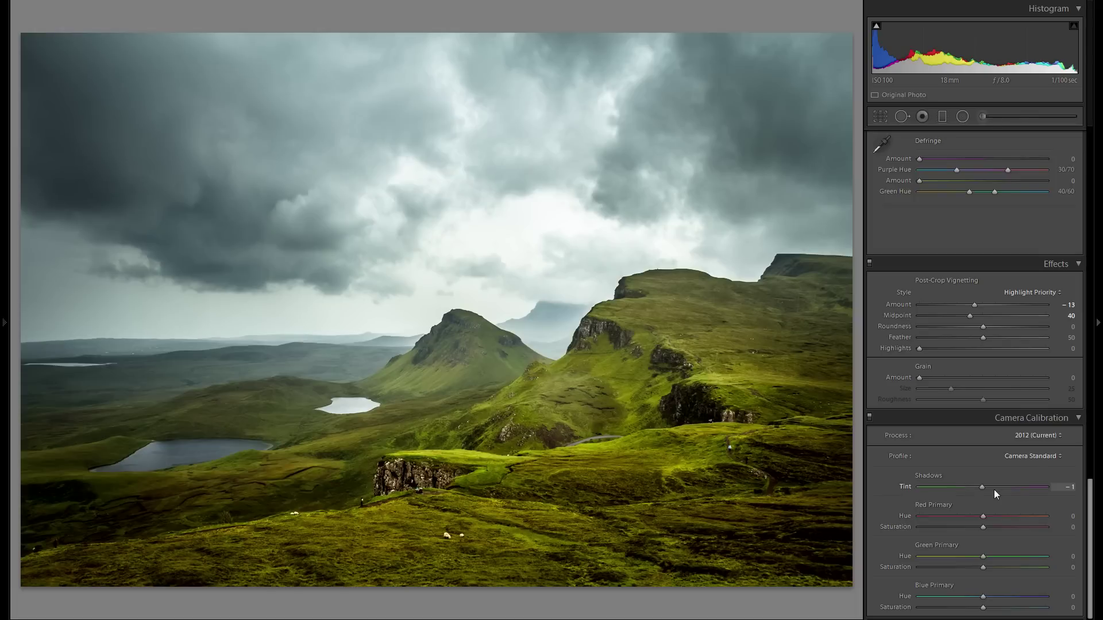
{"action": "left_click_drag", "start_coordinate": [994, 490], "coordinate": [982, 489]}
{"action": "left_click_drag", "start_coordinate": [983, 516], "coordinate": [990, 518]}
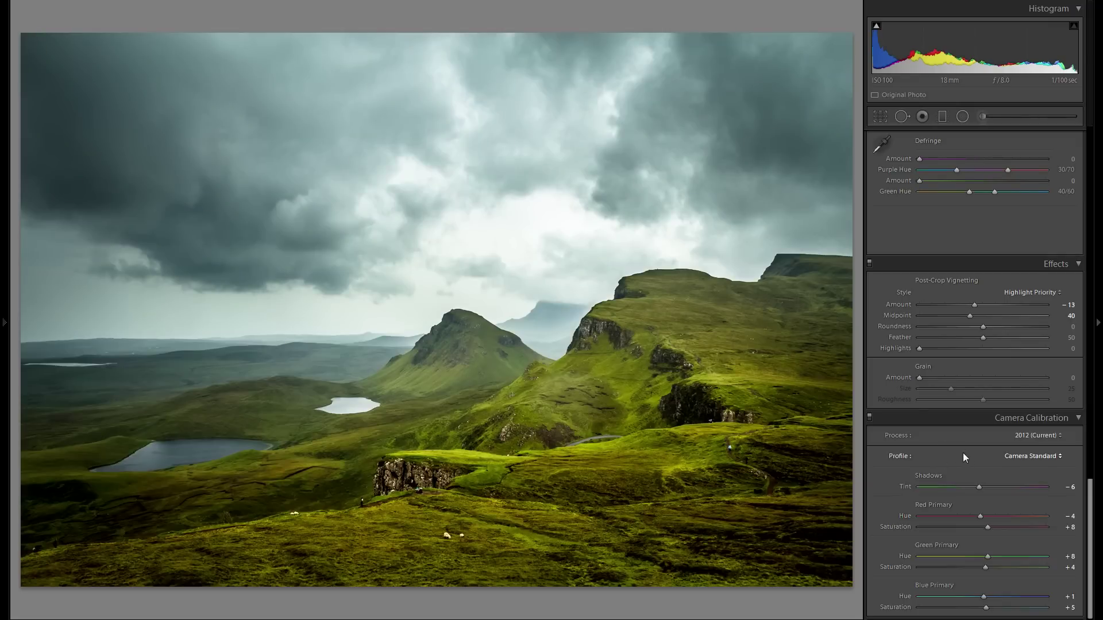
Compare the photo with and without calibration under Camera Standard and Adobe Standard, ending on Camera Standard with calibration switched on.
{"action": "left_click", "coordinate": [869, 418]}
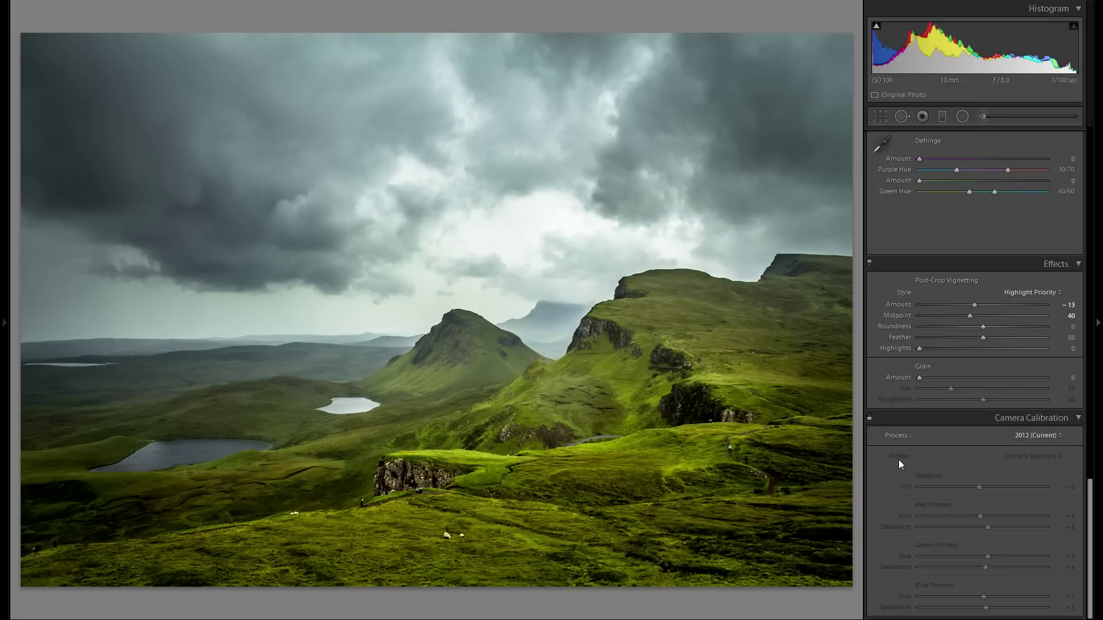
{"action": "left_click", "coordinate": [870, 418]}
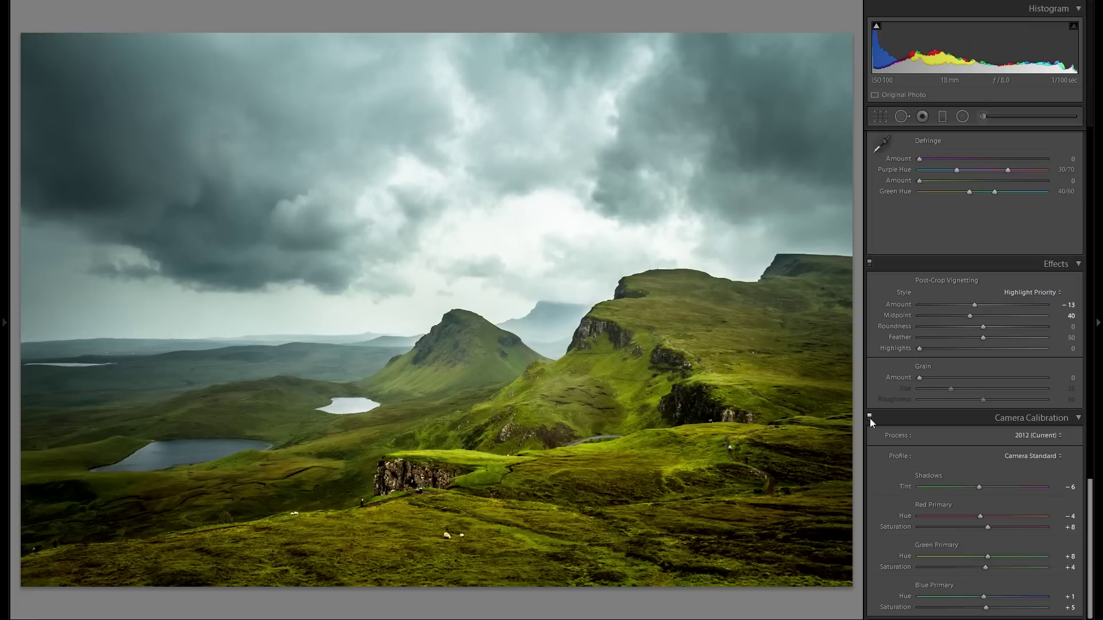
{"action": "left_click", "coordinate": [1018, 457]}
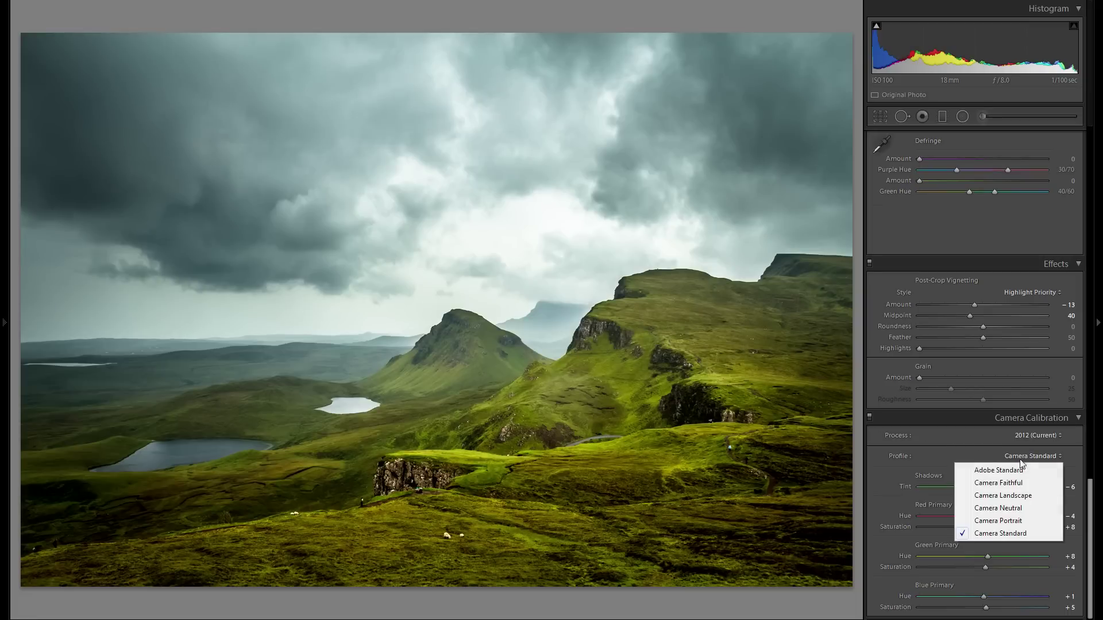
{"action": "left_click", "coordinate": [1019, 467]}
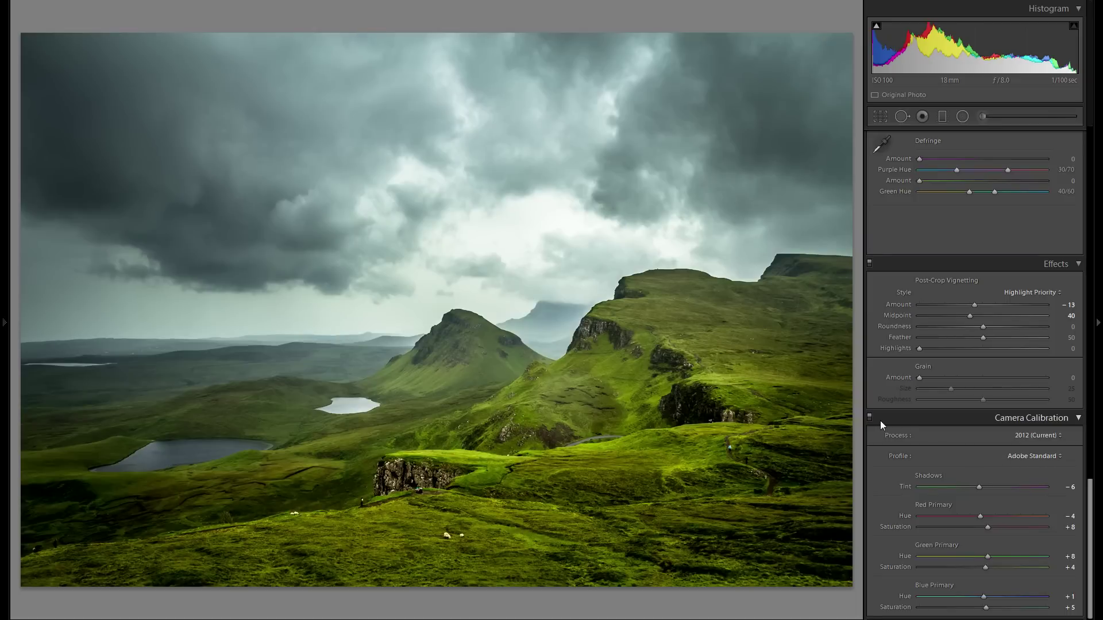
{"action": "left_click", "coordinate": [870, 418]}
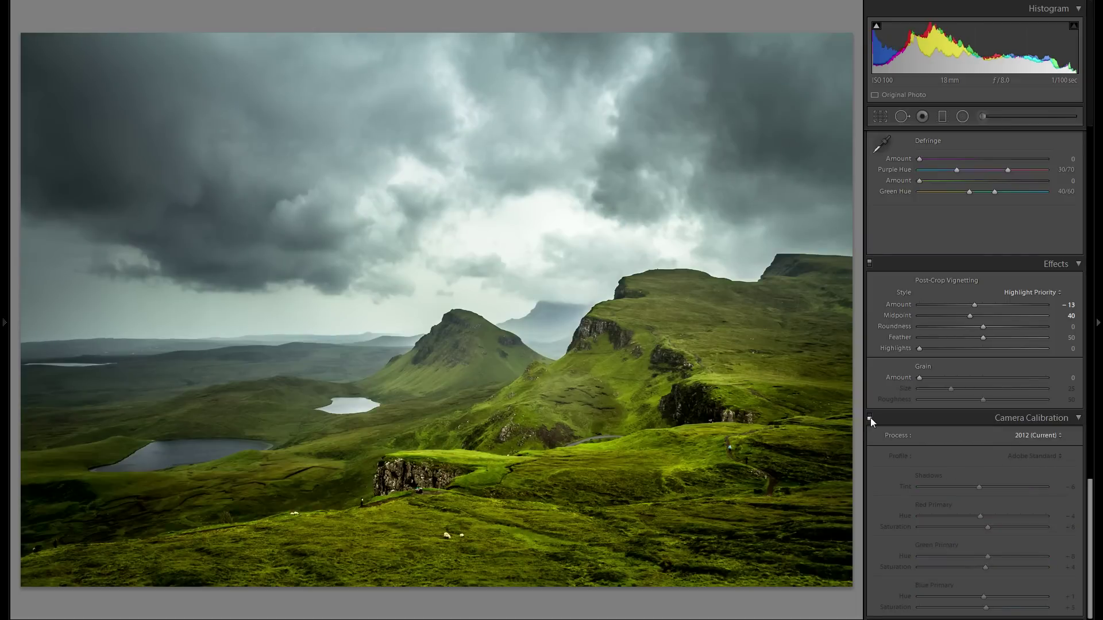
{"action": "left_click", "coordinate": [869, 417]}
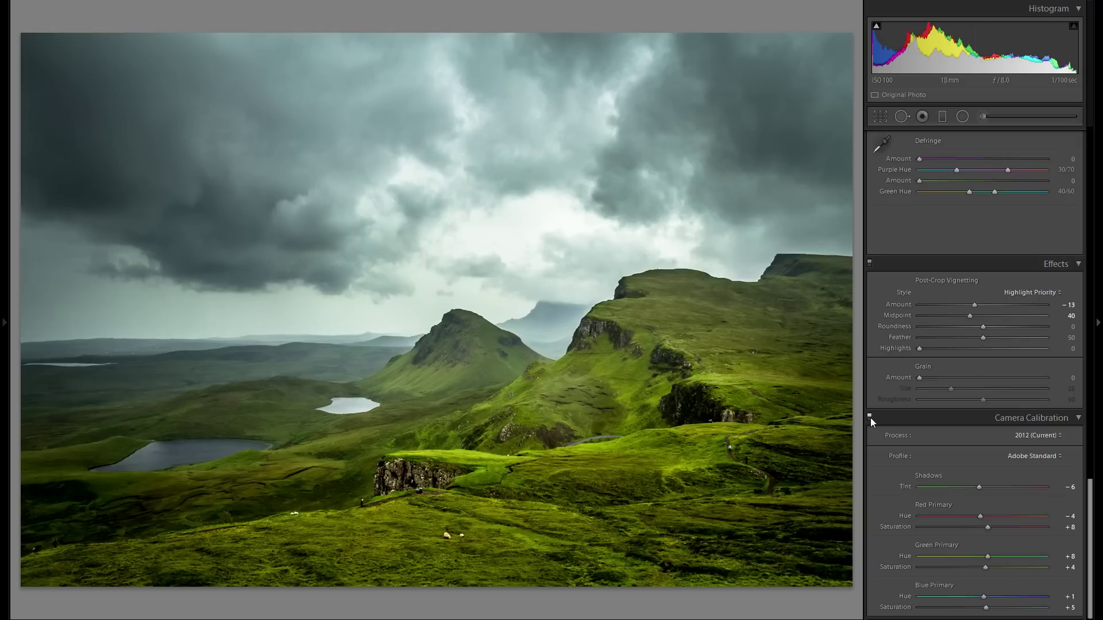
{"action": "left_click", "coordinate": [1052, 458]}
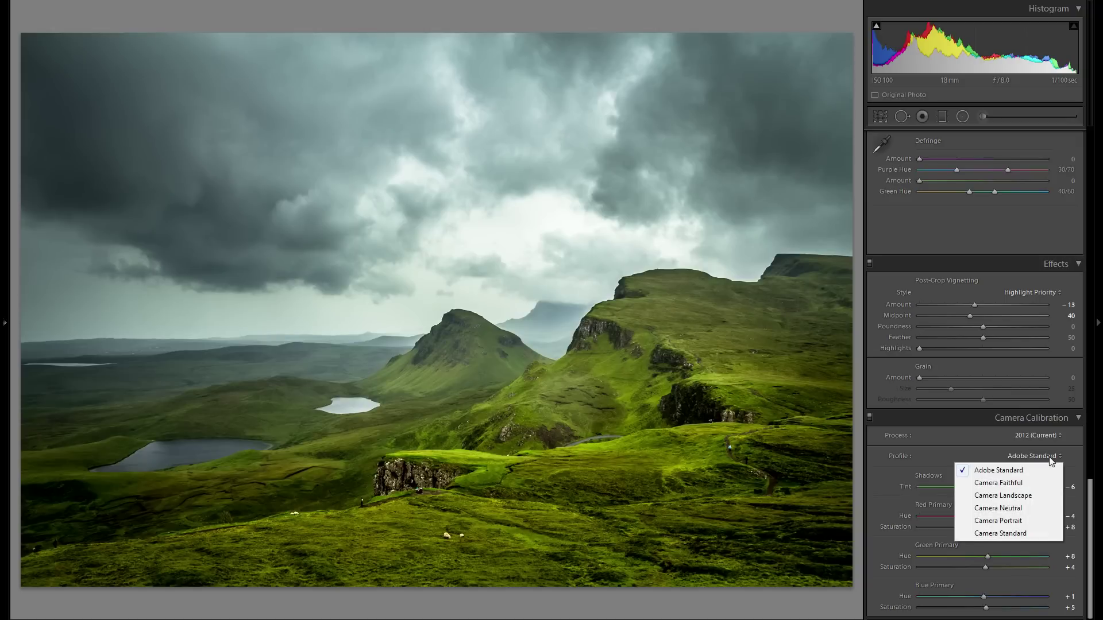
{"action": "left_click", "coordinate": [1024, 532]}
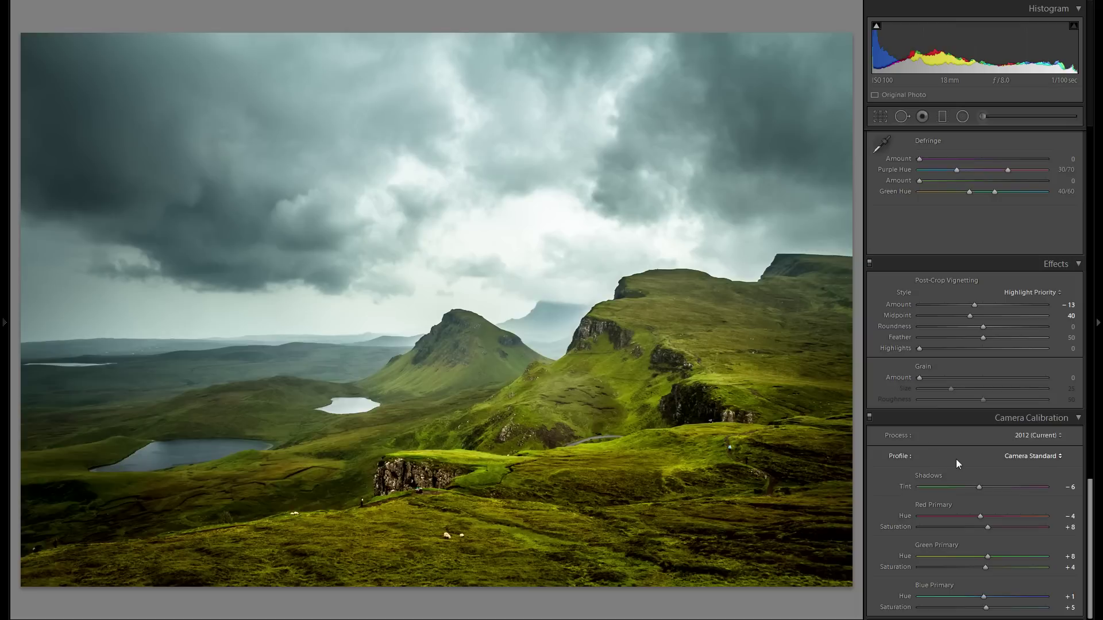
Add a graduated filter rising a short way from the photo's bottom edge, with its exposure at −0.38.
{"action": "scroll", "coordinate": [957, 471], "scroll_direction": "up", "scroll_amount": 20}
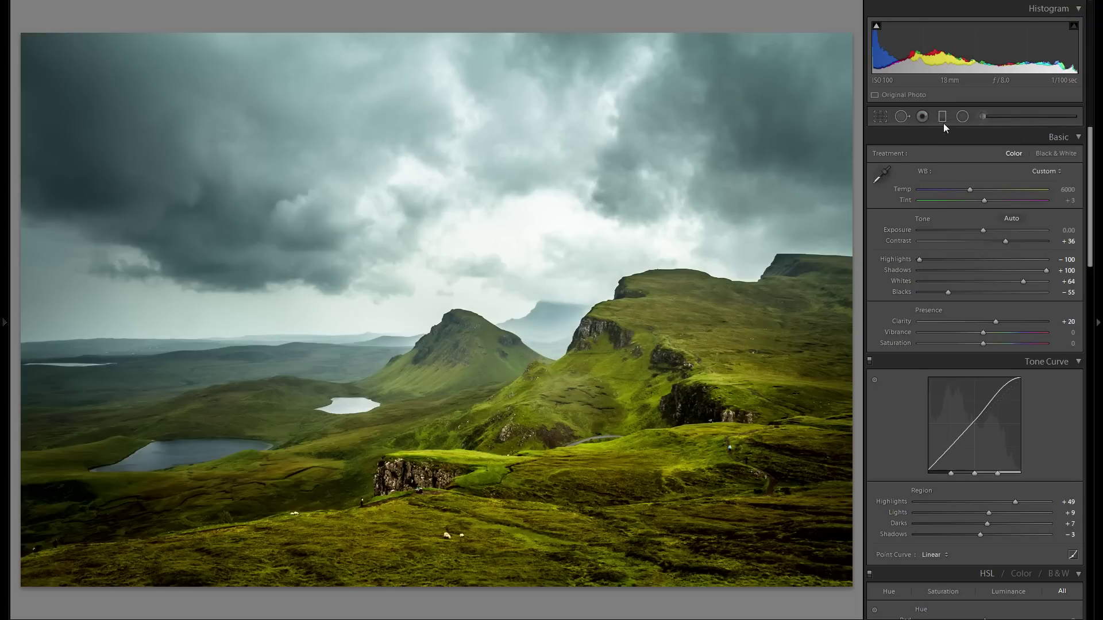
{"action": "left_click", "coordinate": [942, 117]}
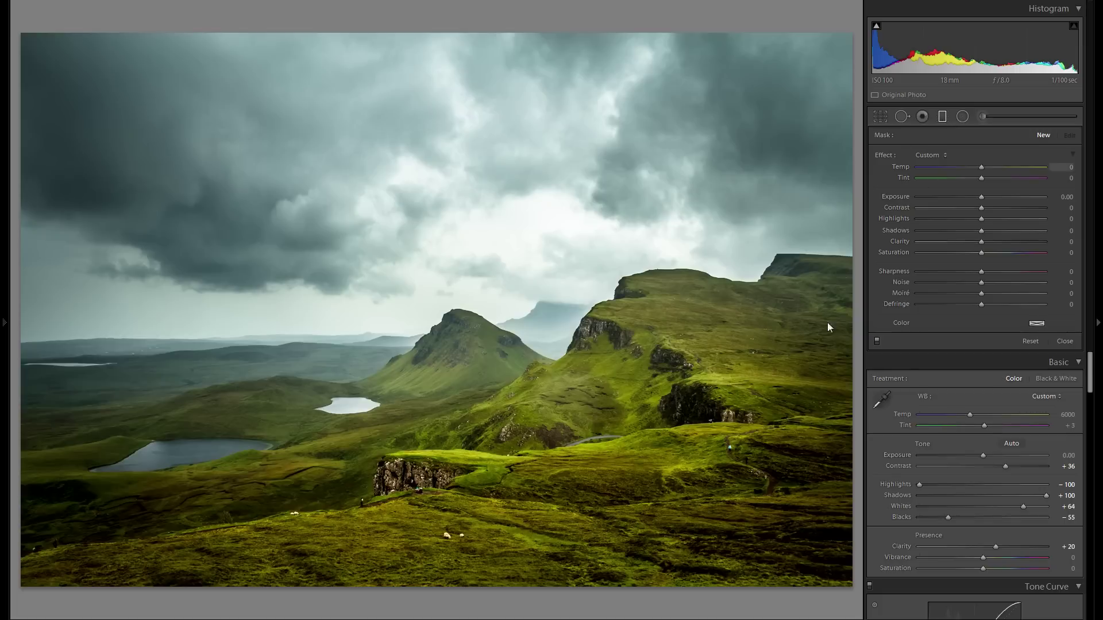
{"action": "left_click_drag", "start_coordinate": [442, 579], "coordinate": [439, 556]}
{"action": "left_click_drag", "start_coordinate": [981, 198], "coordinate": [978, 197]}
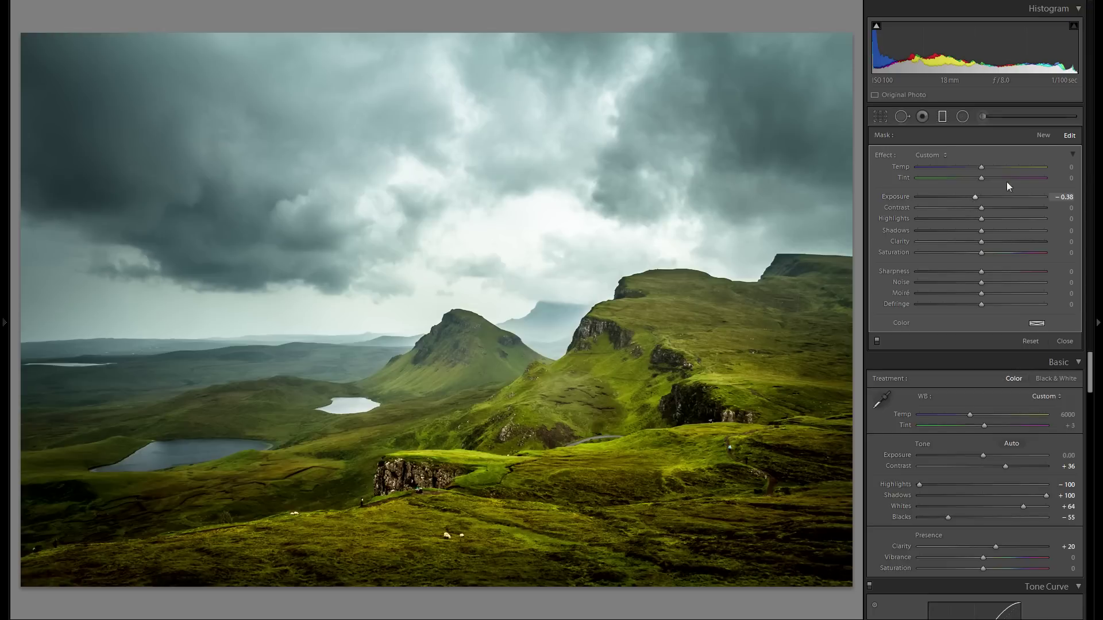
Add a second graduated filter over the sky along the photo's top edge, with its exposure at −0.42.
{"action": "left_click", "coordinate": [1041, 136]}
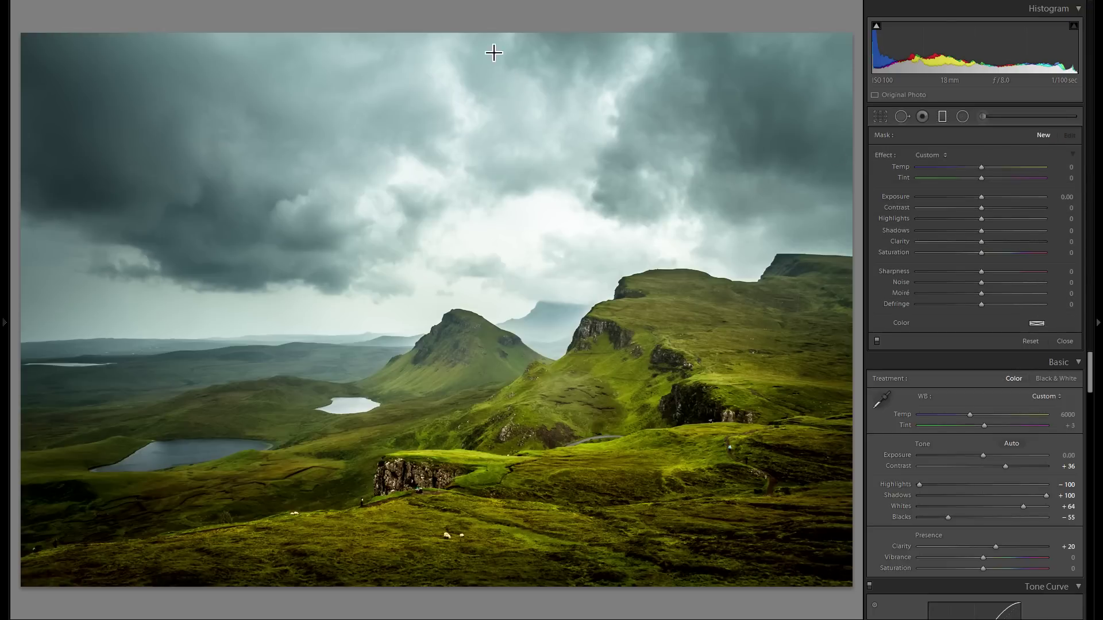
{"action": "left_click_drag", "start_coordinate": [452, 41], "coordinate": [450, 74]}
{"action": "left_click_drag", "start_coordinate": [981, 197], "coordinate": [977, 198]}
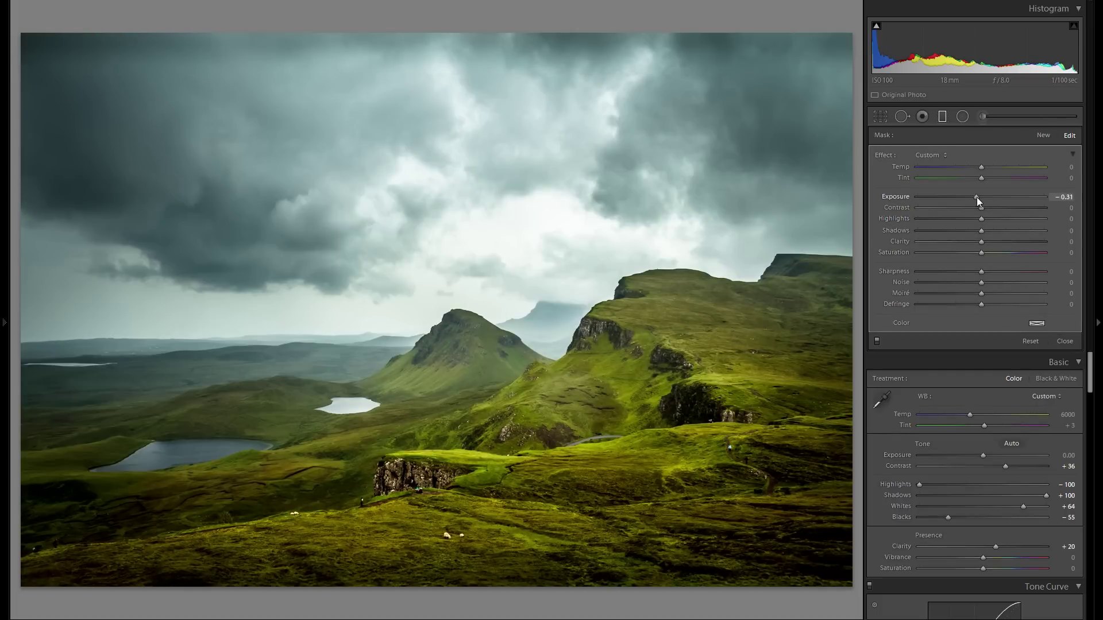
{"action": "left_click_drag", "start_coordinate": [490, 92], "coordinate": [490, 95]}
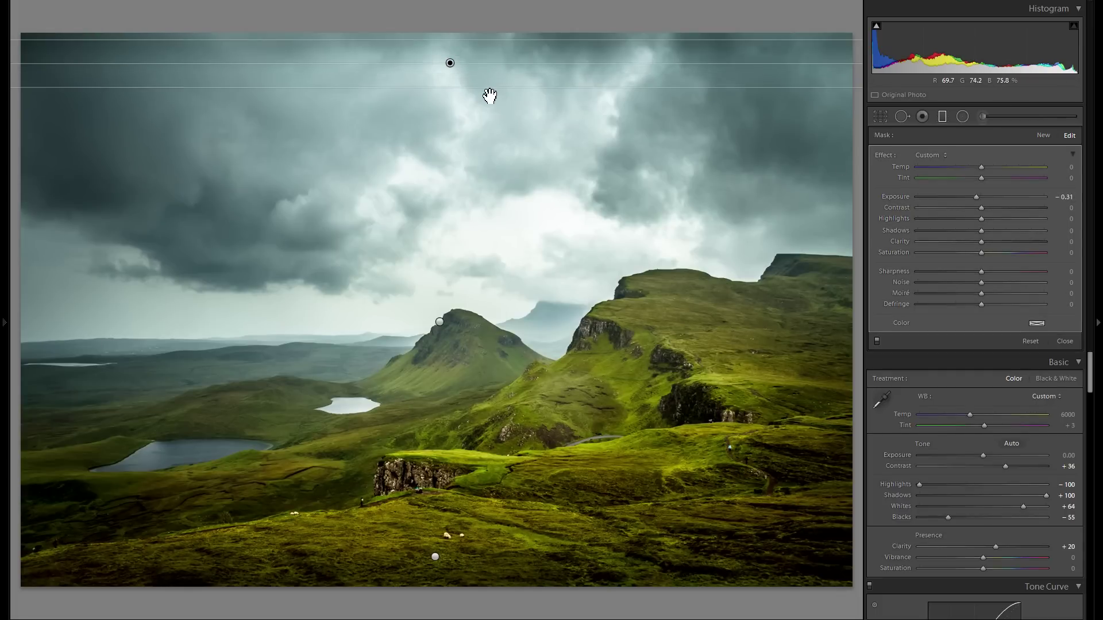
{"action": "left_click_drag", "start_coordinate": [979, 199], "coordinate": [977, 198]}
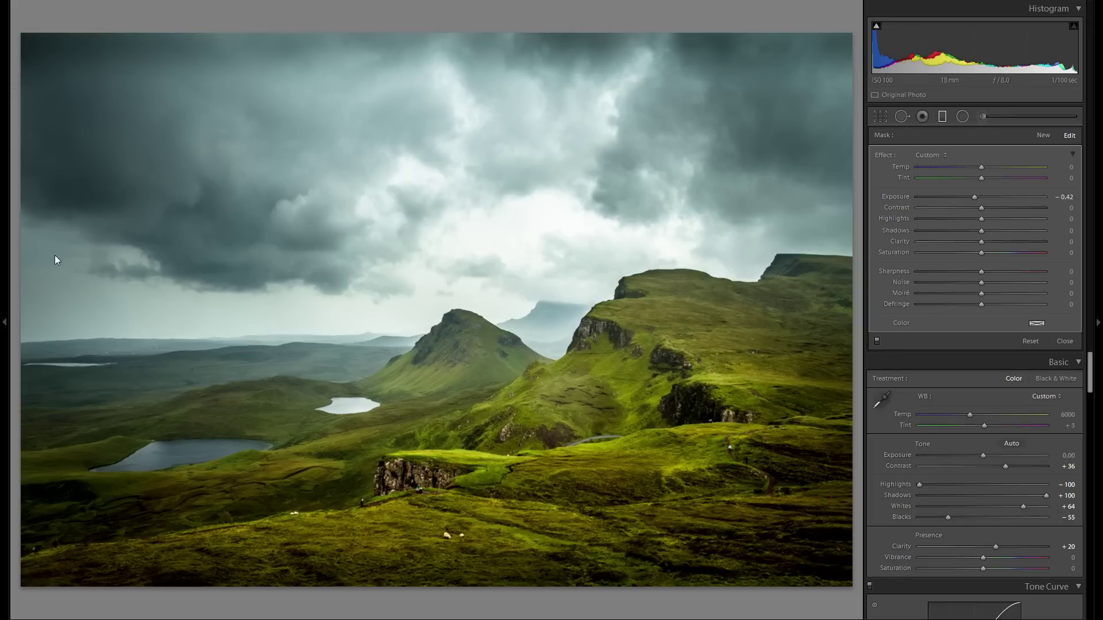
Compare the photo before and after the graduated filters using its edit history, and return to the latest state.
{"action": "key", "text": "F7"}
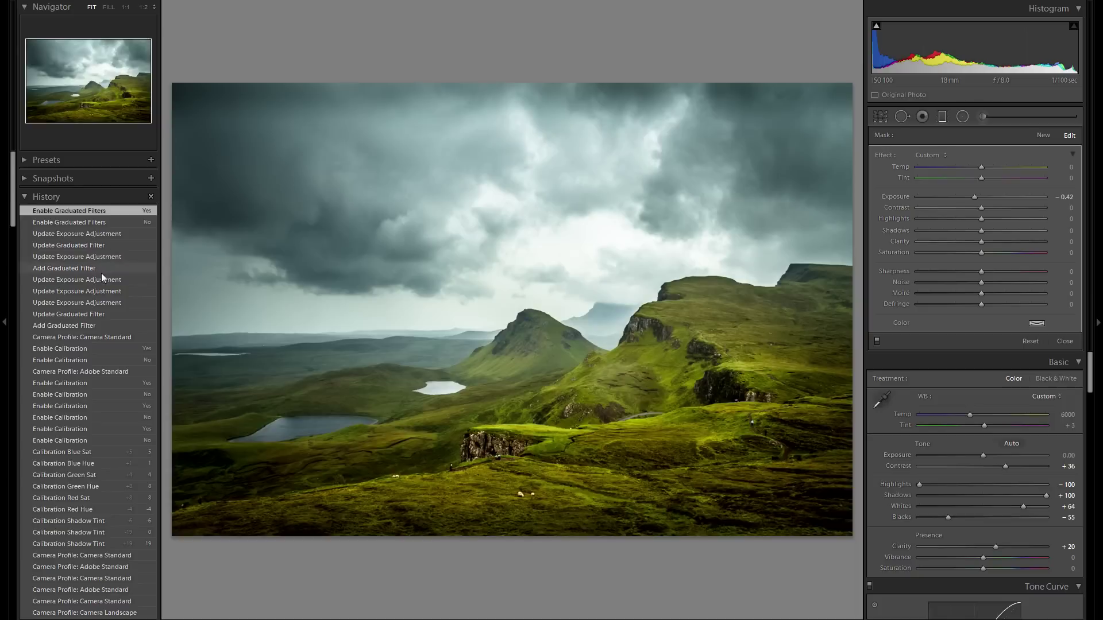
{"action": "left_click", "coordinate": [94, 336]}
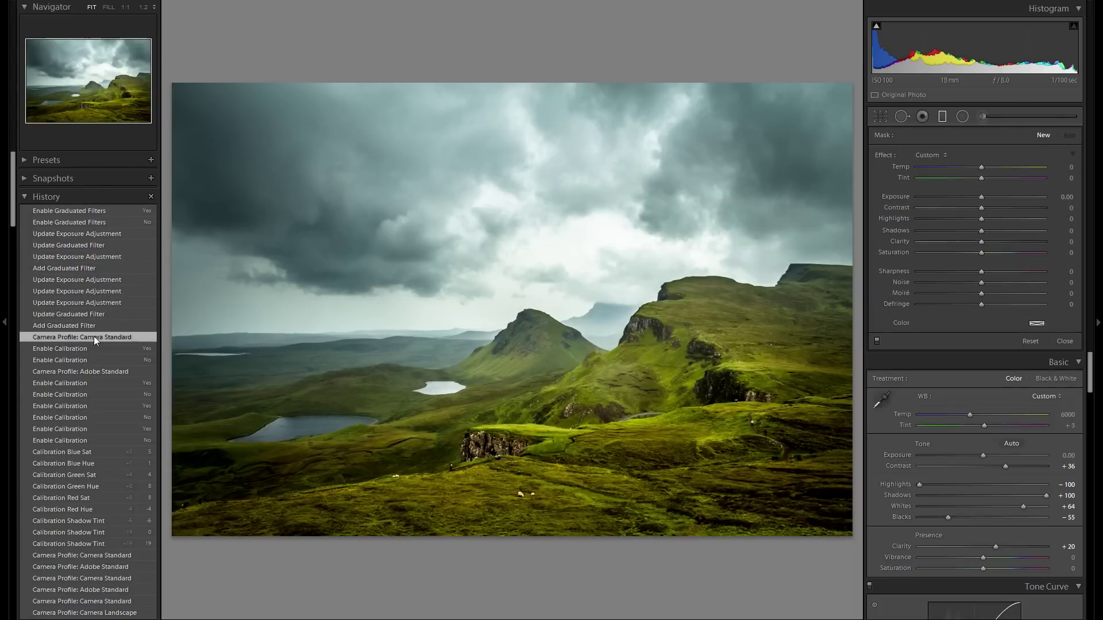
{"action": "left_click", "coordinate": [102, 215]}
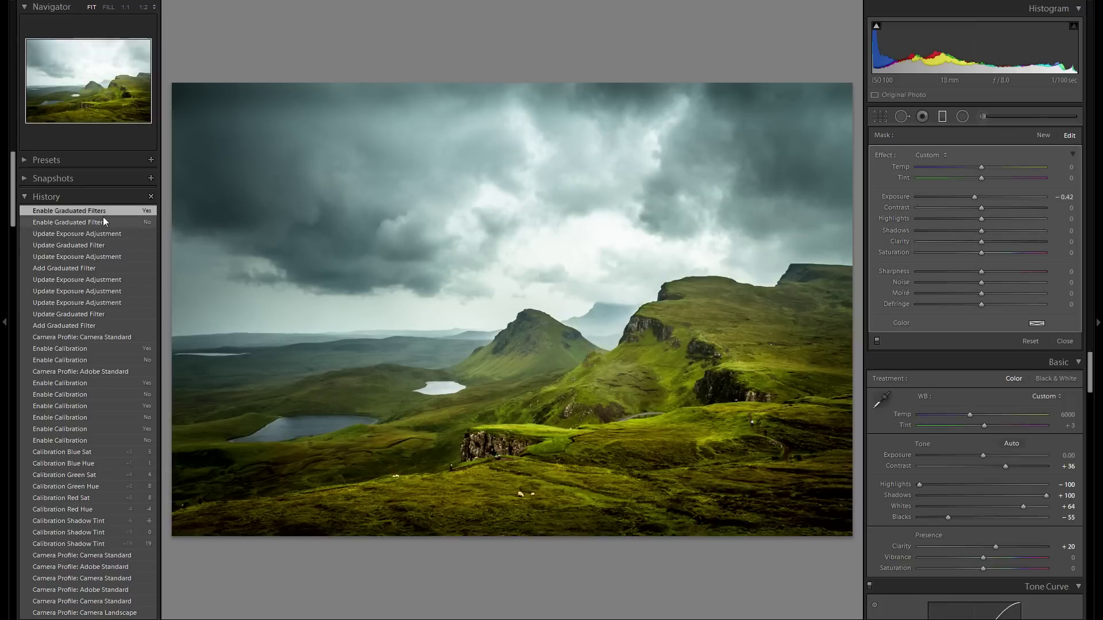
{"action": "left_click", "coordinate": [5, 224]}
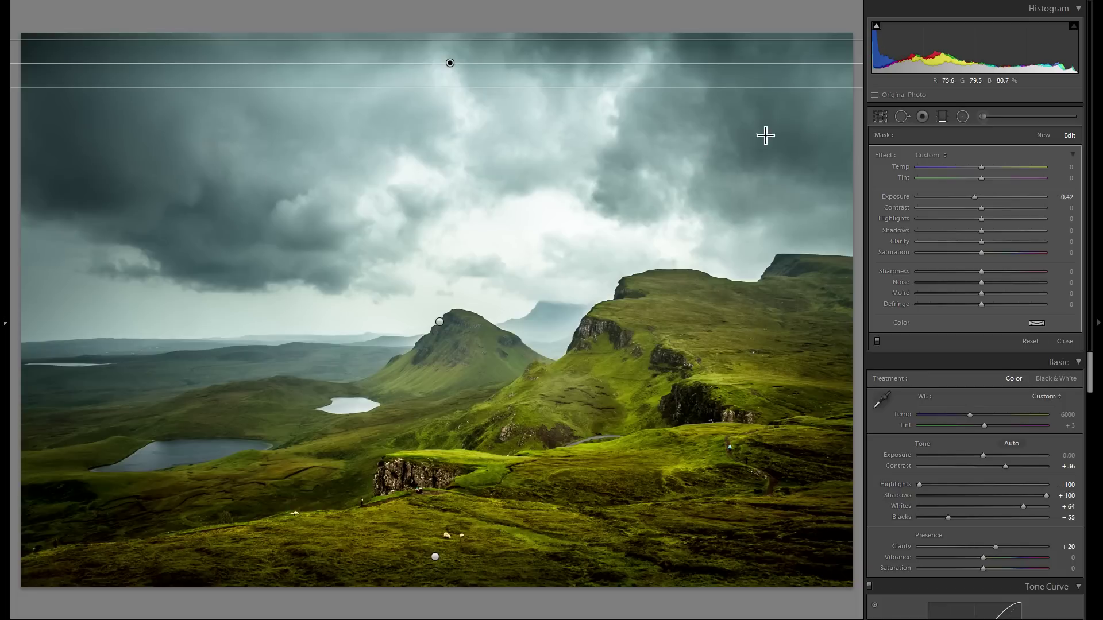
Try lowering the whole photo's vibrance to −47 and reset it.
{"action": "left_click", "coordinate": [943, 116]}
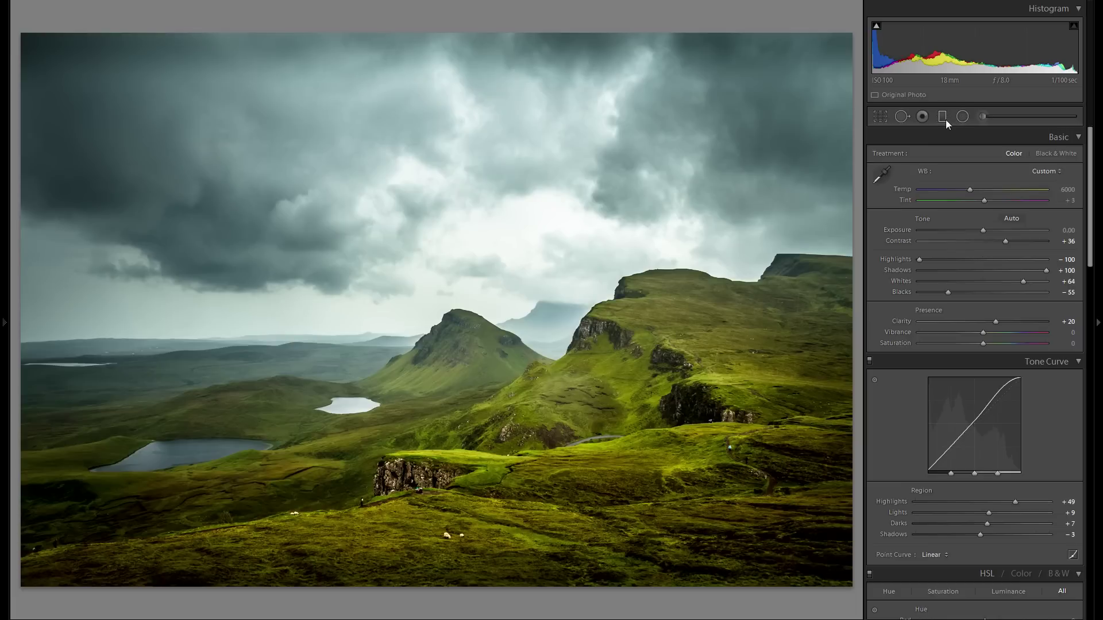
{"action": "left_click", "coordinate": [942, 116]}
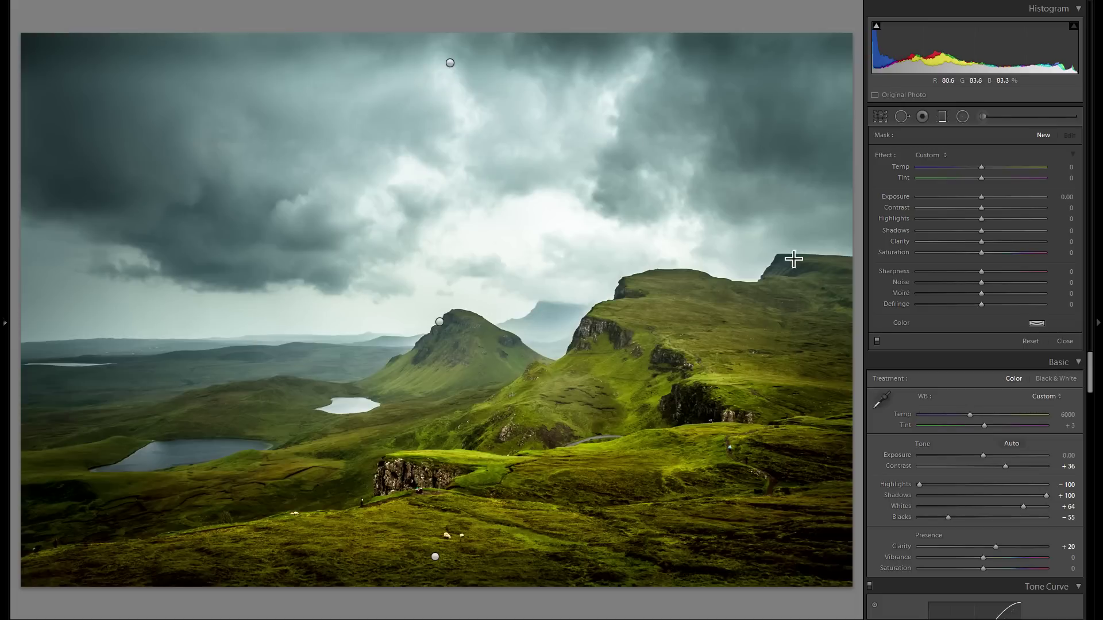
{"action": "left_click", "coordinate": [943, 114]}
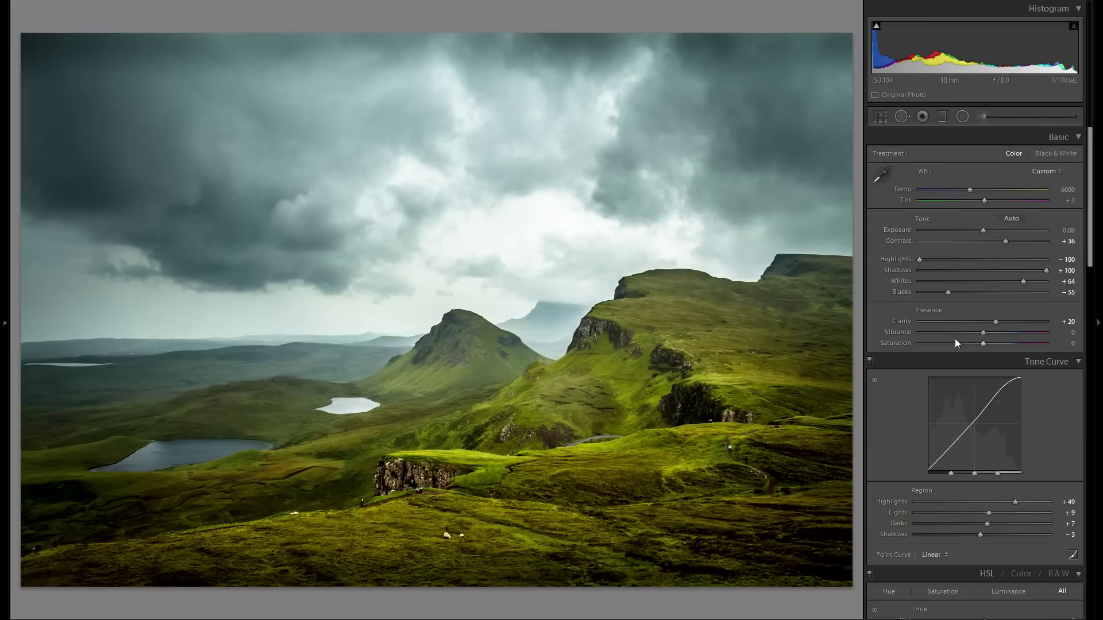
{"action": "left_click", "coordinate": [952, 335]}
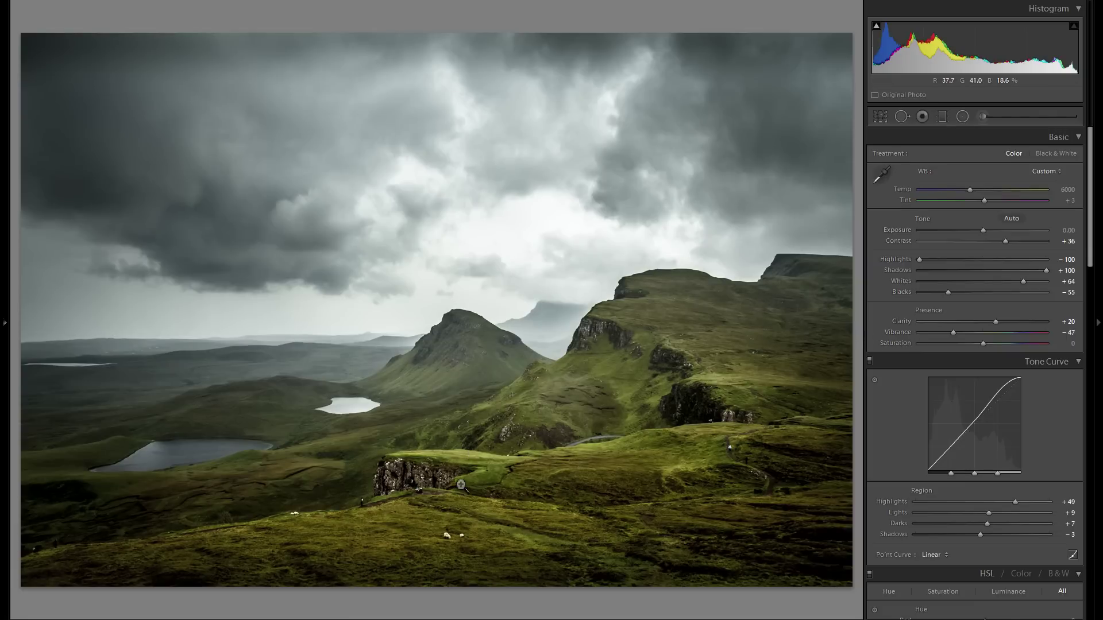
{"action": "double_click", "coordinate": [903, 333]}
Try an additional slanted graduated filter running from the sky down over the horizon, and delete it.
{"action": "left_click", "coordinate": [944, 117]}
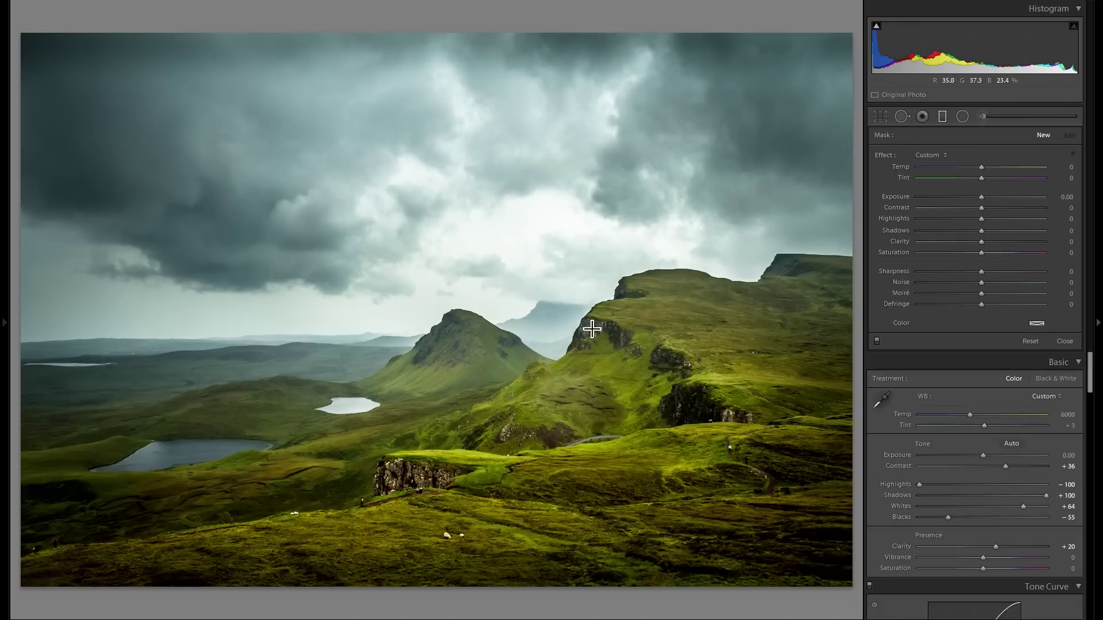
{"action": "left_click", "coordinate": [441, 323]}
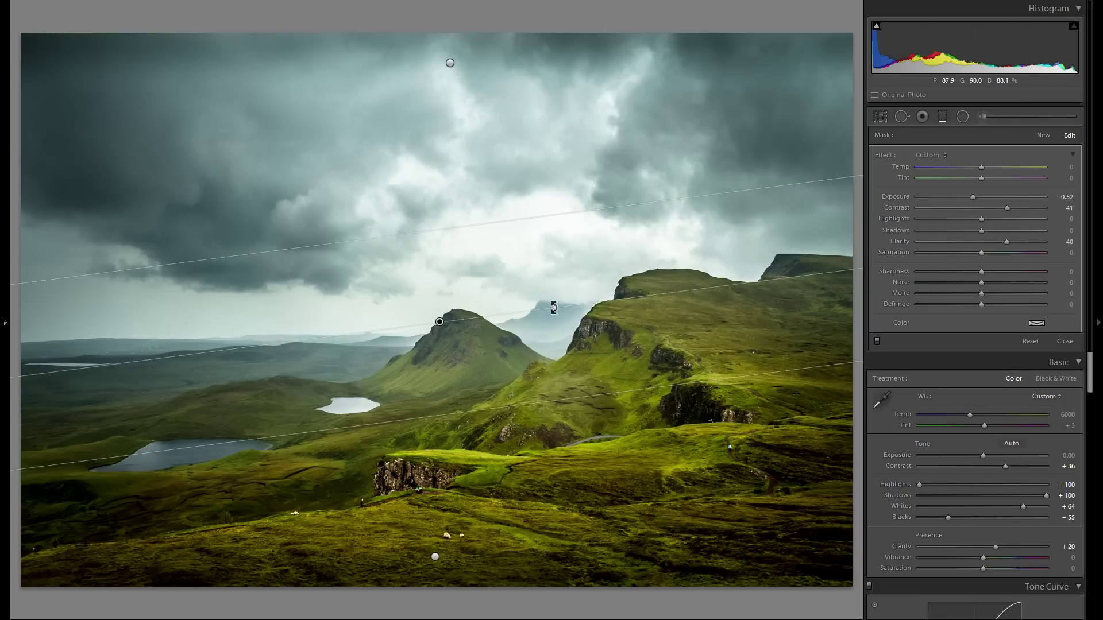
{"action": "left_click", "coordinate": [944, 116]}
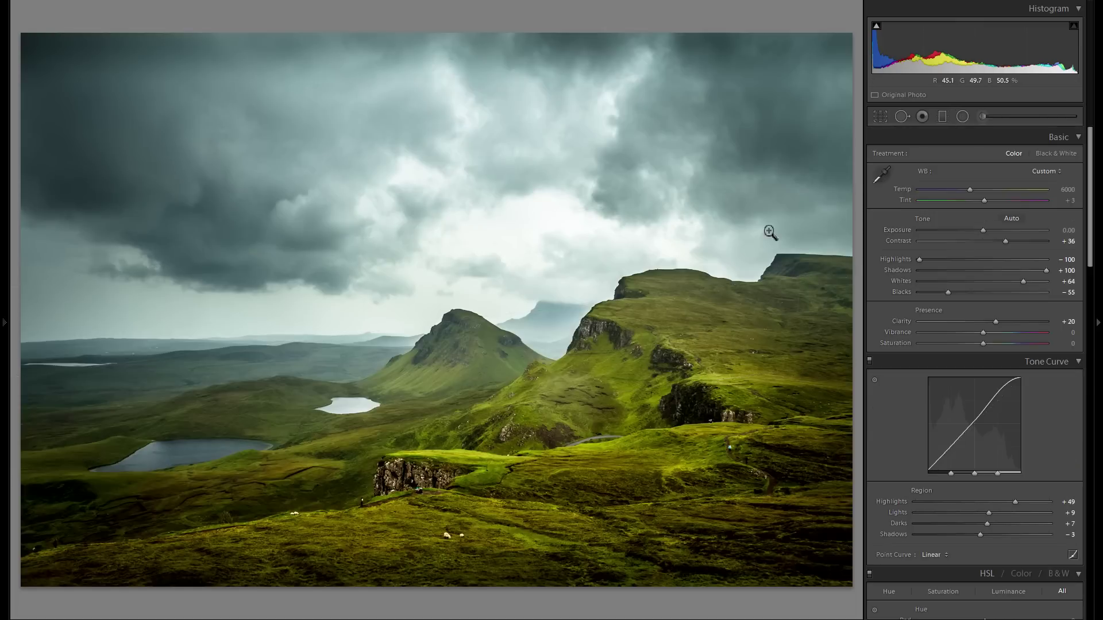
{"action": "left_click", "coordinate": [942, 116]}
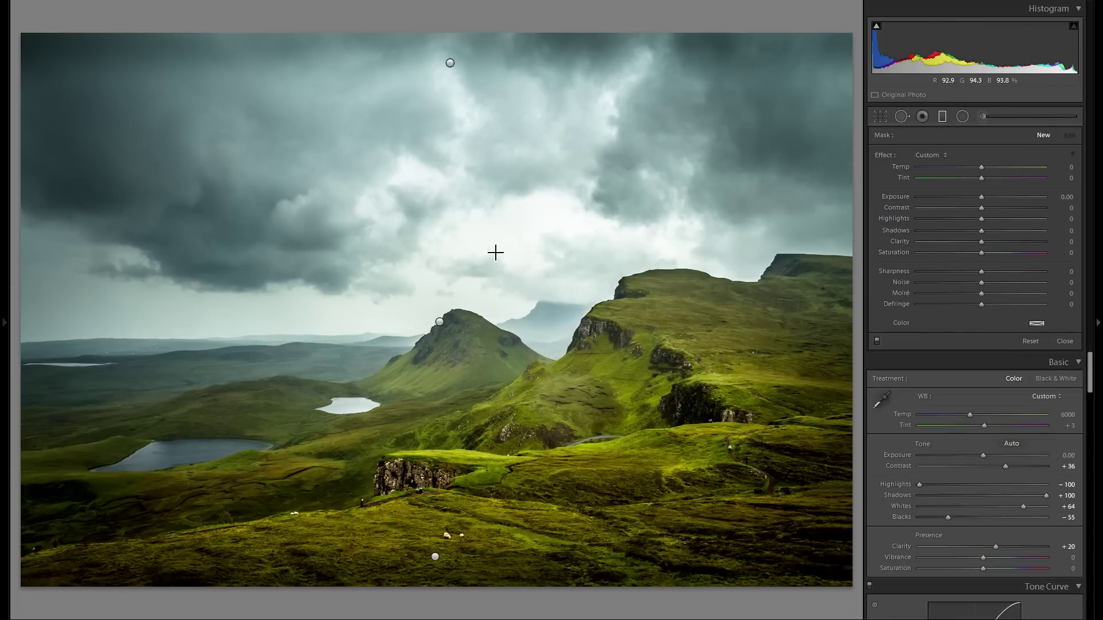
{"action": "left_click_drag", "start_coordinate": [507, 293], "coordinate": [519, 411]}
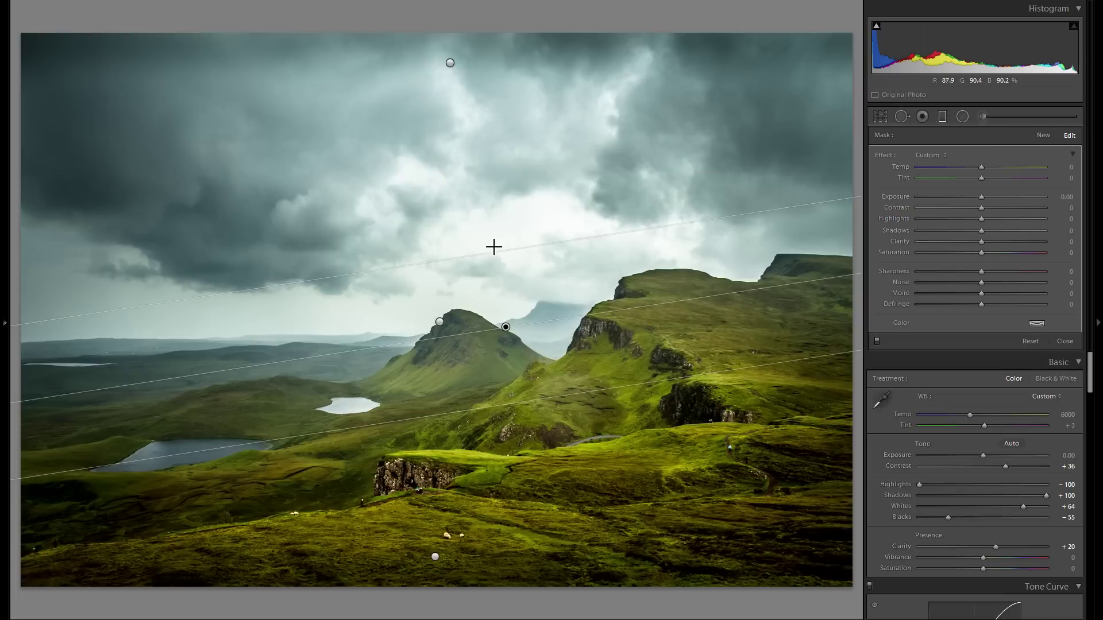
{"action": "right_click", "coordinate": [507, 328]}
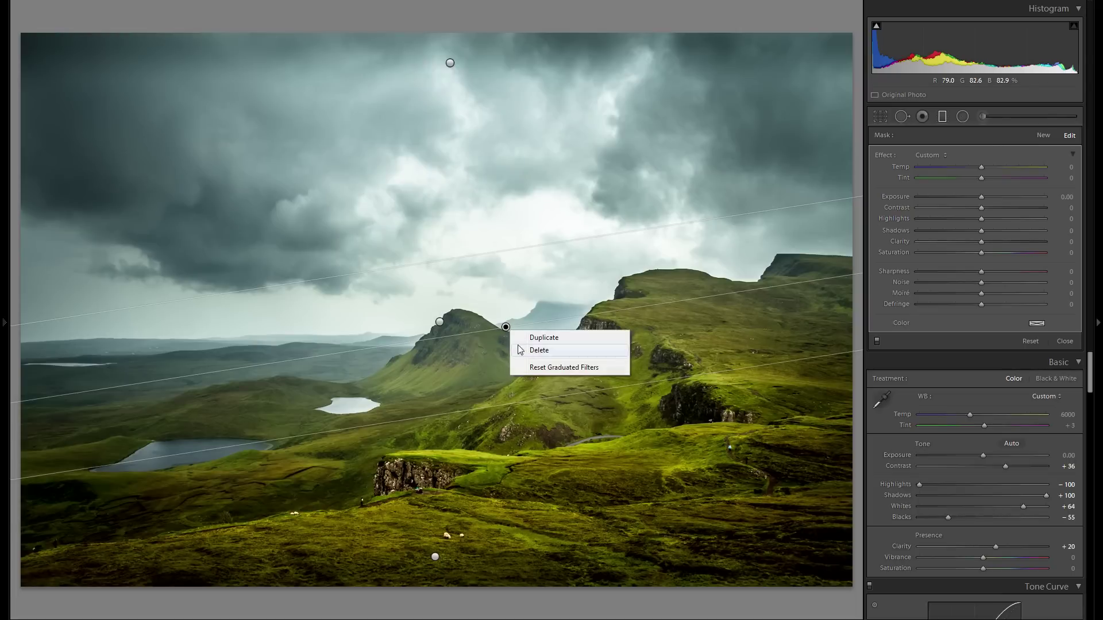
{"action": "left_click", "coordinate": [523, 350]}
{"action": "key", "text": "ctrl+z"}
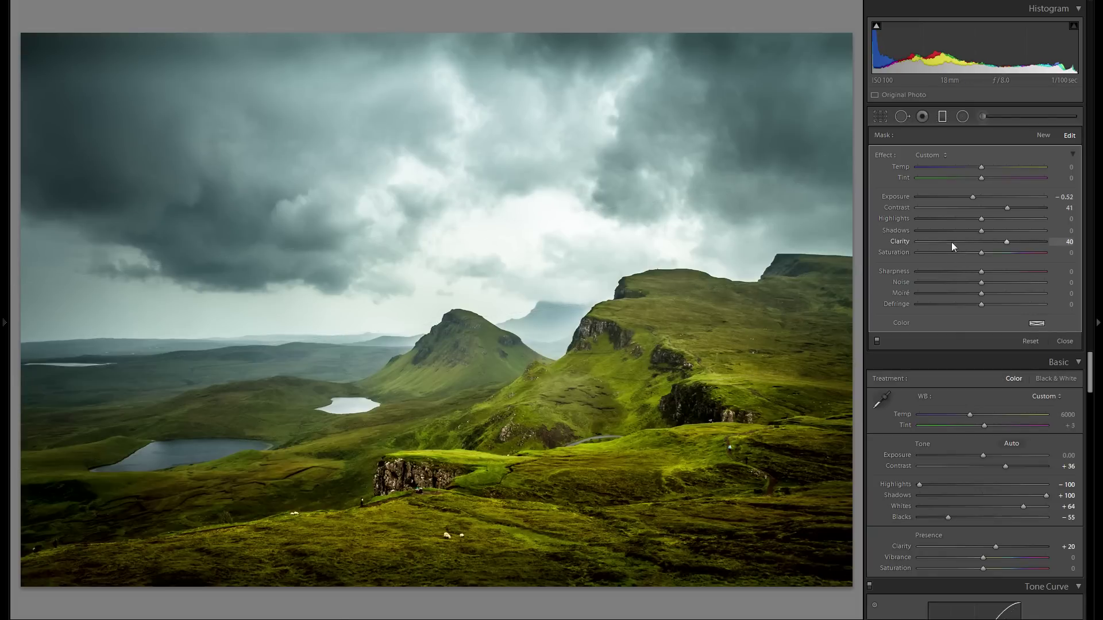
Set the saturation of the slanted sky graduated filter to −24 and leave the filter settings.
{"action": "left_click_drag", "start_coordinate": [975, 255], "coordinate": [966, 254]}
{"action": "double_click", "coordinate": [894, 252]}
{"action": "key", "text": "ctrl+z"}
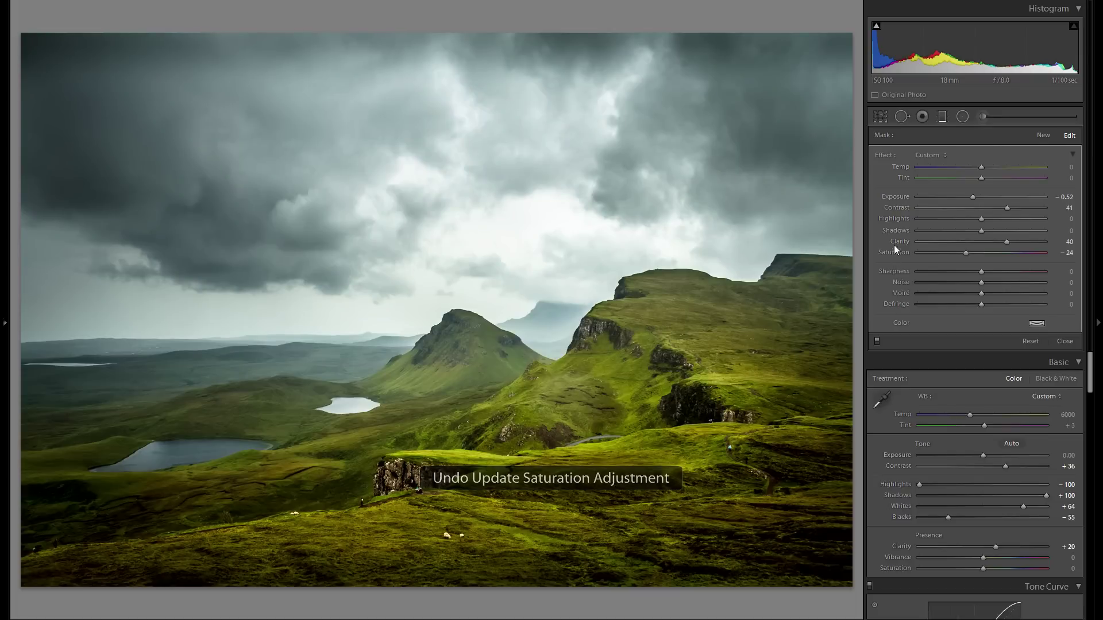
{"action": "left_click", "coordinate": [941, 117]}
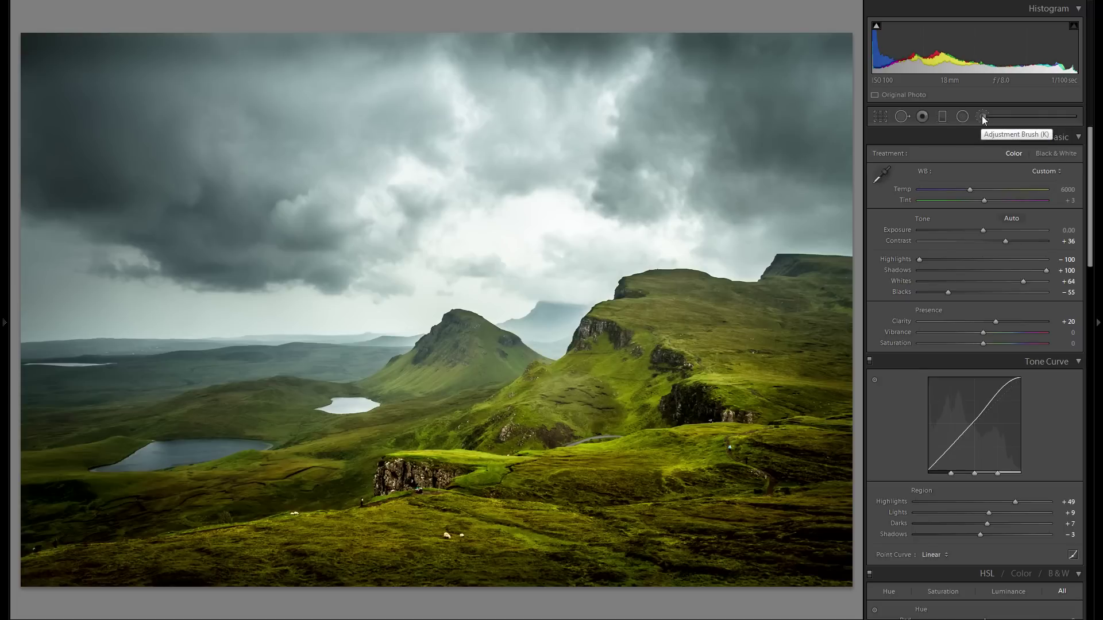
Add a wide diagonal graduated filter from the upper right, centred near the distant mountain, with its exposure at 0.16.
{"action": "left_click", "coordinate": [945, 119]}
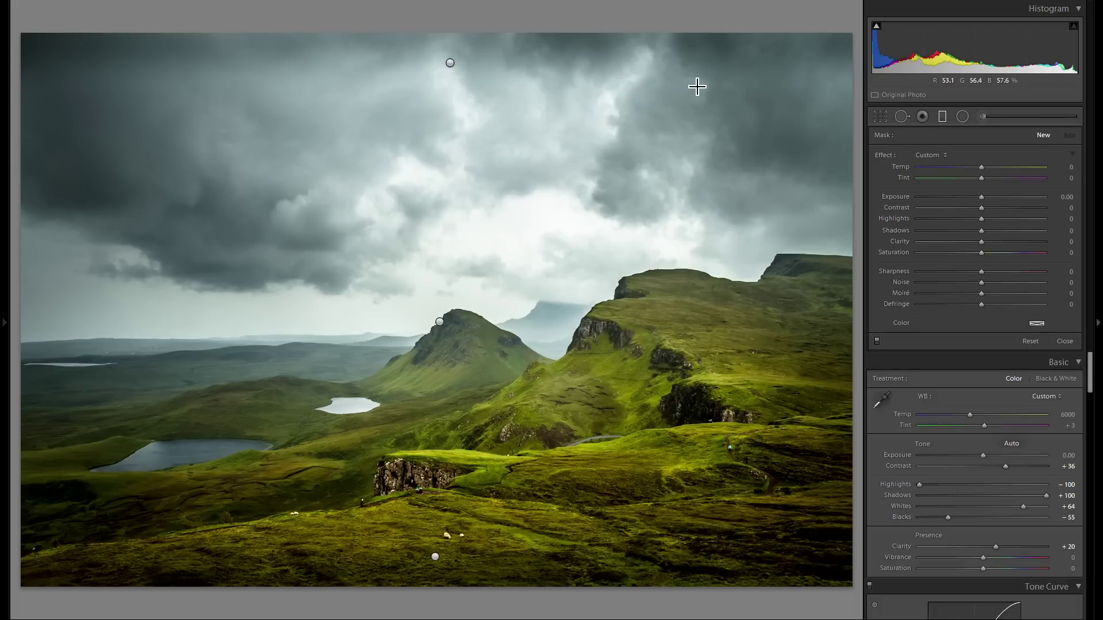
{"action": "left_click_drag", "start_coordinate": [656, 119], "coordinate": [475, 487]}
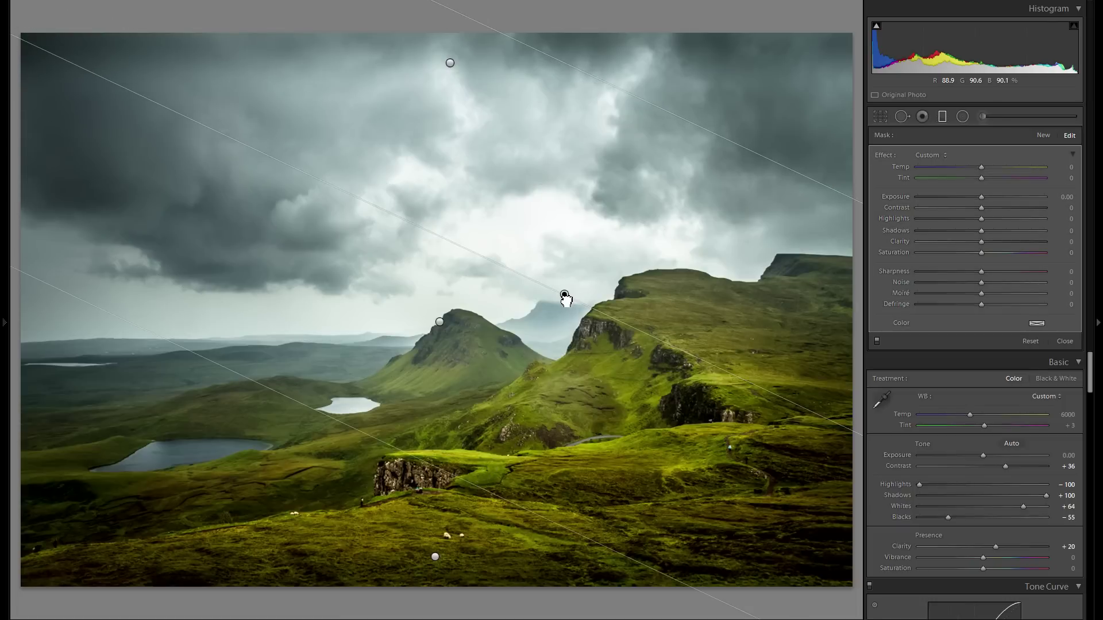
{"action": "left_click_drag", "start_coordinate": [546, 333], "coordinate": [544, 332]}
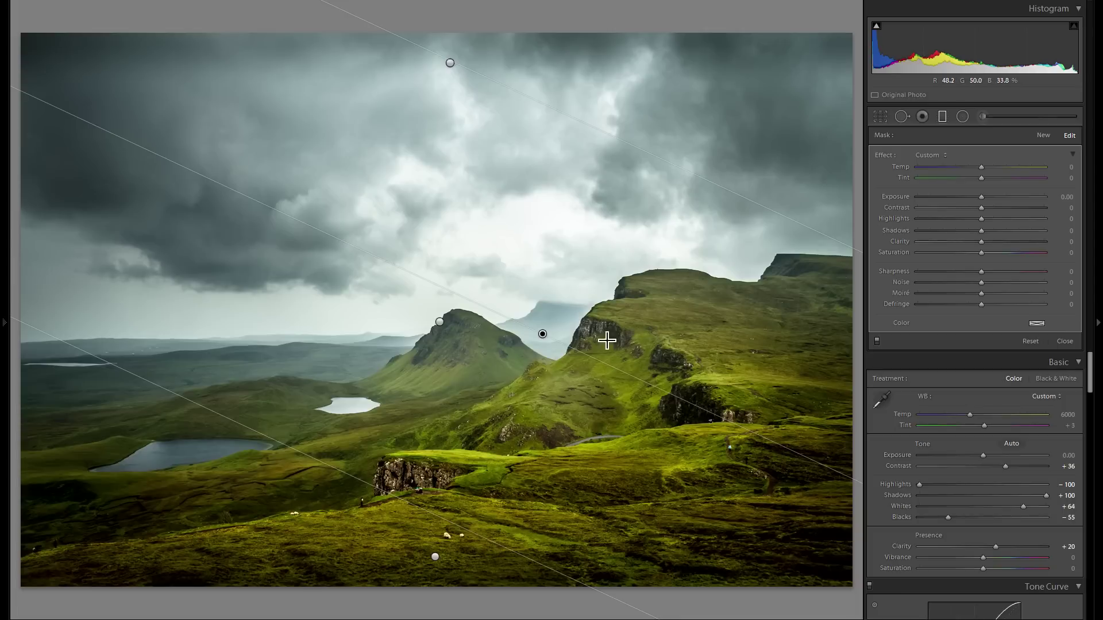
{"action": "left_click_drag", "start_coordinate": [981, 196], "coordinate": [984, 196]}
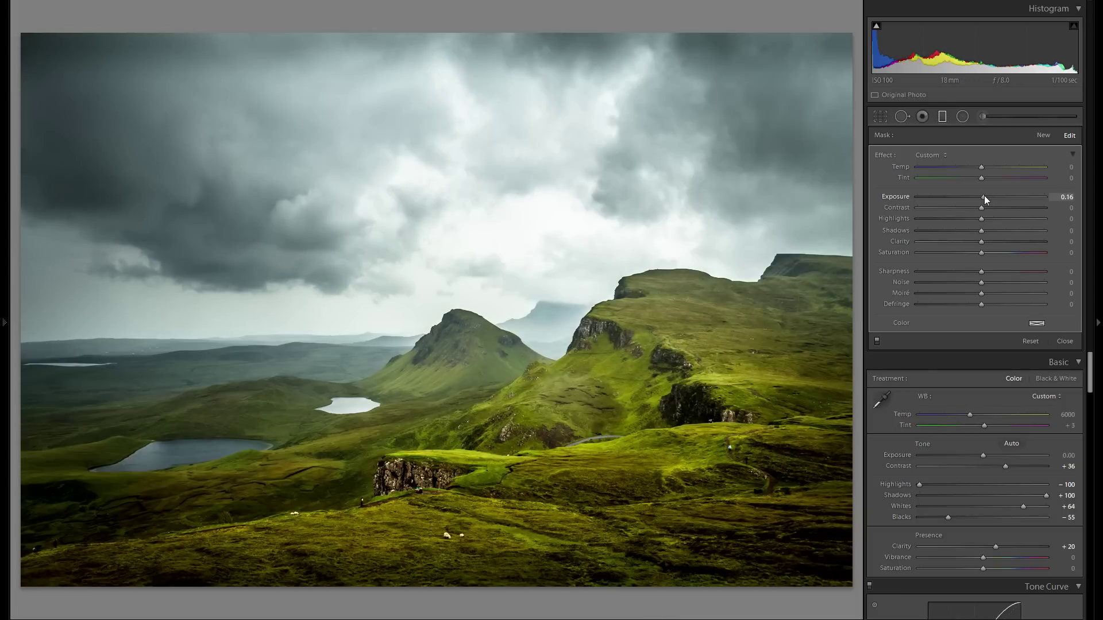
Add an opposing diagonal graduated filter from the lower left, centred just left of the pointed hill, with its exposure at −0.13.
{"action": "left_click", "coordinate": [1043, 136]}
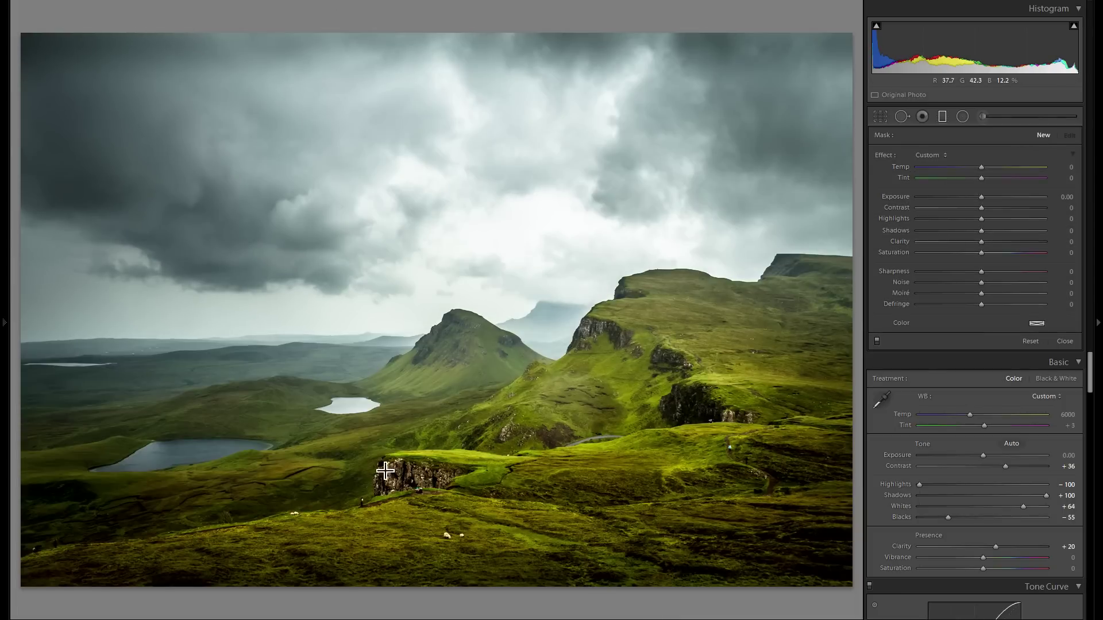
{"action": "left_click_drag", "start_coordinate": [328, 442], "coordinate": [555, 130]}
{"action": "left_click", "coordinate": [441, 286]}
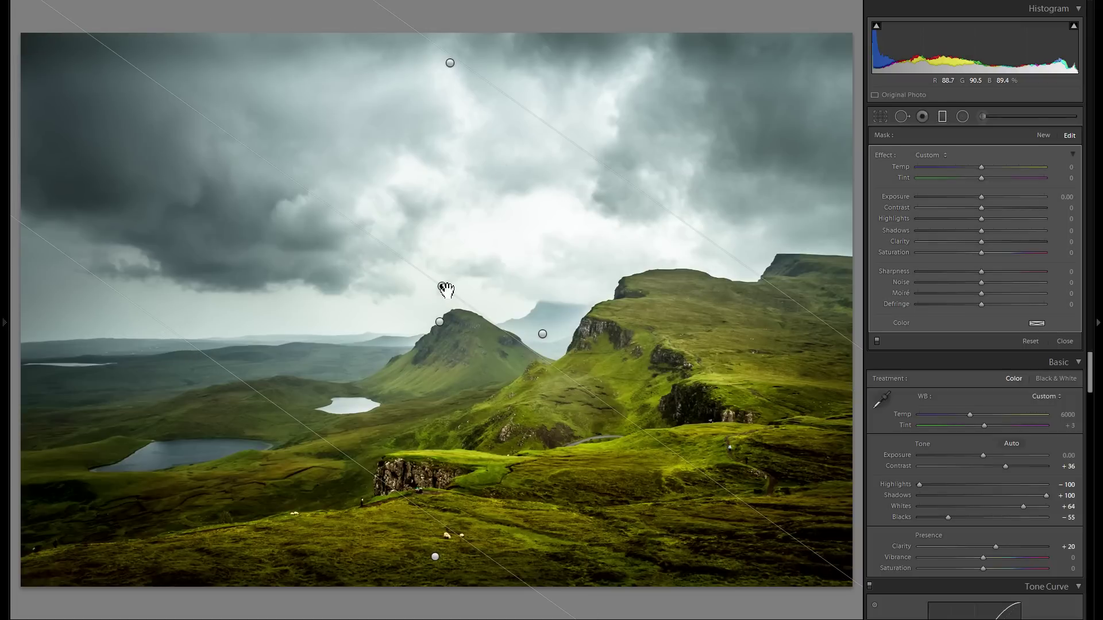
{"action": "left_click_drag", "start_coordinate": [418, 324], "coordinate": [380, 352]}
{"action": "left_click_drag", "start_coordinate": [980, 198], "coordinate": [978, 199]}
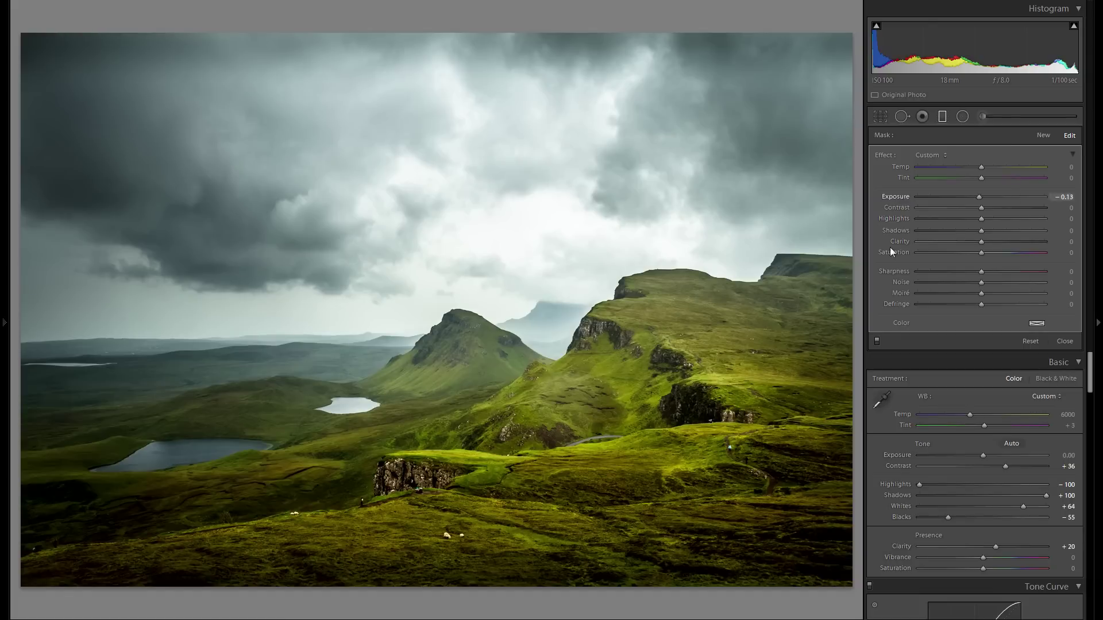
Compare the photo before and after the two diagonal graduated filters using its edit history, and return to the latest state.
{"action": "left_click", "coordinate": [4, 321]}
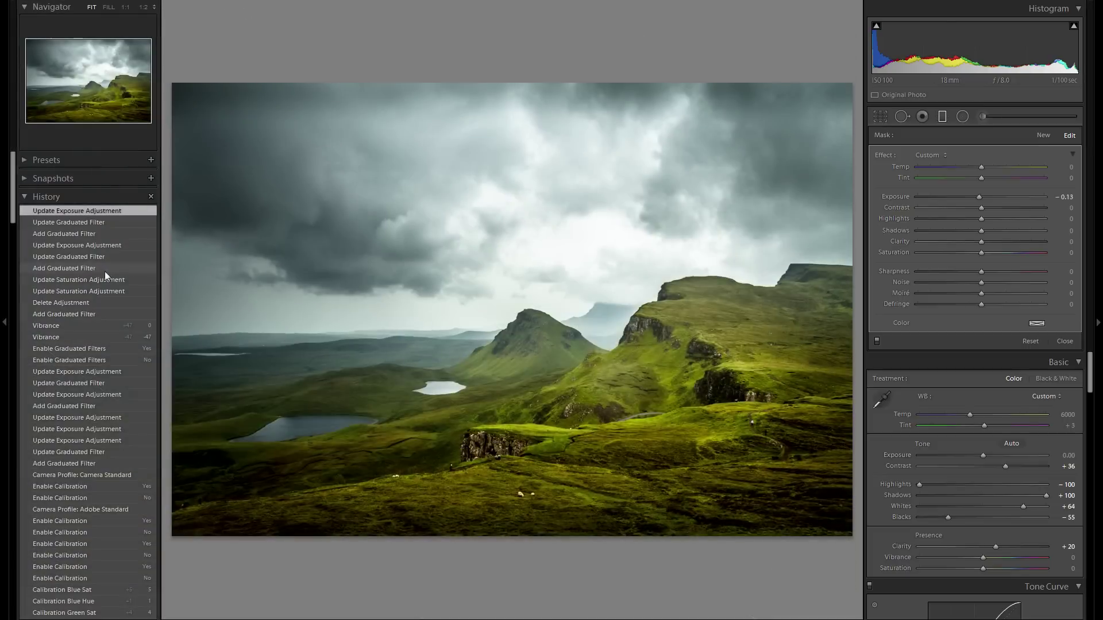
{"action": "left_click", "coordinate": [109, 278]}
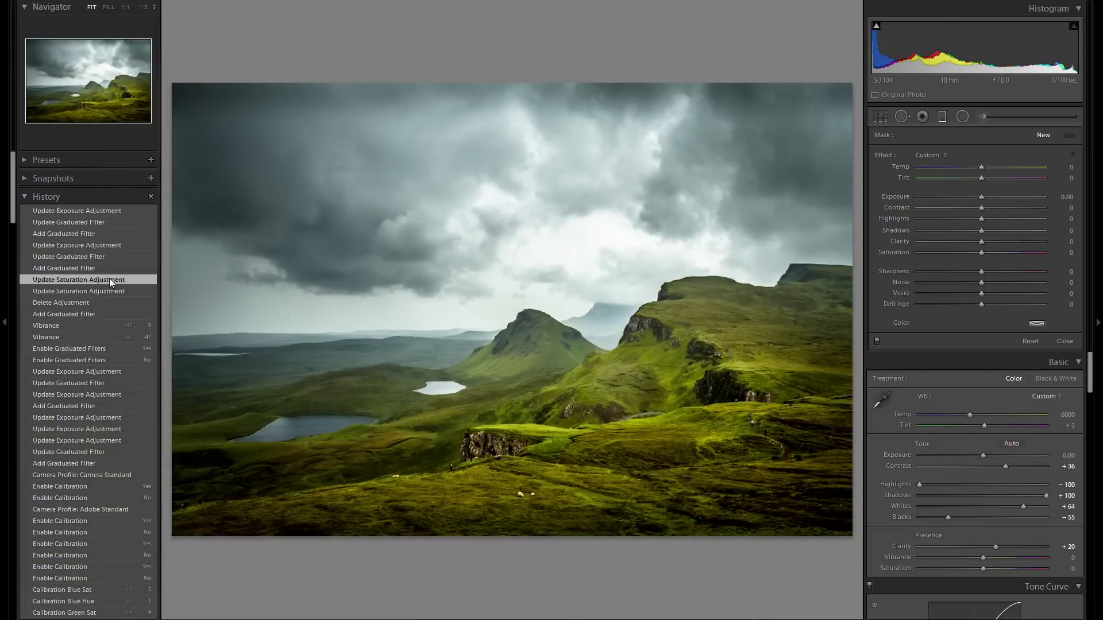
{"action": "left_click", "coordinate": [110, 211]}
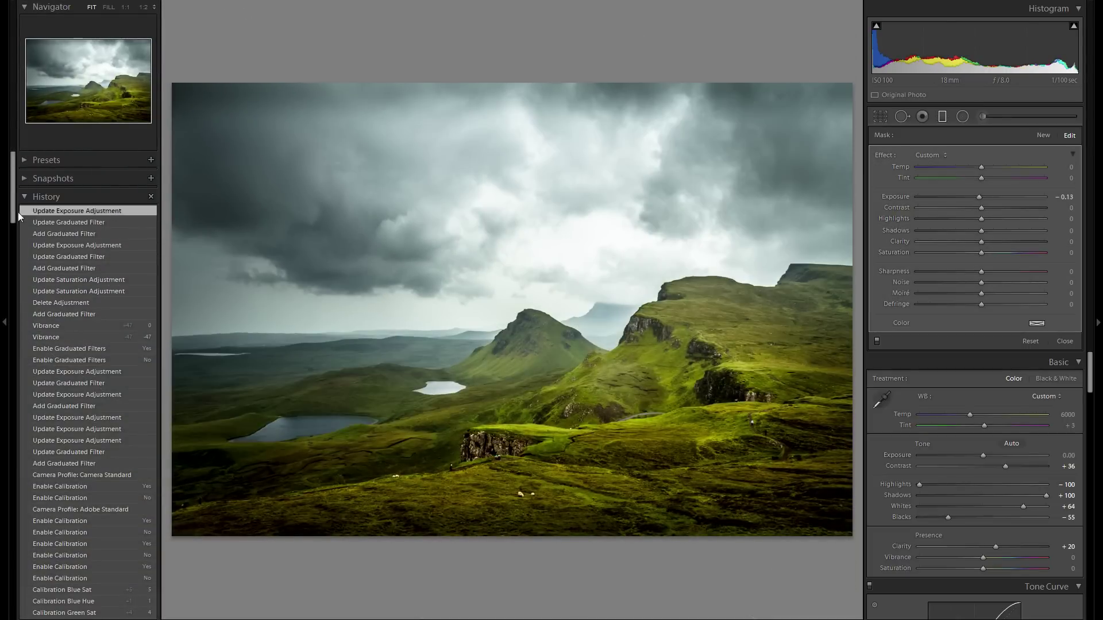
{"action": "left_click", "coordinate": [90, 279]}
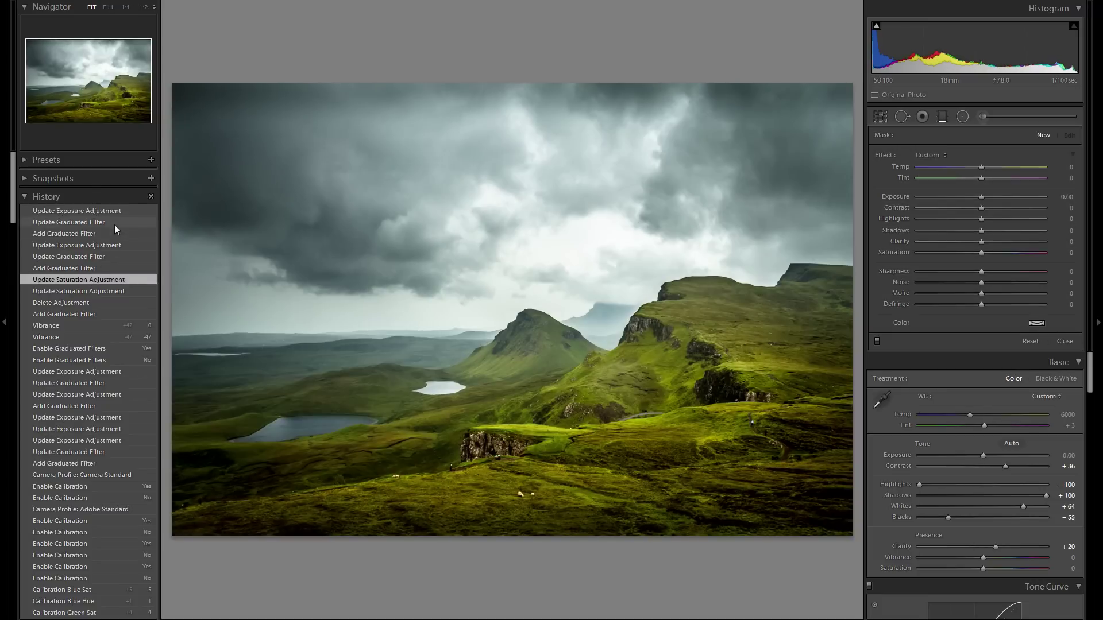
{"action": "left_click", "coordinate": [110, 210]}
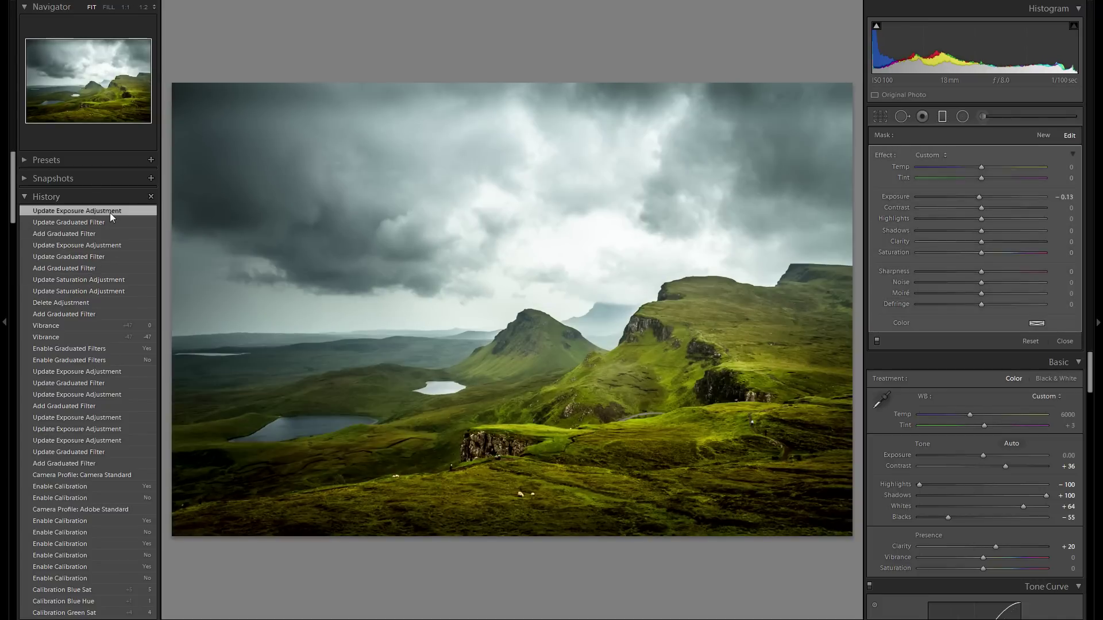
{"action": "left_click", "coordinate": [6, 224]}
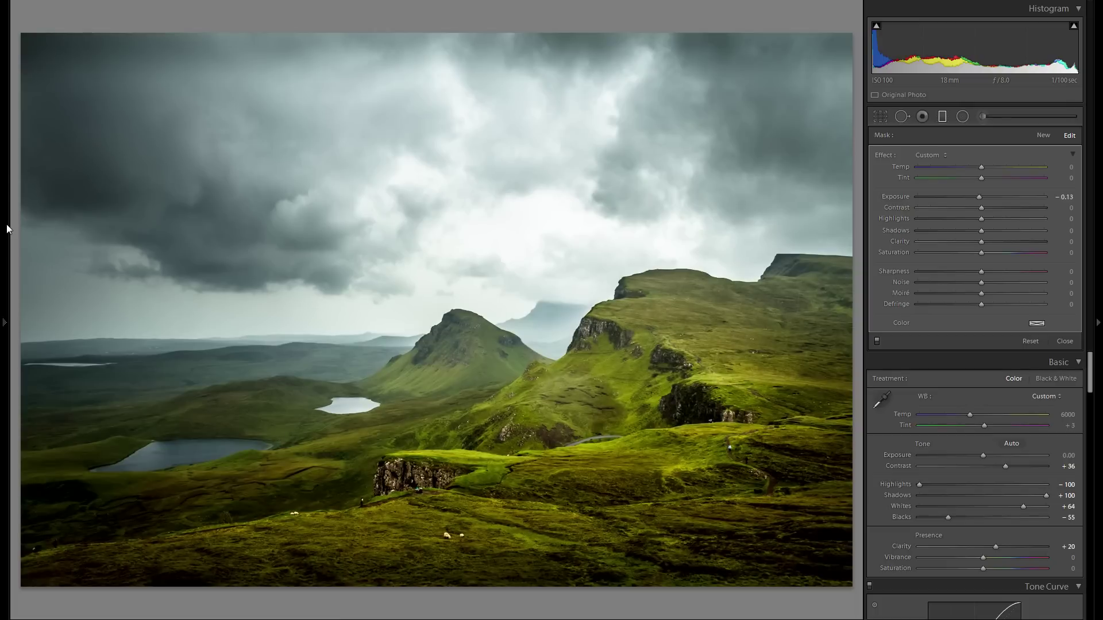
Move the brightening diagonal graduated filter slightly up towards the sky and reselect the darkening one beside the pointed hill.
{"action": "left_click_drag", "start_coordinate": [381, 352], "coordinate": [379, 355]}
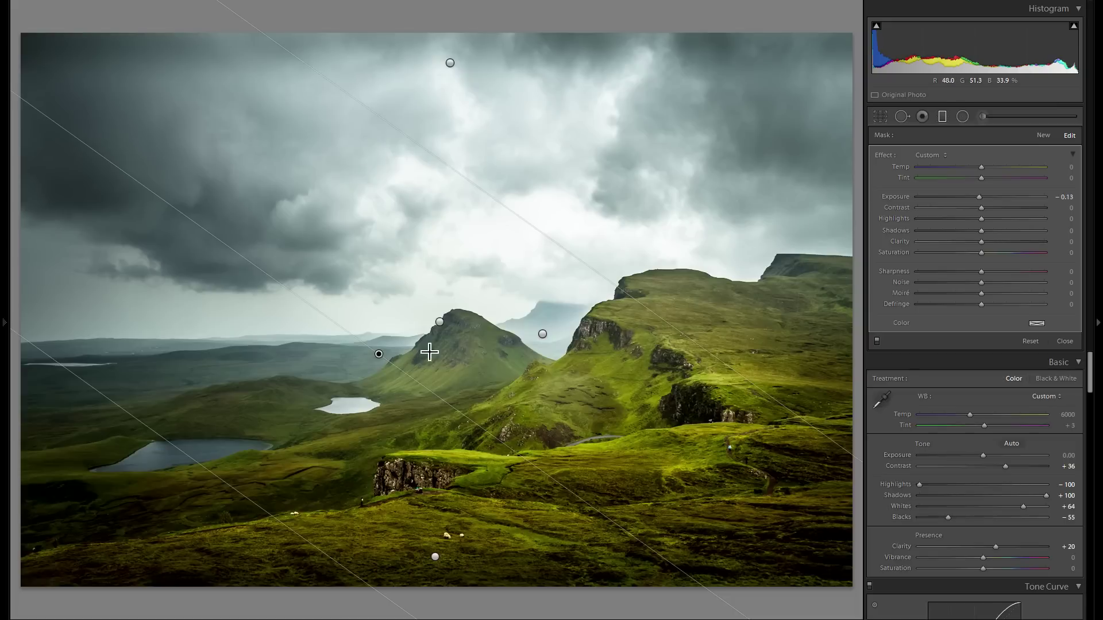
{"action": "left_click", "coordinate": [542, 334]}
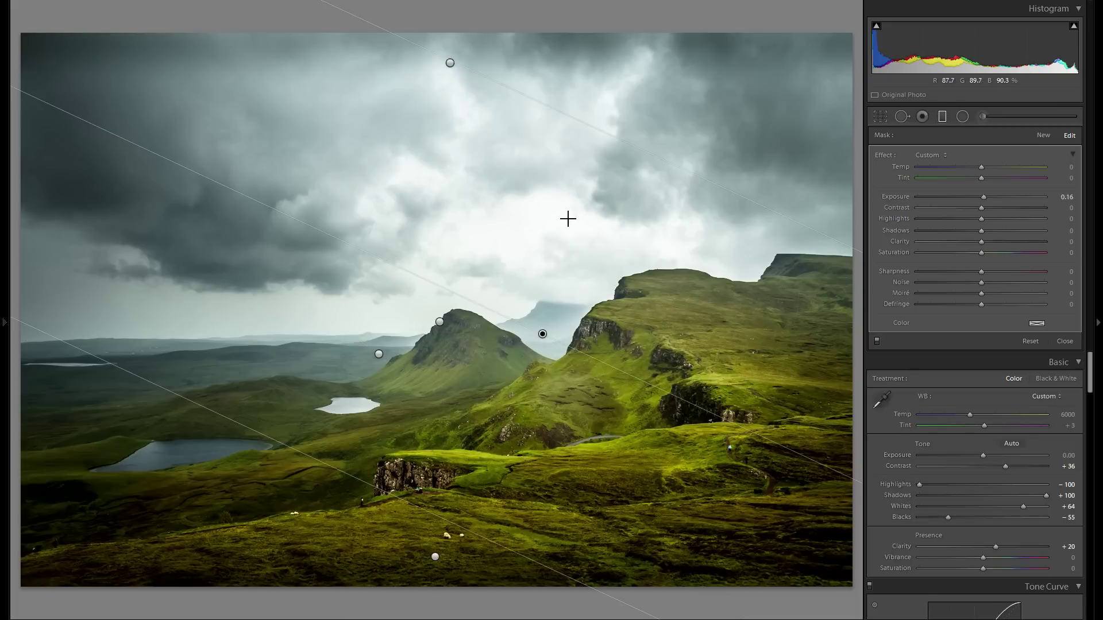
{"action": "left_click_drag", "start_coordinate": [543, 334], "coordinate": [547, 308]}
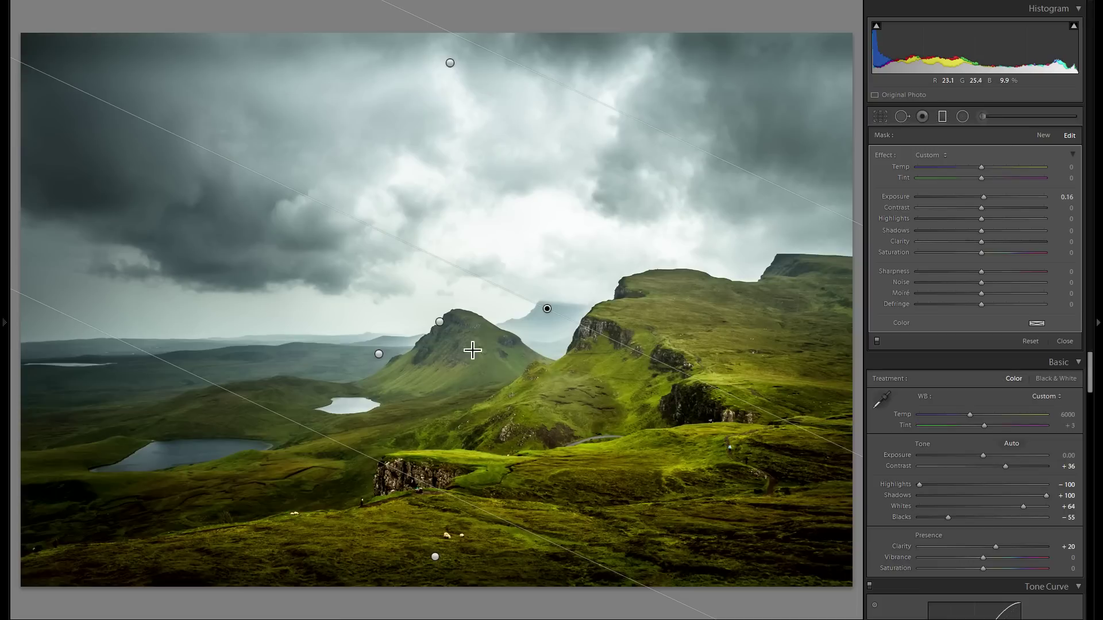
{"action": "left_click", "coordinate": [379, 354]}
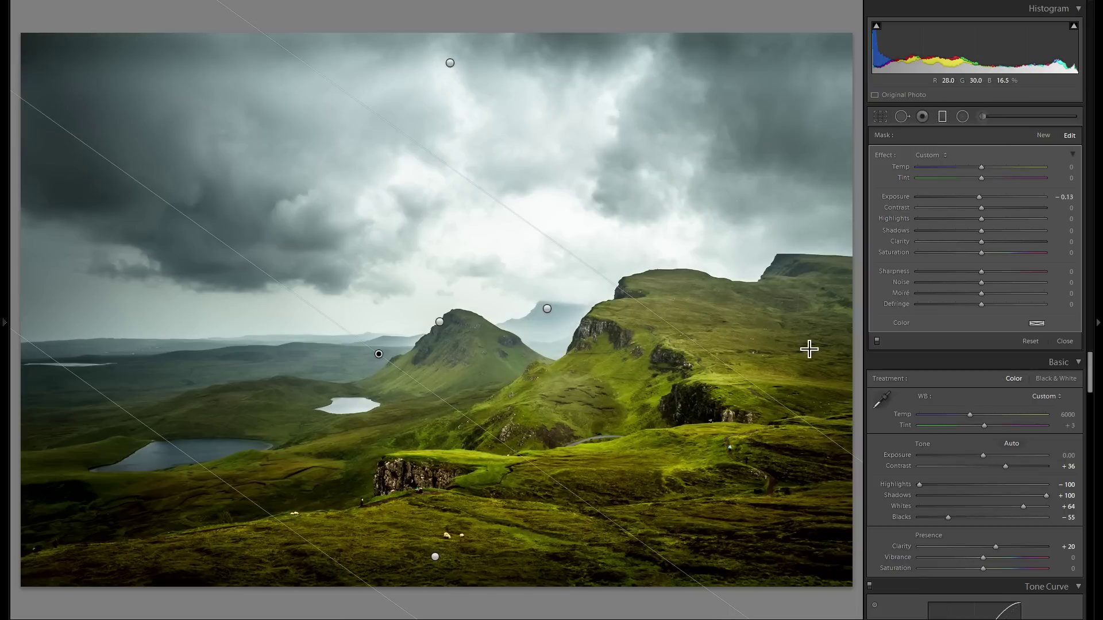
Compare the repositioned diagonal filters with the earlier saturation adjustment state in the edit history, ending on the latest state.
{"action": "left_click", "coordinate": [4, 323]}
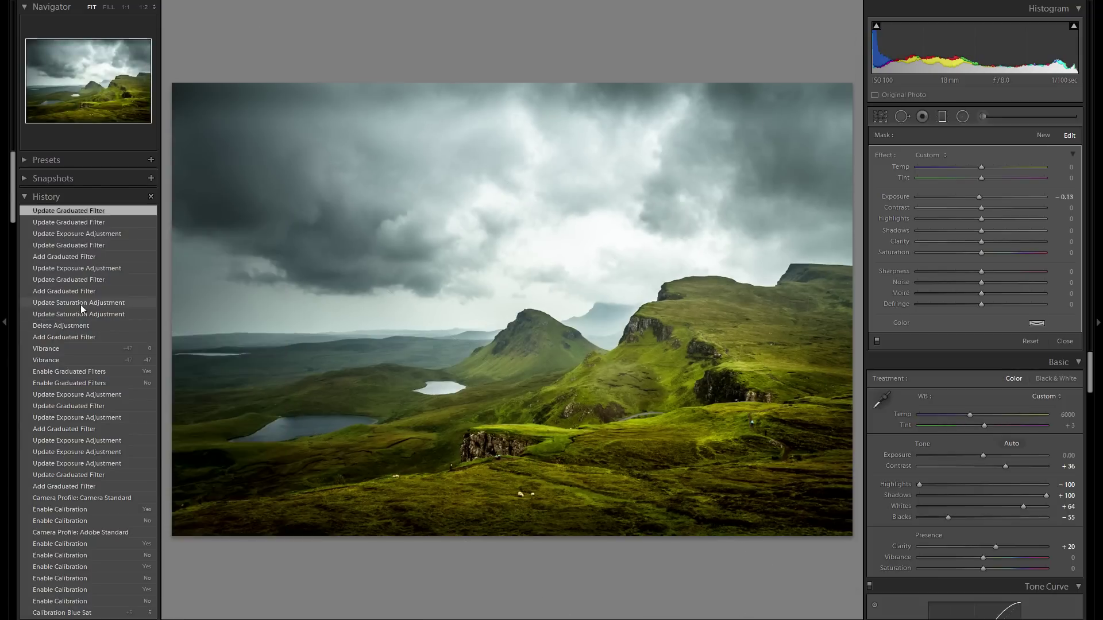
{"action": "left_click", "coordinate": [81, 306]}
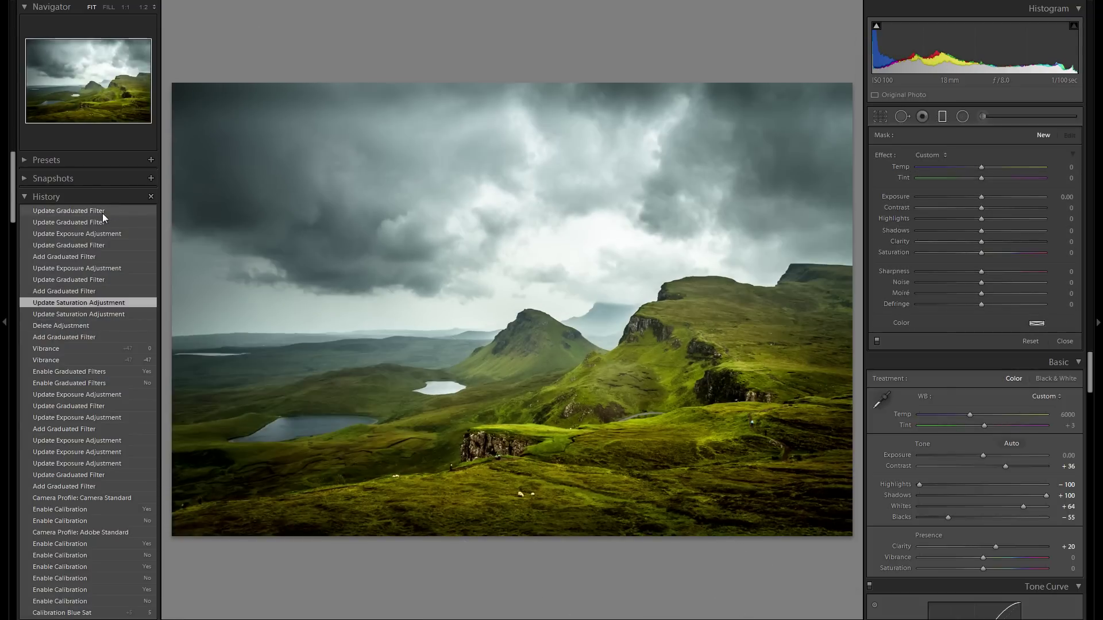
{"action": "left_click", "coordinate": [103, 214]}
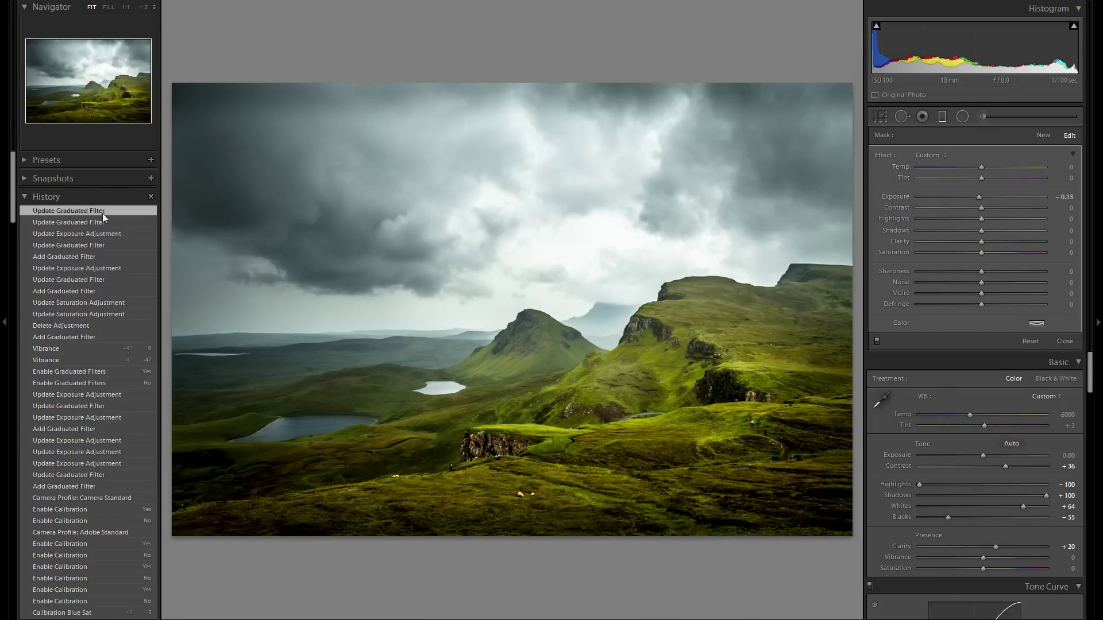
{"action": "left_click", "coordinate": [4, 323]}
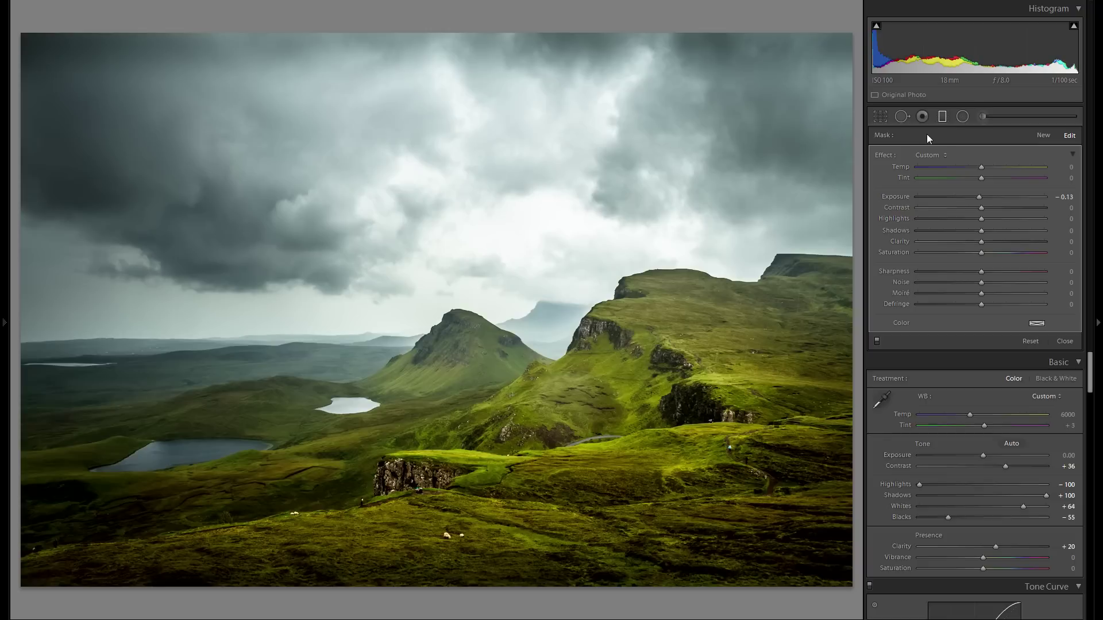
{"action": "mouse_move", "coordinate": [685, 291]}
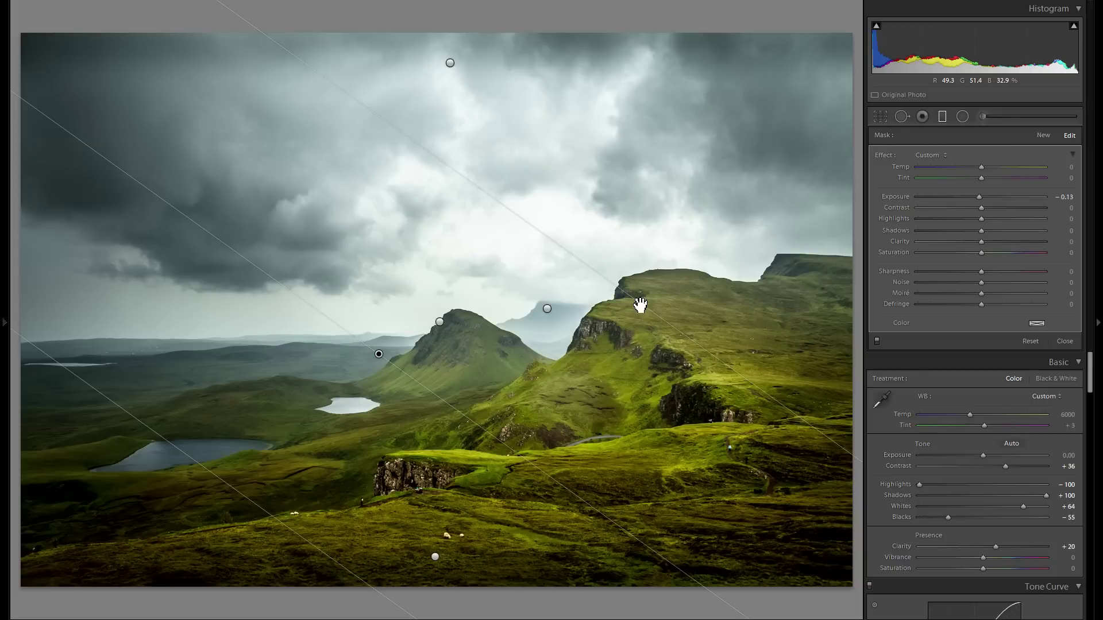
Add a wide, flat radial filter on the grassy slope between the small lake and the cliff, with exposure 0.27 and clarity 29.
{"action": "left_click", "coordinate": [962, 117]}
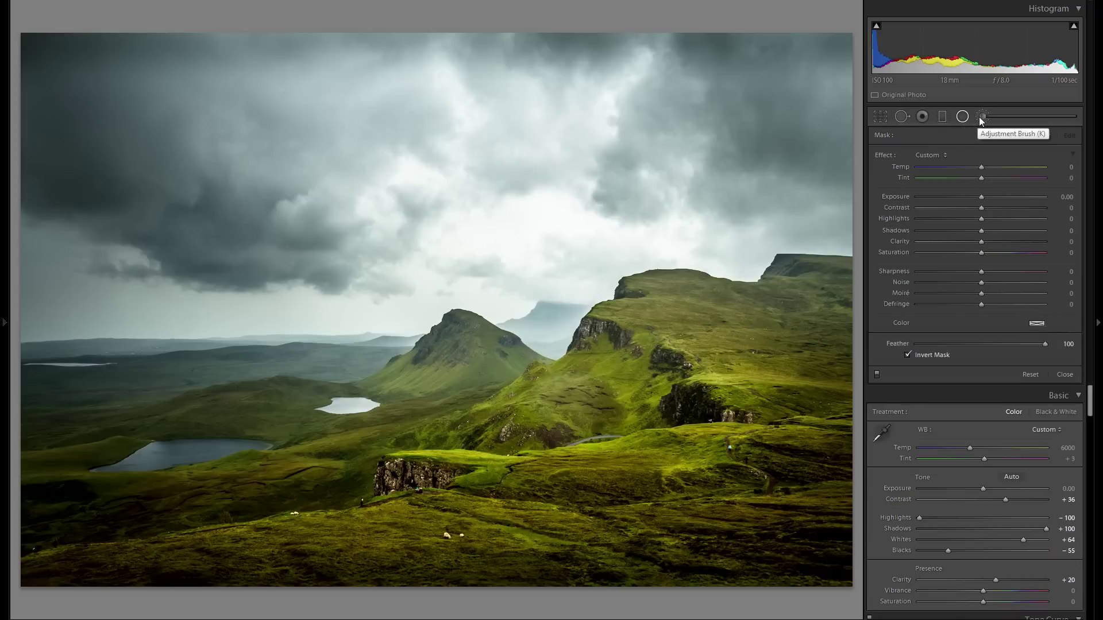
{"action": "left_click", "coordinate": [983, 116]}
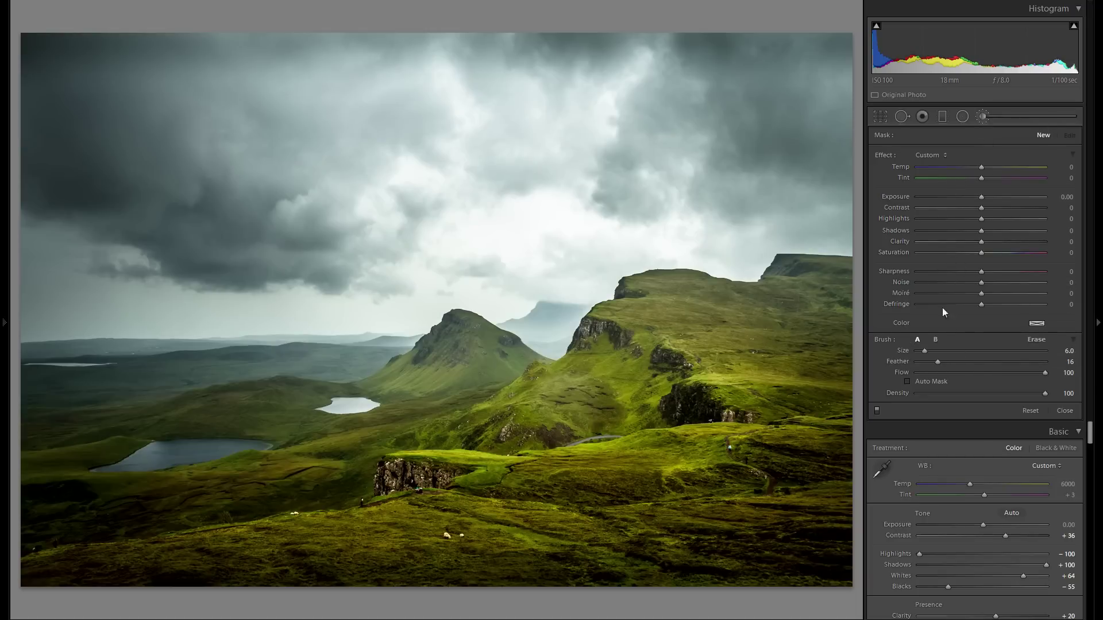
{"action": "left_click", "coordinate": [963, 117]}
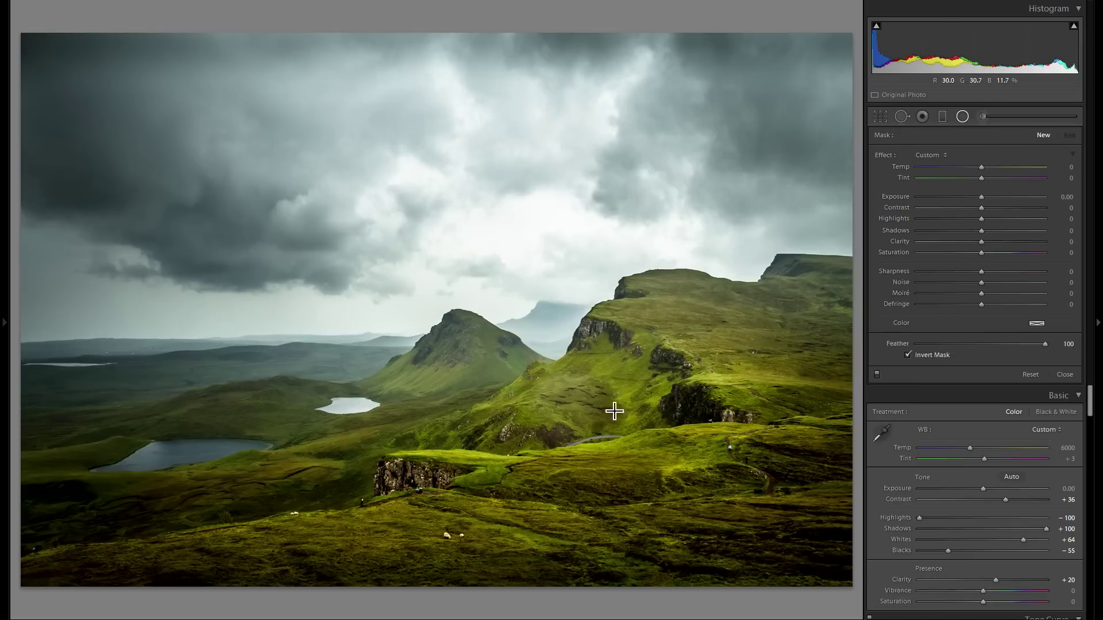
{"action": "left_click_drag", "start_coordinate": [530, 413], "coordinate": [624, 437]}
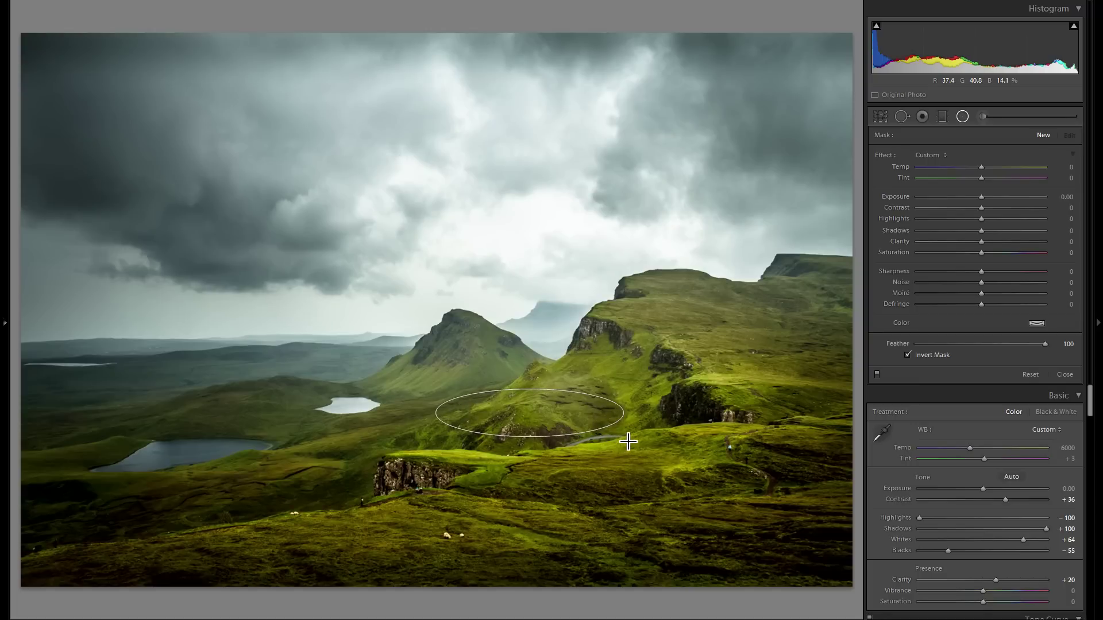
{"action": "left_click_drag", "start_coordinate": [570, 391], "coordinate": [576, 398]}
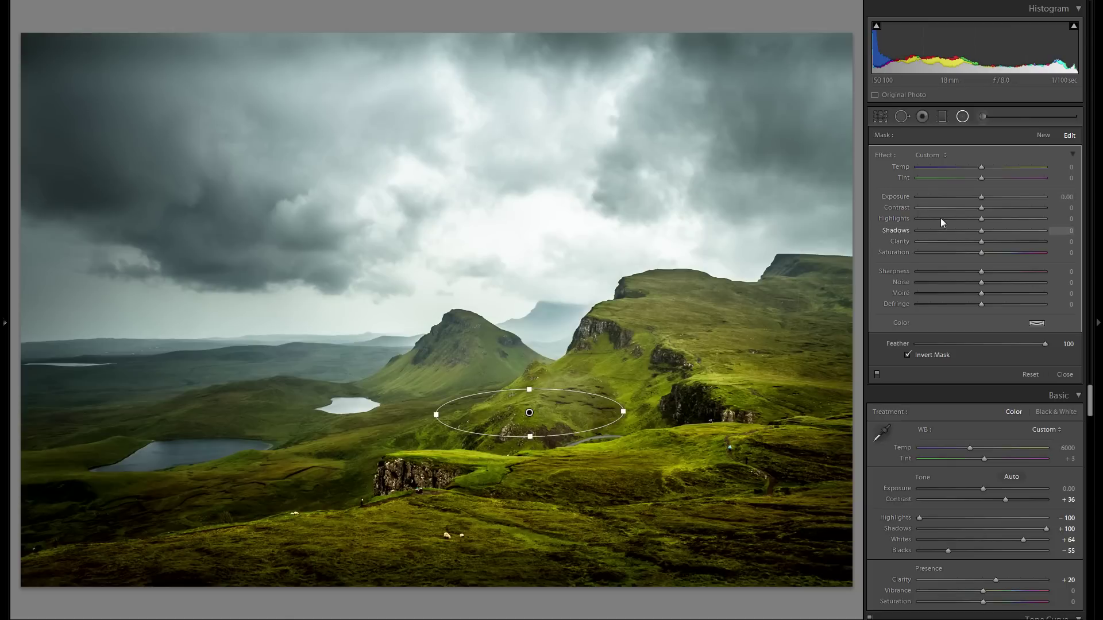
{"action": "left_click_drag", "start_coordinate": [983, 196], "coordinate": [987, 195]}
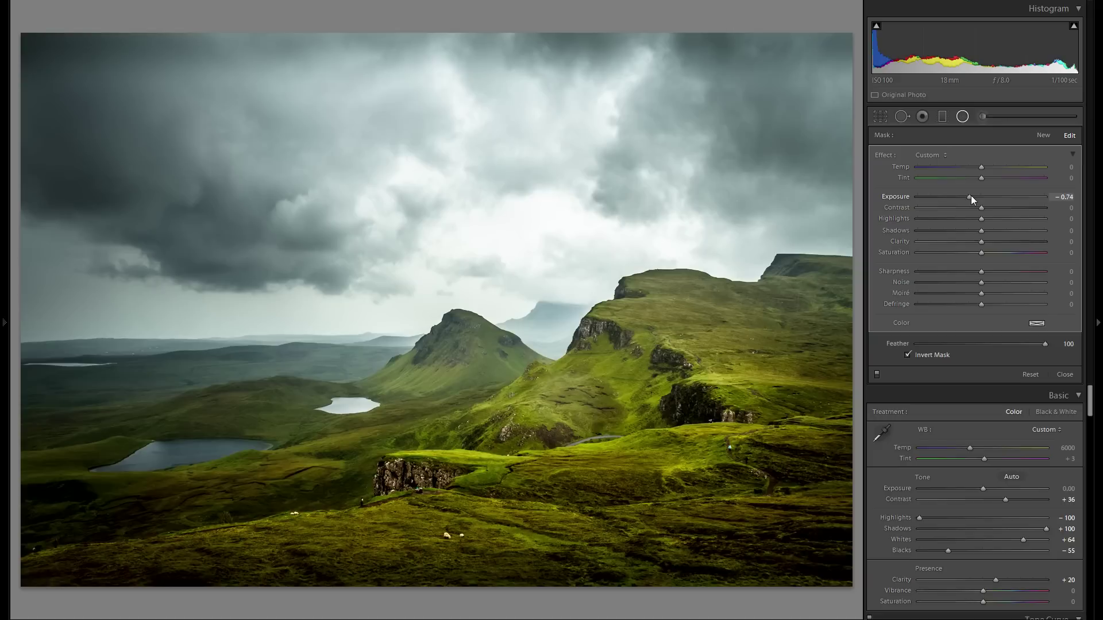
{"action": "left_click_drag", "start_coordinate": [973, 195], "coordinate": [988, 194]}
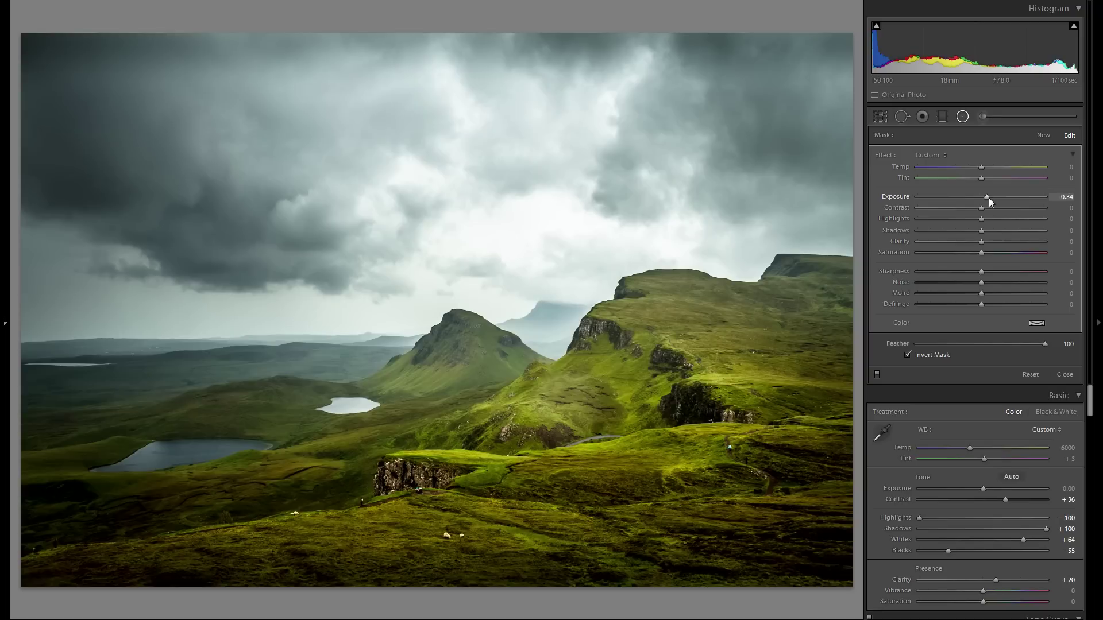
{"action": "left_click_drag", "start_coordinate": [987, 197], "coordinate": [946, 199]}
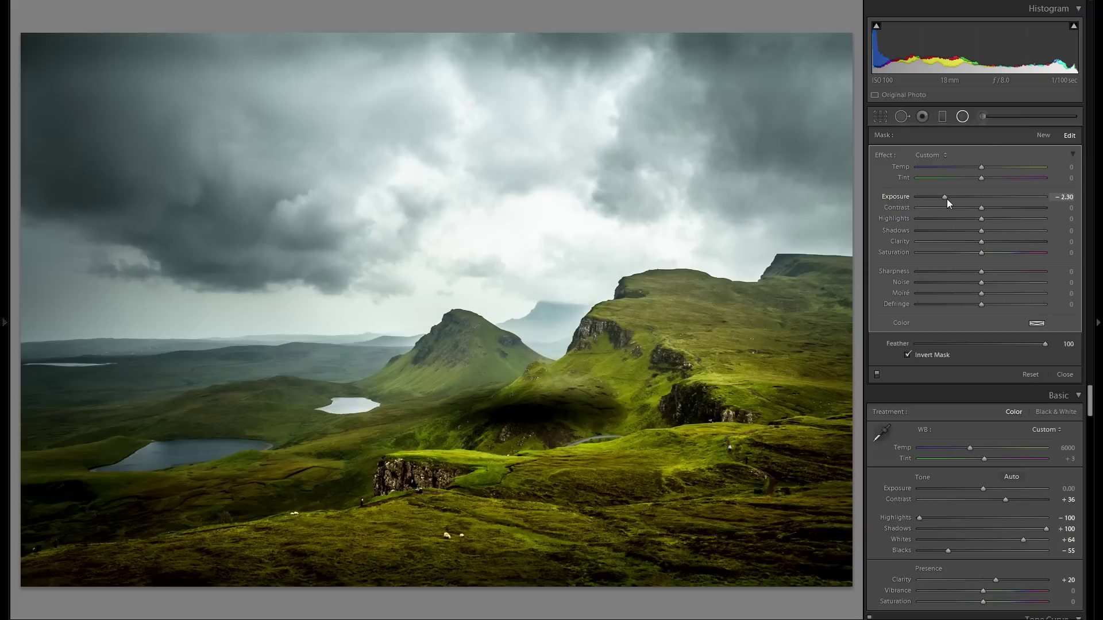
{"action": "left_click_drag", "start_coordinate": [949, 199], "coordinate": [987, 197]}
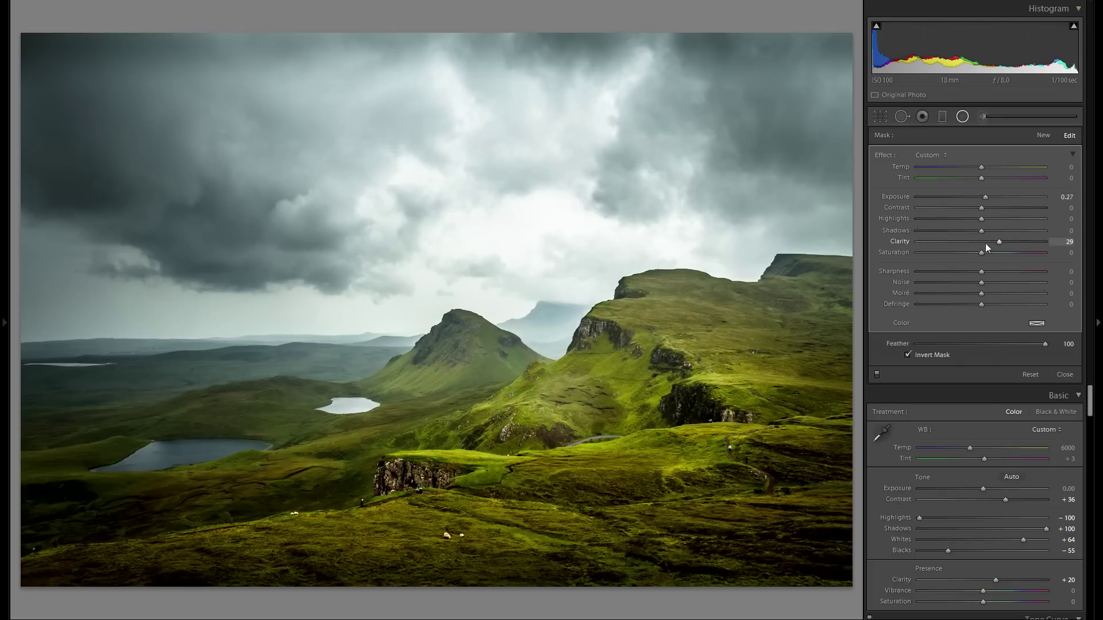
Try a yellow tint of hue 48 and saturation 56% on the radial filter, and remove it.
{"action": "left_click", "coordinate": [1035, 324]}
{"action": "left_click", "coordinate": [895, 354]}
{"action": "left_click_drag", "start_coordinate": [898, 352], "coordinate": [903, 353]}
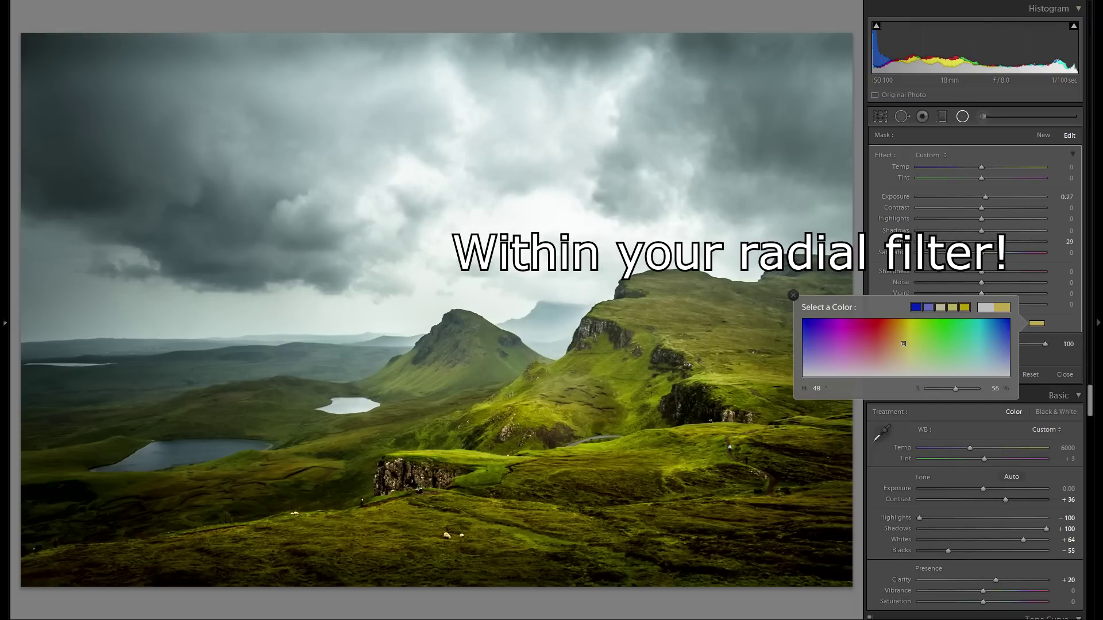
{"action": "left_click_drag", "start_coordinate": [903, 344], "coordinate": [903, 375]}
{"action": "left_click", "coordinate": [793, 295]}
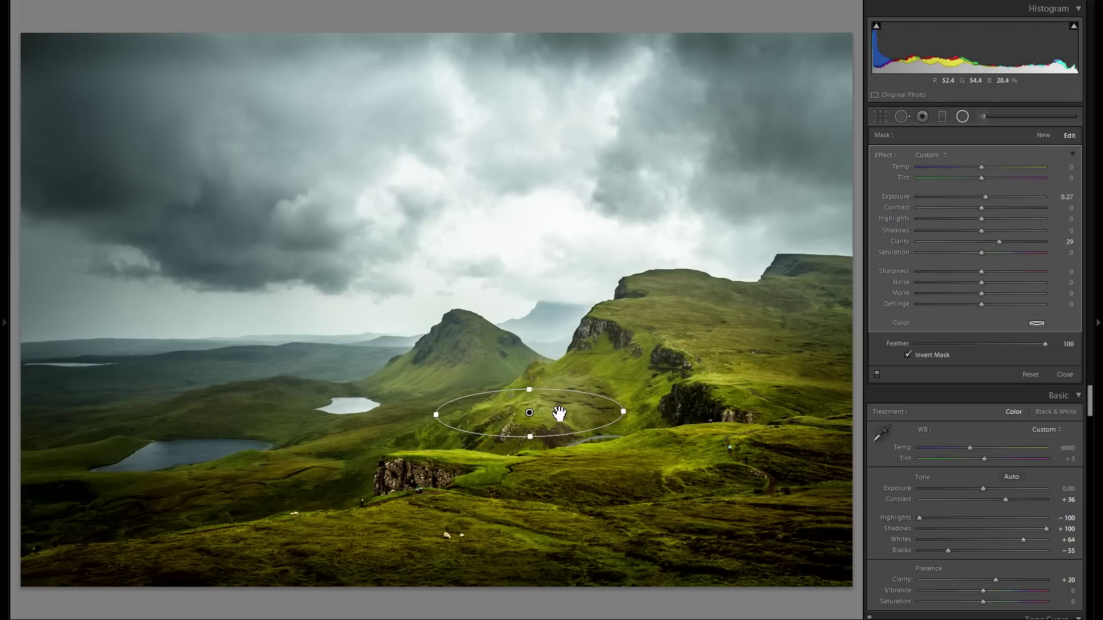
Try out the radial filter's brightening effect at several spots over the grassy foreground.
{"action": "left_click_drag", "start_coordinate": [556, 430], "coordinate": [619, 468]}
{"action": "left_click_drag", "start_coordinate": [665, 434], "coordinate": [651, 517]}
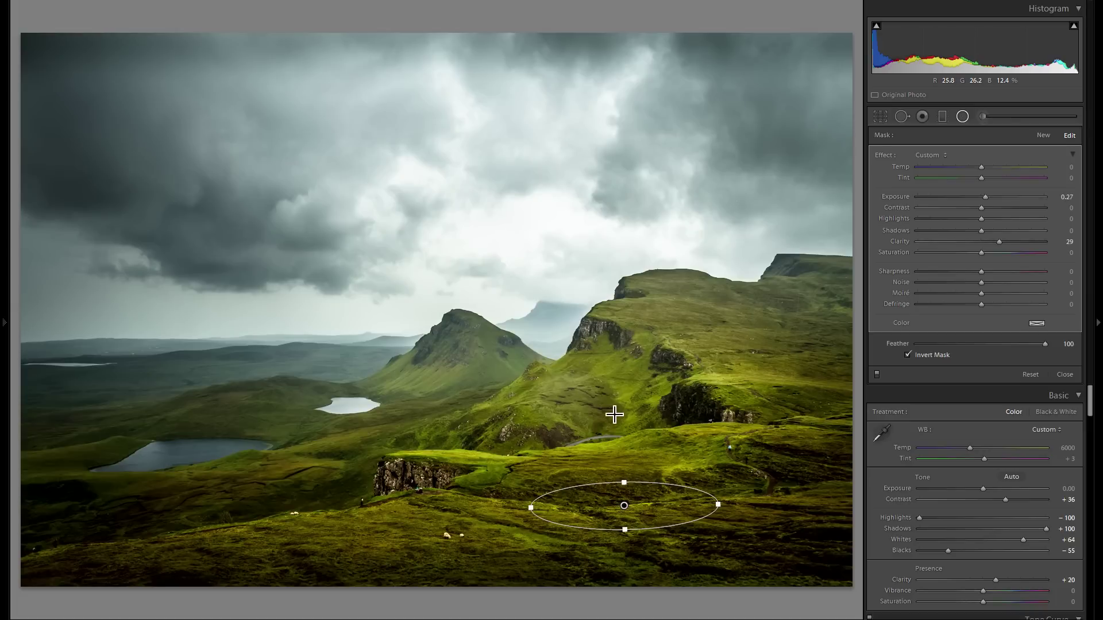
{"action": "mouse_move", "coordinate": [647, 519]}
{"action": "left_mouse_down"}
{"action": "mouse_move", "coordinate": [625, 405]}
{"action": "mouse_move", "coordinate": [653, 515]}
{"action": "left_mouse_up"}
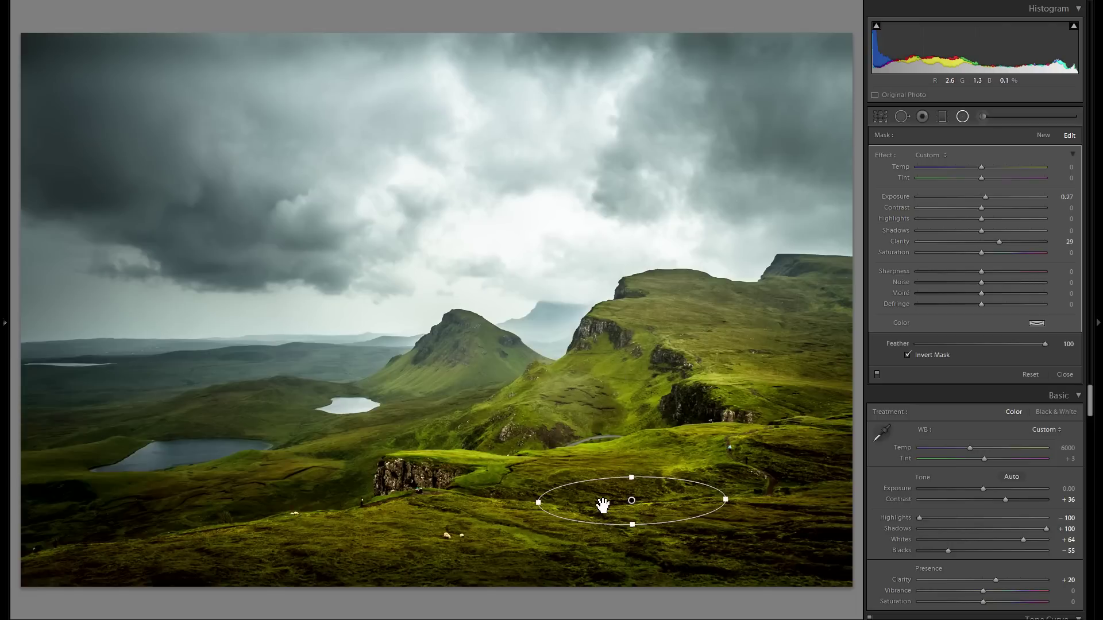
{"action": "mouse_move", "coordinate": [596, 472]}
{"action": "left_mouse_down"}
{"action": "mouse_move", "coordinate": [601, 492]}
{"action": "mouse_move", "coordinate": [595, 457]}
{"action": "left_mouse_up"}
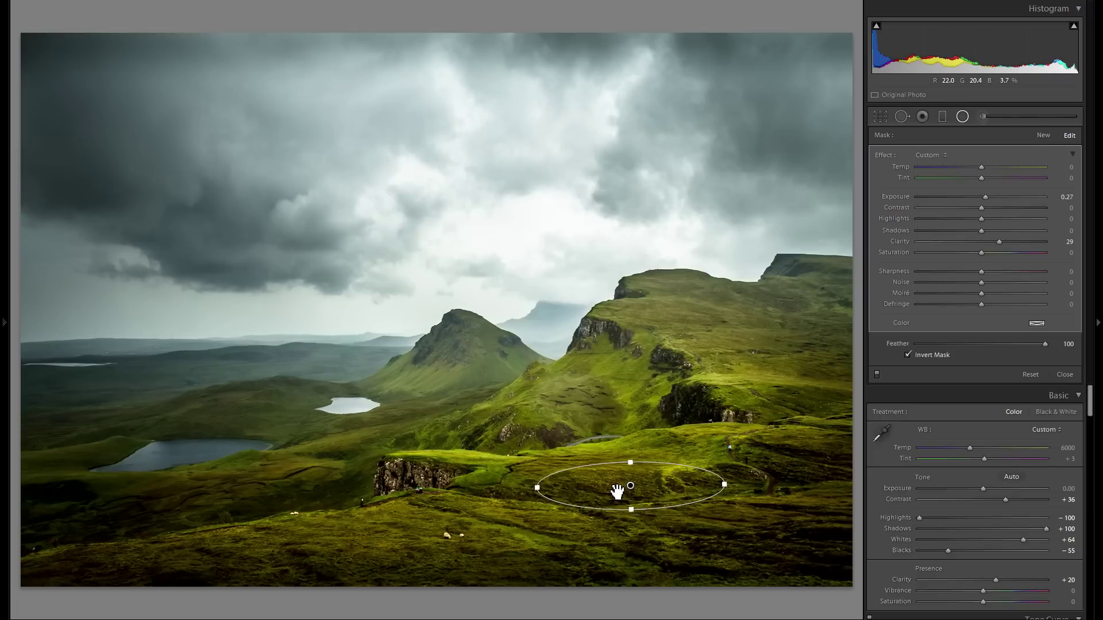
Place the radial filter on the slope below the cliff, tilted along the hillside, with exposure 0.34 and clarity 15.
{"action": "left_click_drag", "start_coordinate": [617, 493], "coordinate": [587, 391]}
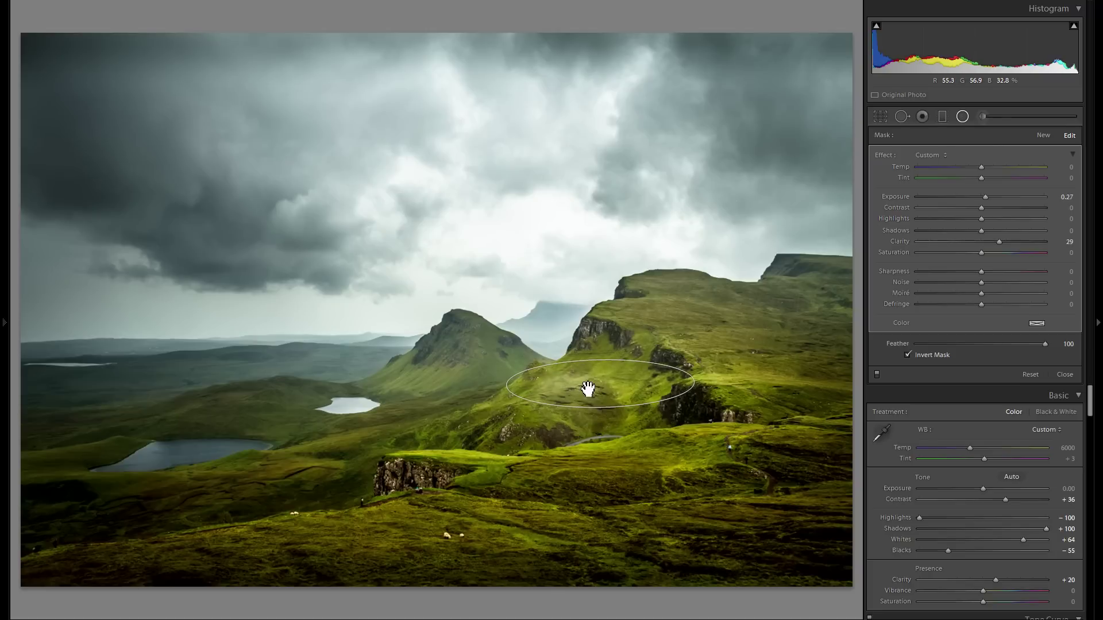
{"action": "left_click_drag", "start_coordinate": [669, 360], "coordinate": [662, 346]}
{"action": "left_click_drag", "start_coordinate": [621, 378], "coordinate": [652, 361]}
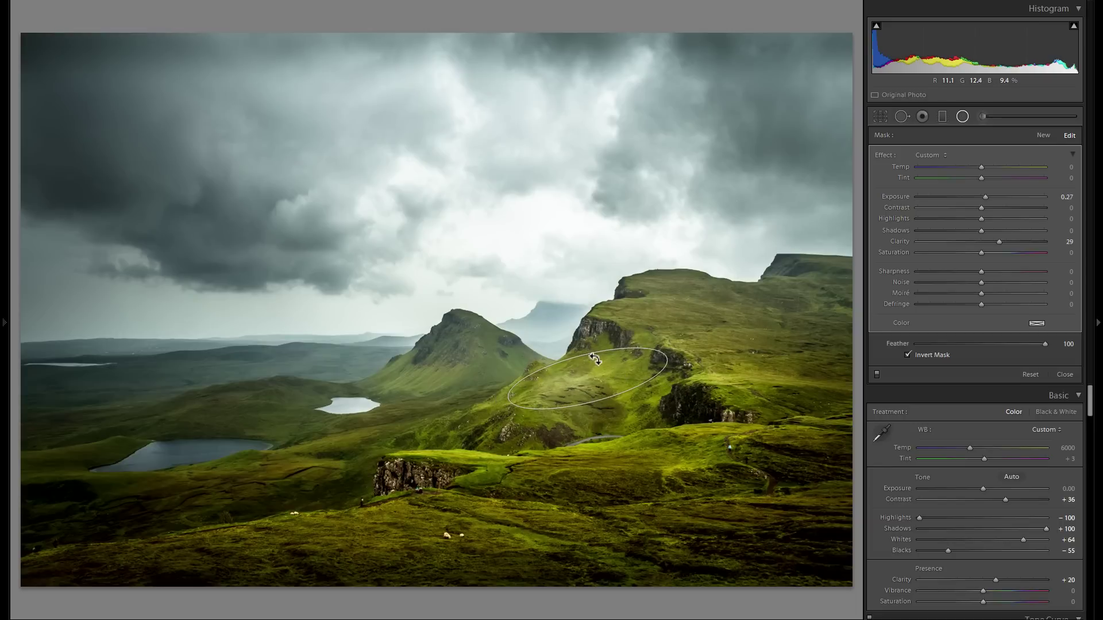
{"action": "left_click_drag", "start_coordinate": [579, 355], "coordinate": [581, 358]}
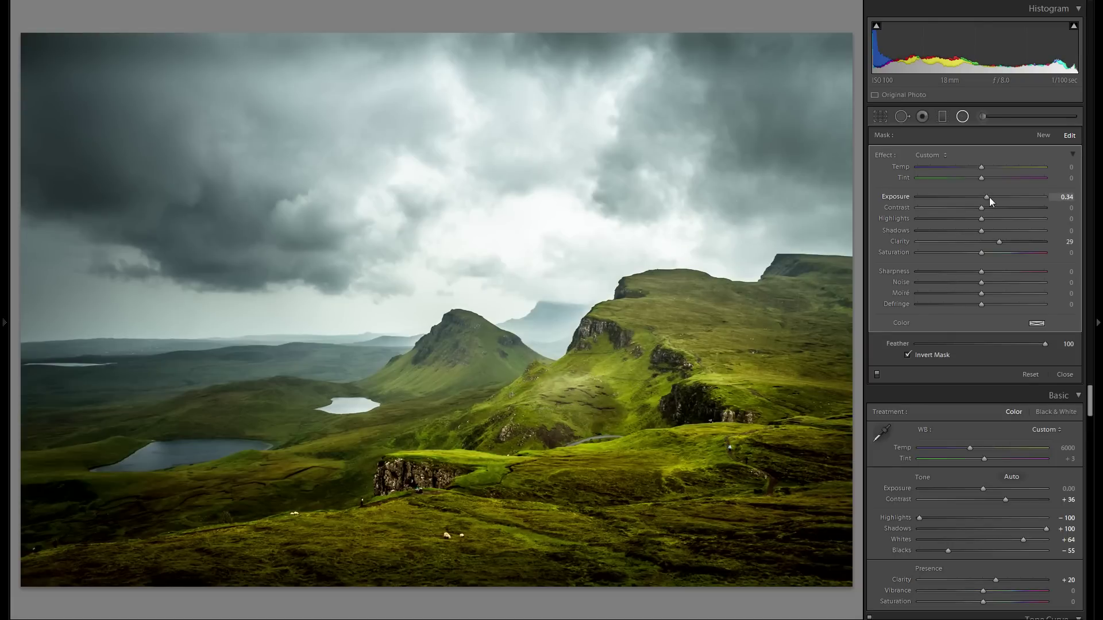
{"action": "left_click_drag", "start_coordinate": [993, 240], "coordinate": [990, 240]}
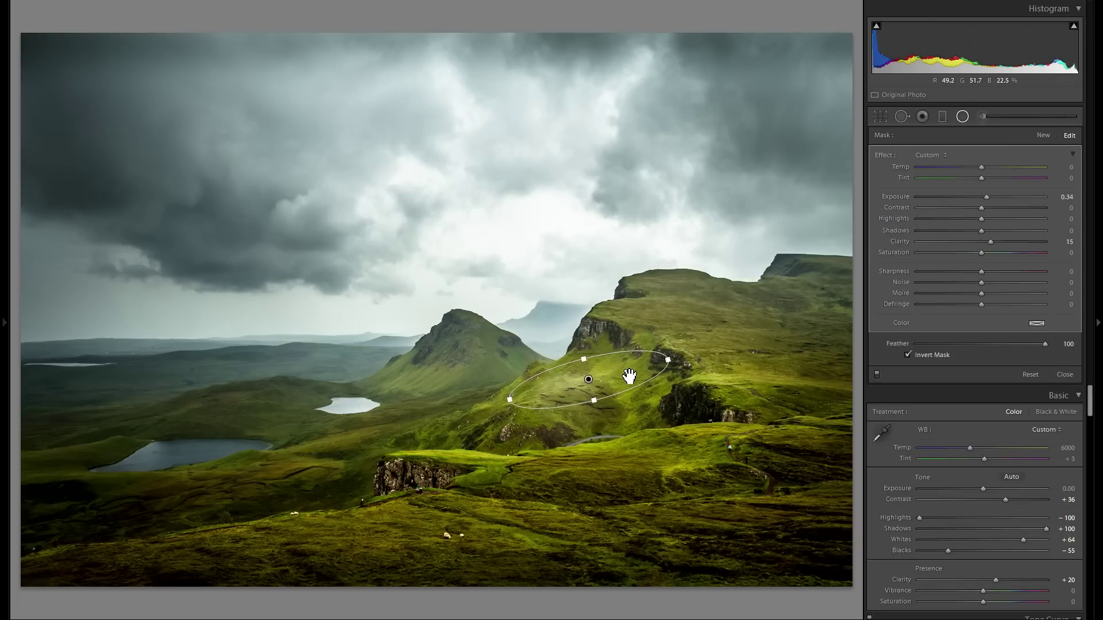
Duplicate the radial filter onto the upper hillside right of the cliff, enlarge it slightly and set its exposure to 0.31.
{"action": "right_click", "coordinate": [629, 376]}
{"action": "key", "text": "Escape"}
{"action": "left_click_drag", "start_coordinate": [604, 379], "coordinate": [731, 325]}
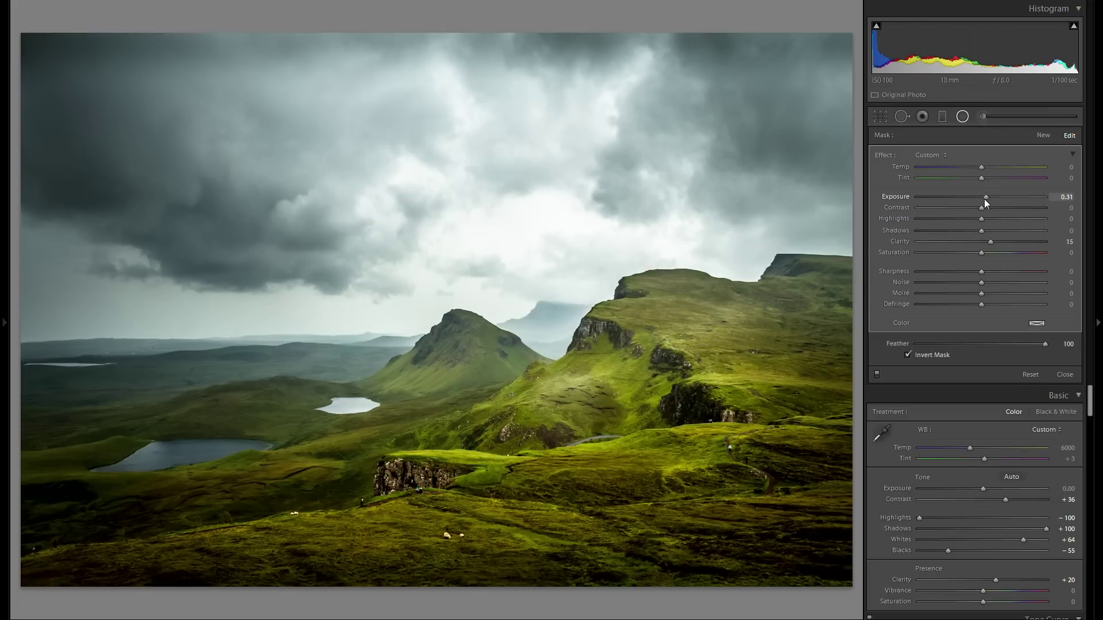
{"action": "left_click_drag", "start_coordinate": [718, 343], "coordinate": [720, 349]}
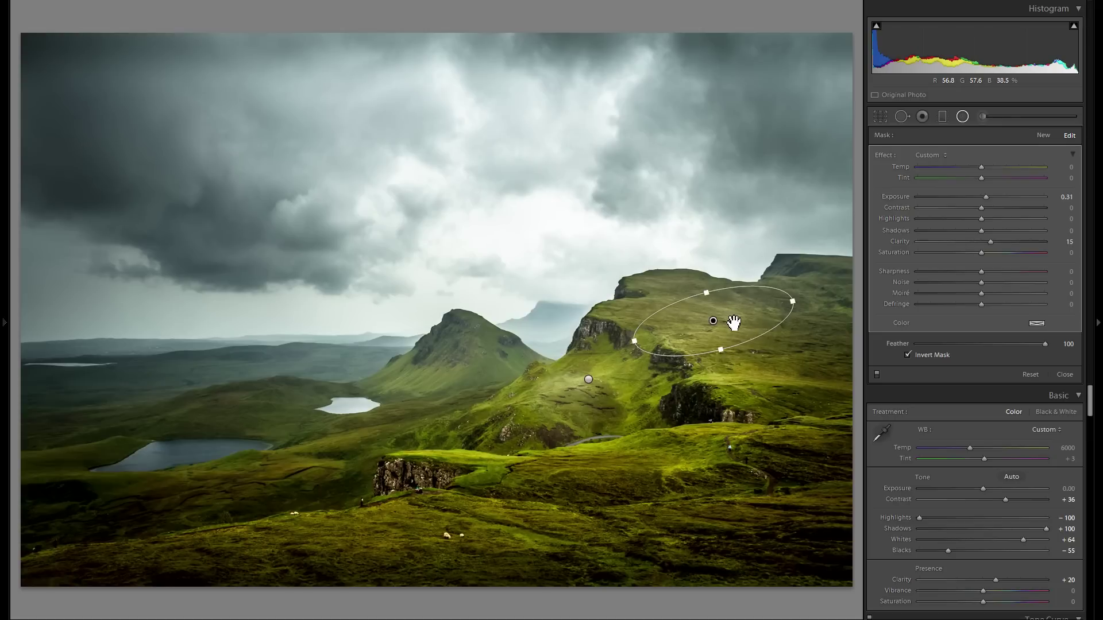
Duplicate the radial filter onto the far-right slope and onto the ridge beside the hikers, setting the ridge copy's exposure to 0.38.
{"action": "right_click", "coordinate": [733, 323]}
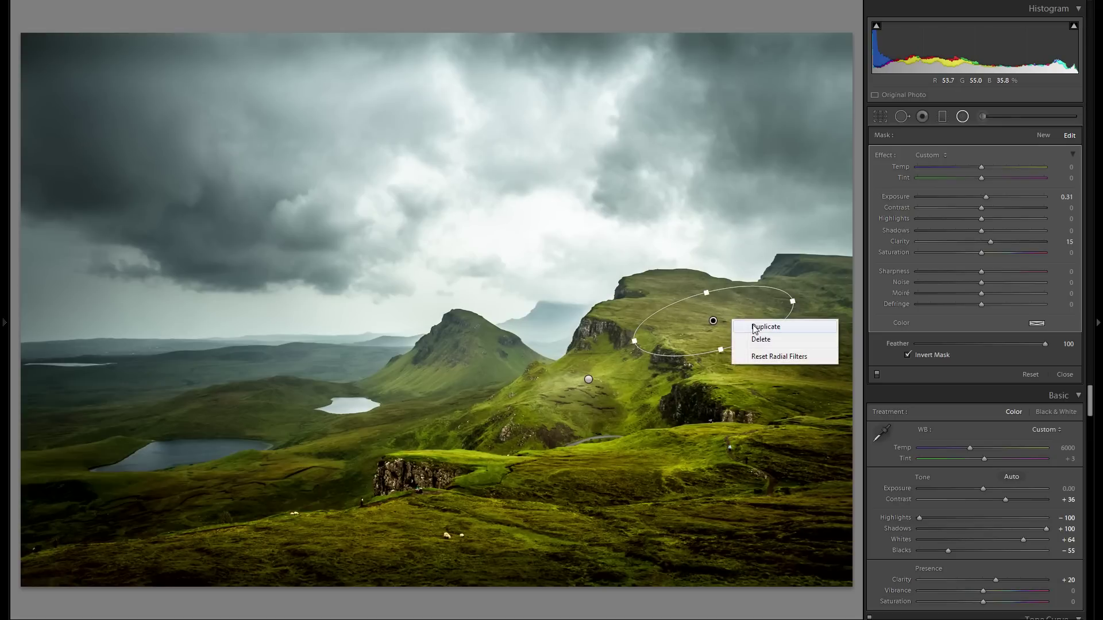
{"action": "left_click", "coordinate": [754, 328]}
{"action": "left_click_drag", "start_coordinate": [740, 316], "coordinate": [752, 454]}
{"action": "right_click", "coordinate": [814, 361]}
{"action": "left_click", "coordinate": [835, 365]}
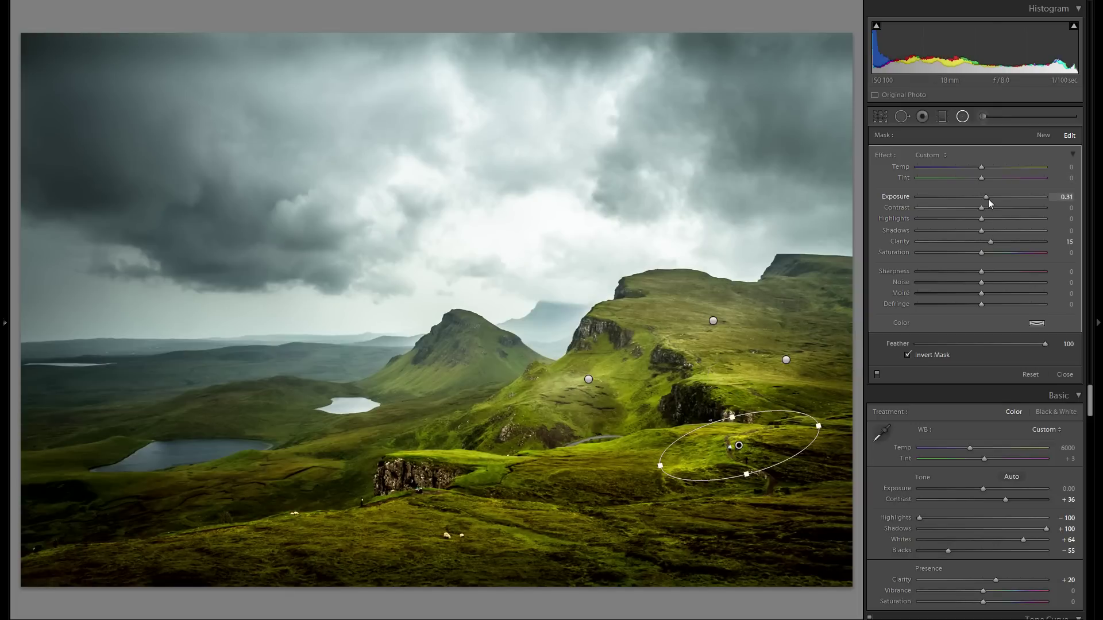
{"action": "left_click_drag", "start_coordinate": [988, 198], "coordinate": [989, 198]}
Duplicate the ridge's radial filter onto the centre foreground grass and set the copy's exposure to 0.60.
{"action": "right_click", "coordinate": [751, 454]}
{"action": "left_click", "coordinate": [769, 457]}
{"action": "left_click_drag", "start_coordinate": [685, 491], "coordinate": [635, 532]}
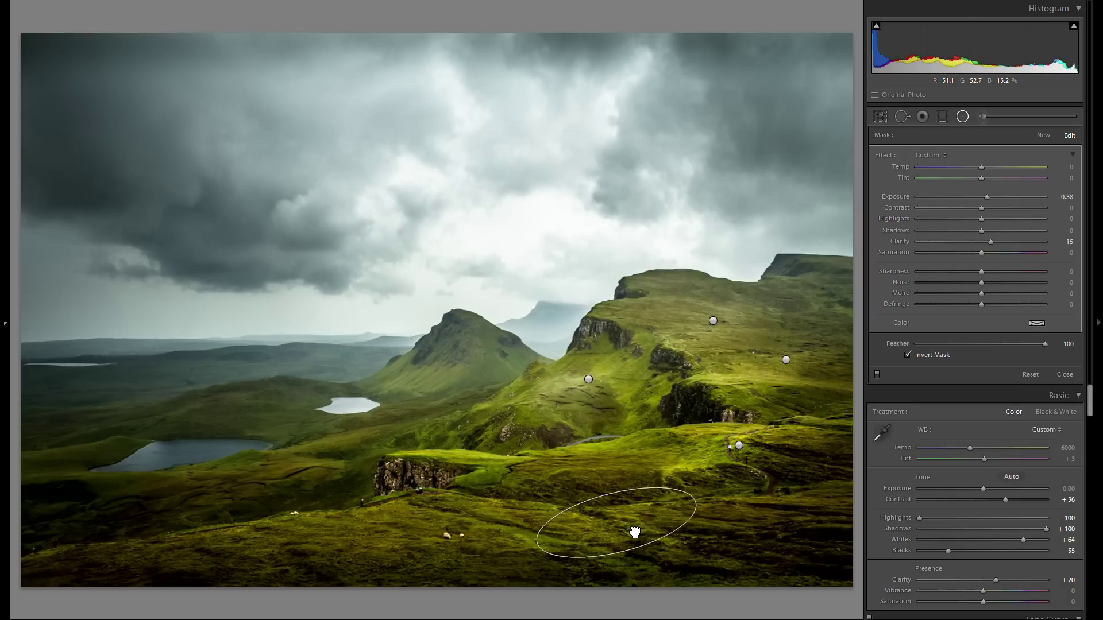
{"action": "left_click_drag", "start_coordinate": [993, 194], "coordinate": [991, 198]}
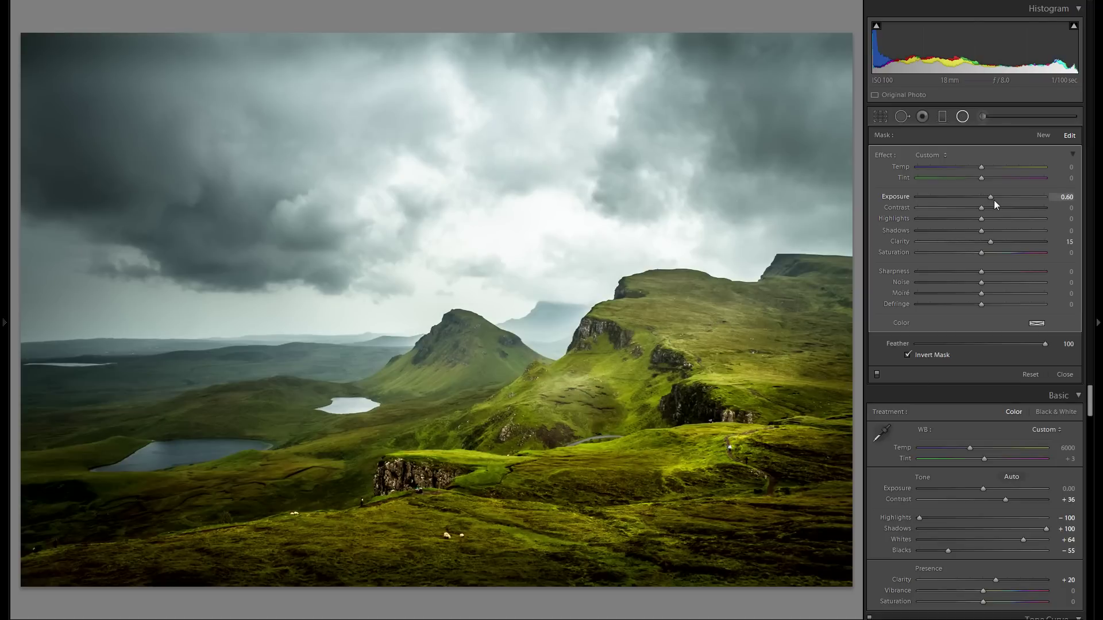
Duplicate the radial filter onto the right foreground and onto the bright grass right of the rocky outcrop, lowering the last copy's exposure slightly.
{"action": "right_click", "coordinate": [639, 516]}
{"action": "left_click", "coordinate": [658, 524]}
{"action": "left_click_drag", "start_coordinate": [707, 518], "coordinate": [807, 514]}
{"action": "right_click", "coordinate": [811, 510]}
{"action": "left_click", "coordinate": [813, 513]}
{"action": "left_click_drag", "start_coordinate": [811, 511], "coordinate": [576, 471]}
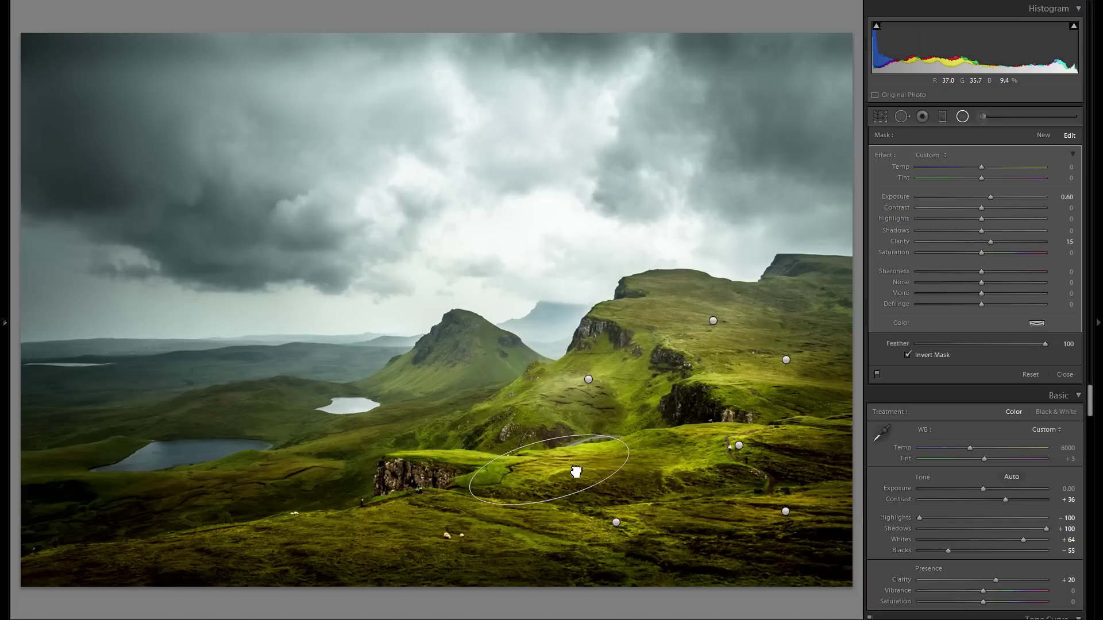
{"action": "left_click_drag", "start_coordinate": [990, 199], "coordinate": [987, 198]}
Add two radial filter copies across the left foreground, near the sheep and in the lower-left grass, and widen the lower-left one.
{"action": "right_click", "coordinate": [573, 461]}
{"action": "left_click", "coordinate": [590, 460]}
{"action": "left_click_drag", "start_coordinate": [581, 468], "coordinate": [243, 555]}
{"action": "right_click", "coordinate": [424, 532]}
{"action": "left_click", "coordinate": [450, 535]}
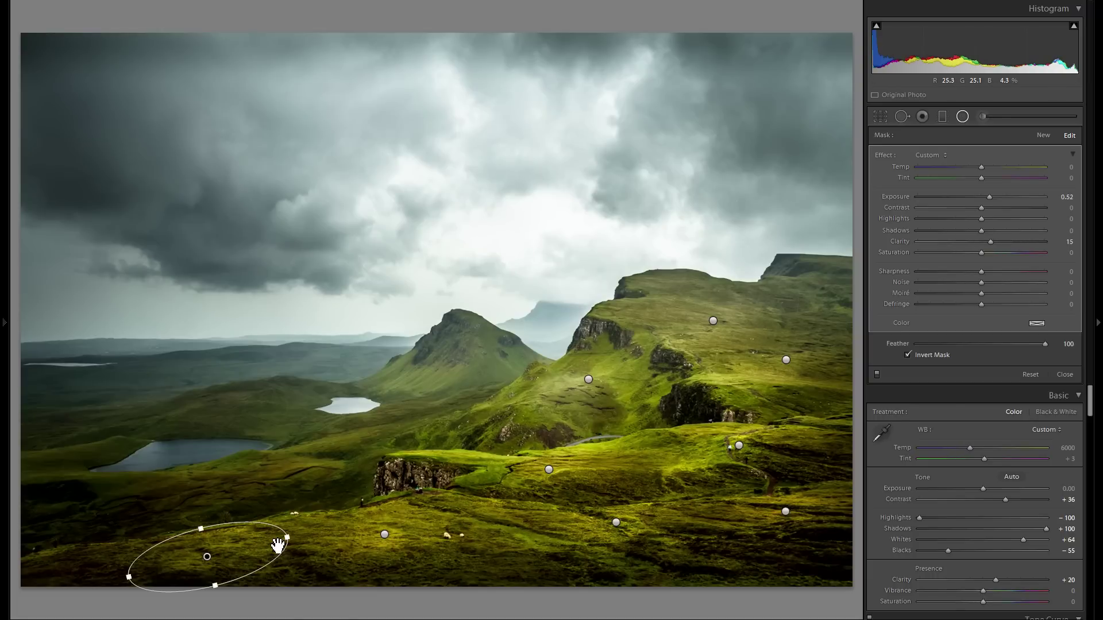
{"action": "left_click_drag", "start_coordinate": [315, 526], "coordinate": [315, 529]}
Duplicate the widened radial filter onto the moorland just below the large lake.
{"action": "right_click", "coordinate": [270, 527]}
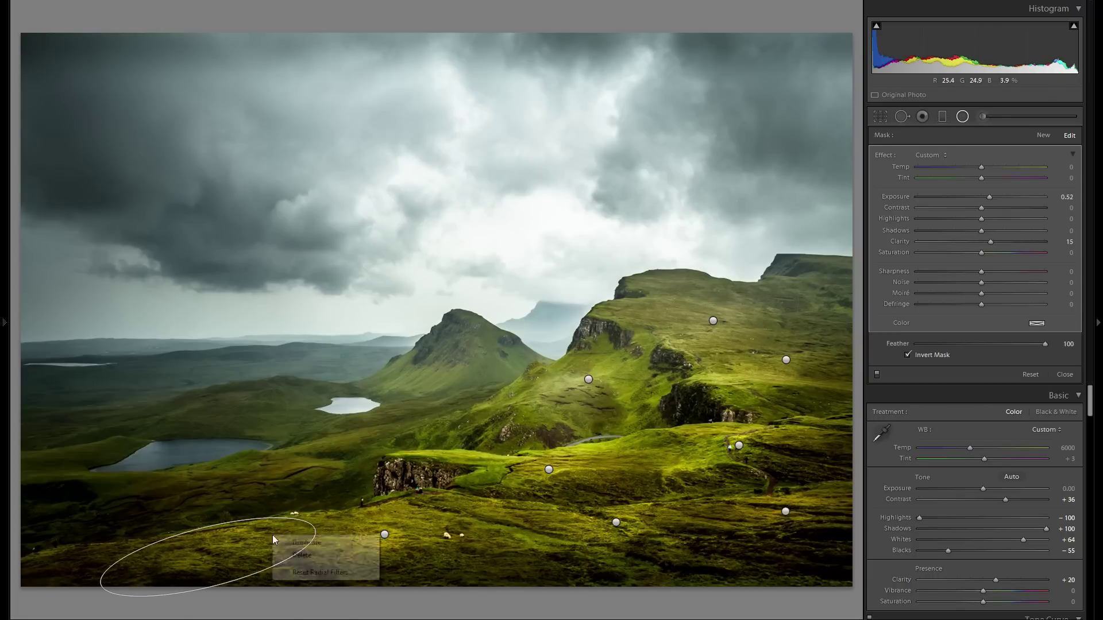
{"action": "left_click", "coordinate": [258, 551]}
{"action": "left_click_drag", "start_coordinate": [229, 557], "coordinate": [246, 487]}
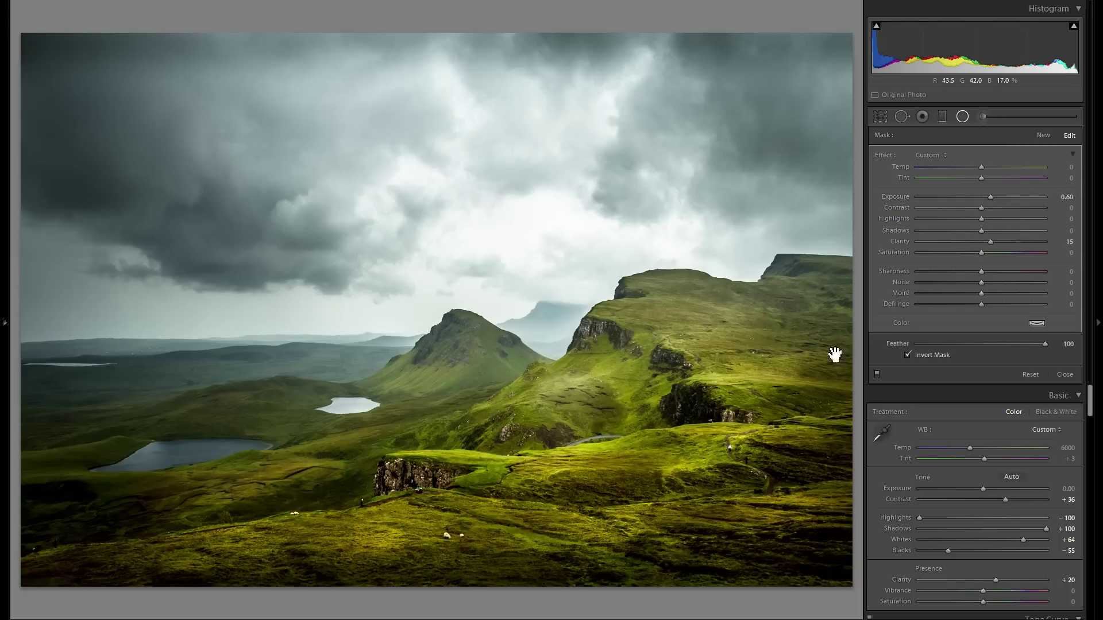
Duplicate the radial filter onto the lower slope of the pointed hill and set its exposure to 0.34.
{"action": "right_click", "coordinate": [255, 483]}
{"action": "left_click", "coordinate": [278, 487]}
{"action": "left_click_drag", "start_coordinate": [261, 484], "coordinate": [481, 367]}
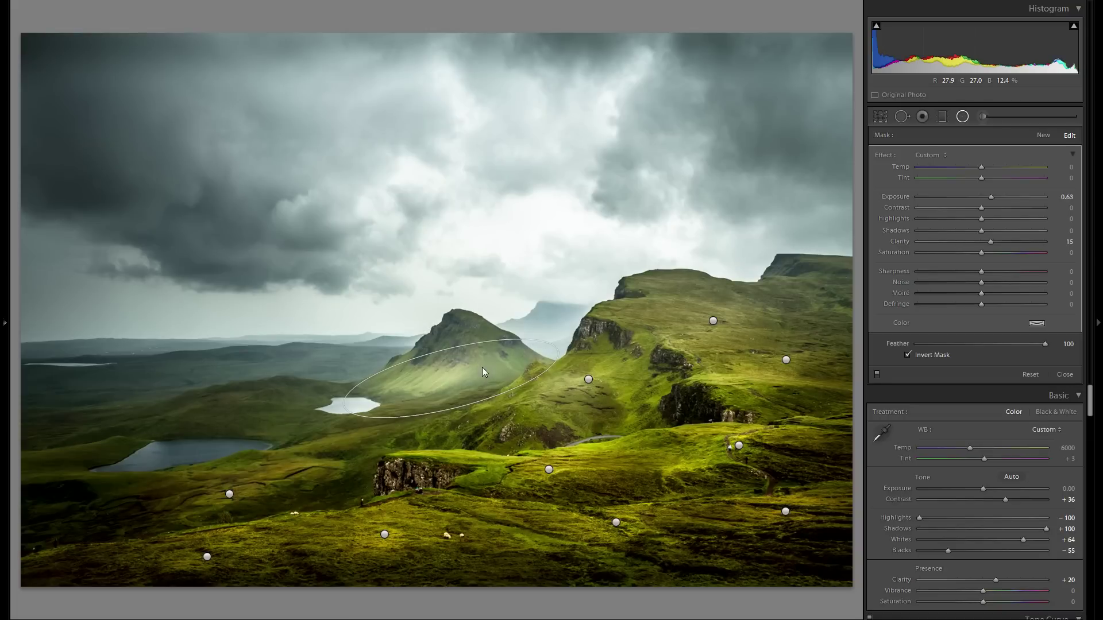
{"action": "left_click_drag", "start_coordinate": [991, 198], "coordinate": [988, 198]}
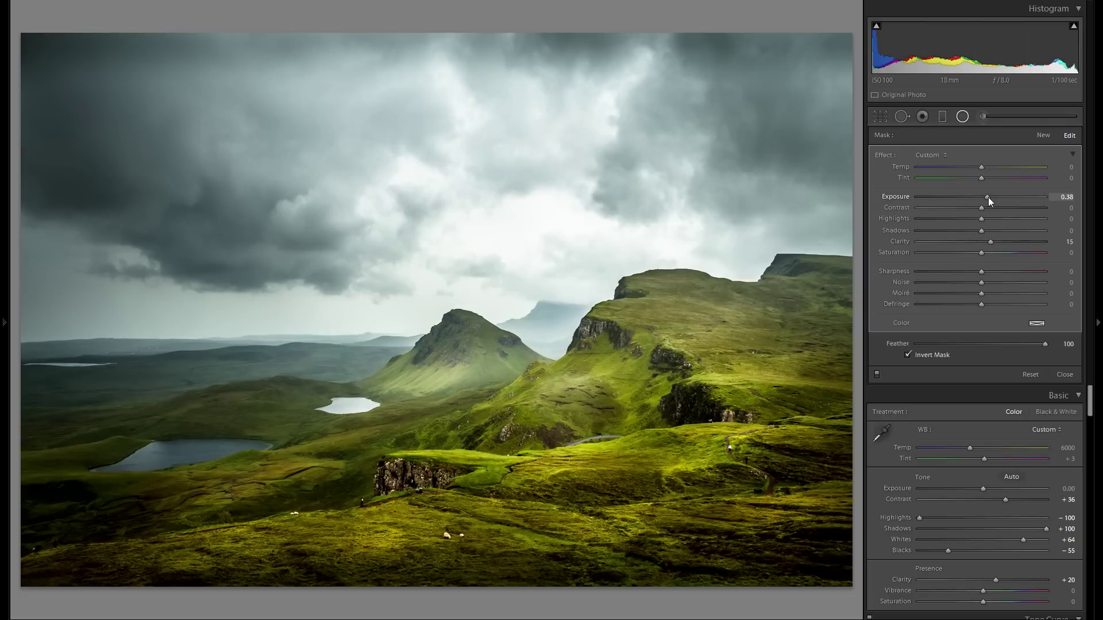
{"action": "left_click_drag", "start_coordinate": [987, 198], "coordinate": [987, 198]}
Duplicate the radial filter onto the rocky cliff face, shrink it to a small circle and set its exposure to 0.31.
{"action": "right_click", "coordinate": [462, 367]}
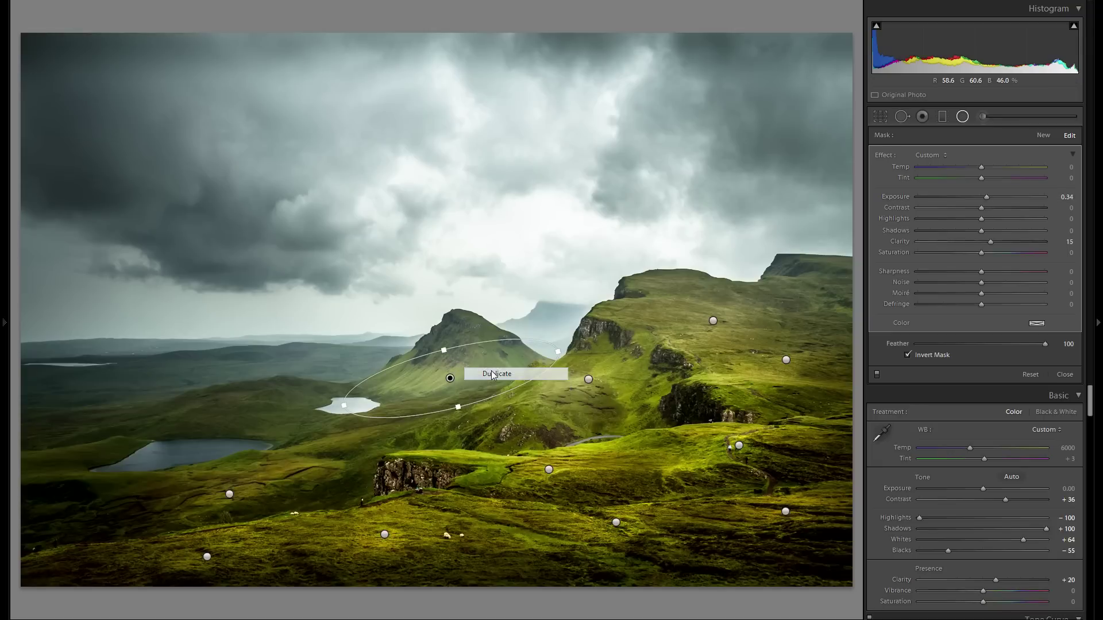
{"action": "left_click", "coordinate": [486, 373]}
{"action": "left_click_drag", "start_coordinate": [484, 370], "coordinate": [620, 317]}
{"action": "left_click_drag", "start_coordinate": [613, 326], "coordinate": [604, 332]}
{"action": "left_click_drag", "start_coordinate": [985, 199], "coordinate": [983, 198]}
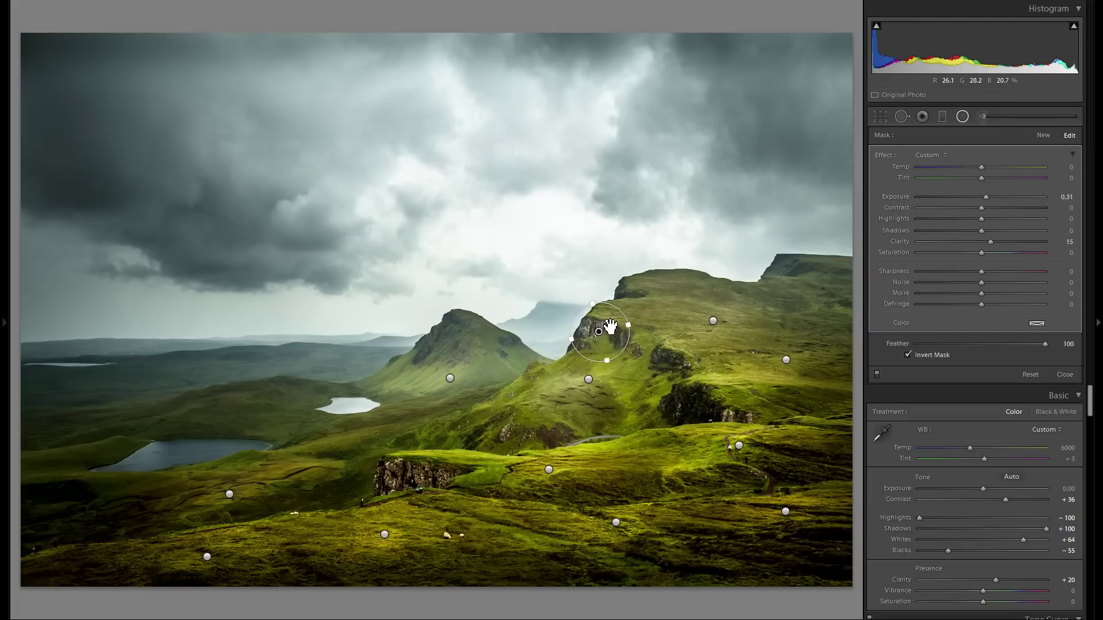
Try an exposure of −1.36 on the cliff's radial filter, reset it and set the exposure to 0.23.
{"action": "left_click_drag", "start_coordinate": [985, 196], "coordinate": [960, 198]}
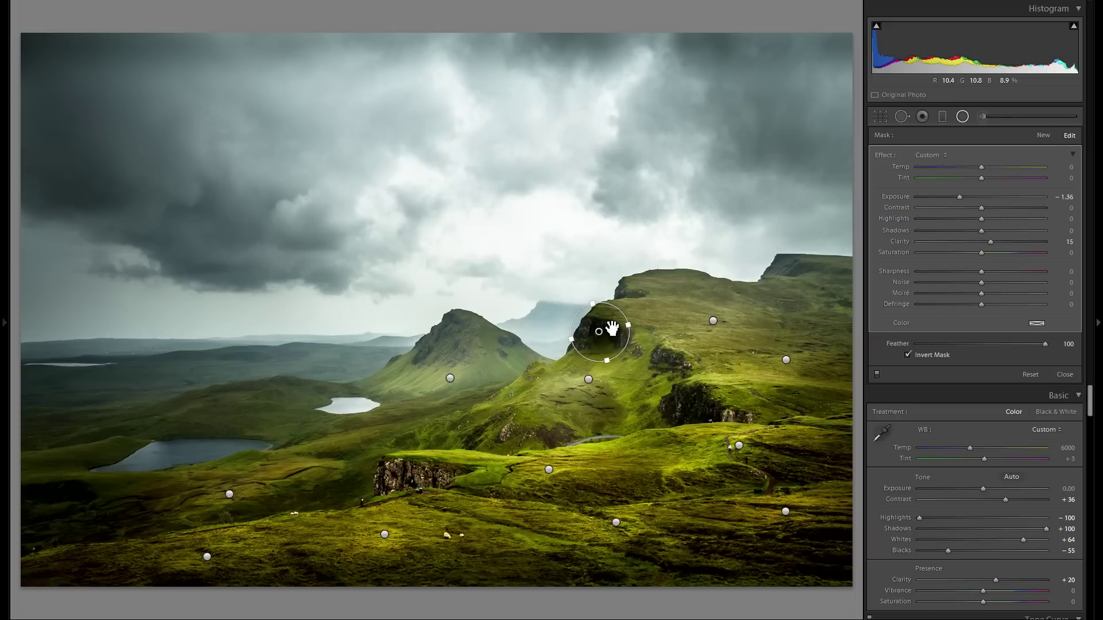
{"action": "double_click", "coordinate": [907, 196]}
{"action": "left_click_drag", "start_coordinate": [988, 197], "coordinate": [987, 200]}
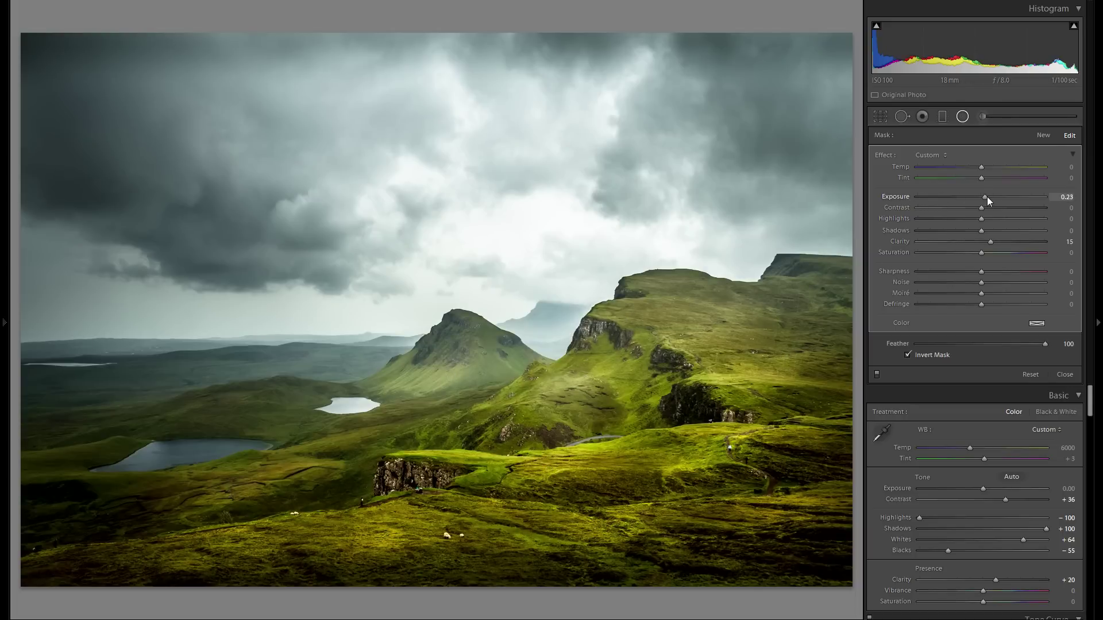
Duplicate the cliff's small radial filter onto the grass right of the hikers' path and set its exposure to 0.38.
{"action": "right_click", "coordinate": [599, 332]}
{"action": "left_click", "coordinate": [613, 340]}
{"action": "left_click_drag", "start_coordinate": [612, 339], "coordinate": [801, 458]}
{"action": "left_click_drag", "start_coordinate": [988, 202], "coordinate": [991, 202]}
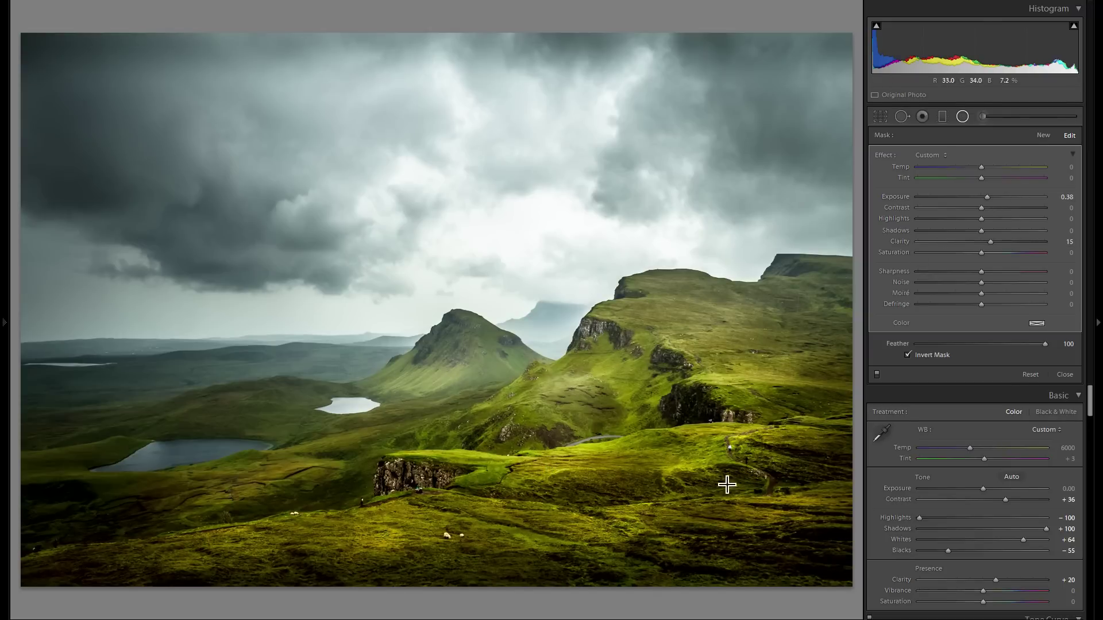
Duplicate the small radial filter from beside the hikers' path onto the grass just right of the rocky foreground crag and inspect it close up.
{"action": "right_click", "coordinate": [772, 463]}
{"action": "key", "text": "Escape"}
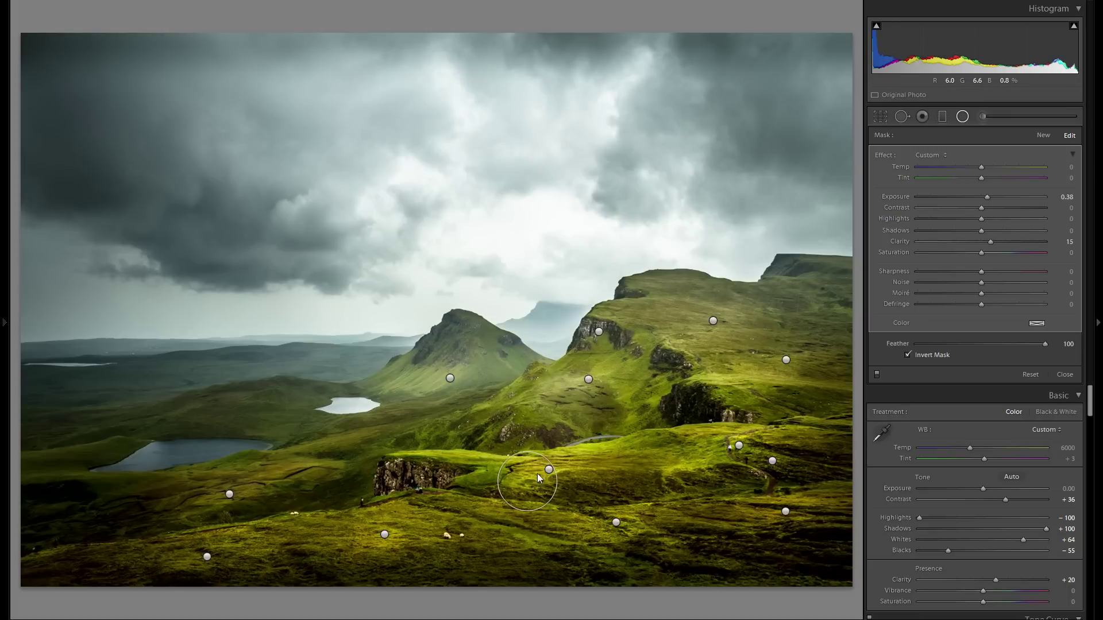
{"action": "left_click", "coordinate": [476, 476]}
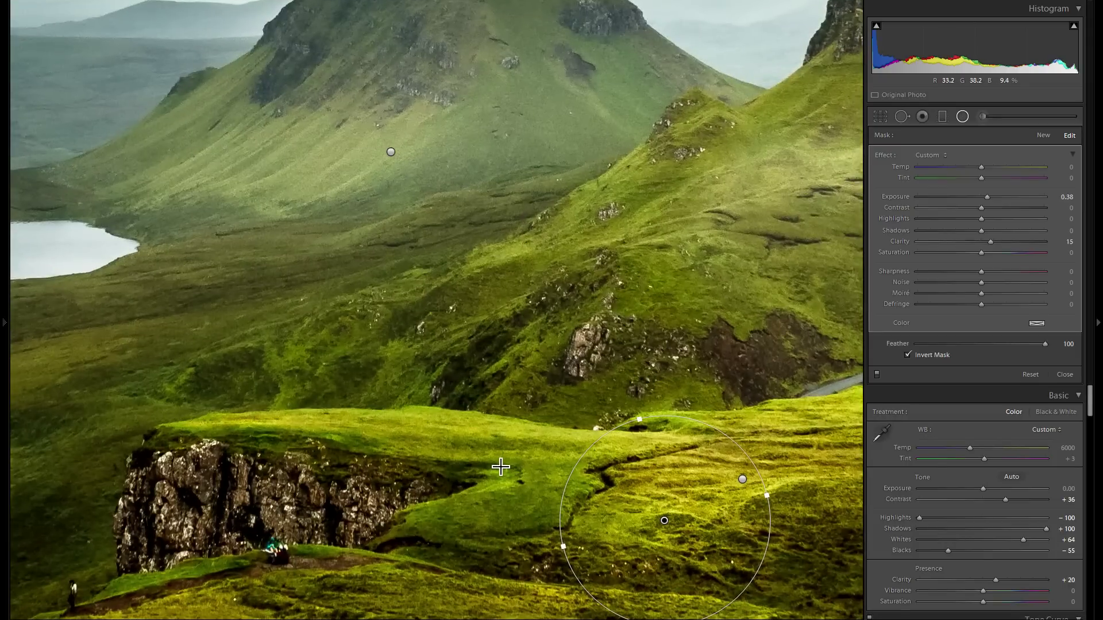
{"action": "left_click", "coordinate": [483, 460]}
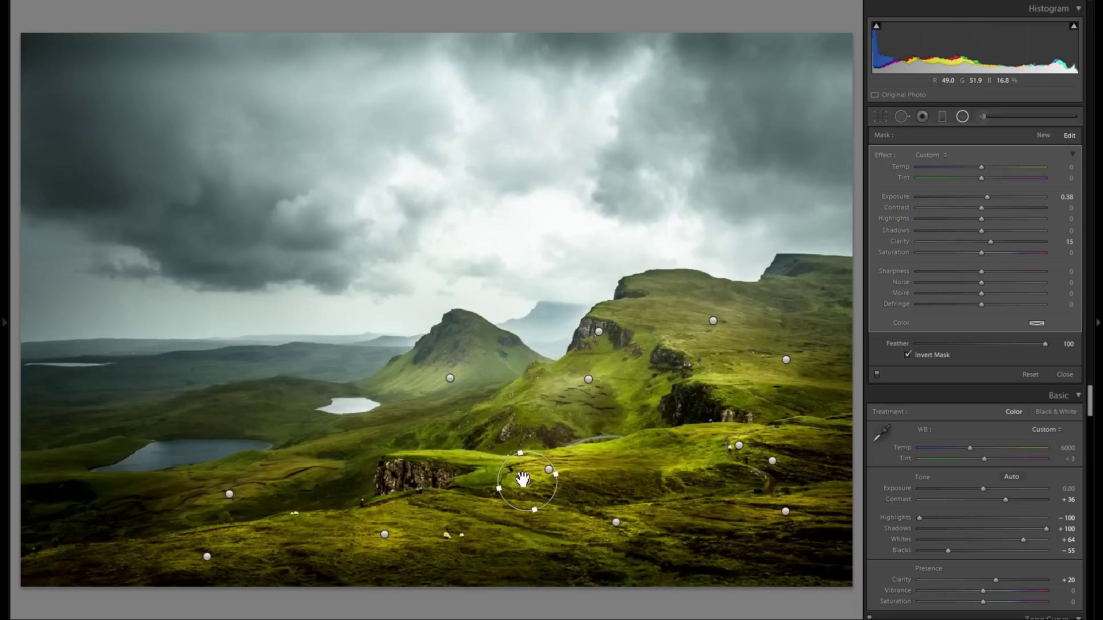
Duplicate the crag grass's radial filter onto the slope left of the rocky spur and stretch it into a wide tilted ellipse.
{"action": "right_click", "coordinate": [551, 484]}
{"action": "left_click", "coordinate": [581, 489]}
{"action": "left_click_drag", "start_coordinate": [521, 470], "coordinate": [480, 425]}
{"action": "left_click_drag", "start_coordinate": [566, 422], "coordinate": [487, 413]}
Duplicate the tilted elliptical filter onto the low hill above the large lake and set its exposure to 0.27.
{"action": "right_click", "coordinate": [513, 417]}
{"action": "left_click", "coordinate": [521, 423]}
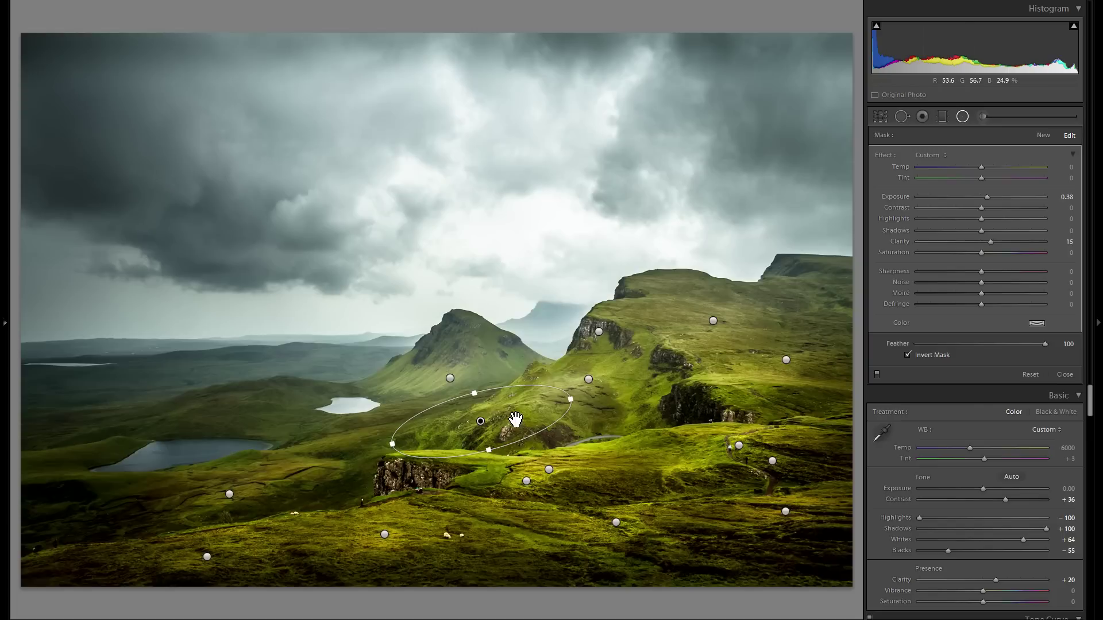
{"action": "left_click_drag", "start_coordinate": [256, 403], "coordinate": [255, 404]}
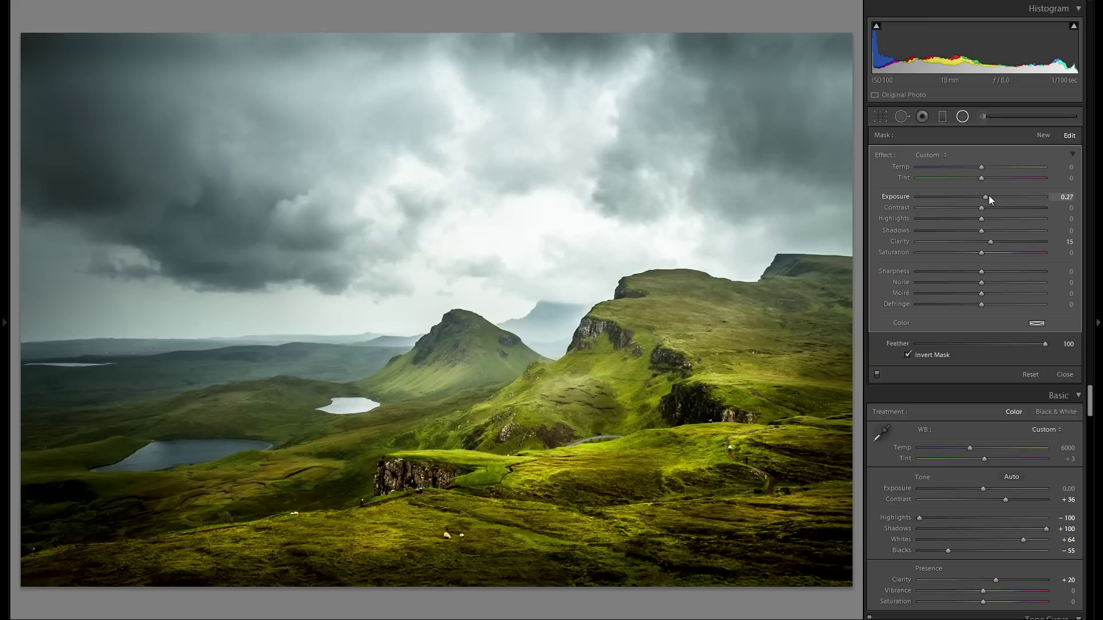
Duplicate the radial filter onto the photo's left edge beyond the large lake at exposure 0.49, and onto the dark lower-left grass, smaller, at exposure 0.71.
{"action": "right_click", "coordinate": [222, 401]}
{"action": "left_click", "coordinate": [242, 409]}
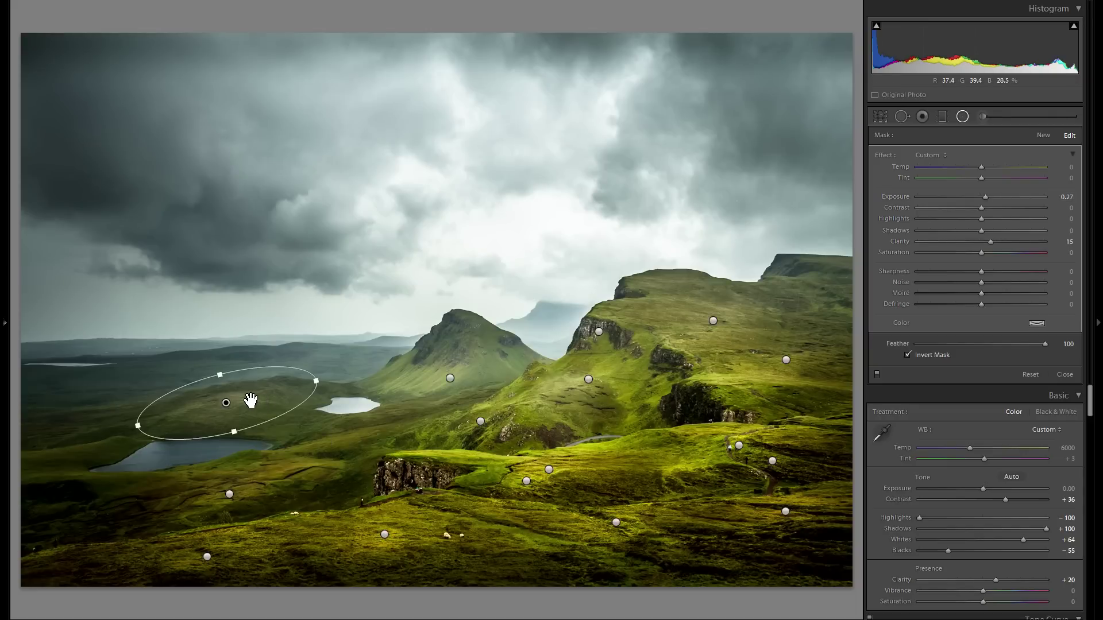
{"action": "left_click_drag", "start_coordinate": [118, 407], "coordinate": [84, 432]}
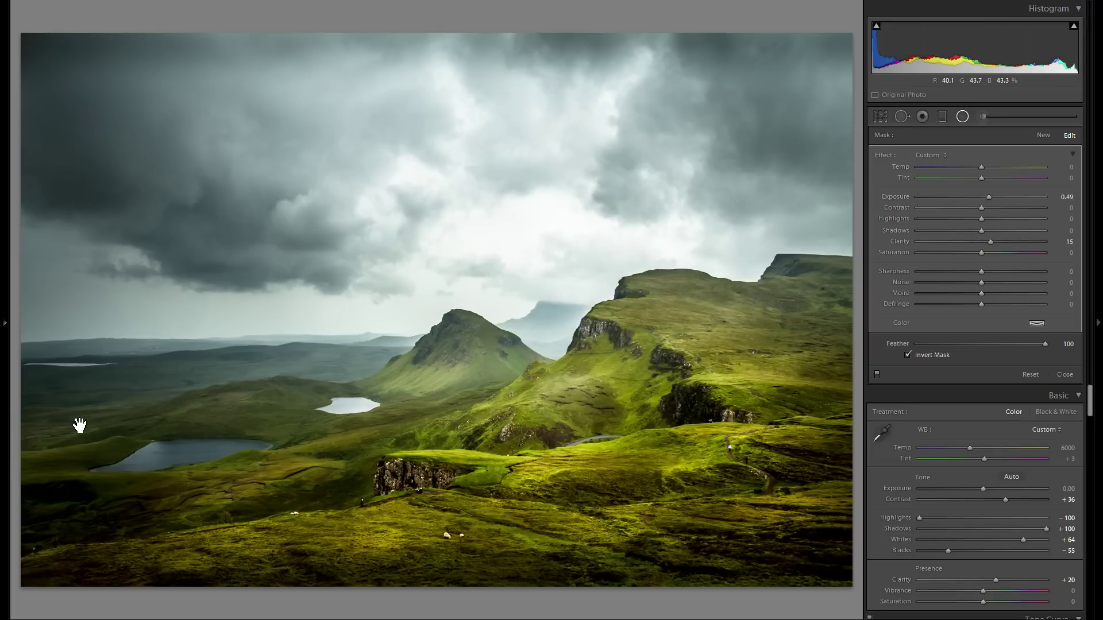
{"action": "right_click", "coordinate": [99, 427]}
{"action": "left_click", "coordinate": [109, 431]}
{"action": "left_click_drag", "start_coordinate": [83, 425], "coordinate": [106, 516]}
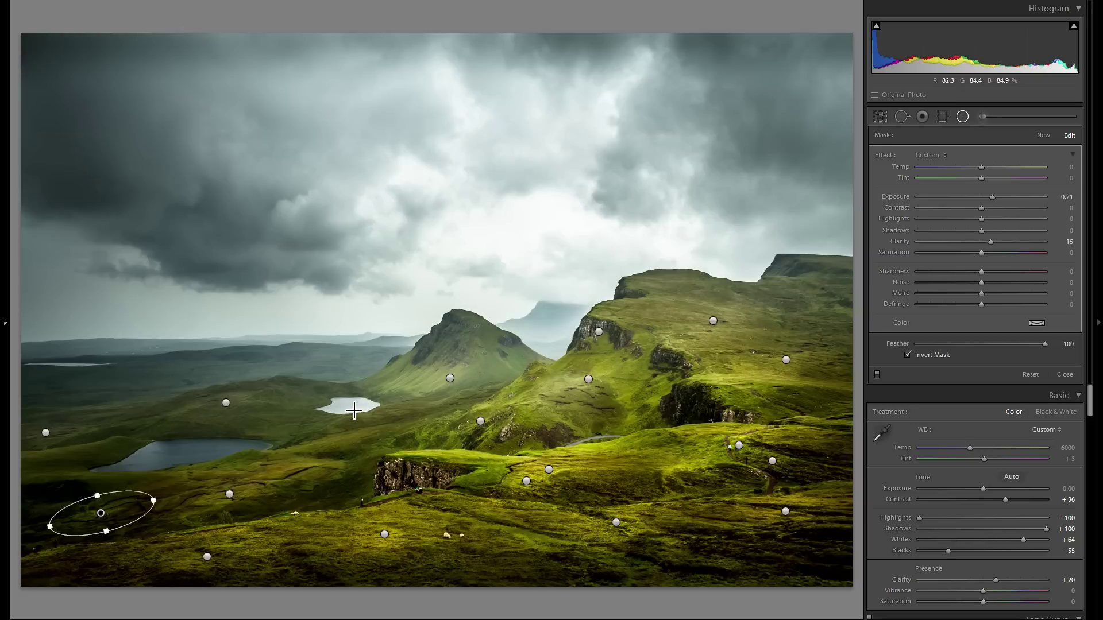
Duplicate the low hill's radial filter onto the ground around the small lake, set its exposure to 0.38 and flatten the ellipse slightly.
{"action": "right_click", "coordinate": [226, 404]}
{"action": "left_click", "coordinate": [253, 413]}
{"action": "left_click_drag", "start_coordinate": [253, 402], "coordinate": [359, 412]}
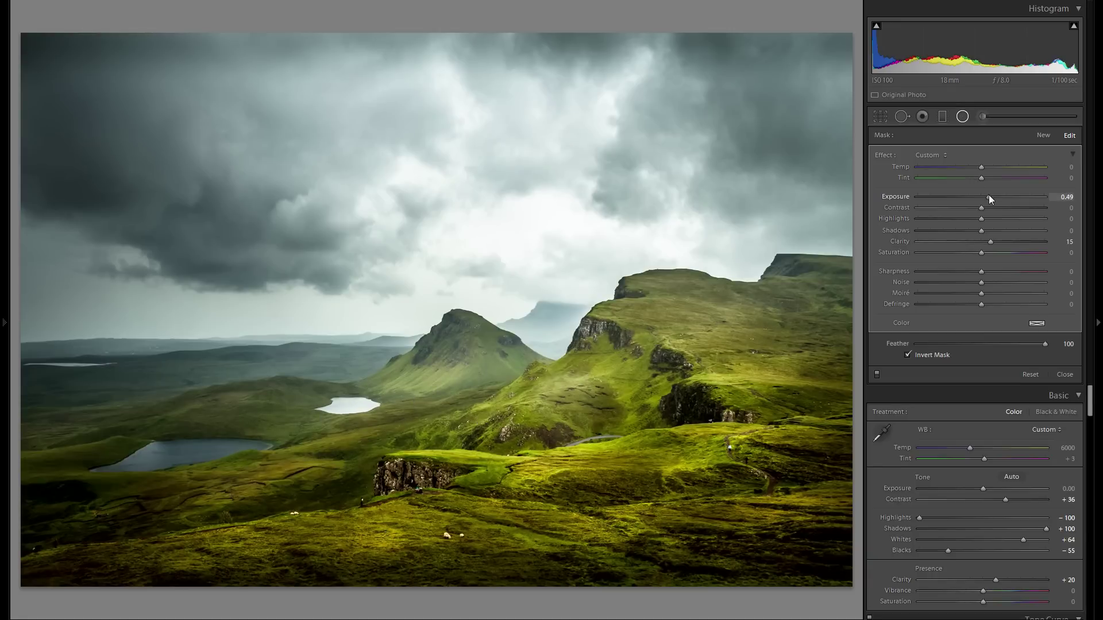
{"action": "left_click_drag", "start_coordinate": [988, 196], "coordinate": [985, 197]}
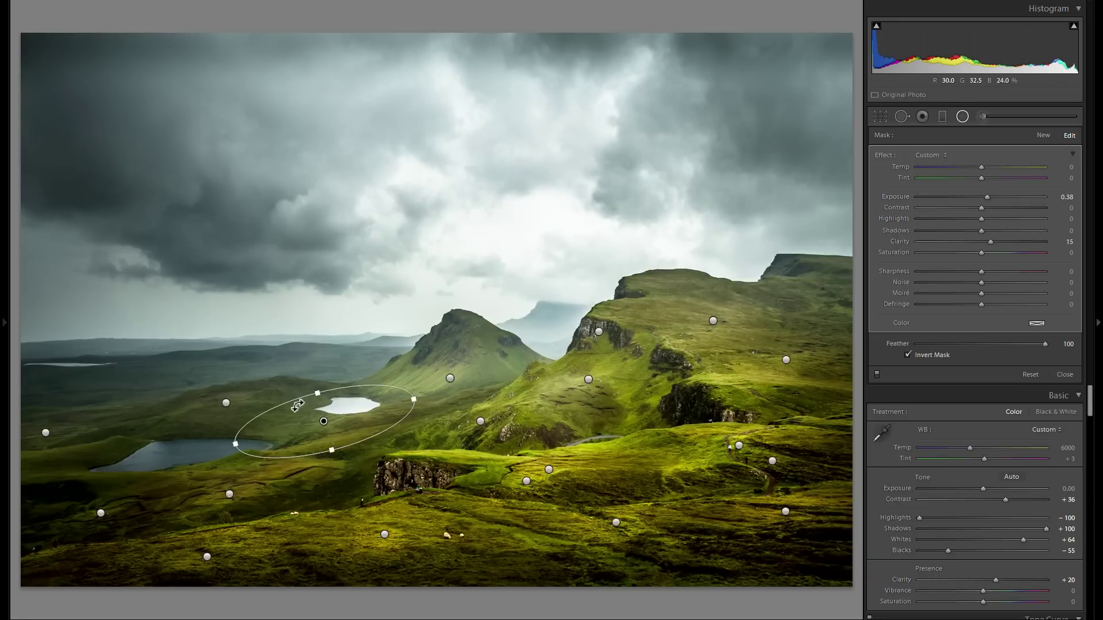
{"action": "left_click_drag", "start_coordinate": [316, 391], "coordinate": [317, 396]}
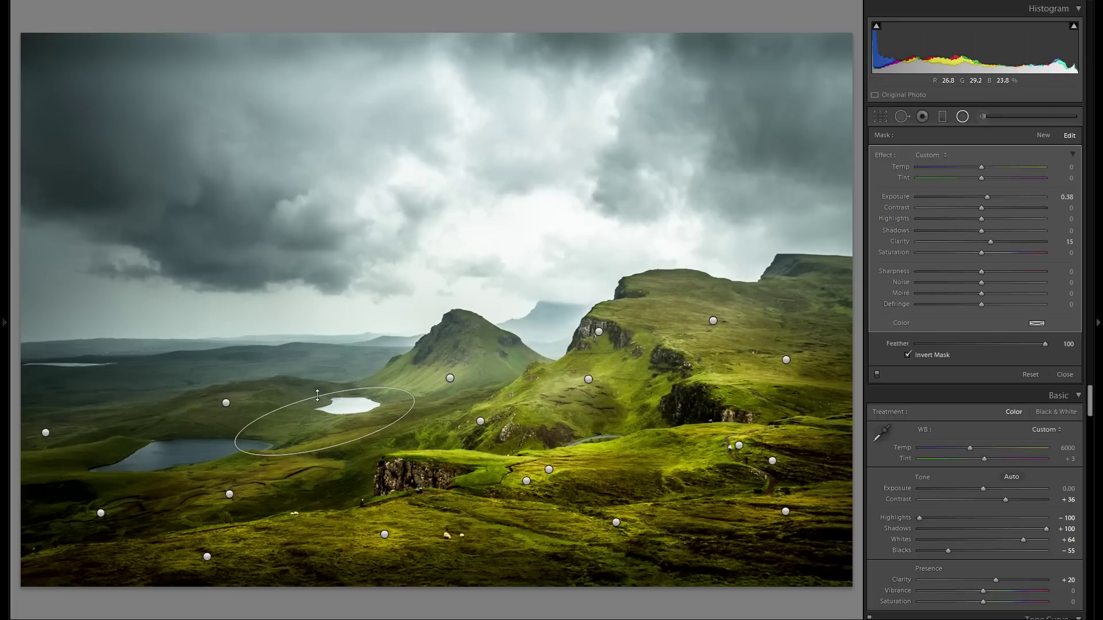
Draw a new flat elliptical radial filter over the valley beside the small lake, with exposure −0.34 and contrast 15, and shift it right.
{"action": "left_click", "coordinate": [1040, 135]}
{"action": "left_click_drag", "start_coordinate": [381, 396], "coordinate": [467, 422]}
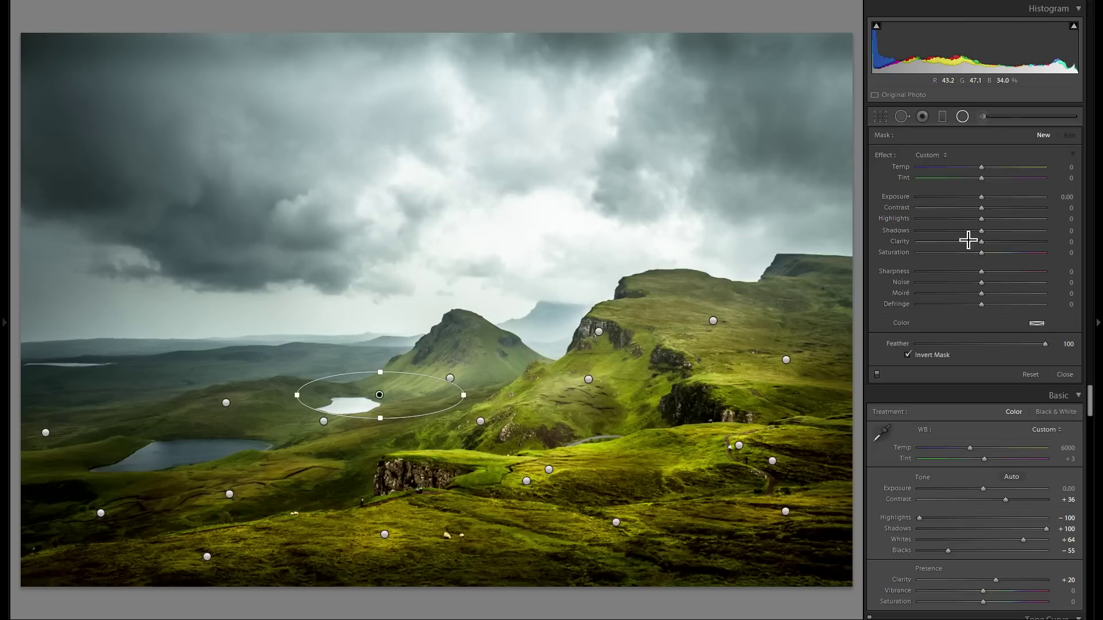
{"action": "left_click_drag", "start_coordinate": [980, 198], "coordinate": [998, 208]}
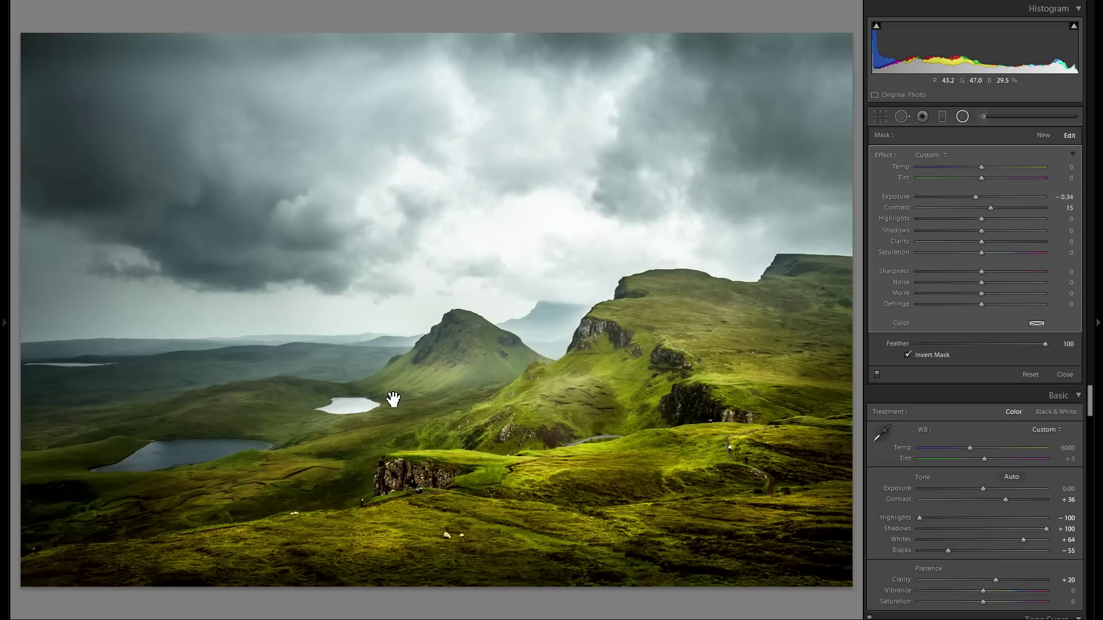
{"action": "mouse_move", "coordinate": [394, 401]}
{"action": "left_click_drag", "start_coordinate": [424, 418], "coordinate": [445, 419]}
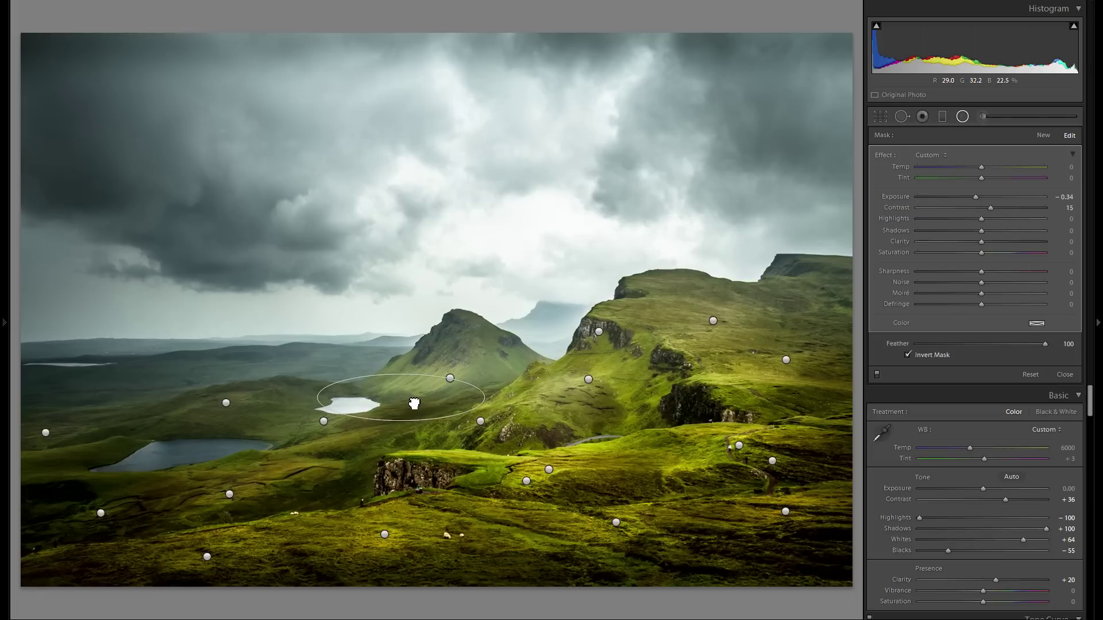
Duplicate the darkening radial filter onto the hollow at the foot of the rocky spur, check the brightening filter above it and nudge the duplicate right.
{"action": "right_click", "coordinate": [434, 406]}
{"action": "left_click", "coordinate": [454, 408]}
{"action": "left_click_drag", "start_coordinate": [415, 400], "coordinate": [594, 425]}
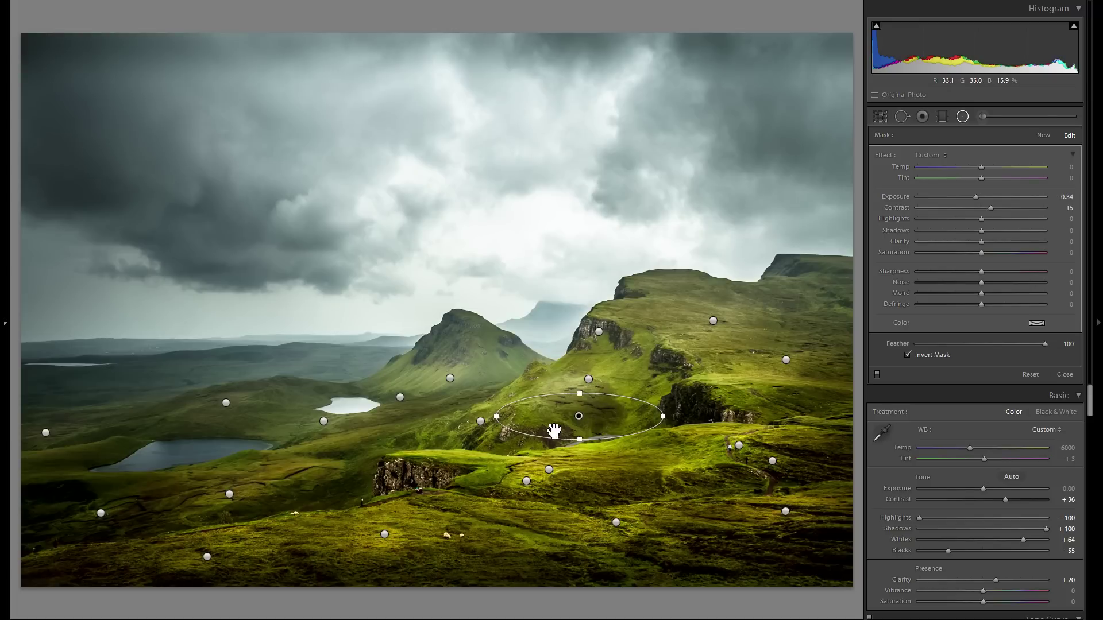
{"action": "left_click", "coordinate": [589, 381]}
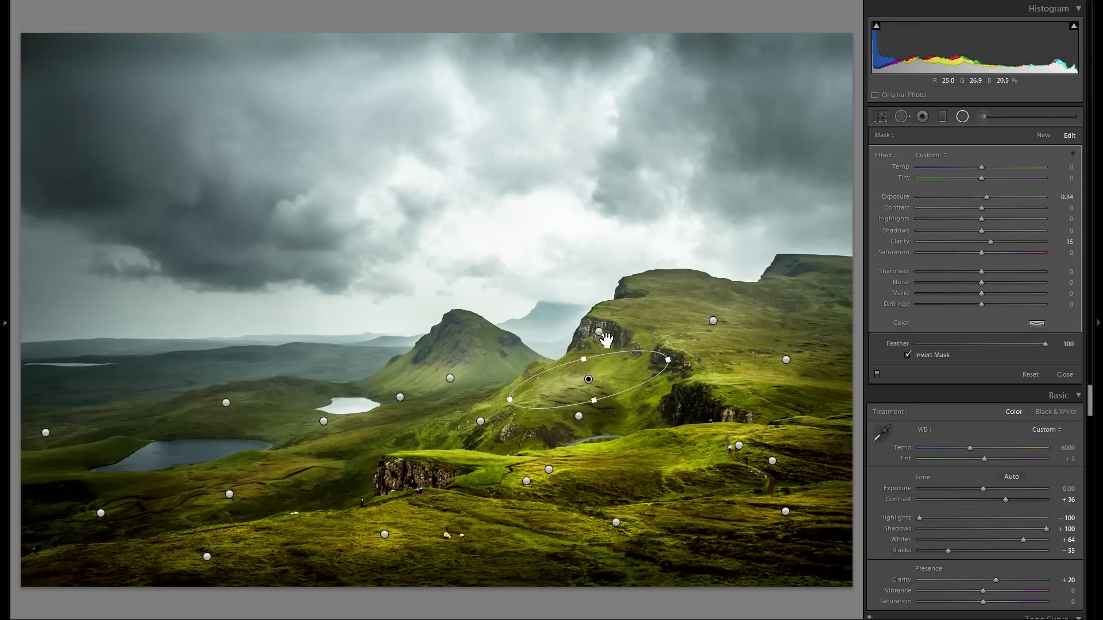
{"action": "left_click", "coordinate": [580, 418]}
{"action": "left_click_drag", "start_coordinate": [610, 427], "coordinate": [616, 428]}
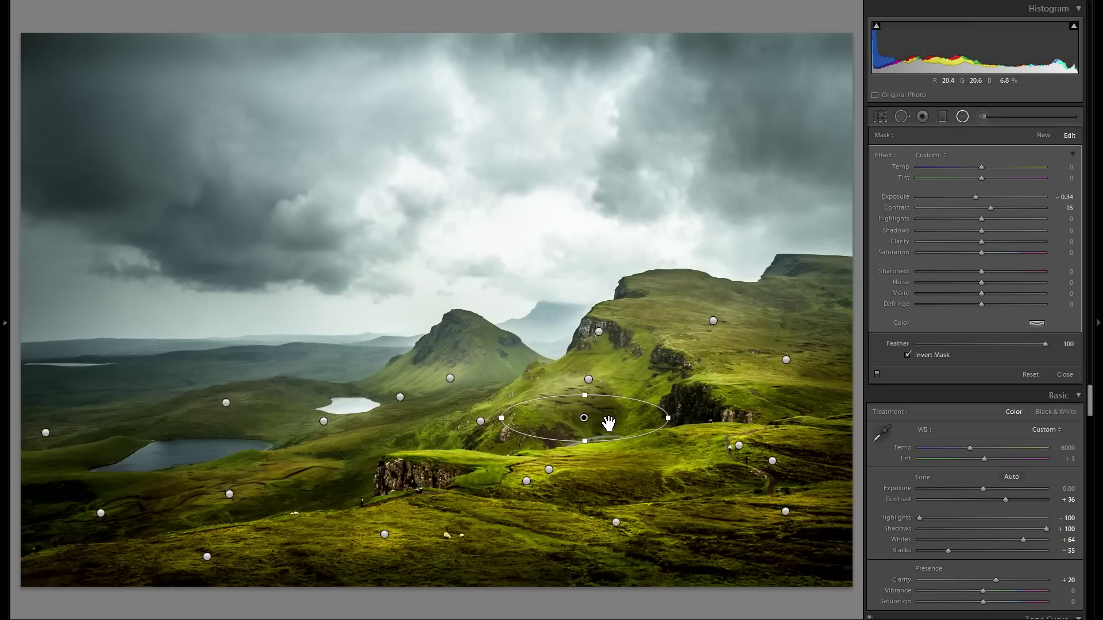
Duplicate the darkening radial filter onto the grassy mound left of the hikers and check the two brightening filters on the hillside above.
{"action": "right_click", "coordinate": [608, 424]}
{"action": "left_click", "coordinate": [628, 425]}
{"action": "left_click_drag", "start_coordinate": [744, 340], "coordinate": [729, 460]}
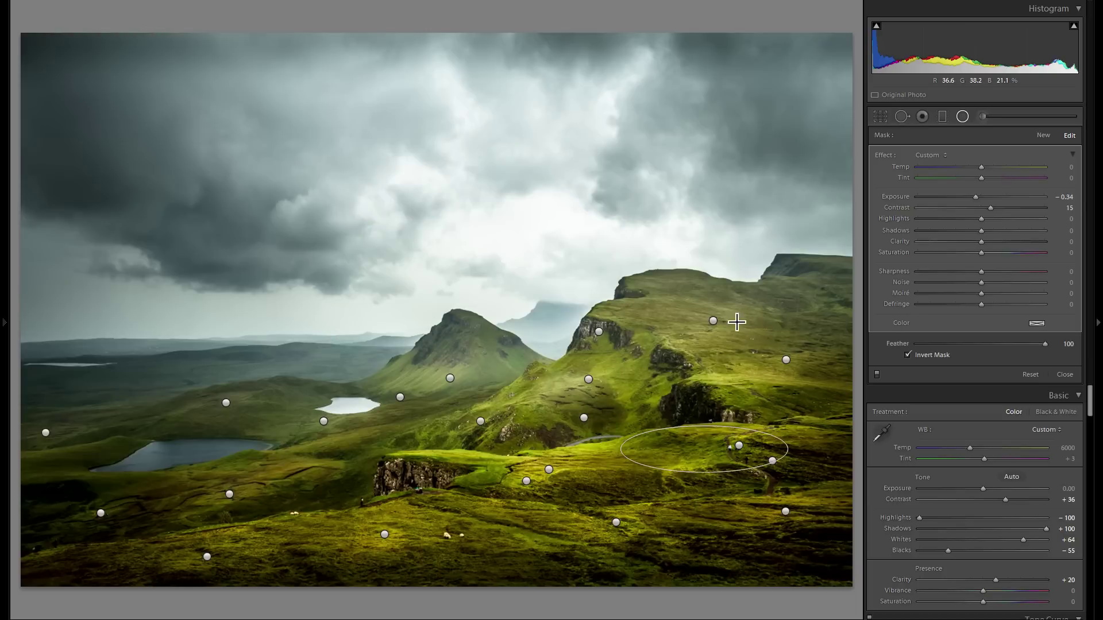
{"action": "left_click", "coordinate": [712, 320]}
{"action": "left_click", "coordinate": [786, 359]}
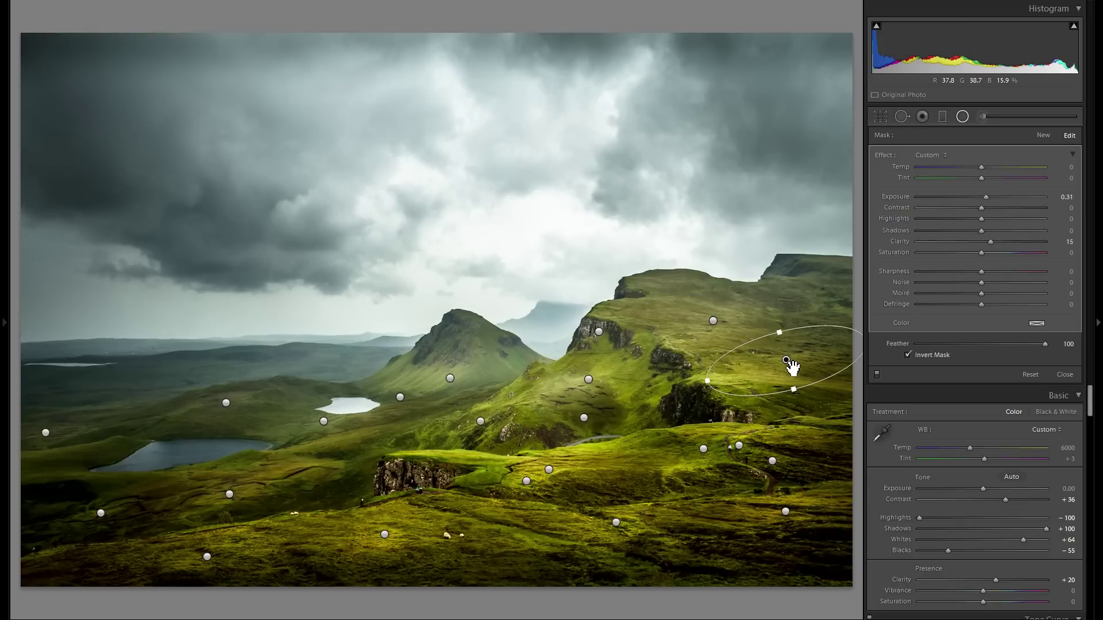
{"action": "left_click", "coordinate": [702, 450]}
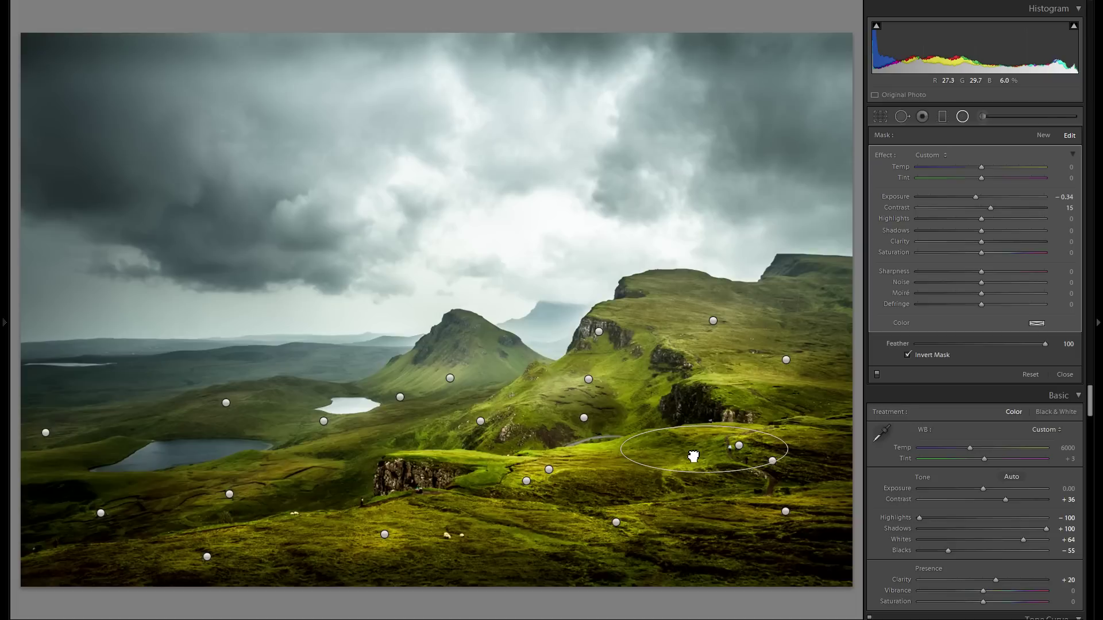
Move the mound's darkening filter up between the two brightening filters on the large hillside, tilt it along the slope and set its exposure to −0.31.
{"action": "left_click_drag", "start_coordinate": [694, 434], "coordinate": [723, 348]}
{"action": "left_click_drag", "start_coordinate": [815, 347], "coordinate": [818, 327]}
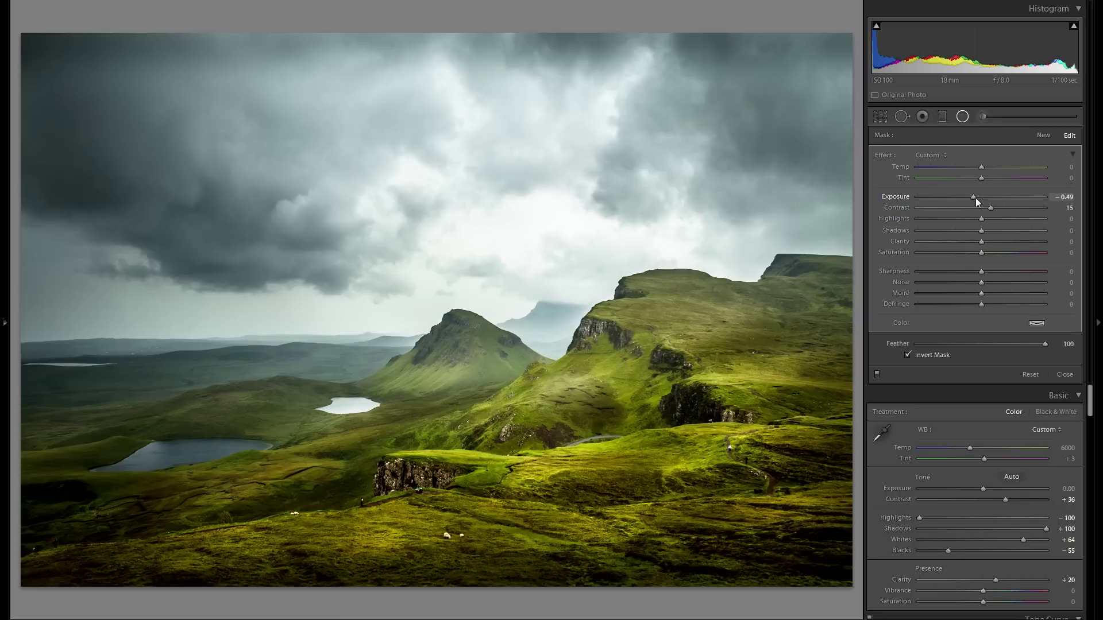
{"action": "mouse_move", "coordinate": [726, 329]}
{"action": "left_click_drag", "start_coordinate": [973, 197], "coordinate": [976, 197]}
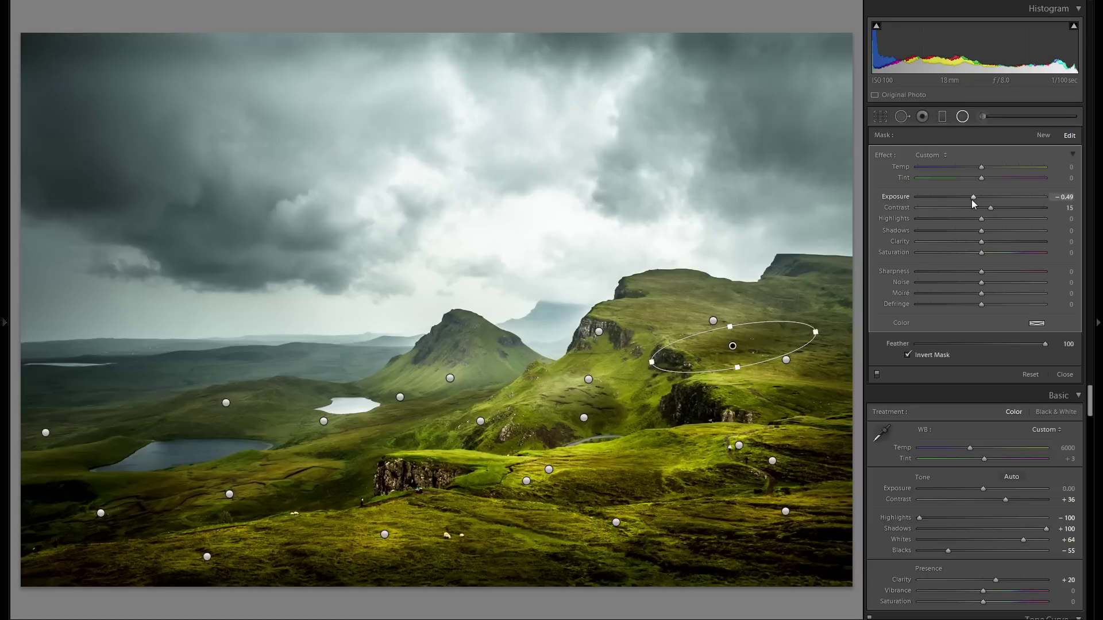
Duplicate the hillside's tilted darkening filter onto the upper slope just below the large hill's flat summit.
{"action": "right_click", "coordinate": [758, 345]}
{"action": "left_click", "coordinate": [774, 349]}
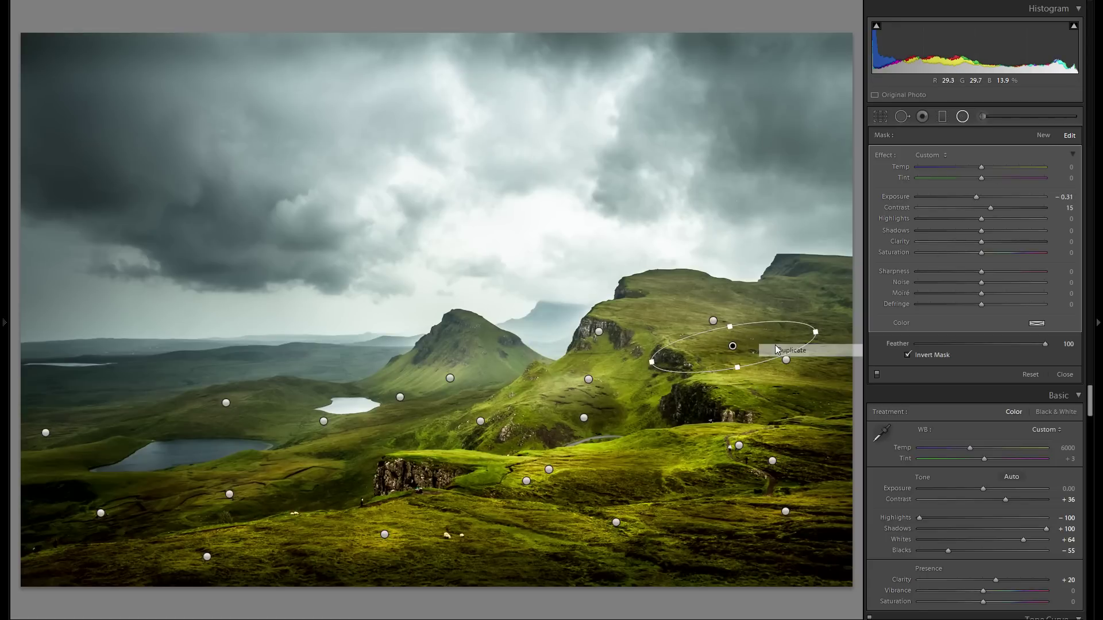
{"action": "left_click_drag", "start_coordinate": [732, 345], "coordinate": [689, 306]}
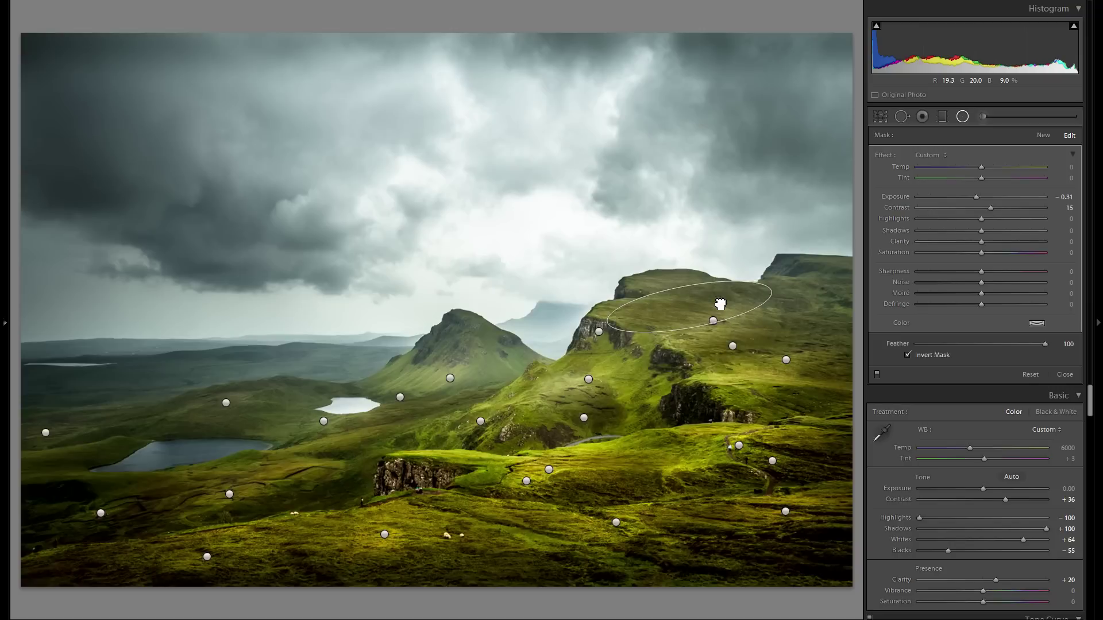
Duplicate the darkening filter onto the distant cliff at the photo's right edge, enlarge it to a taller ellipse and set its exposure to −0.45.
{"action": "right_click", "coordinate": [748, 305]}
{"action": "key", "text": "Escape"}
{"action": "left_click_drag", "start_coordinate": [867, 289], "coordinate": [846, 287]}
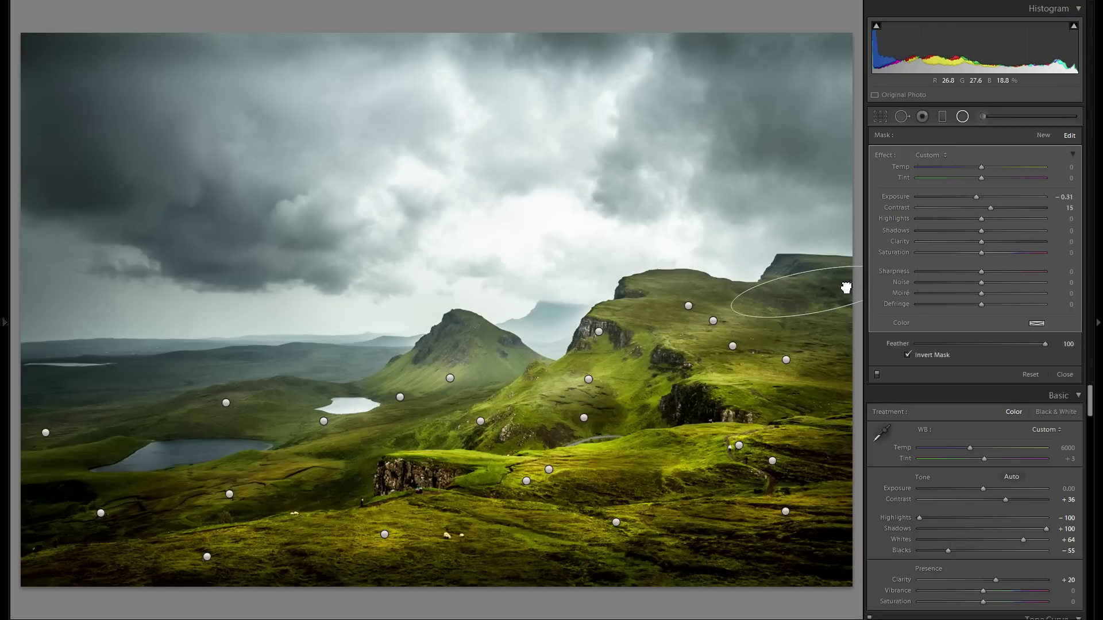
{"action": "left_click_drag", "start_coordinate": [800, 312], "coordinate": [849, 309]}
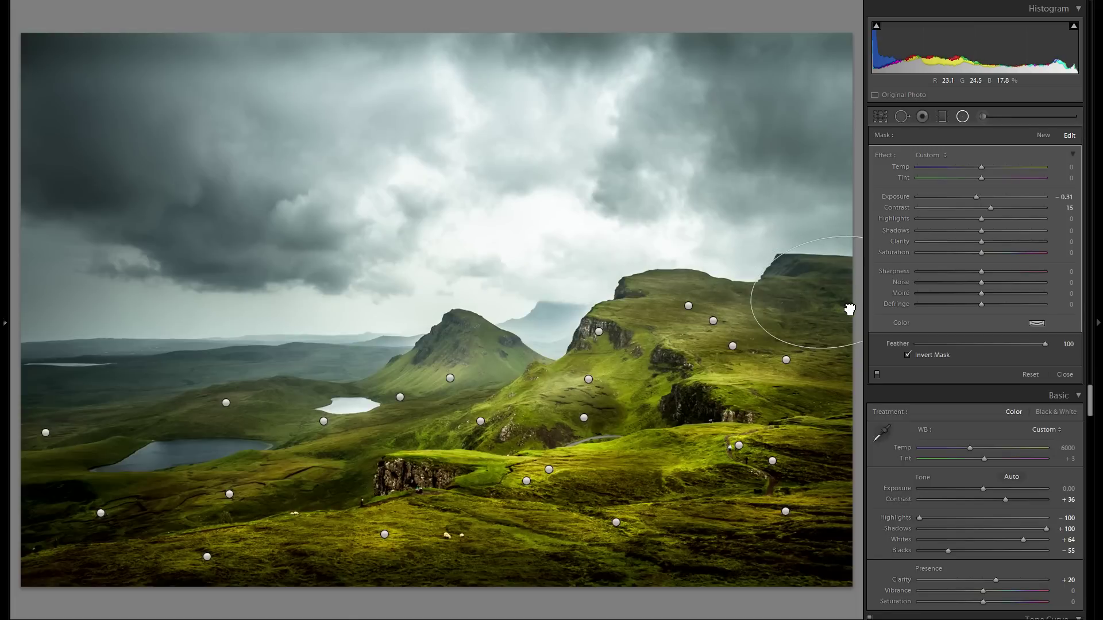
{"action": "left_click_drag", "start_coordinate": [976, 197], "coordinate": [972, 197]}
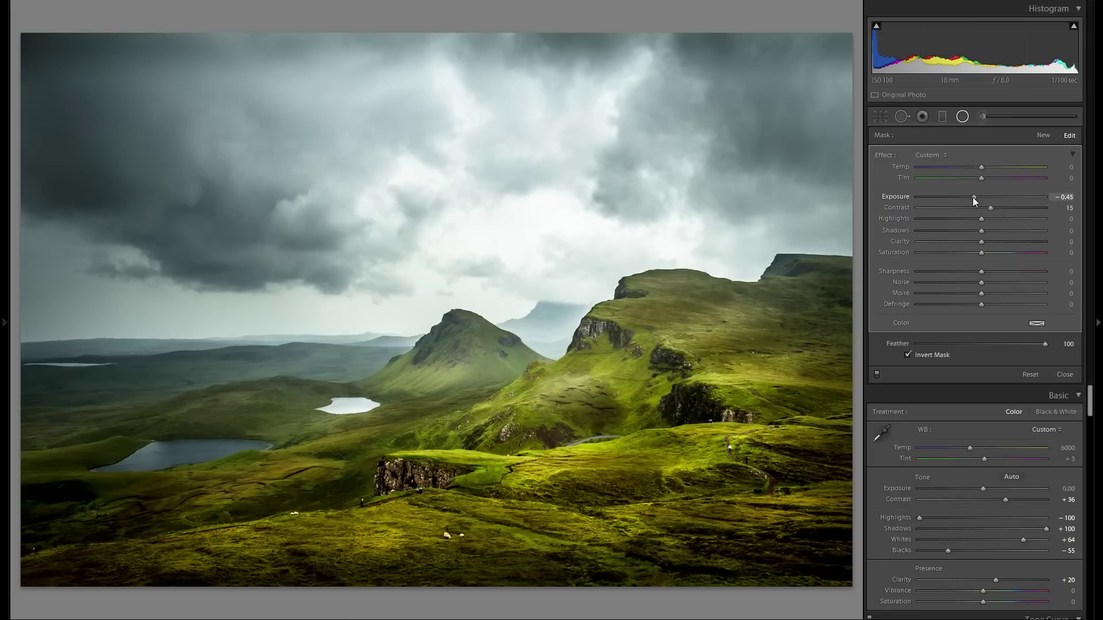
Duplicate the right-edge cliff's darkening filter onto the grassy mound left of the hikers and narrow it to roughly a circle.
{"action": "right_click", "coordinate": [807, 297]}
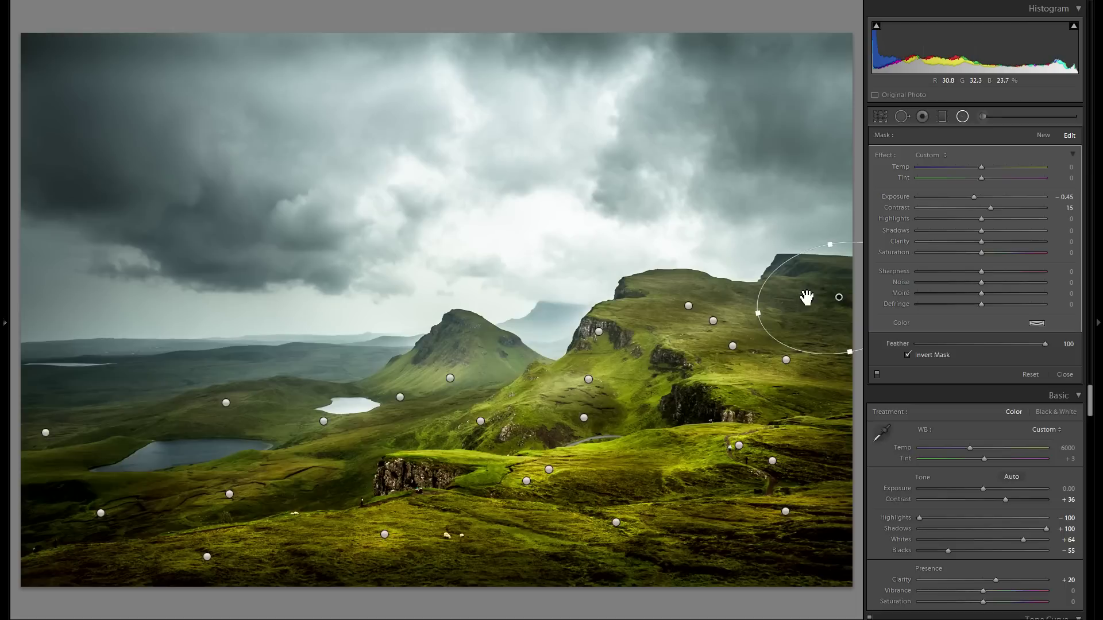
{"action": "left_click", "coordinate": [816, 299]}
{"action": "left_click_drag", "start_coordinate": [807, 312], "coordinate": [640, 473]}
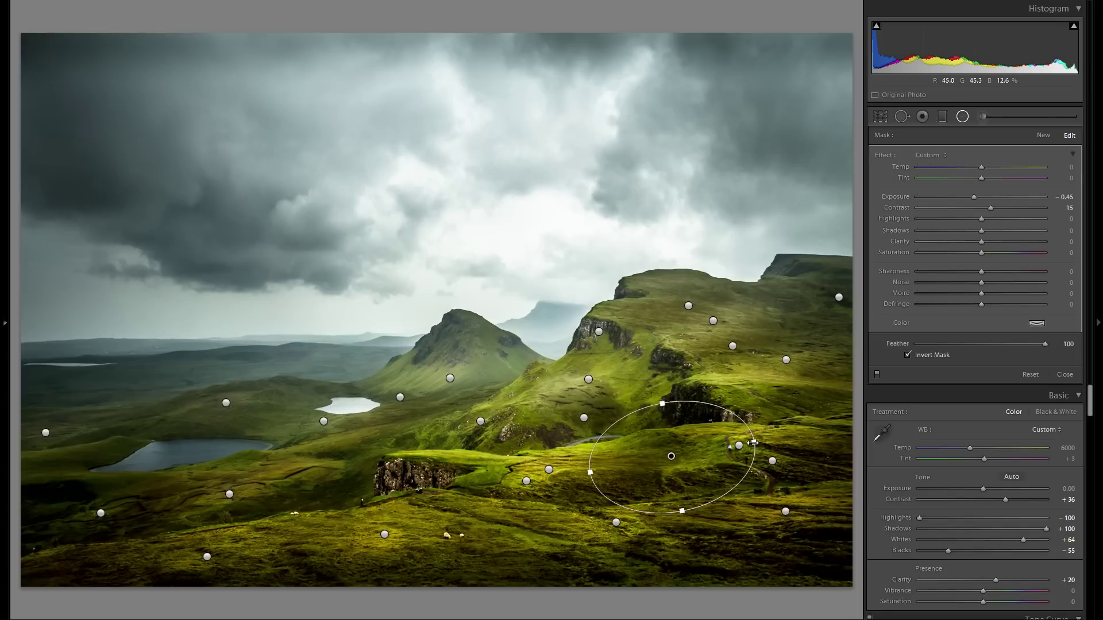
{"action": "left_click_drag", "start_coordinate": [753, 443], "coordinate": [707, 451]}
Duplicate the round darkening filter onto the foreground grass just right of the sheep and set its exposure to −0.34.
{"action": "right_click", "coordinate": [685, 454]}
{"action": "left_click", "coordinate": [694, 461]}
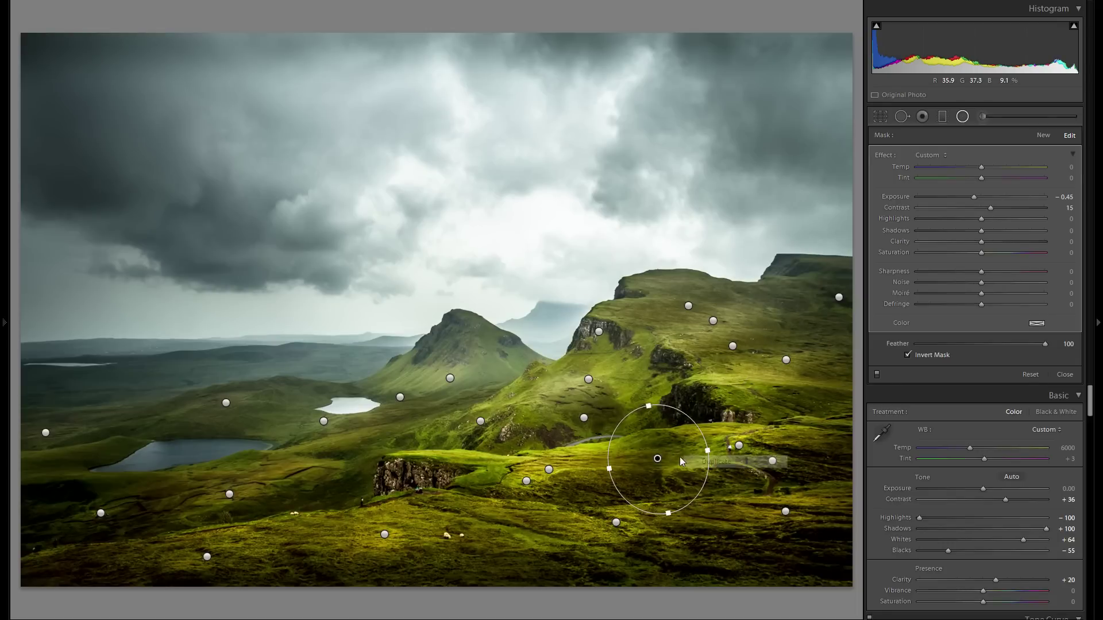
{"action": "left_click_drag", "start_coordinate": [682, 461], "coordinate": [530, 525]}
{"action": "left_click_drag", "start_coordinate": [975, 199], "coordinate": [976, 199]}
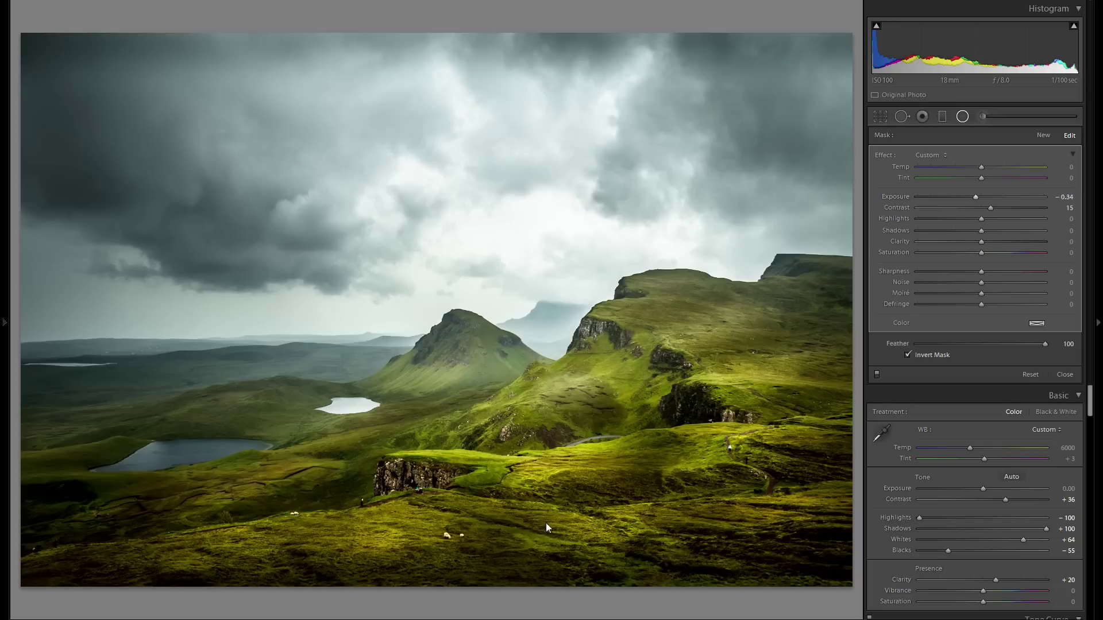
Duplicate the foreground's round darkening filter onto the lower-left foreground grass and set its exposure to −0.23.
{"action": "left_click", "coordinate": [528, 537]}
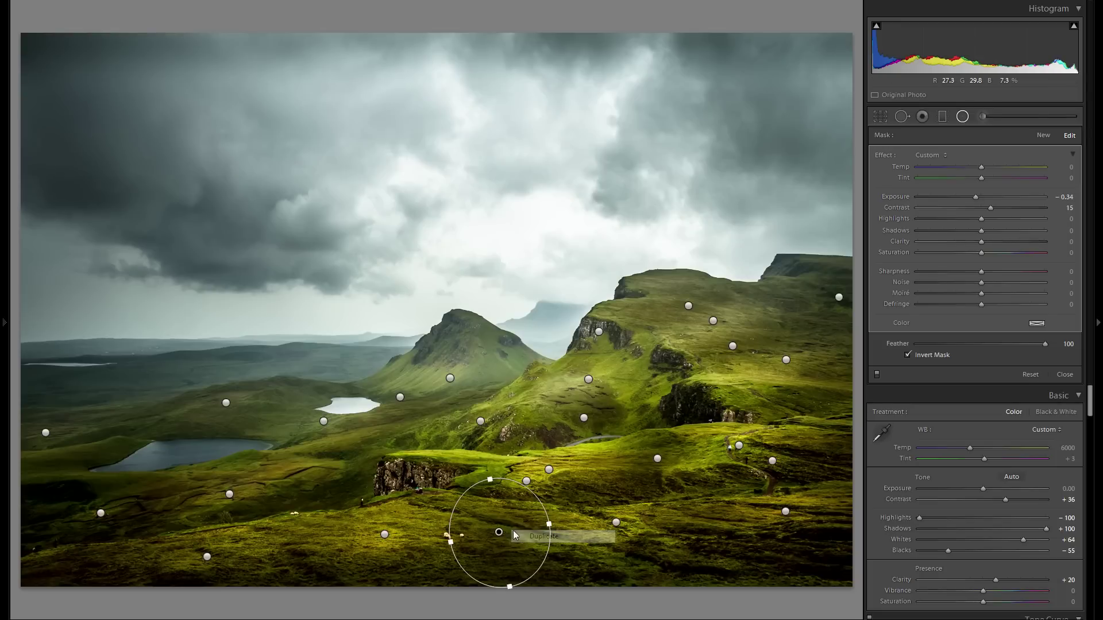
{"action": "left_click_drag", "start_coordinate": [514, 512], "coordinate": [302, 538]}
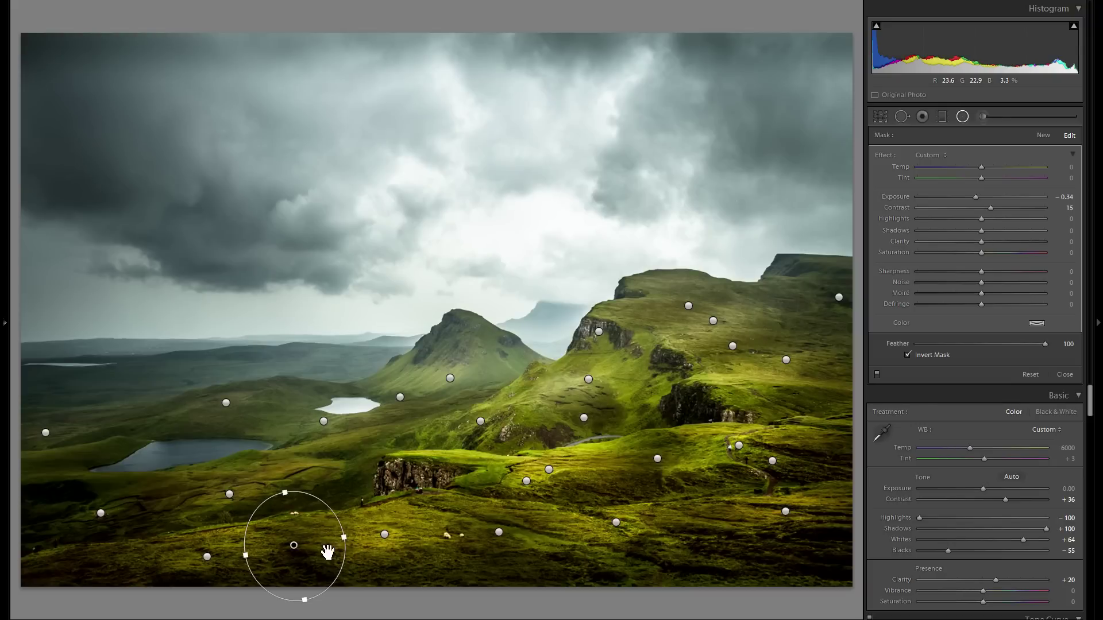
{"action": "left_click_drag", "start_coordinate": [972, 198], "coordinate": [977, 200]}
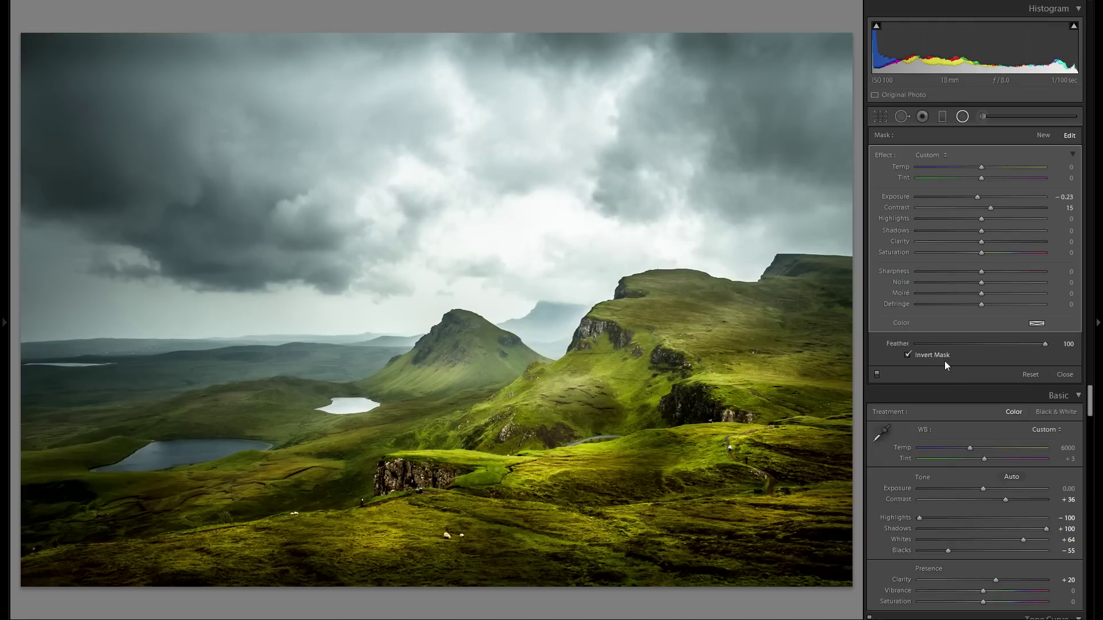
Duplicate the lower-left foreground's darkening filter onto the grassy slope between the two lakes and set its exposure to −0.34.
{"action": "right_click", "coordinate": [287, 550]}
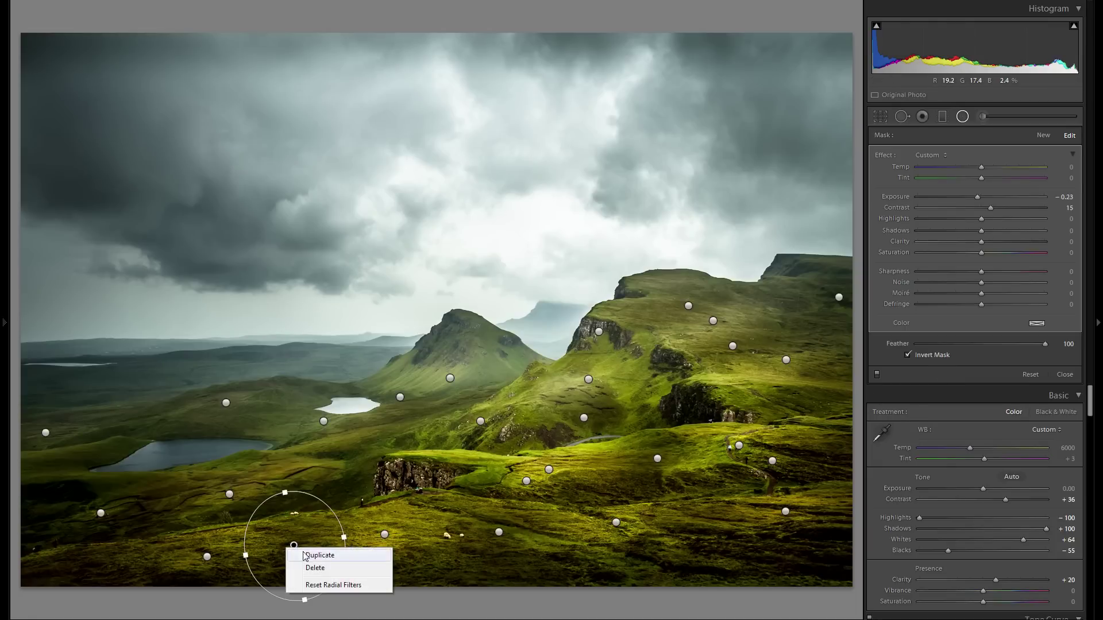
{"action": "left_click", "coordinate": [302, 555]}
{"action": "left_click_drag", "start_coordinate": [283, 443], "coordinate": [339, 389]}
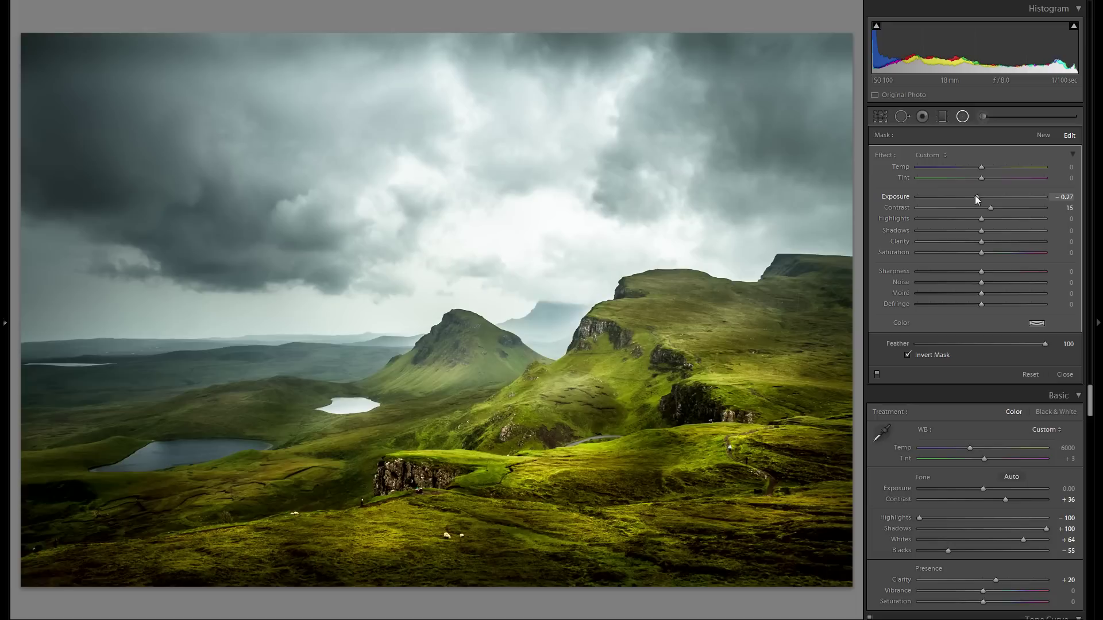
Duplicate the lake slope's darkening filter onto the summit of the cone-shaped hill, shrink it to a small circle and set its contrast to 13.
{"action": "right_click", "coordinate": [286, 409]}
{"action": "left_click", "coordinate": [310, 415]}
{"action": "left_click_drag", "start_coordinate": [294, 401], "coordinate": [457, 335]}
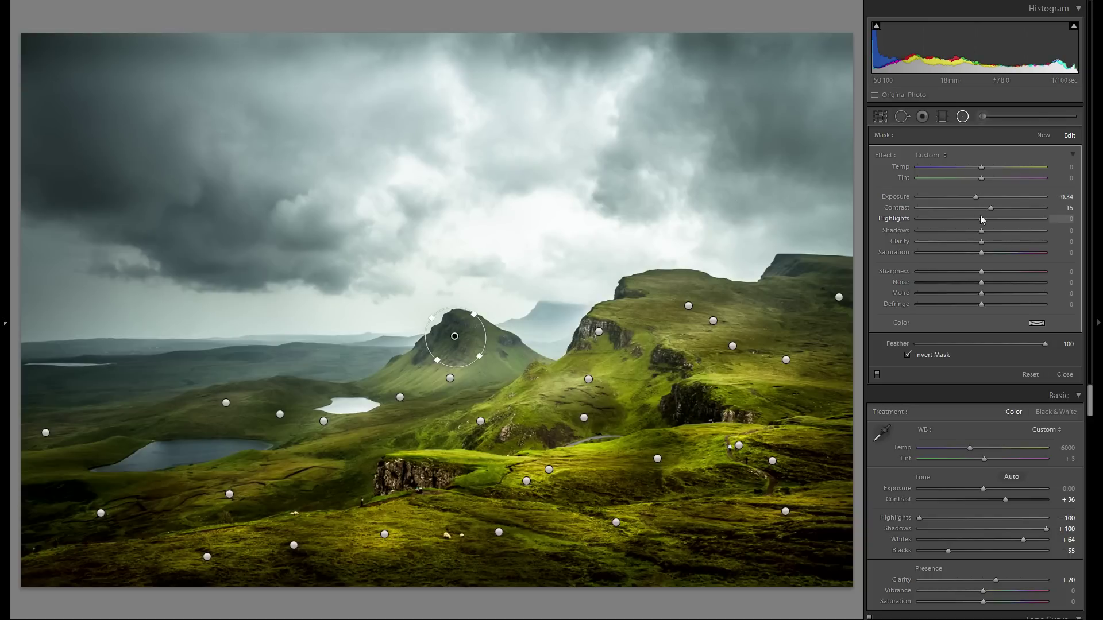
{"action": "left_click_drag", "start_coordinate": [991, 206], "coordinate": [977, 198]}
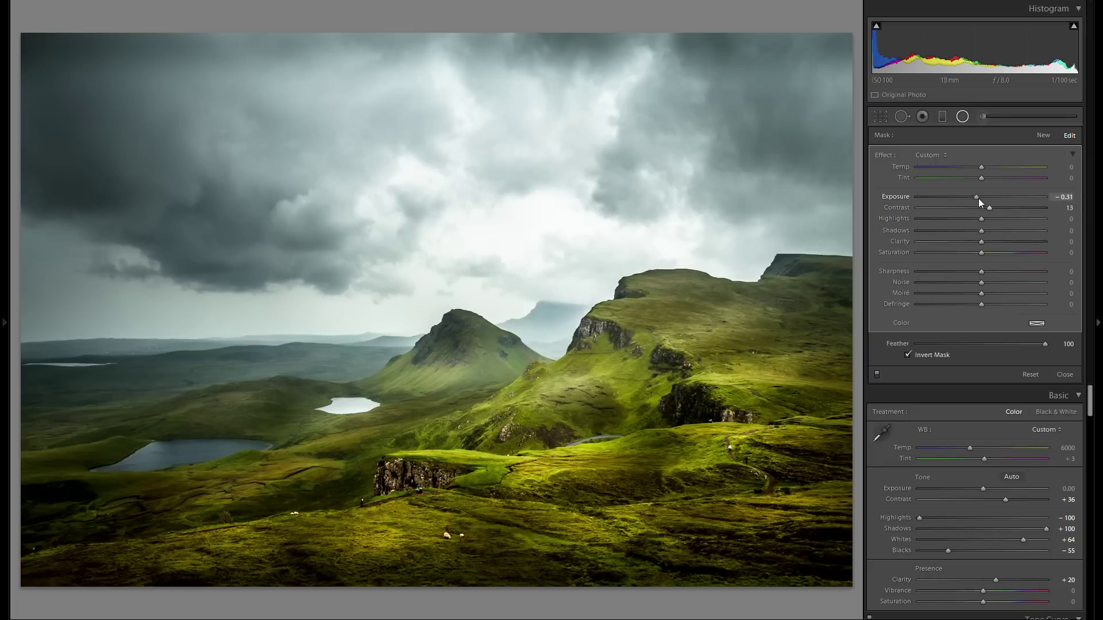
{"action": "key", "text": "ctrl+z"}
Duplicate the summit's darkening filter onto the slope below the rocky cliff and again onto the lower slope, setting the lower copy's exposure to −0.45.
{"action": "right_click", "coordinate": [456, 339]}
{"action": "key", "text": "Escape"}
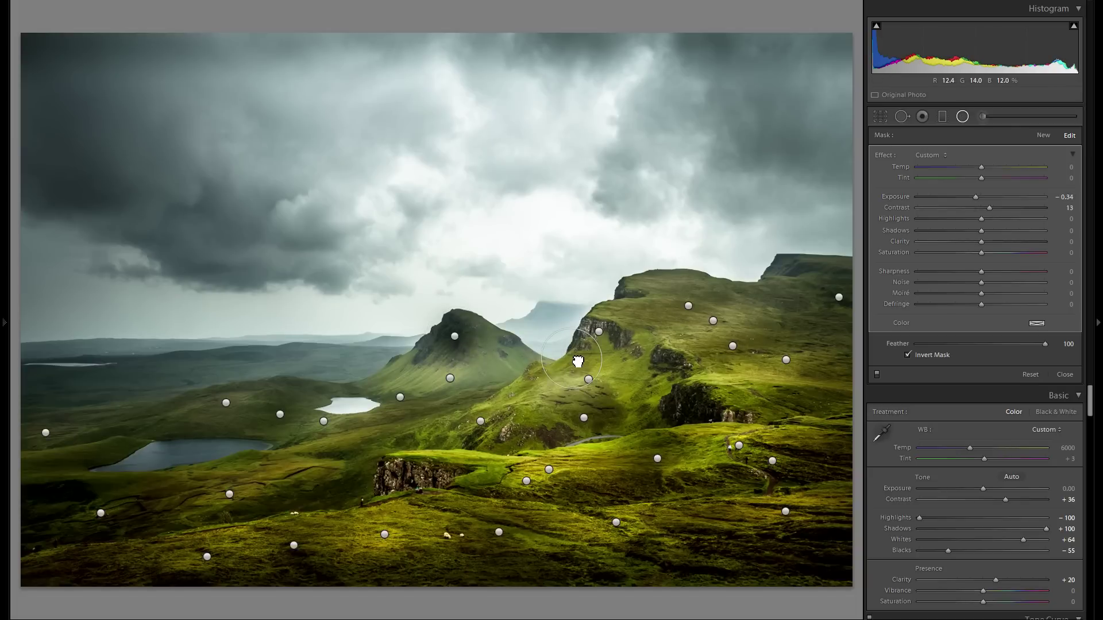
{"action": "right_click", "coordinate": [576, 360]}
{"action": "left_click", "coordinate": [587, 362]}
{"action": "left_click_drag", "start_coordinate": [577, 360], "coordinate": [519, 410]}
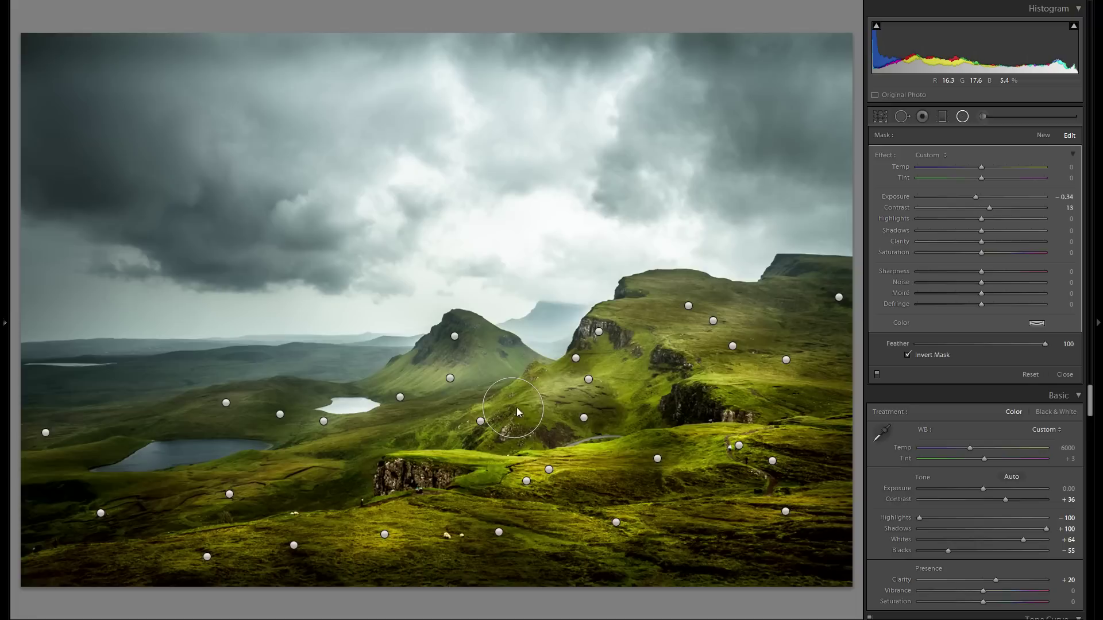
{"action": "left_click_drag", "start_coordinate": [975, 198], "coordinate": [973, 199]}
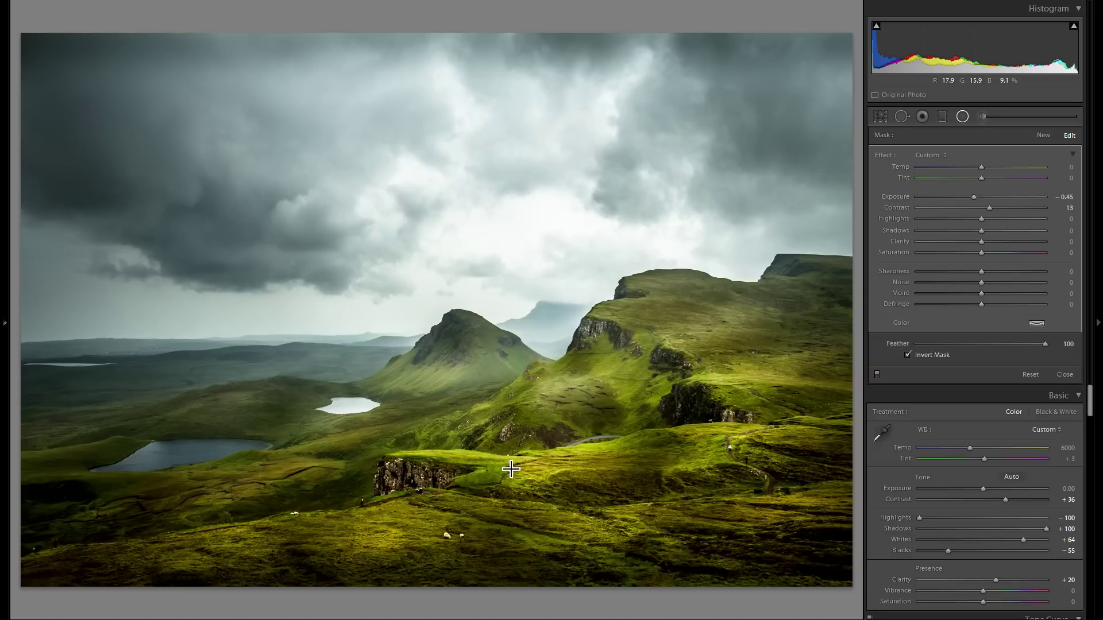
Adjust the exposure of the cone-shaped hill's brightening filter and set the brightening filter above the left lake to exposure 0.20.
{"action": "left_click", "coordinate": [466, 459]}
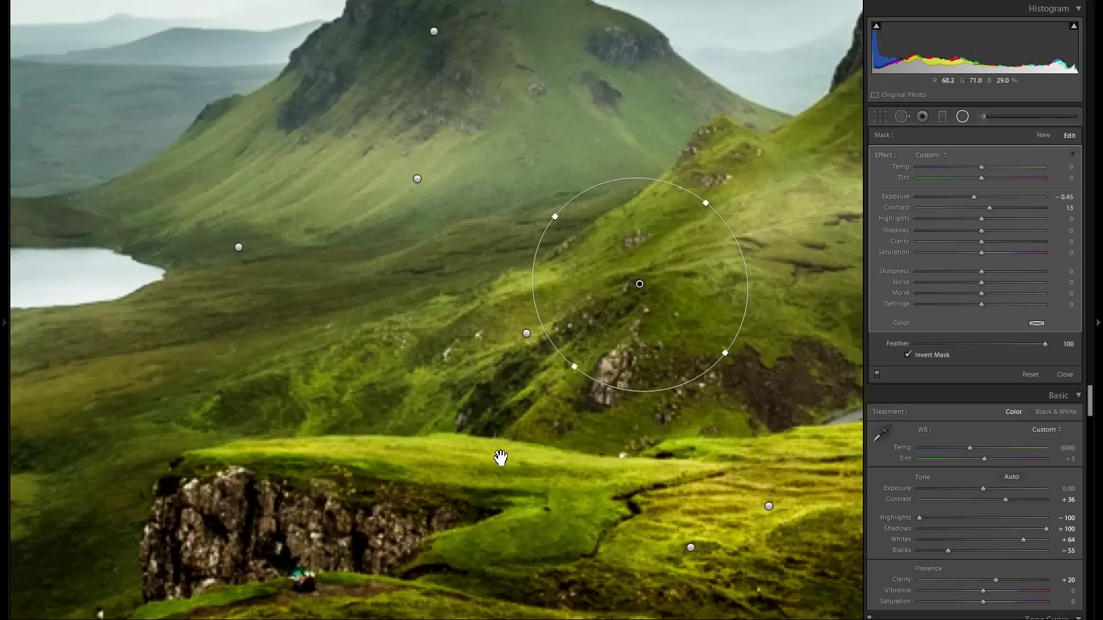
{"action": "left_click", "coordinate": [501, 458]}
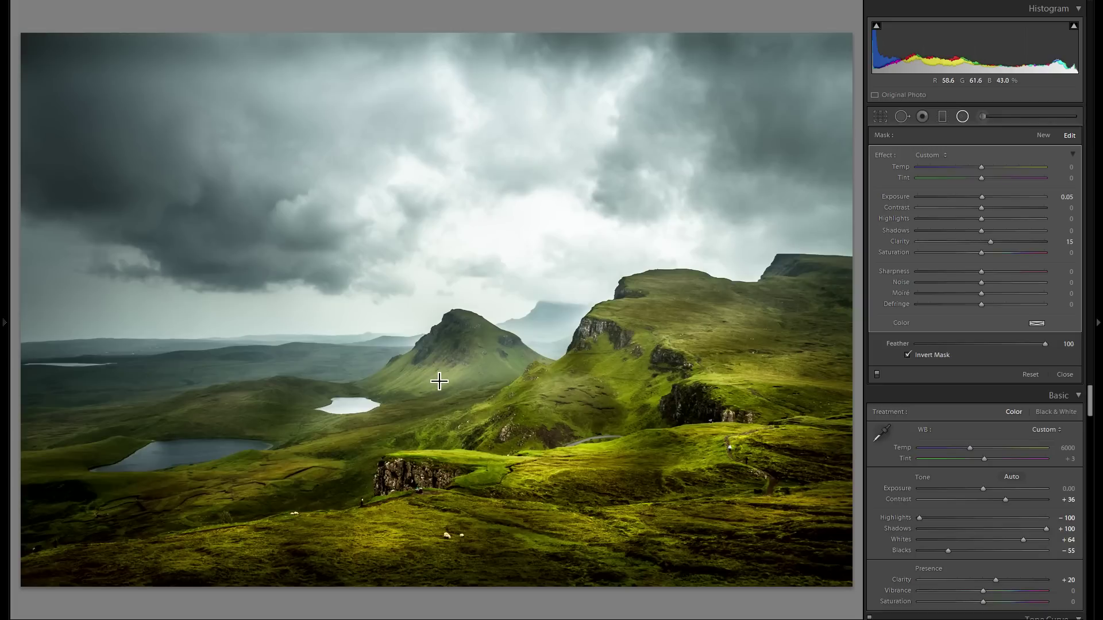
{"action": "mouse_move", "coordinate": [455, 381]}
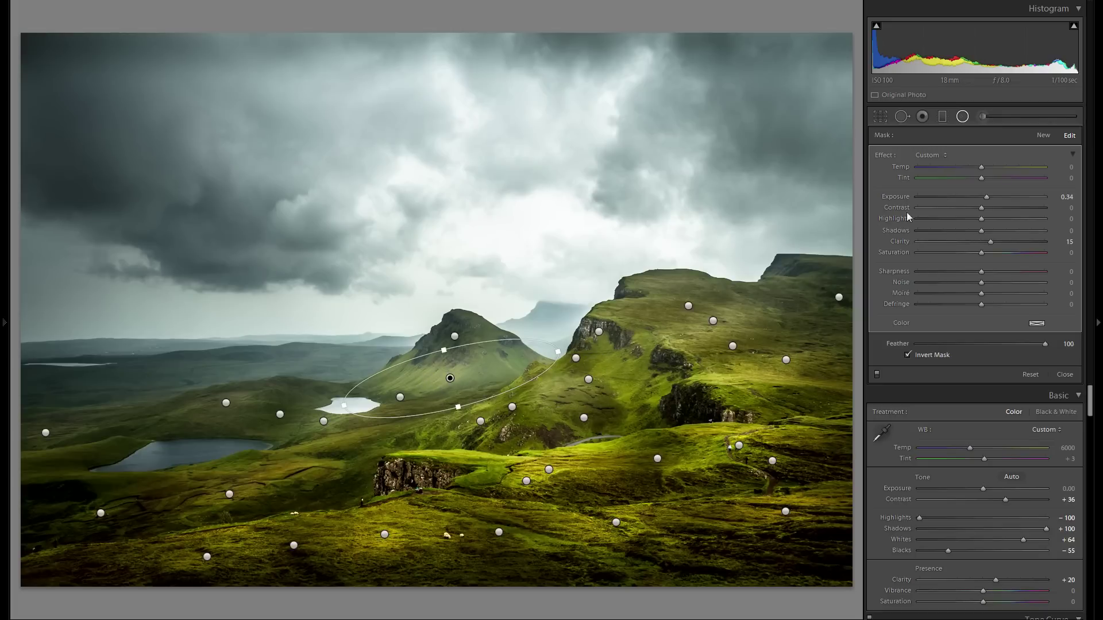
{"action": "left_click_drag", "start_coordinate": [981, 197], "coordinate": [984, 201]}
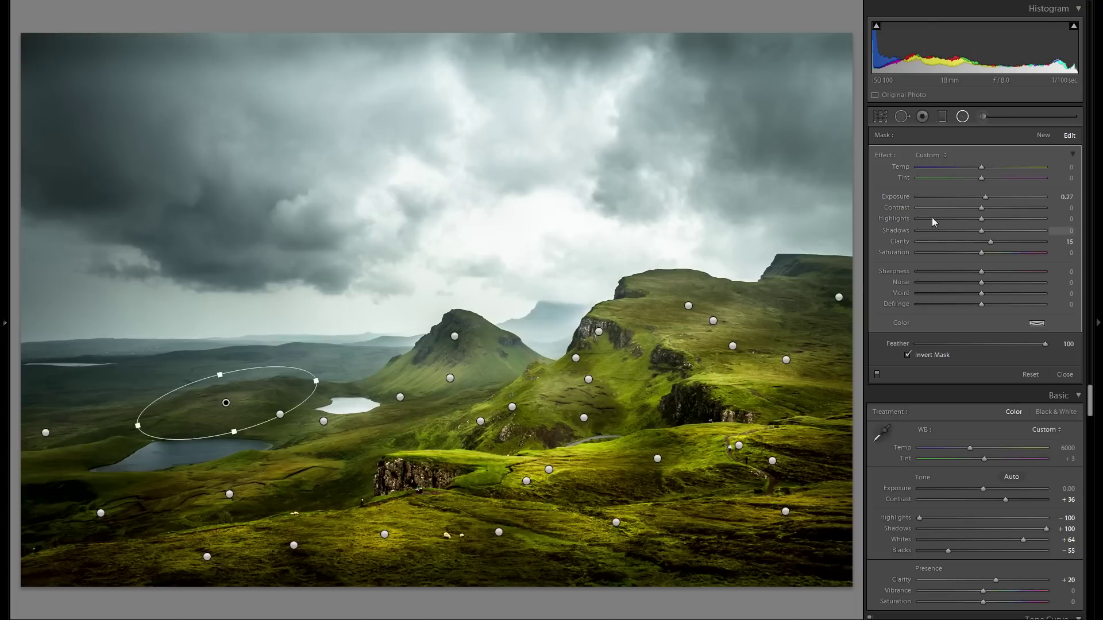
{"action": "left_click_drag", "start_coordinate": [984, 197], "coordinate": [985, 199]}
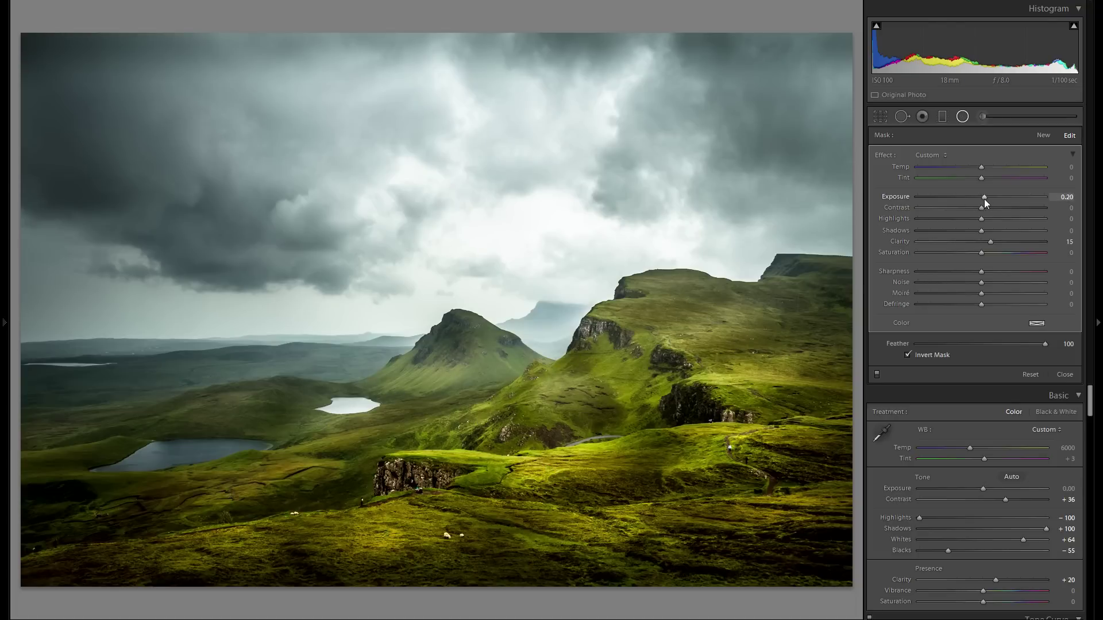
Compare the photo with and without the radial filters several times, leave them enabled and close the Radial Filter tool.
{"action": "left_click", "coordinate": [907, 352]}
{"action": "left_click", "coordinate": [877, 375]}
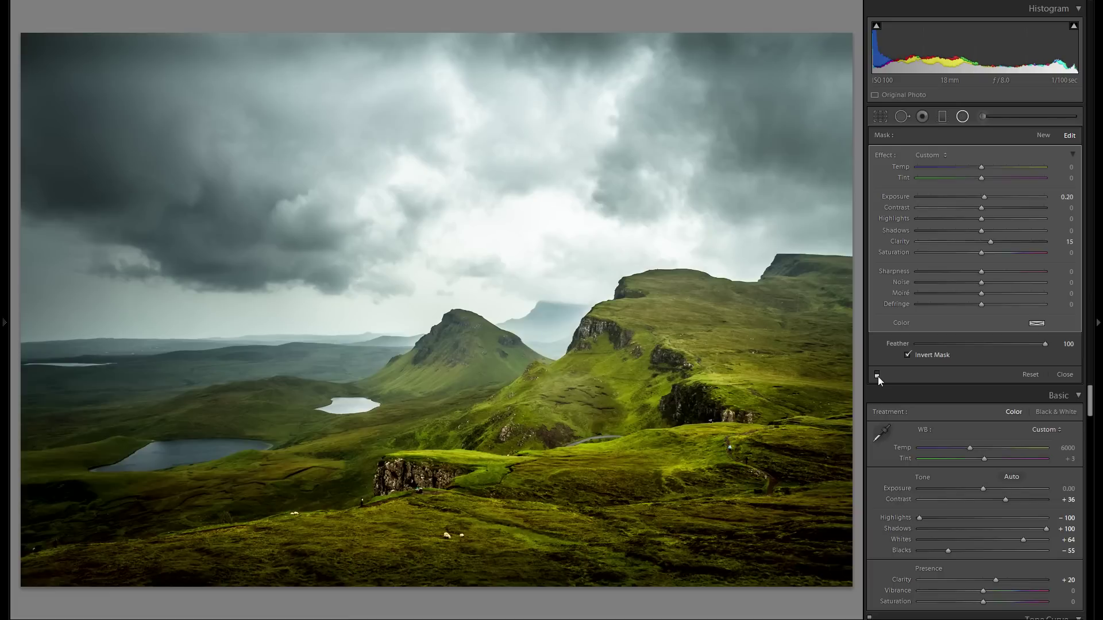
{"action": "left_click", "coordinate": [877, 375]}
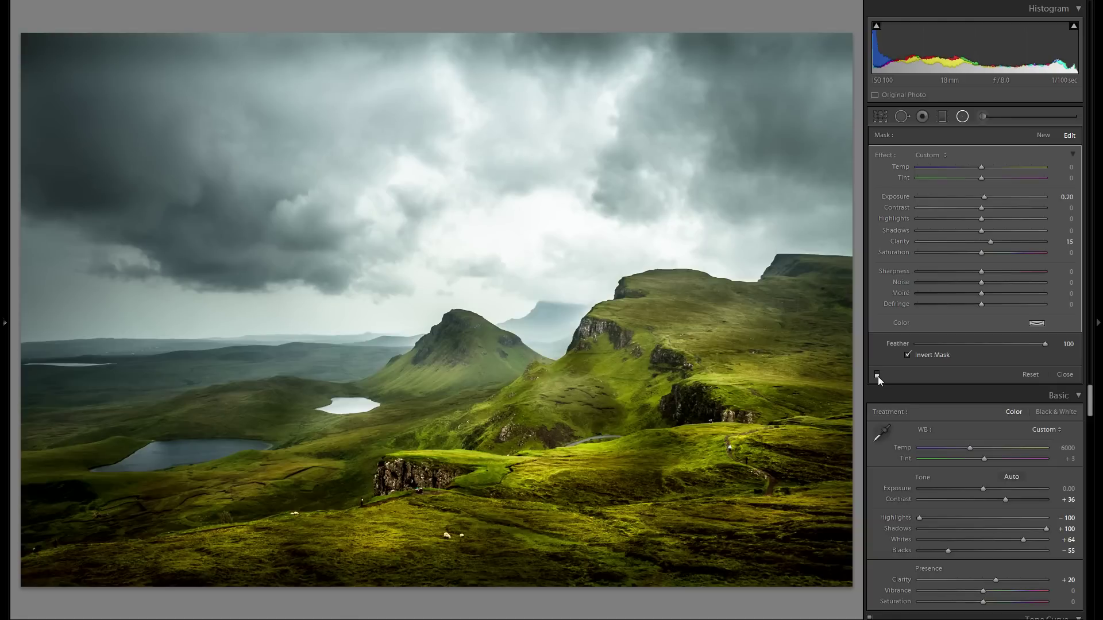
{"action": "left_click", "coordinate": [877, 375]}
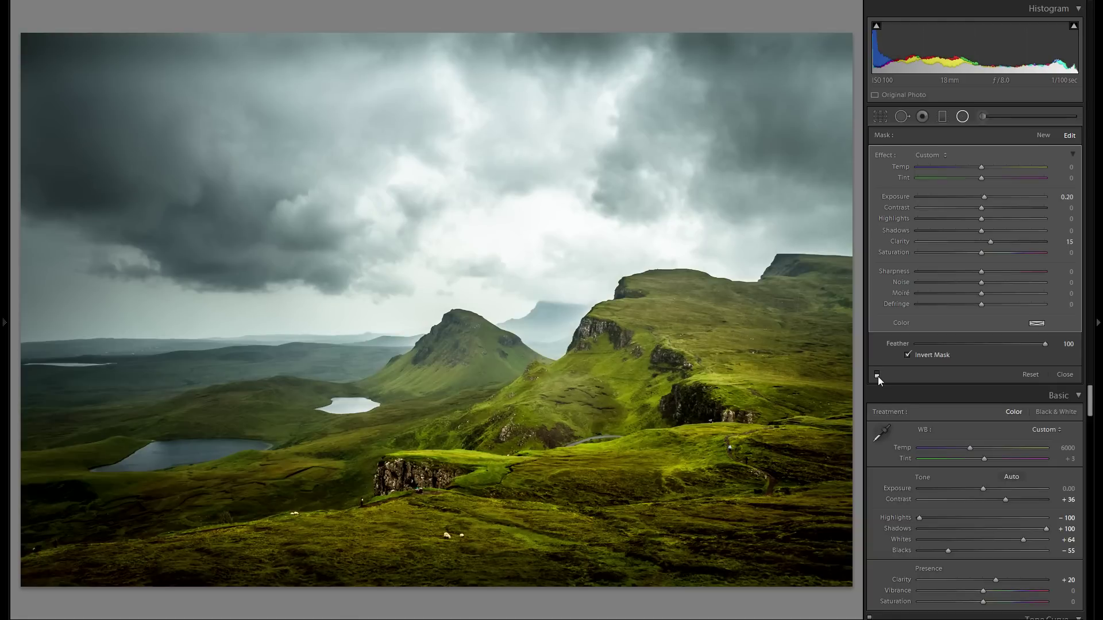
{"action": "left_click", "coordinate": [877, 375]}
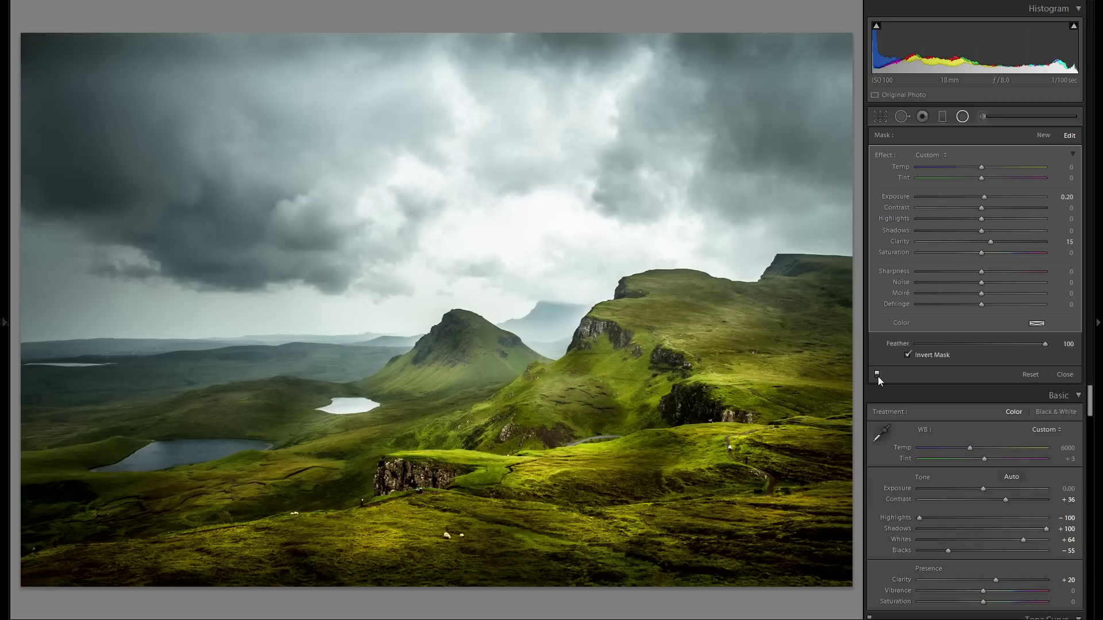
{"action": "left_click", "coordinate": [877, 375]}
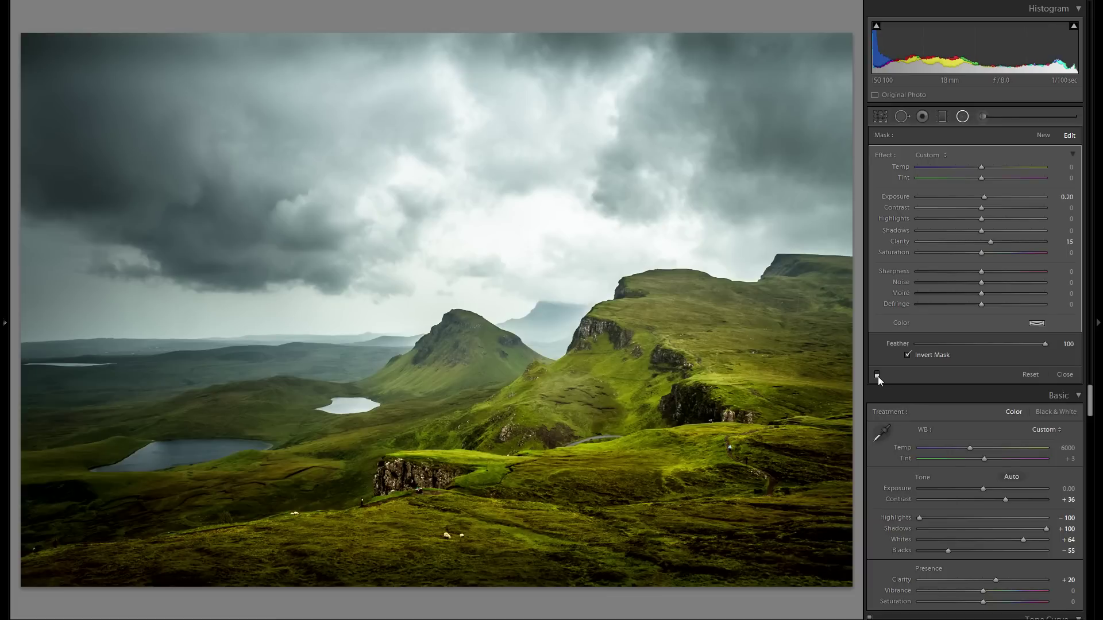
{"action": "left_click", "coordinate": [877, 375]}
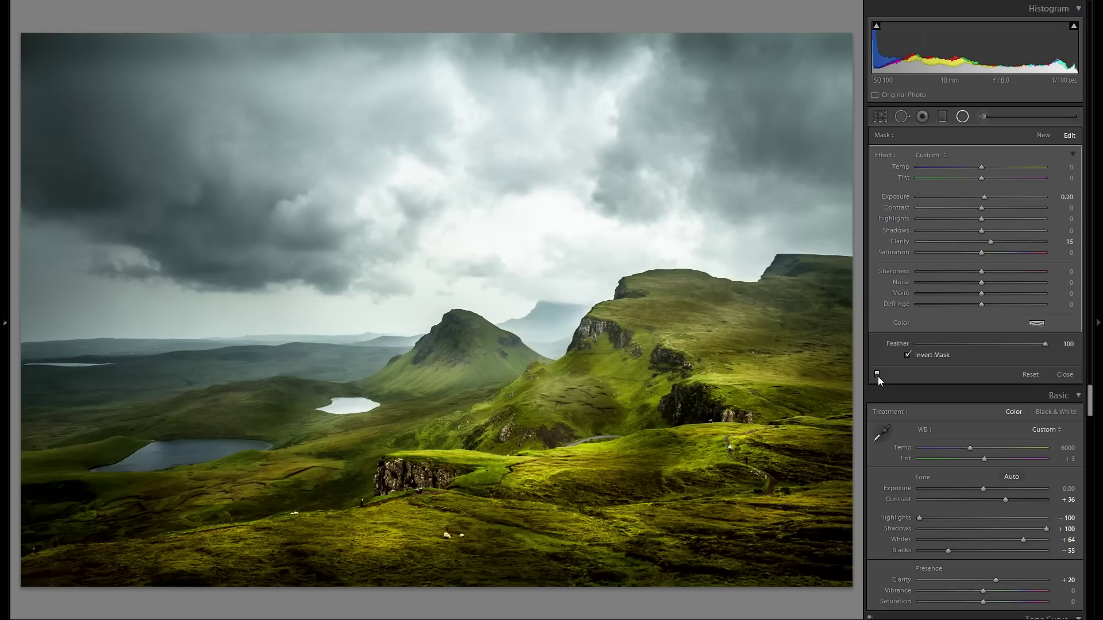
{"action": "left_click", "coordinate": [877, 375]}
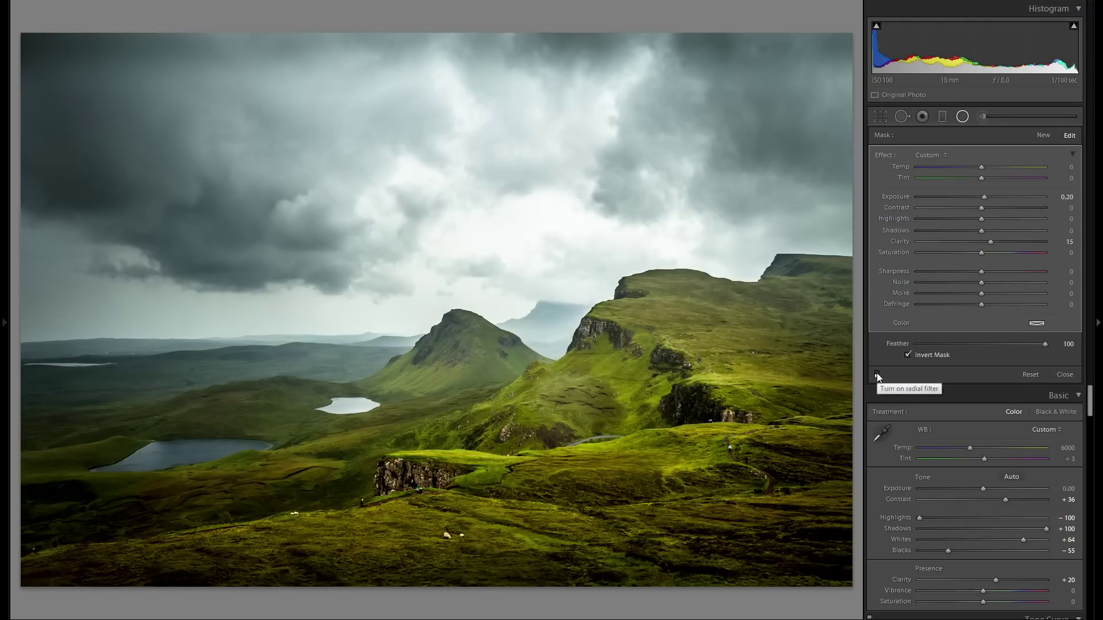
{"action": "left_click", "coordinate": [877, 375]}
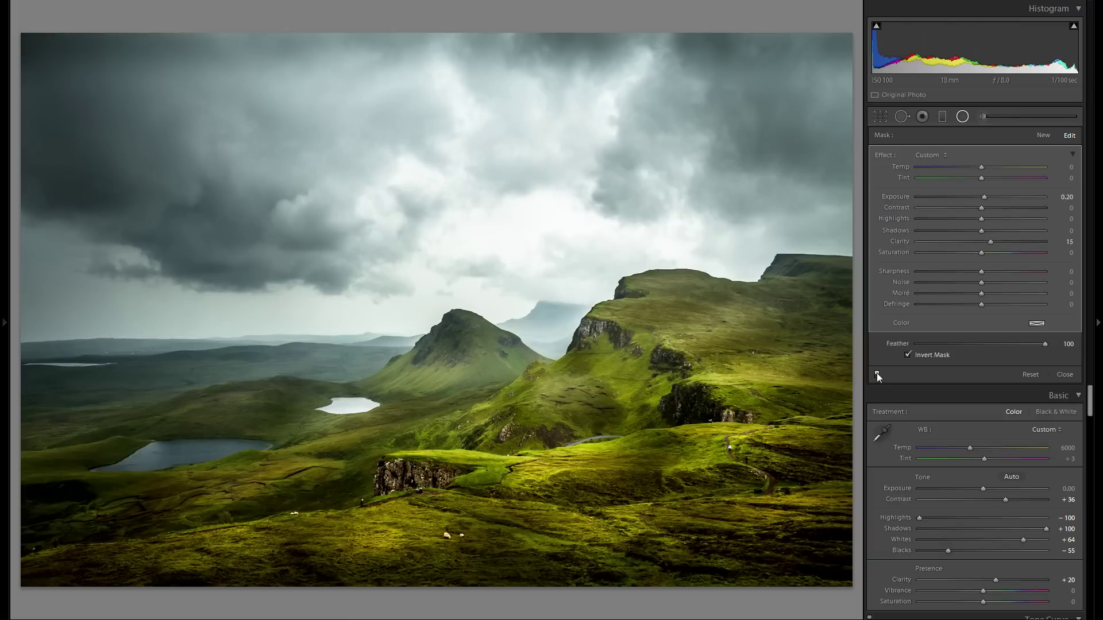
{"action": "key", "text": "shift+m"}
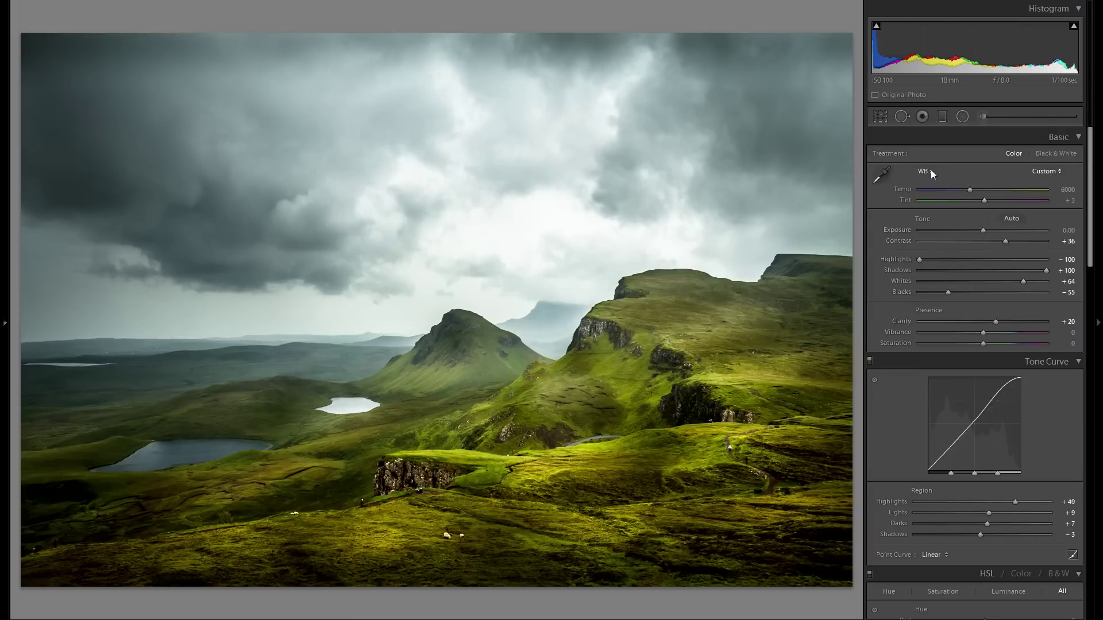
{"action": "left_click", "coordinate": [901, 116]}
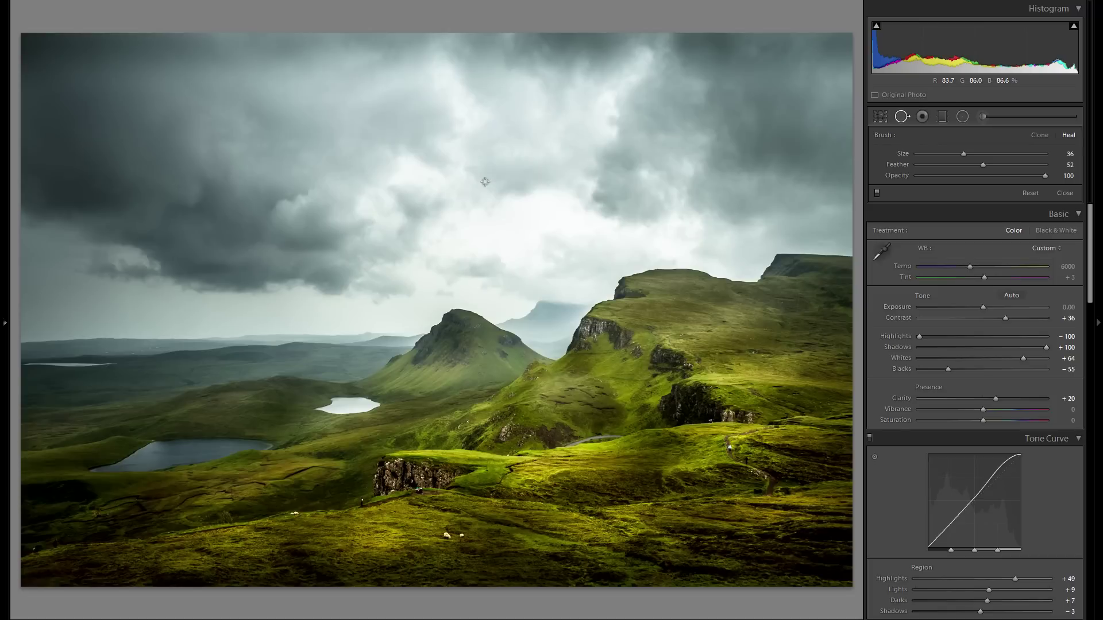
{"action": "scroll", "coordinate": [465, 228], "scroll_direction": "up", "scroll_amount": 5}
{"action": "scroll", "coordinate": [465, 228], "scroll_direction": "down", "scroll_amount": 2}
{"action": "left_click", "coordinate": [894, 118]}
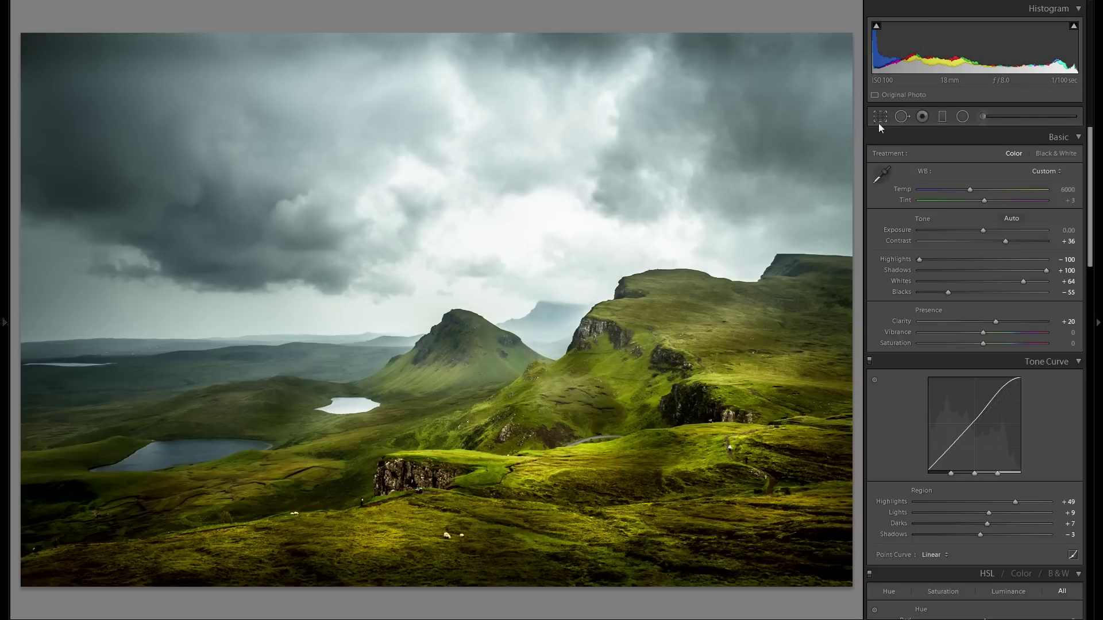
{"action": "left_click", "coordinate": [902, 117]}
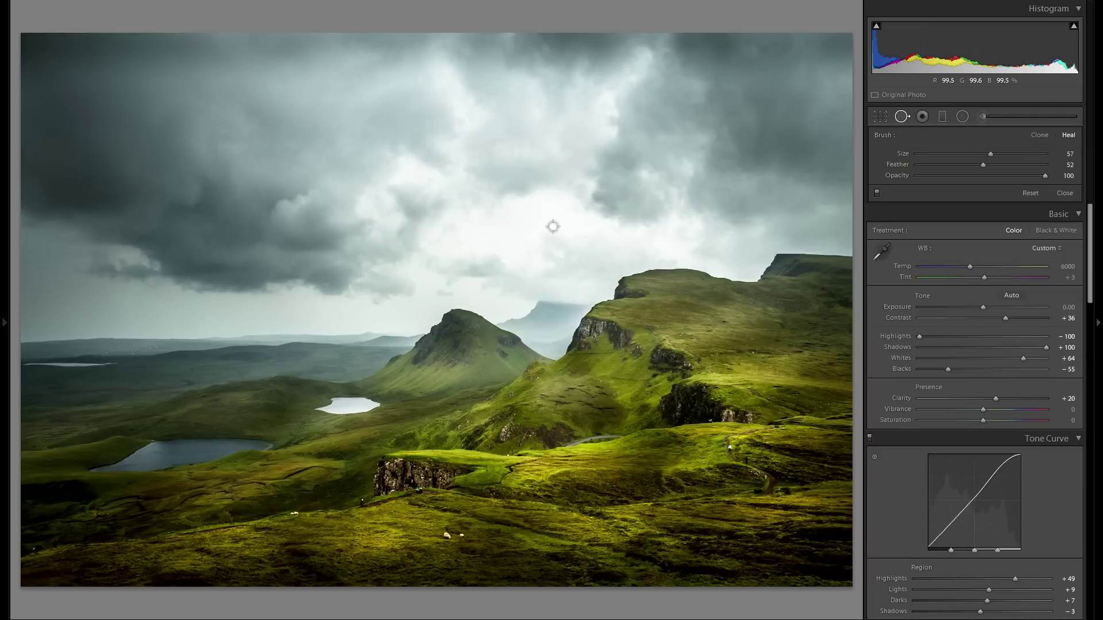
{"action": "left_click", "coordinate": [901, 118]}
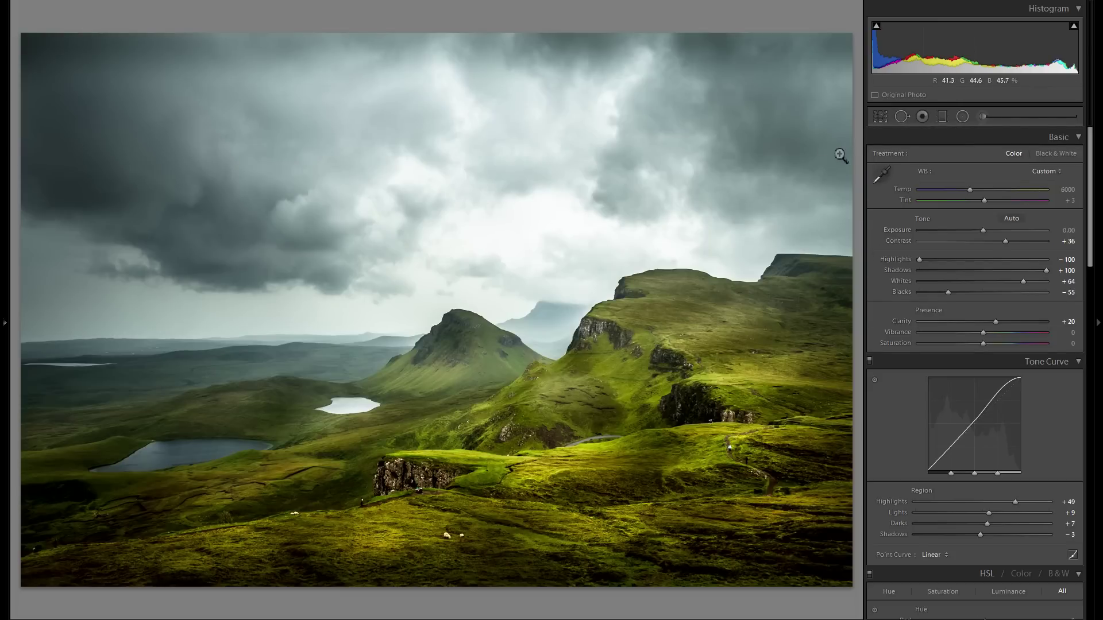
{"action": "left_click", "coordinate": [902, 117]}
Show the photo's imported state from the history and return to the latest history state to compare them.
{"action": "left_click", "coordinate": [7, 298]}
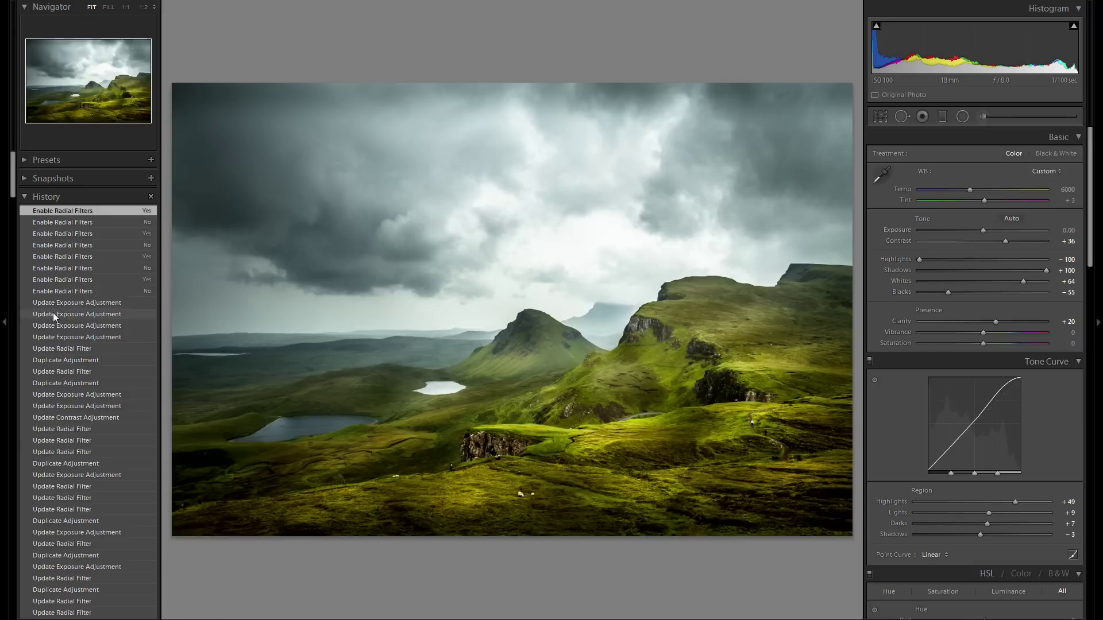
{"action": "scroll", "coordinate": [53, 312], "scroll_direction": "down", "scroll_amount": 10}
{"action": "scroll", "coordinate": [75, 324], "scroll_direction": "down", "scroll_amount": 15}
{"action": "scroll", "coordinate": [110, 494], "scroll_direction": "down", "scroll_amount": 10}
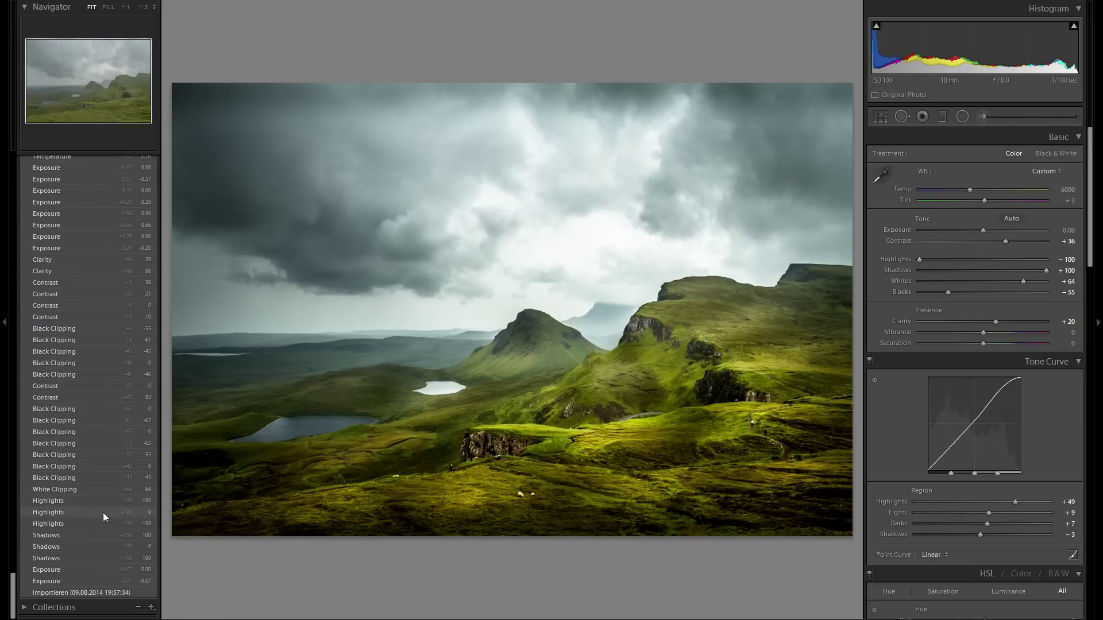
{"action": "left_click", "coordinate": [94, 590]}
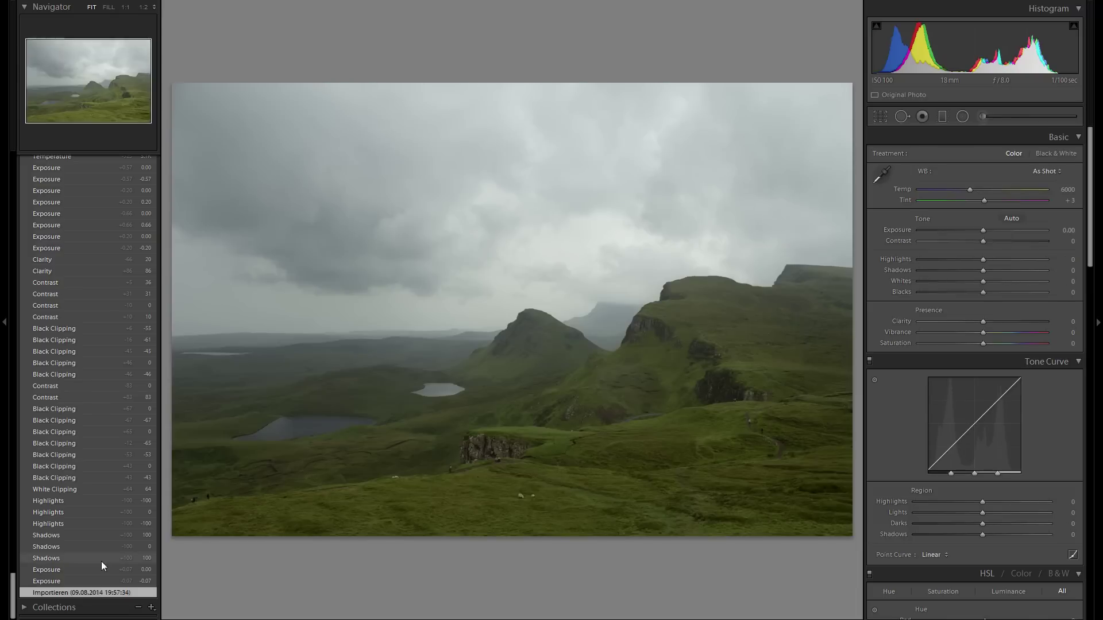
{"action": "scroll", "coordinate": [98, 550], "scroll_direction": "up", "scroll_amount": 15}
{"action": "scroll", "coordinate": [101, 524], "scroll_direction": "up", "scroll_amount": 10}
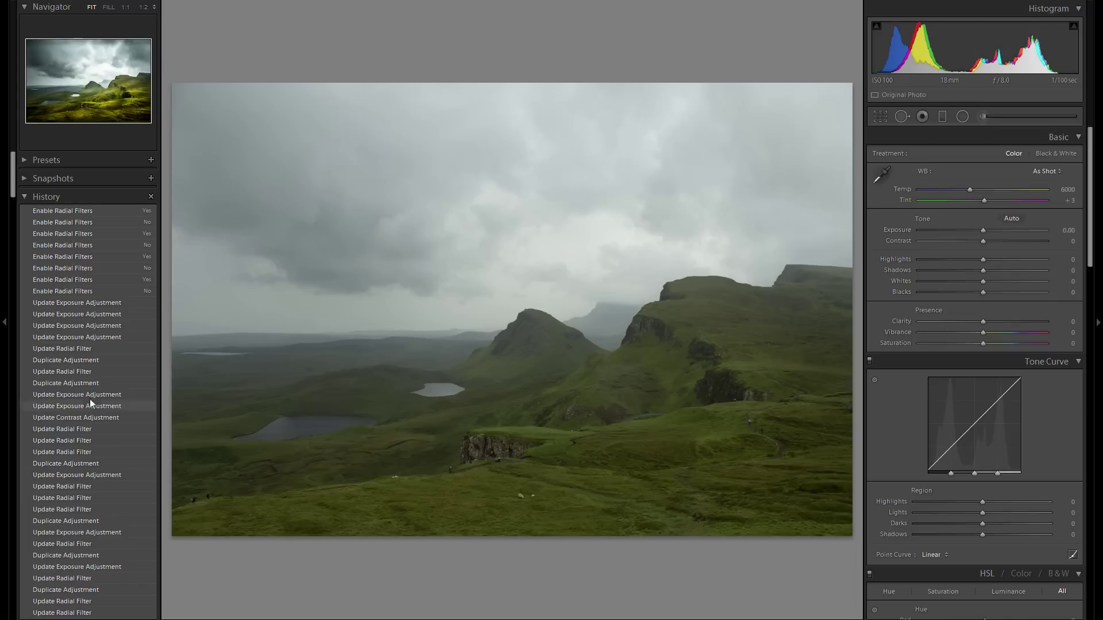
{"action": "left_click", "coordinate": [106, 215]}
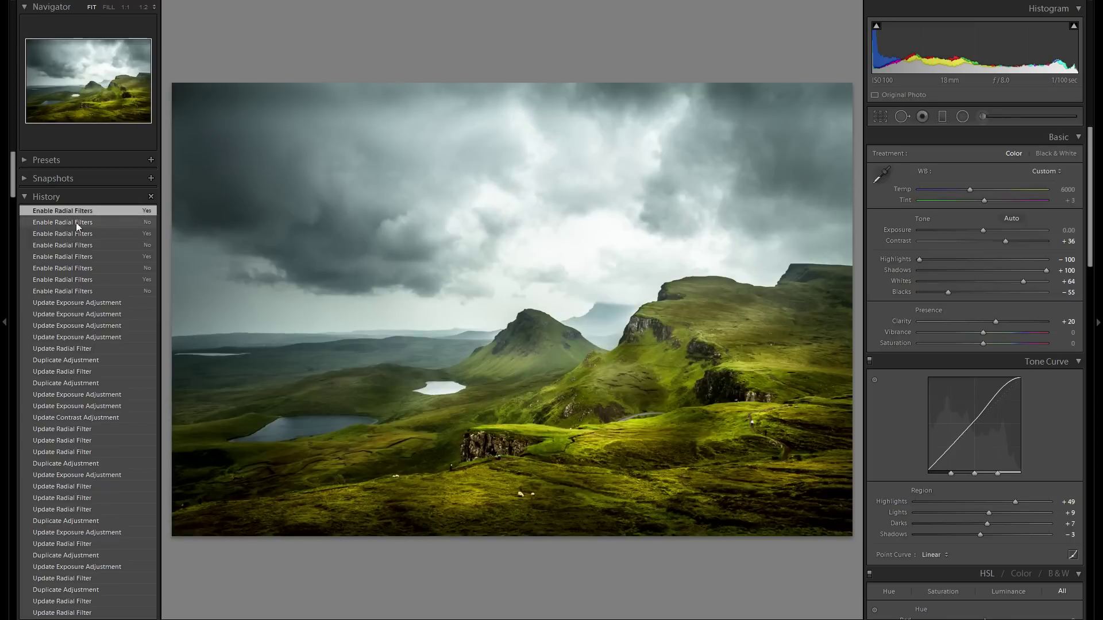
{"action": "left_click", "coordinate": [8, 238]}
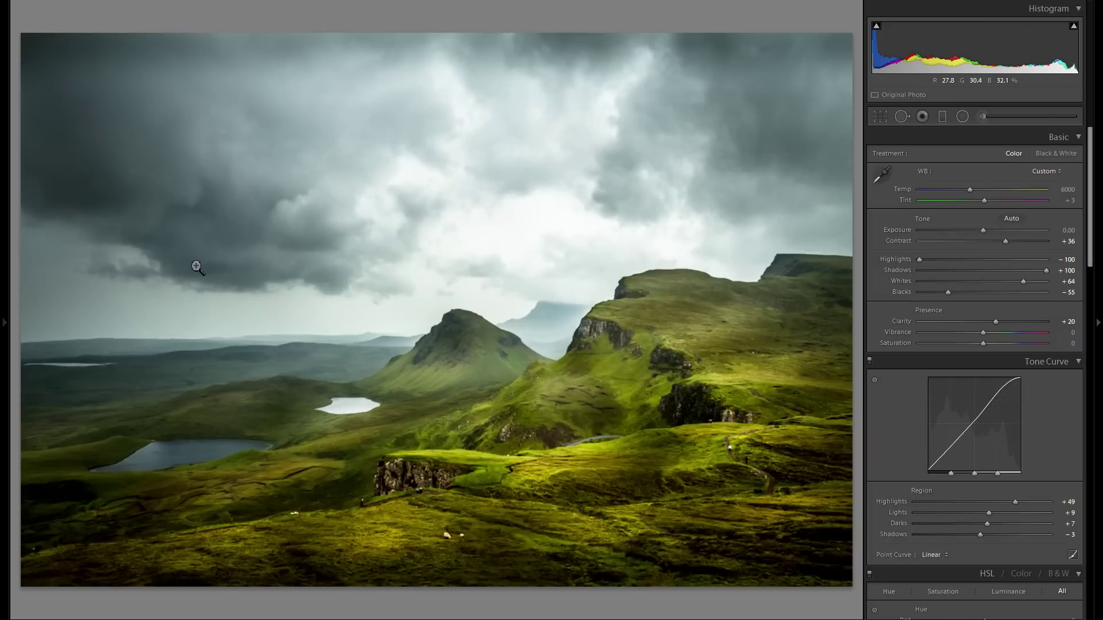
Repeat the history comparison between the unedited import and the finished edit, ending on the latest state.
{"action": "left_click", "coordinate": [5, 268]}
{"action": "scroll", "coordinate": [107, 344], "scroll_direction": "down", "scroll_amount": 5}
{"action": "scroll", "coordinate": [119, 477], "scroll_direction": "down", "scroll_amount": 15}
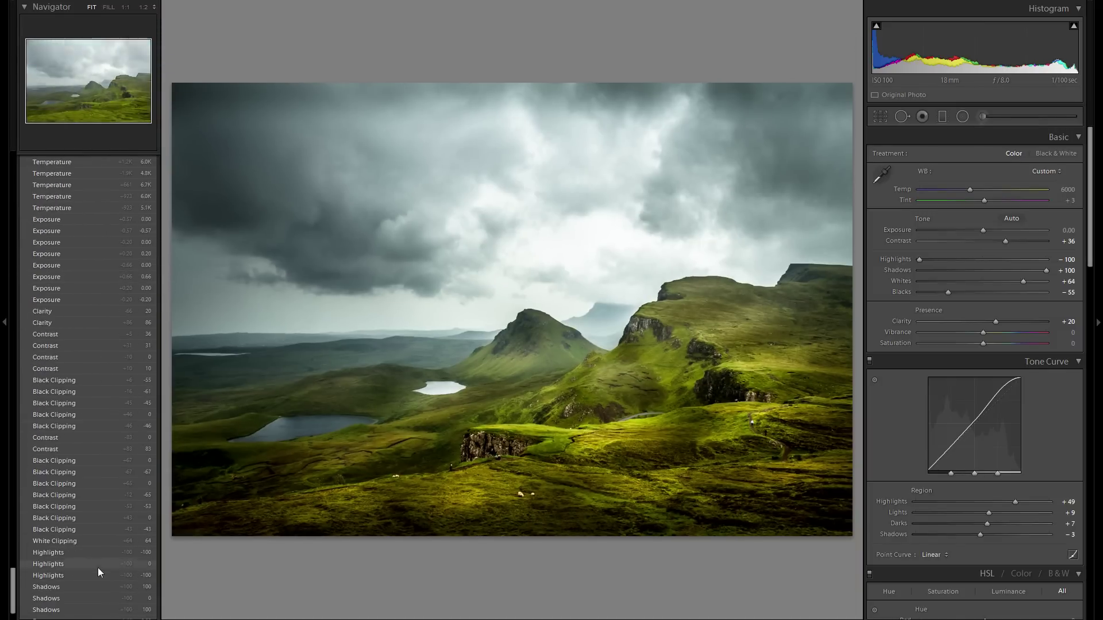
{"action": "left_click", "coordinate": [77, 594]}
{"action": "scroll", "coordinate": [101, 488], "scroll_direction": "up", "scroll_amount": 10}
{"action": "scroll", "coordinate": [86, 187], "scroll_direction": "up", "scroll_amount": 5}
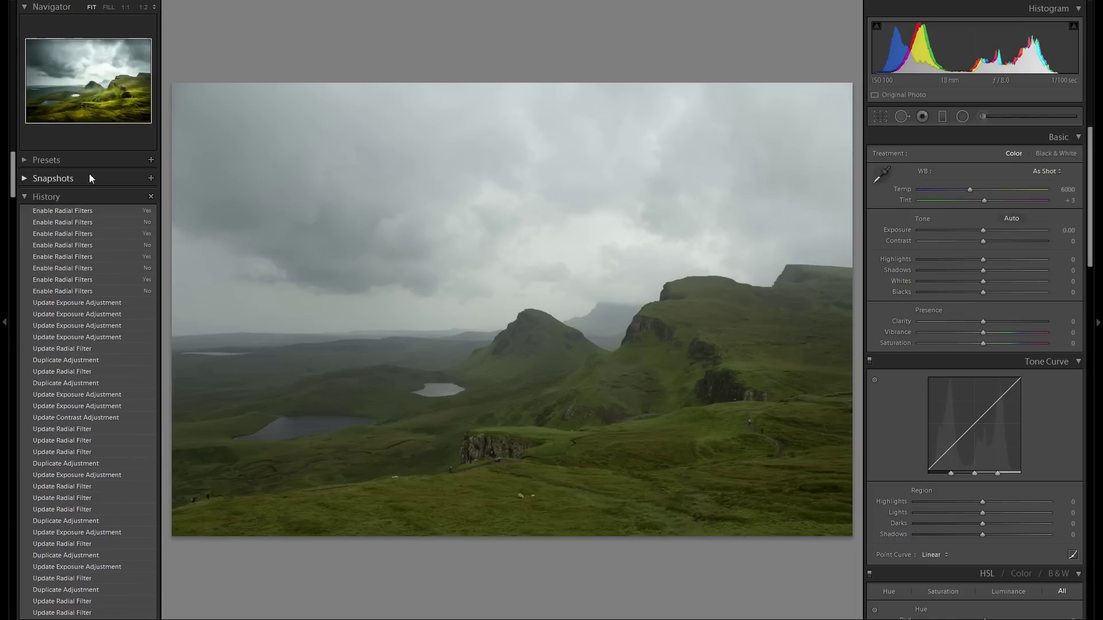
{"action": "left_click", "coordinate": [90, 208]}
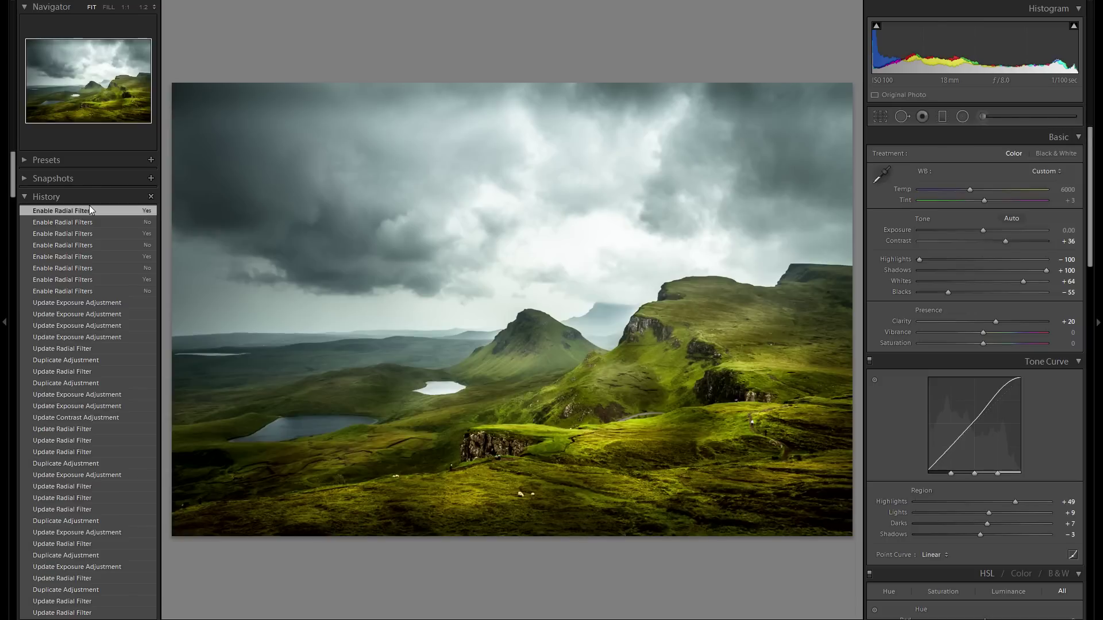
{"action": "left_click", "coordinate": [6, 219]}
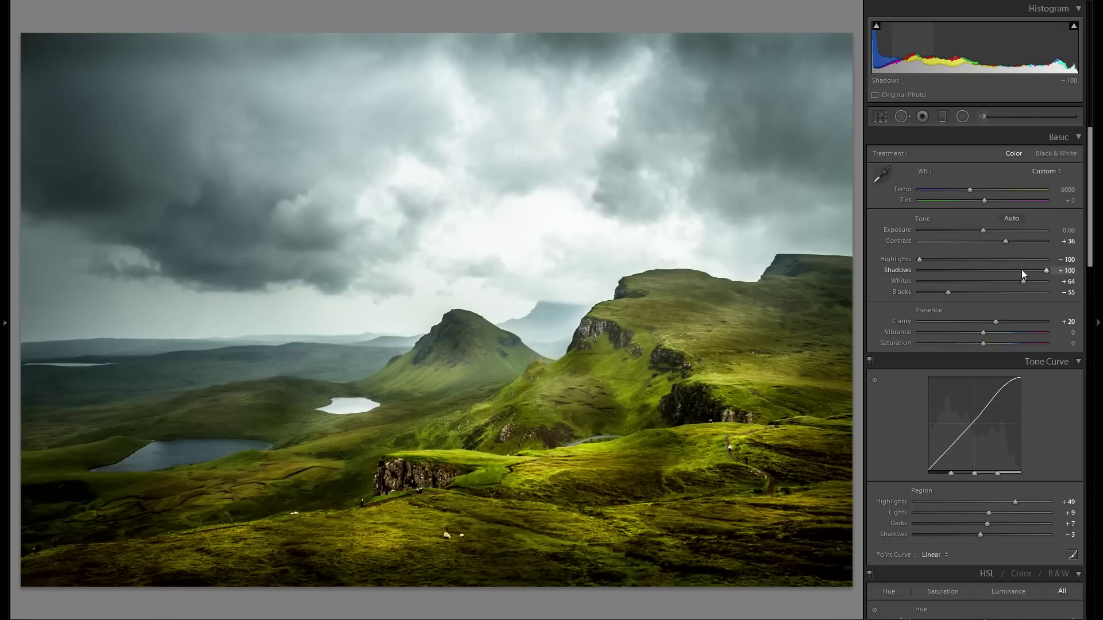
Examine the photo in the split before/after view and return to the single edited view.
{"action": "scroll", "coordinate": [997, 362], "scroll_direction": "down", "scroll_amount": 2}
{"action": "scroll", "coordinate": [998, 368], "scroll_direction": "up", "scroll_amount": 2}
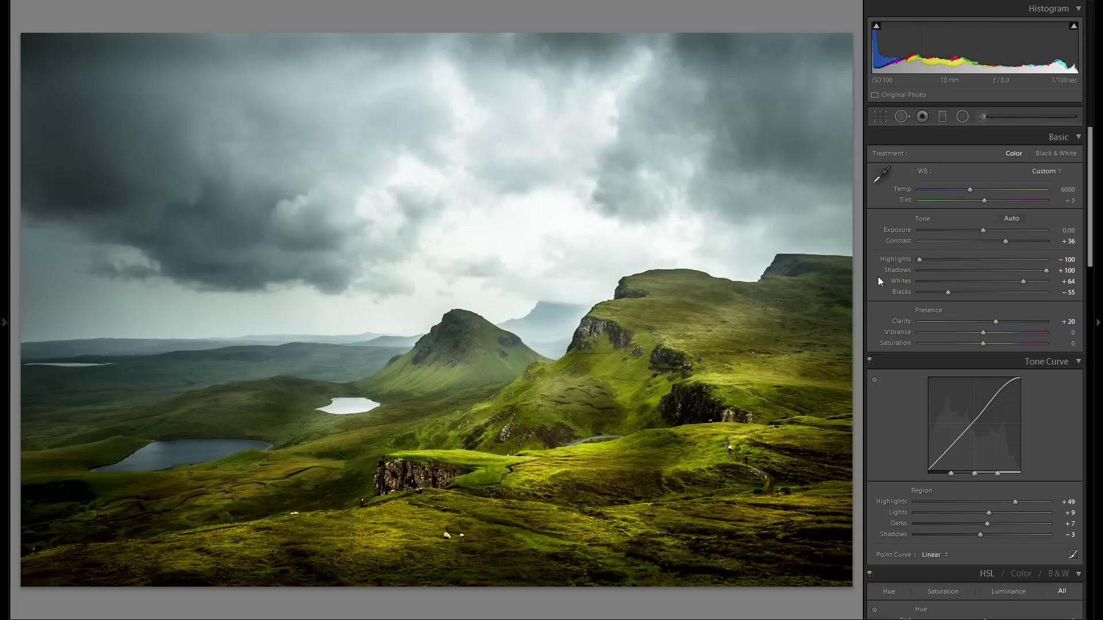
{"action": "key", "text": "shift+y"}
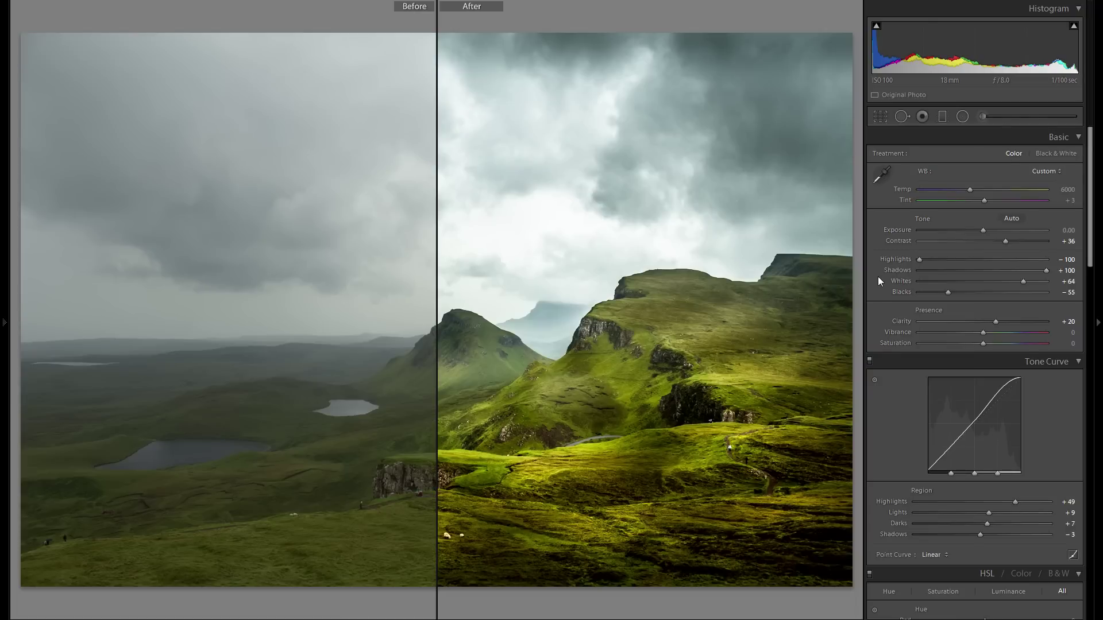
{"action": "key", "text": "y"}
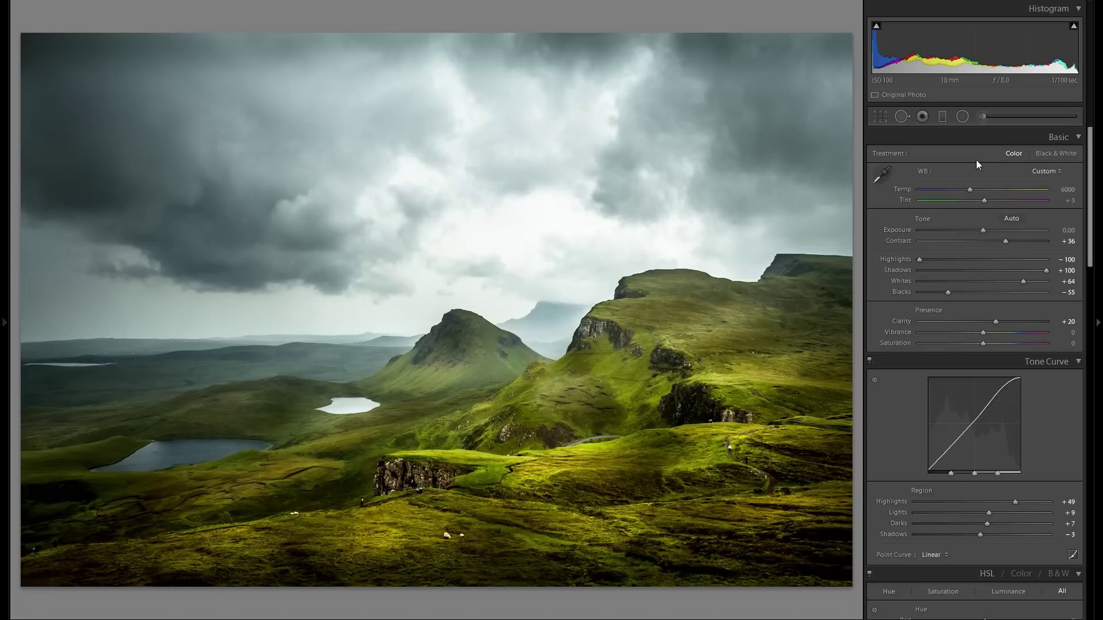
Reopen the radial filters and set the exposure of the foreground grass filter just left of the sheep to 0.34.
{"action": "left_click", "coordinate": [963, 118]}
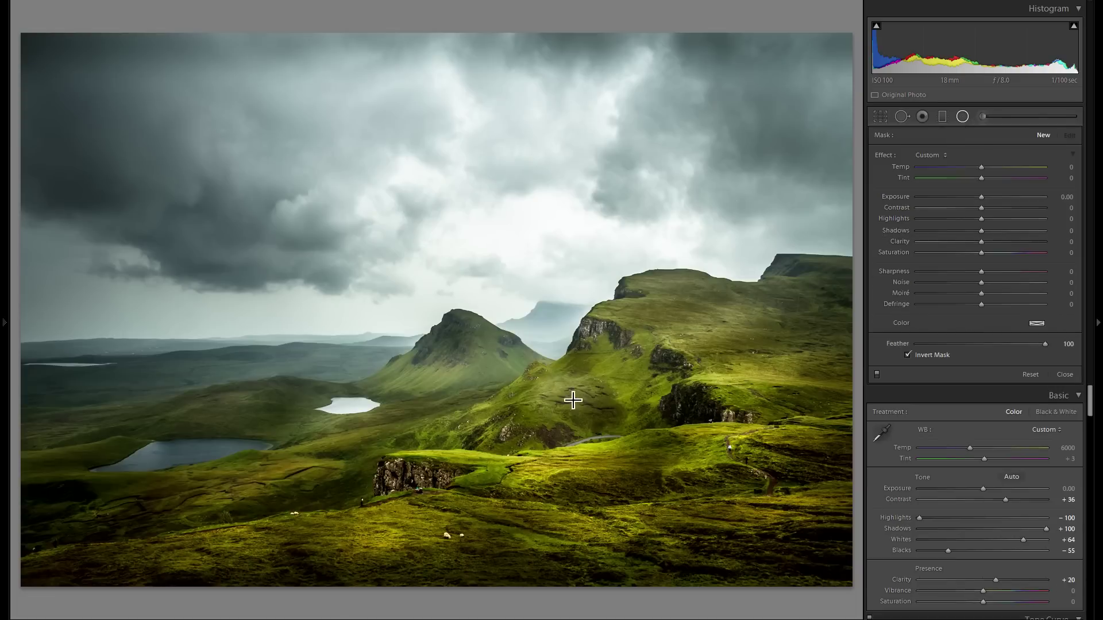
{"action": "left_click", "coordinate": [384, 534]}
{"action": "left_click_drag", "start_coordinate": [990, 197], "coordinate": [987, 195]}
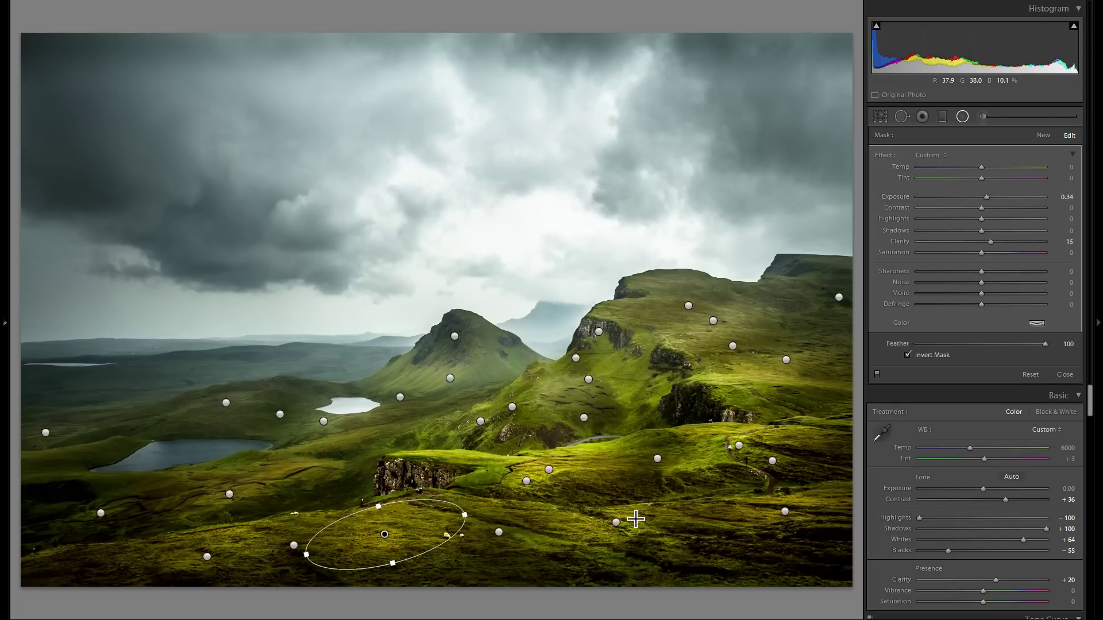